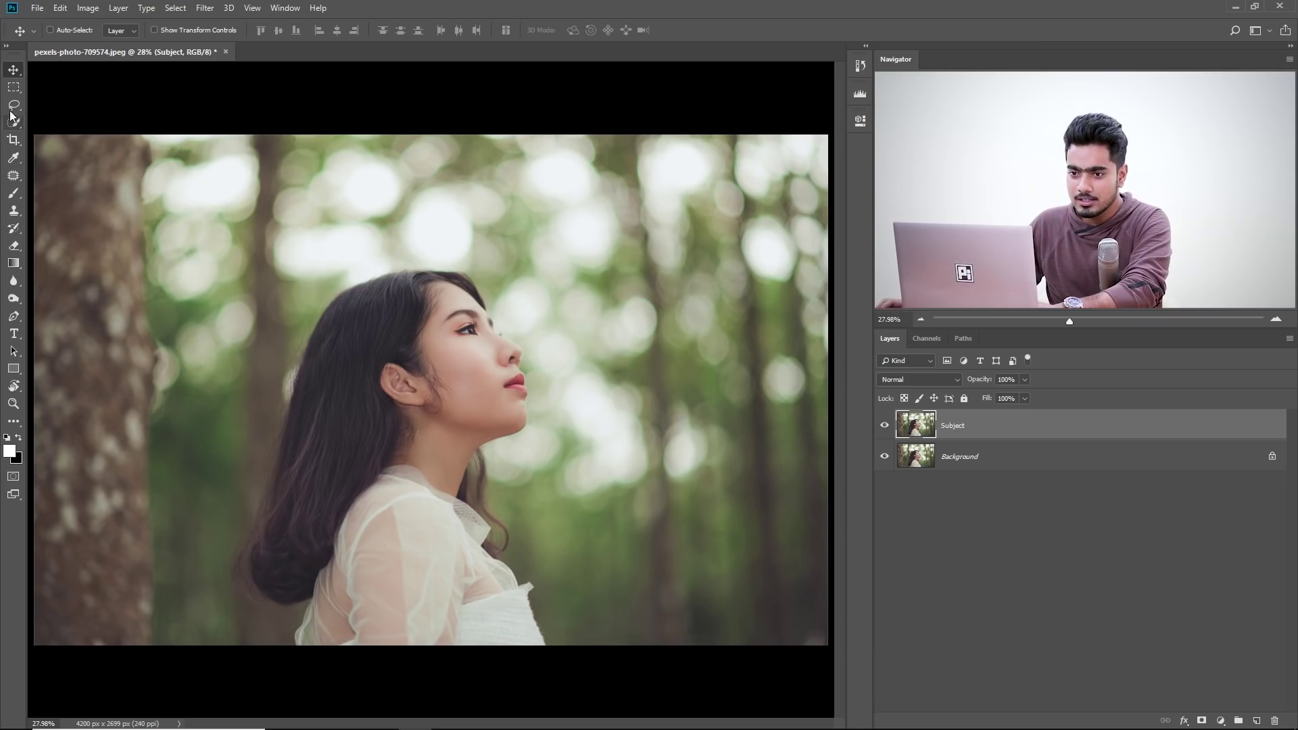
Open the Subject layer in Select and Mask and preview it On Black at 63% opacity
left_click(11, 90)
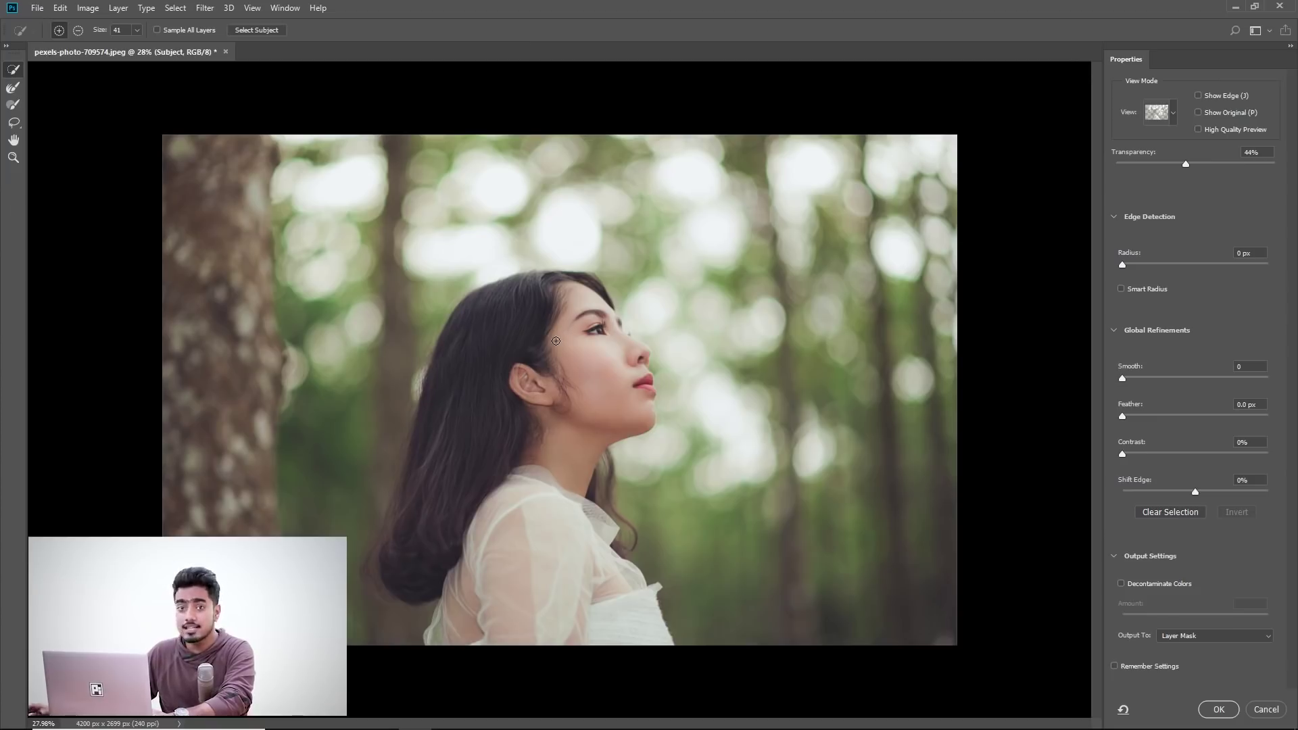
left_click(1171, 109)
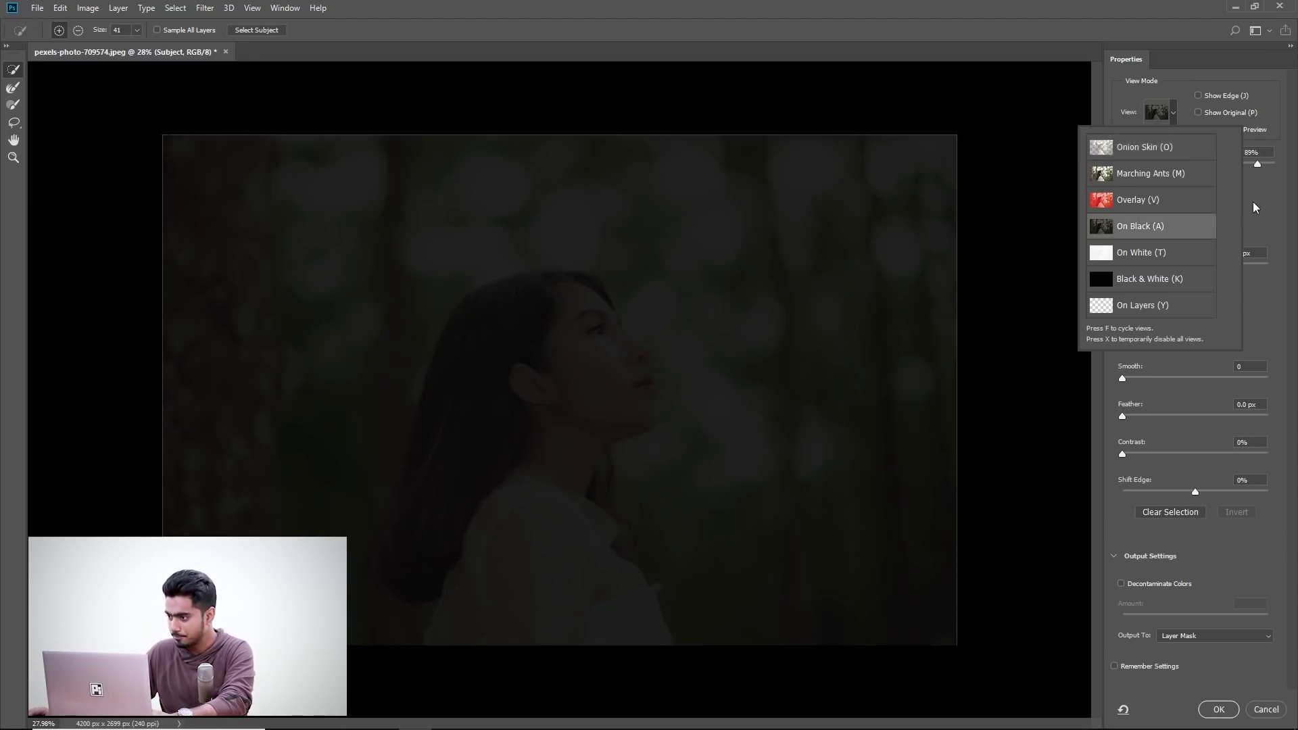
left_click(1252, 201)
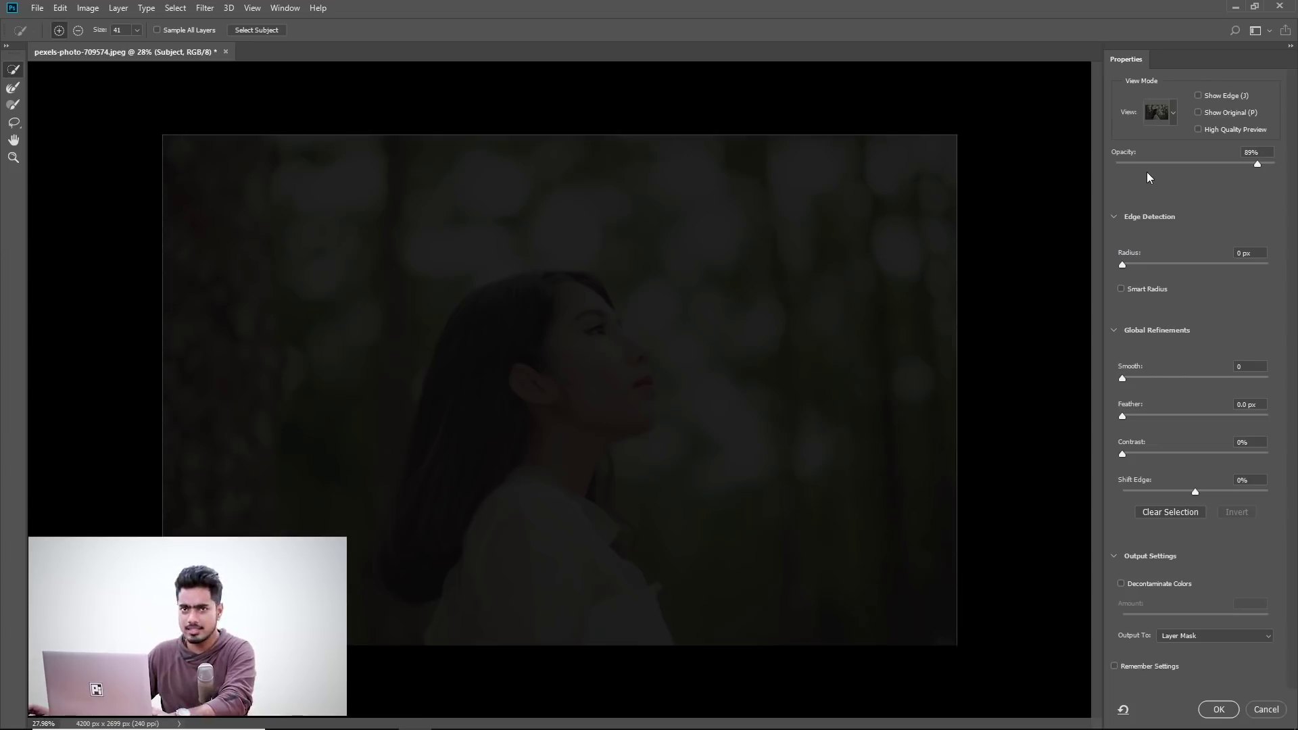
left_click_drag(1257, 164, 1215, 166)
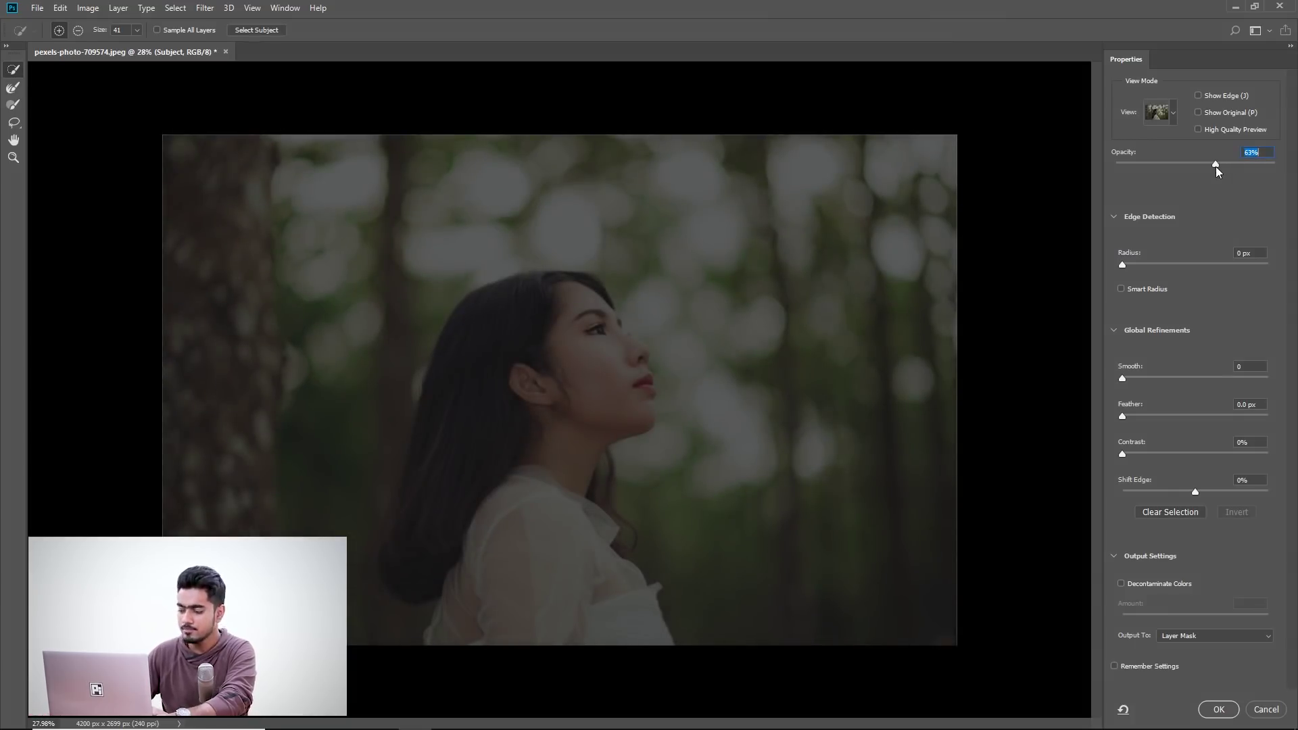
Enlarge the Quick Selection brush to about 264 px and select the woman's face, hair and white dress
left_click(14, 70)
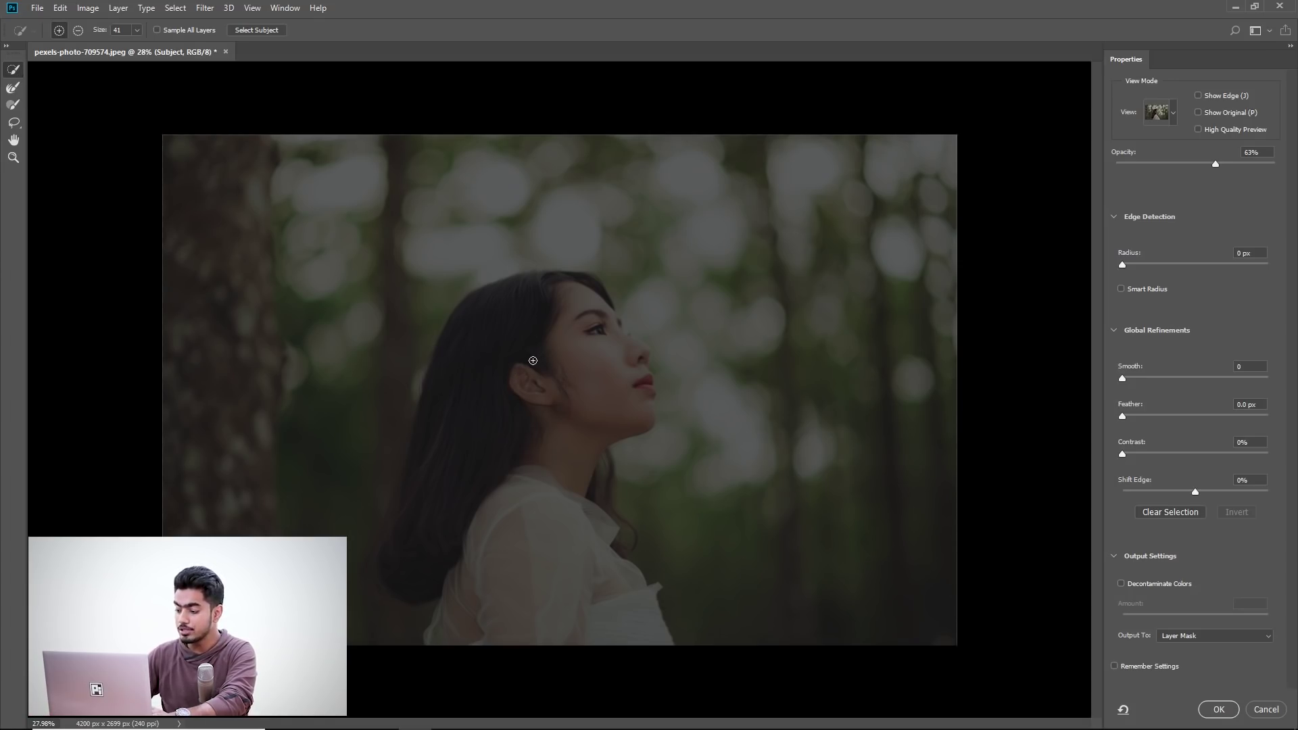
key("bracketright")
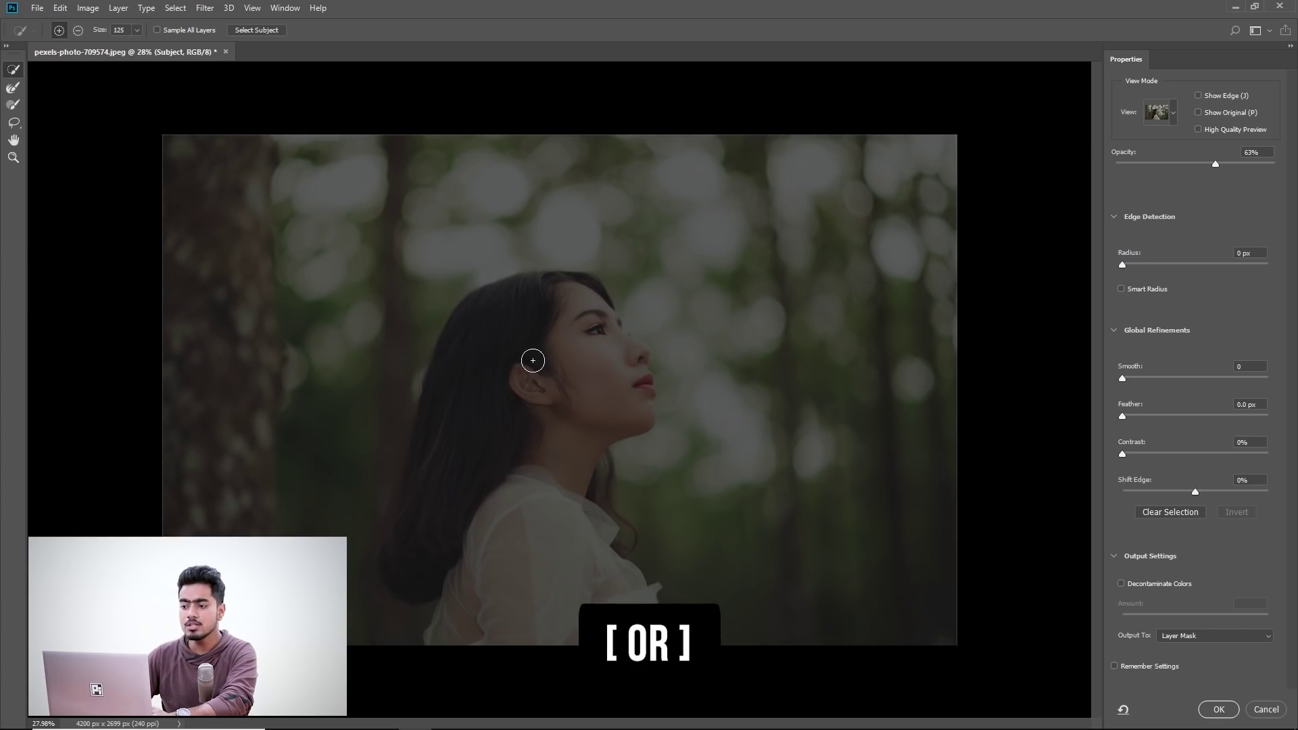
key("bracketright")
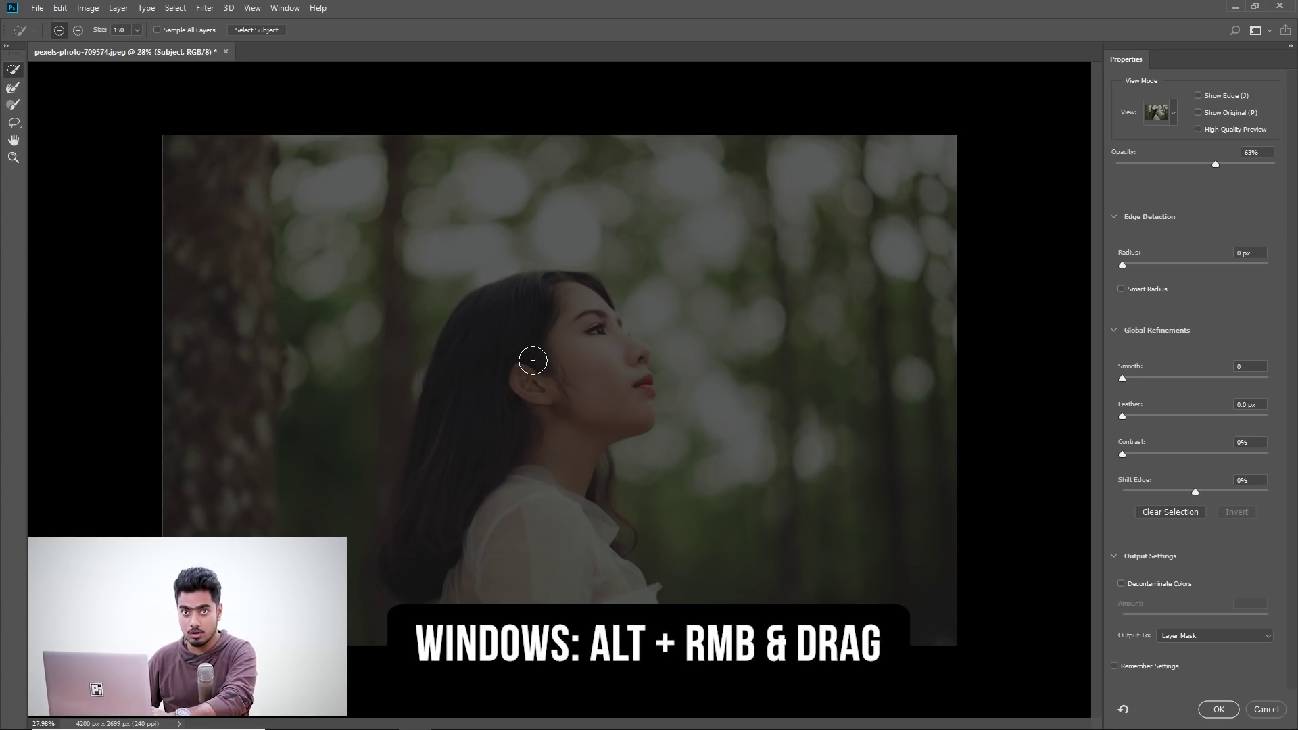
right_click(487, 353, "alt")
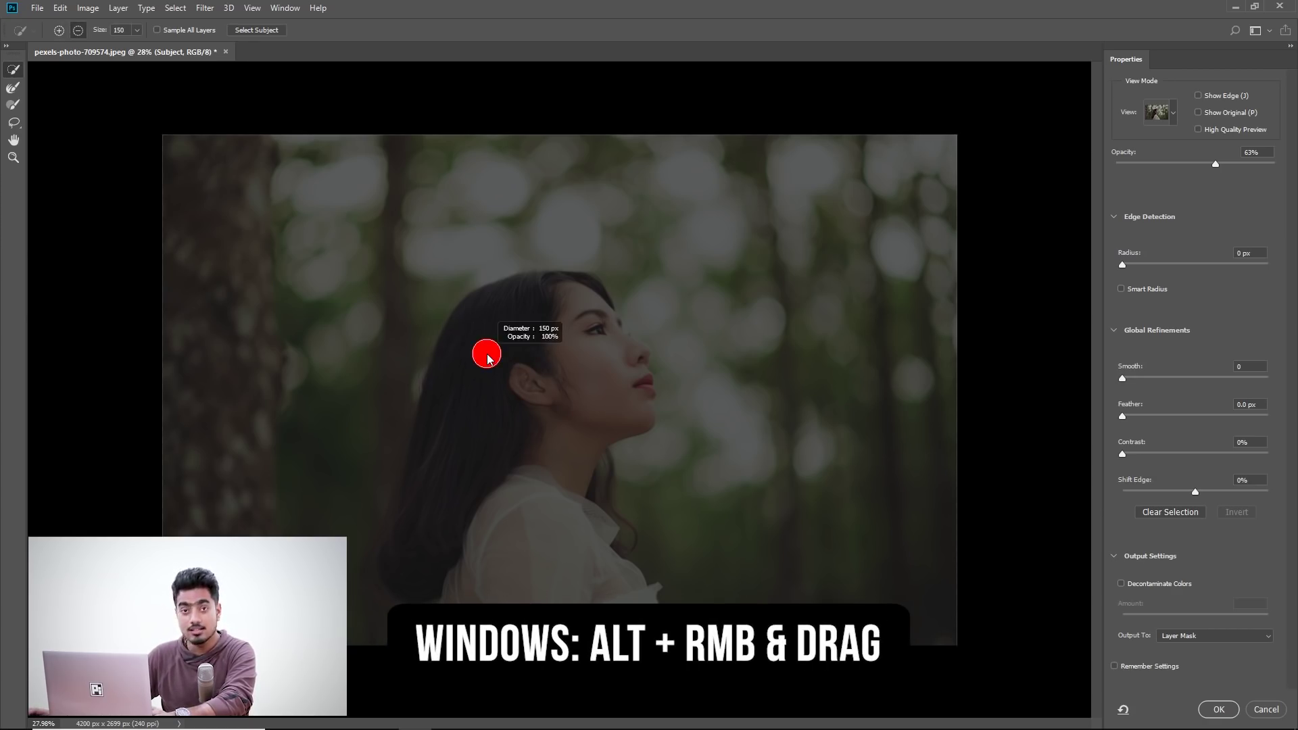
mouse_move(489, 359)
left_mouse_down()
mouse_move(524, 363)
mouse_move(498, 365)
mouse_move(498, 343)
left_mouse_up()
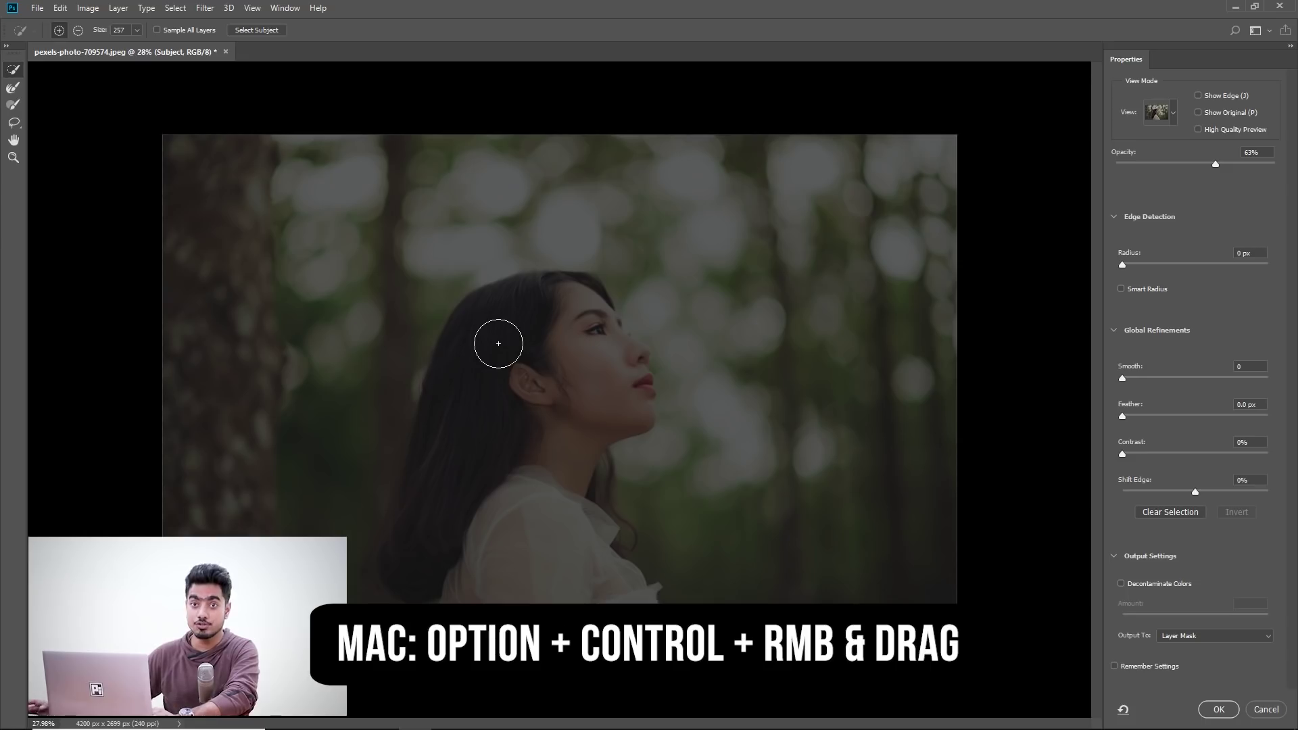
right_click(575, 367, "alt")
mouse_move(574, 367)
left_mouse_down()
mouse_move(583, 336)
mouse_move(600, 382)
mouse_move(566, 402)
mouse_move(516, 351)
mouse_move(517, 325)
mouse_move(477, 400)
mouse_move(474, 520)
left_mouse_up()
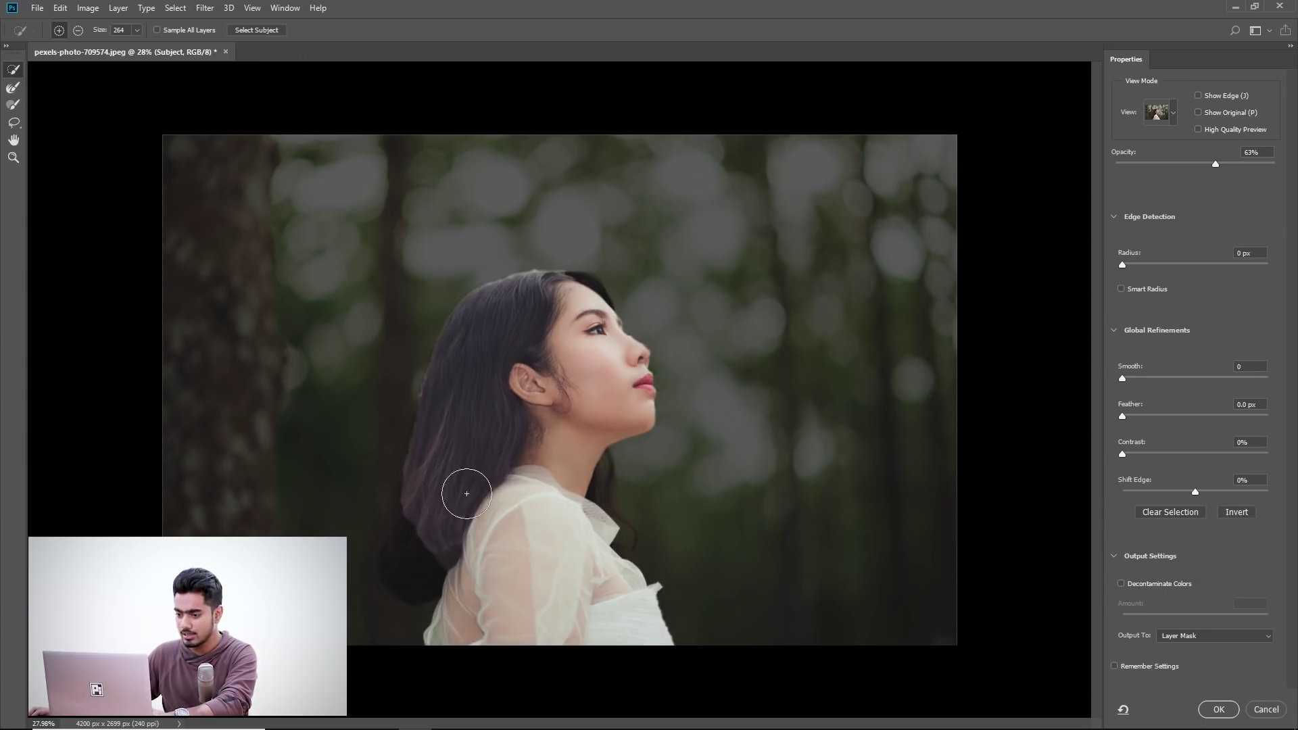
left_click_drag(425, 525, 462, 512)
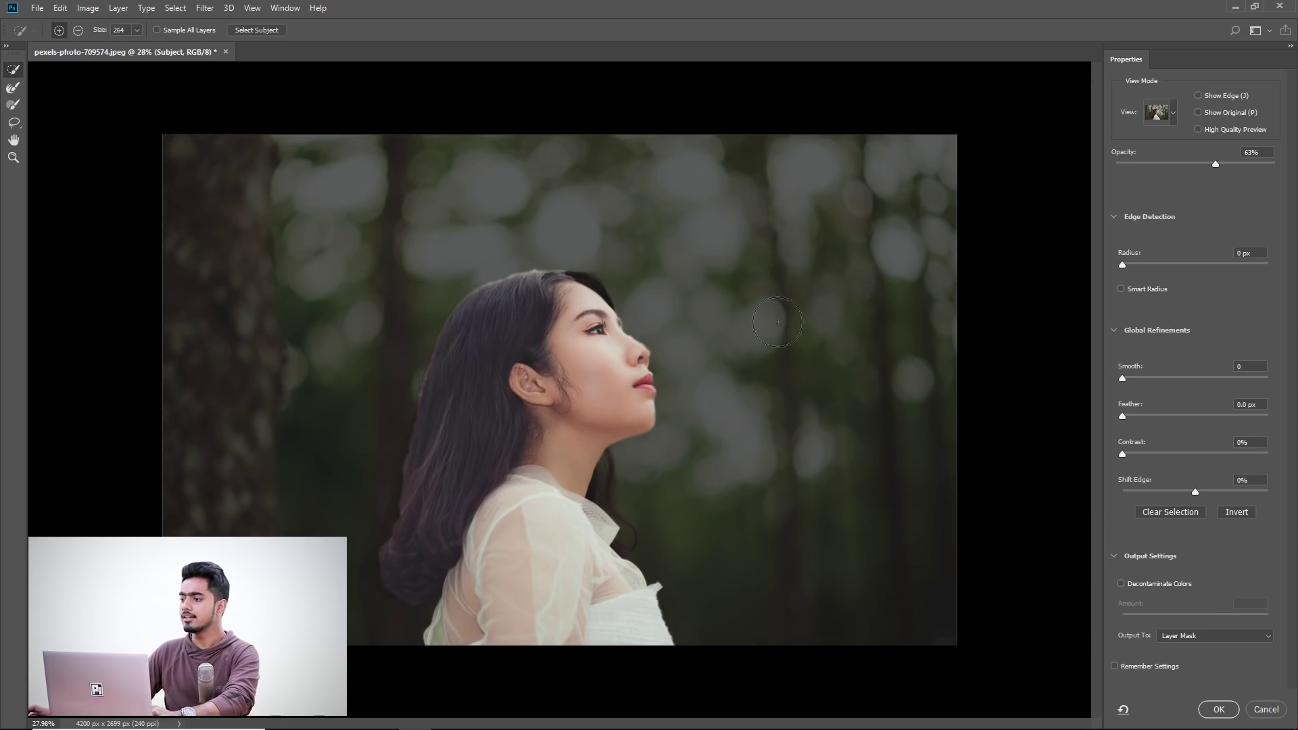
Compare the cutout at 100% and 0% preview opacity, then leave the On Black opacity at 60%
left_click(1174, 112)
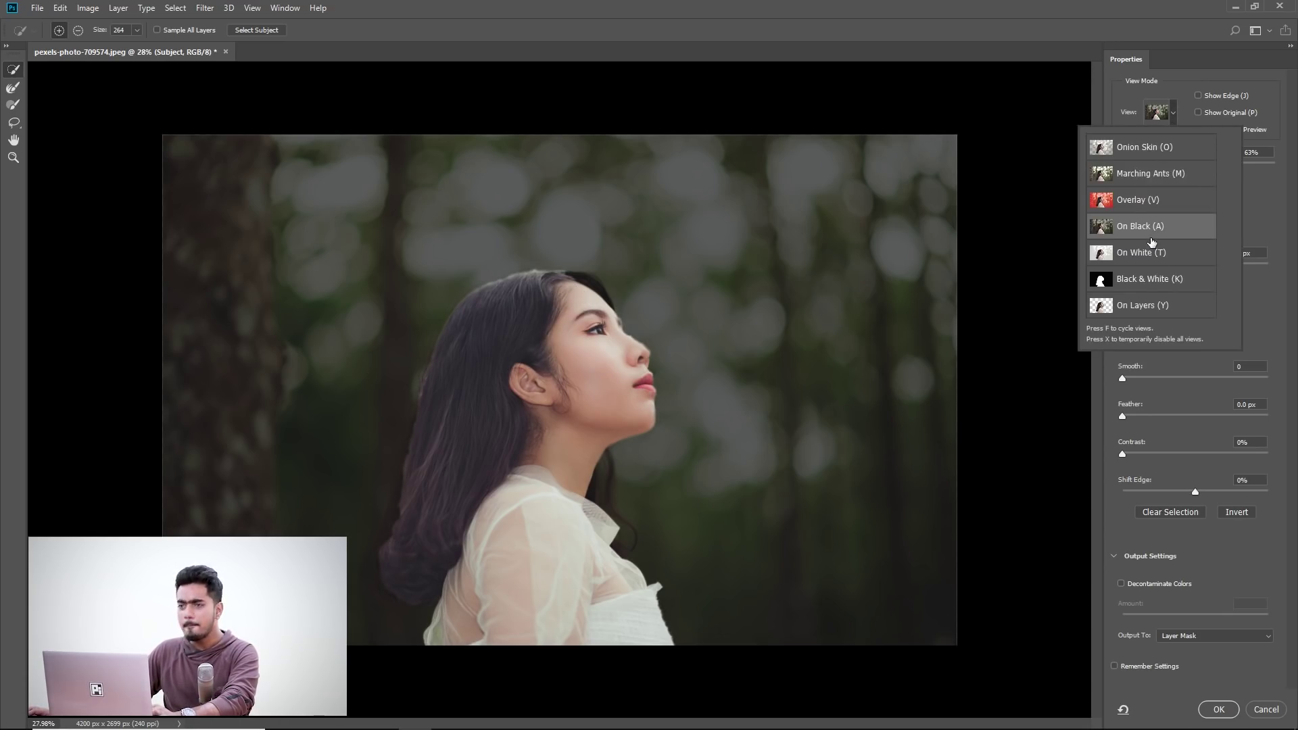
left_click(1268, 195)
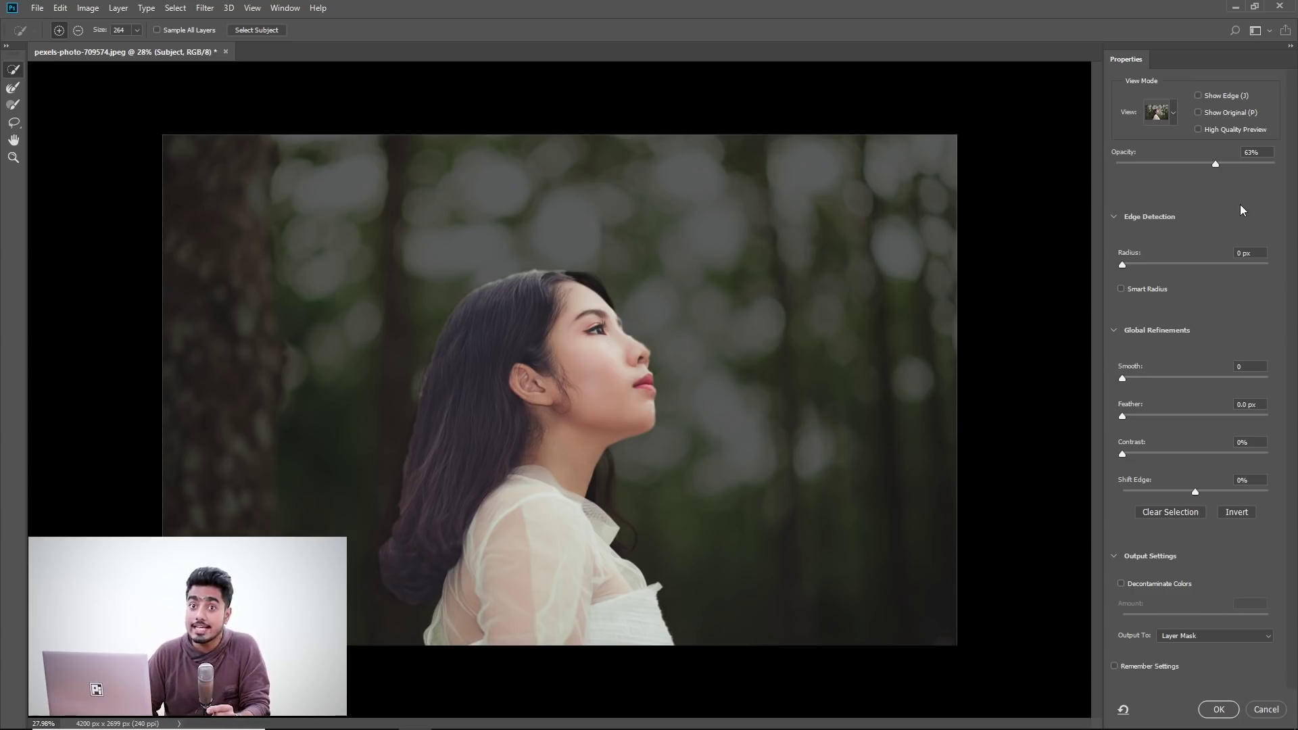
key("ctrl+plus")
key("ctrl+plus")
key("ctrl+plus")
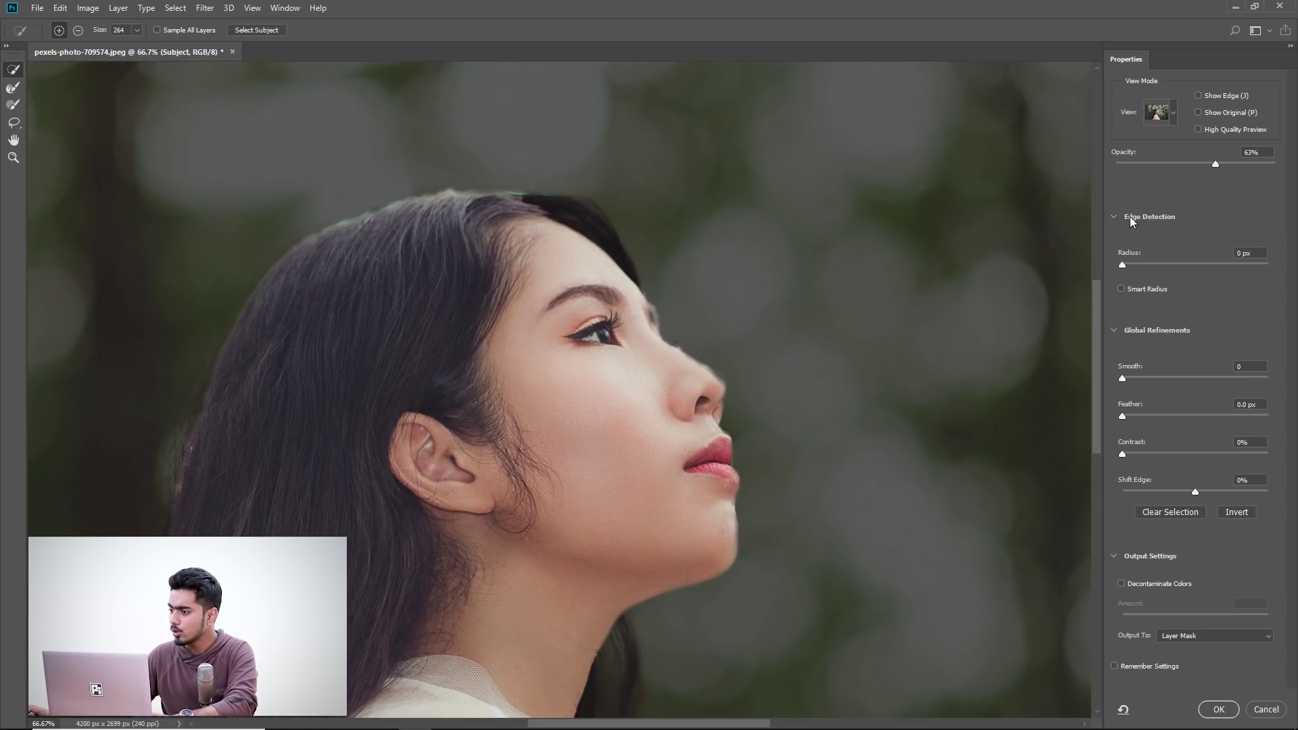
left_click_drag(1214, 164, 1291, 171)
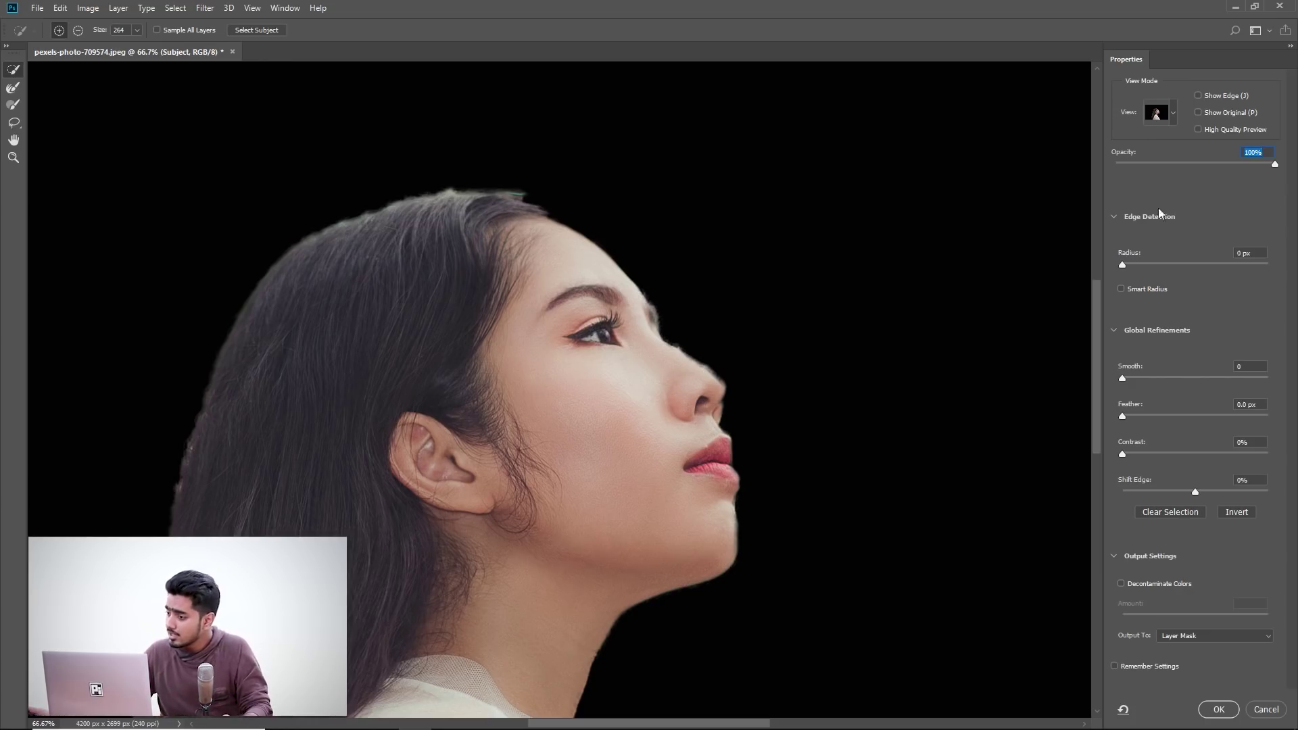
left_click_drag(1276, 167, 1097, 168)
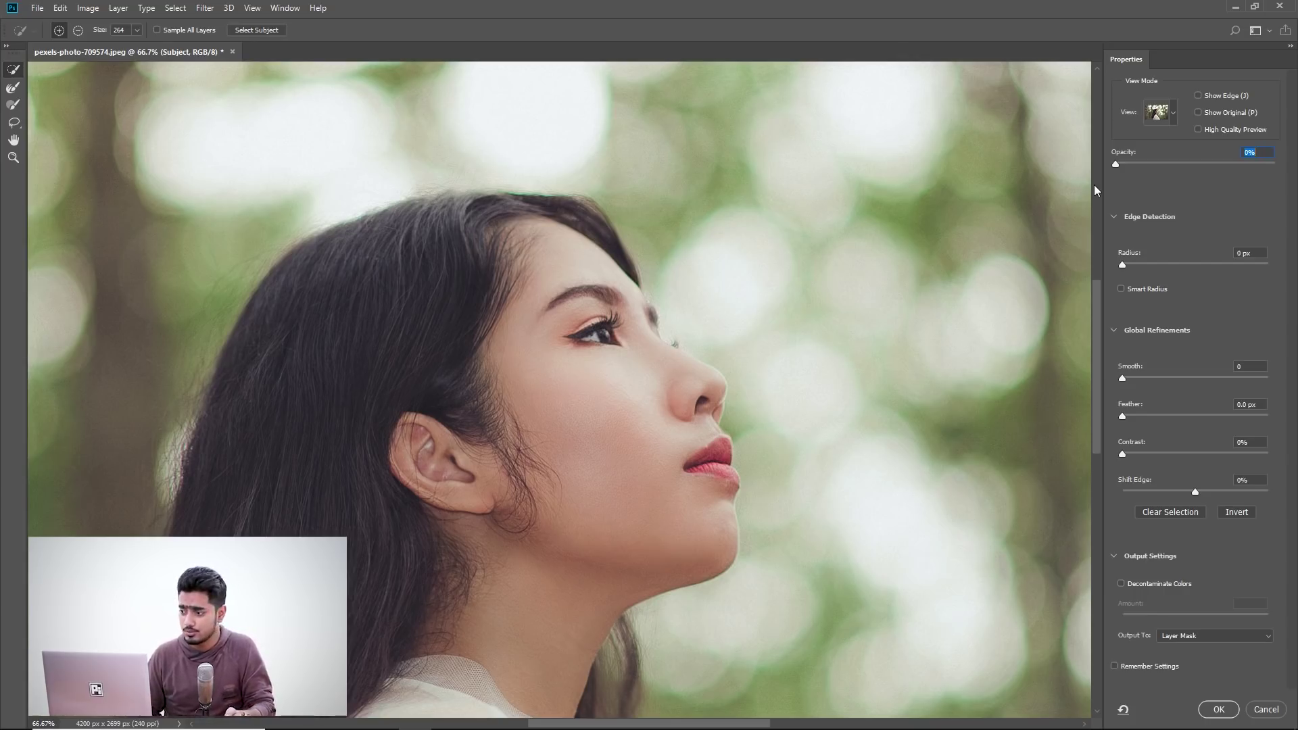
left_click_drag(1153, 164, 1211, 166)
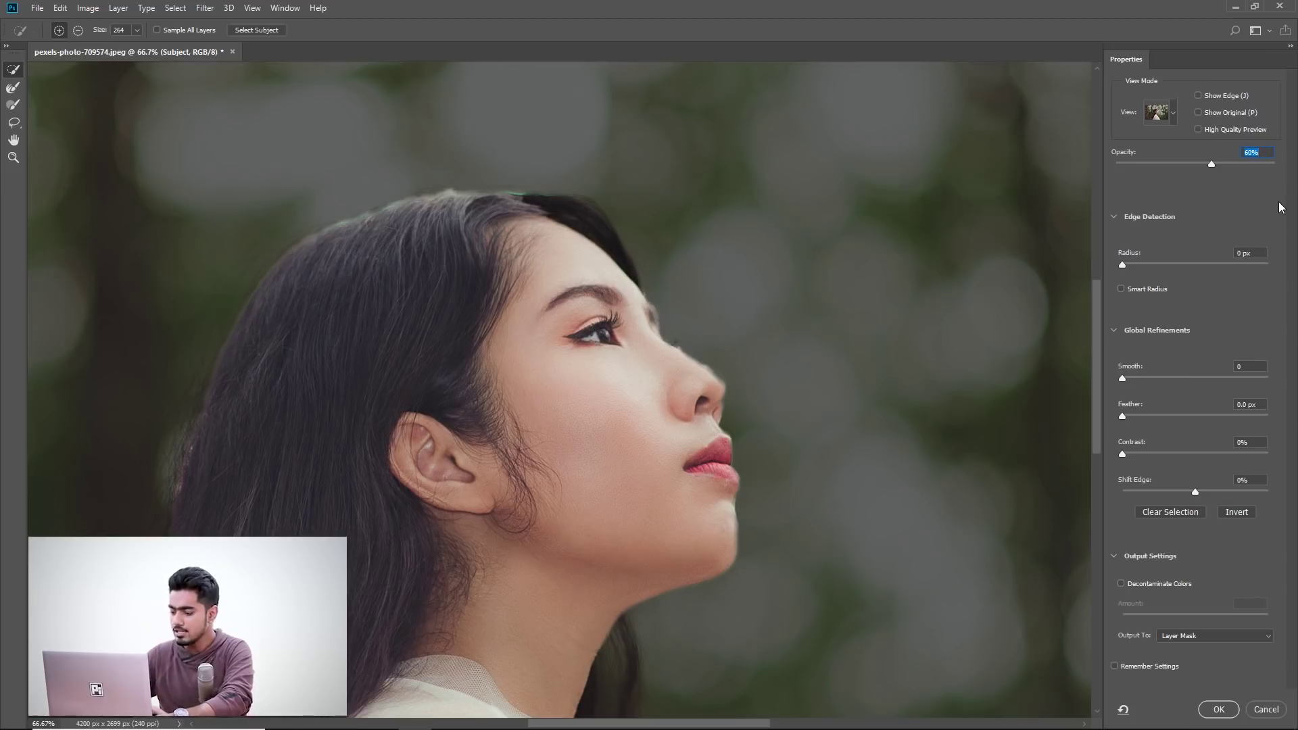
Add the missed hair above the forehead to the selection, using a smaller brush of about 65 px
key("ctrl+plus")
key("ctrl+plus")
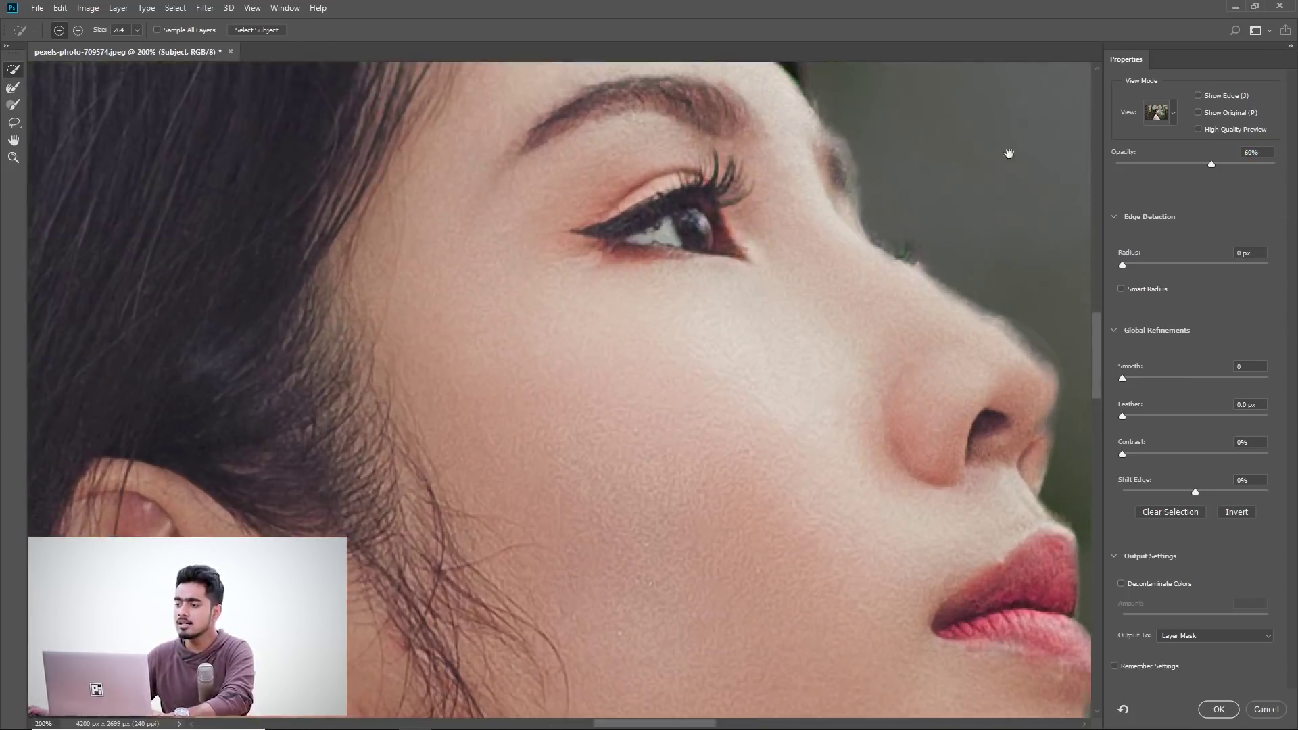
scroll(616, 371, "up", 5)
mouse_move(616, 371)
left_mouse_down()
mouse_move(481, 374)
mouse_move(598, 338)
left_mouse_up()
left_click_drag(705, 431, 747, 521)
mouse_move(416, 506)
left_mouse_down()
mouse_move(429, 457)
mouse_move(765, 298)
mouse_move(803, 97)
left_mouse_up()
left_click_drag(412, 293, 985, 96)
mouse_move(257, 590)
left_mouse_down()
mouse_move(518, 281)
mouse_move(419, 607)
left_mouse_up()
mouse_move(715, 459)
left_mouse_down()
mouse_move(712, 336)
mouse_move(550, 101)
mouse_move(631, 265)
mouse_move(753, 385)
mouse_move(695, 342)
mouse_move(820, 188)
mouse_move(649, 622)
left_mouse_up()
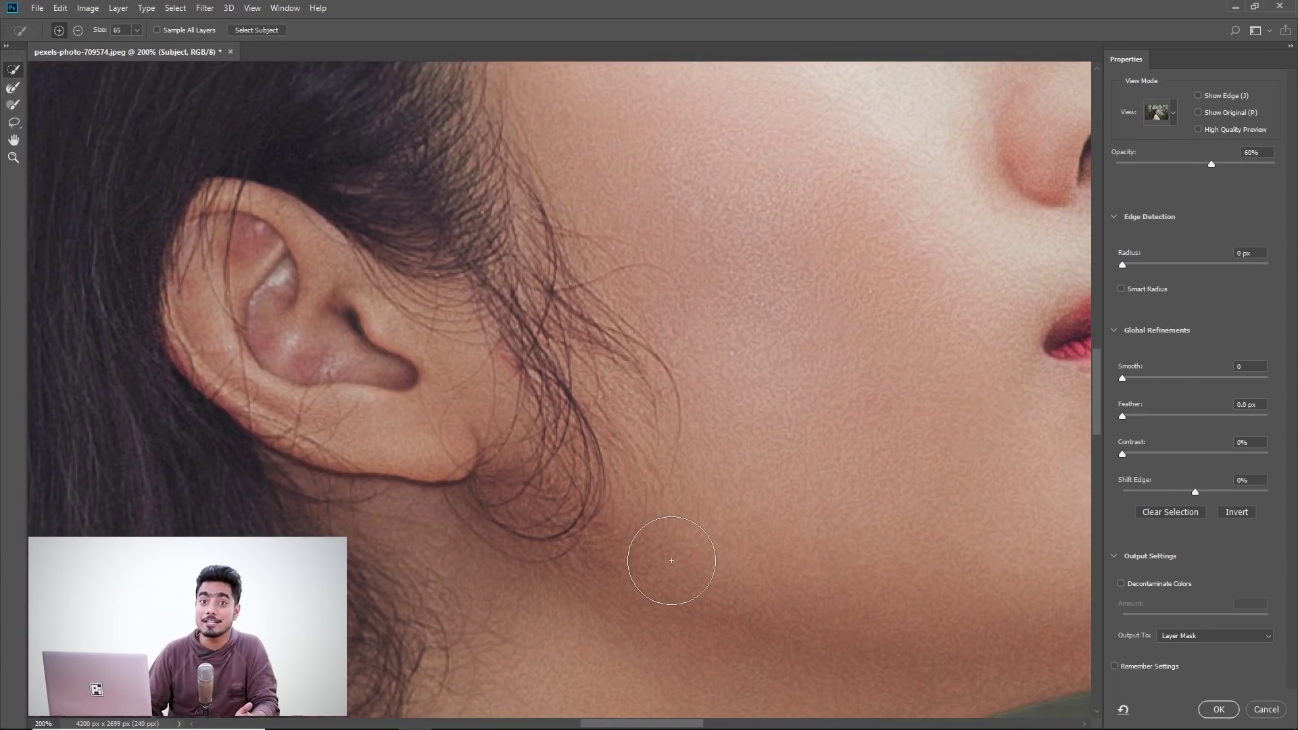
Reduce the Quick Selection brush to 19 px and correct the selection along the edge of the nose
mouse_move(653, 411)
left_mouse_down()
mouse_move(643, 376)
mouse_move(241, 95)
left_mouse_up()
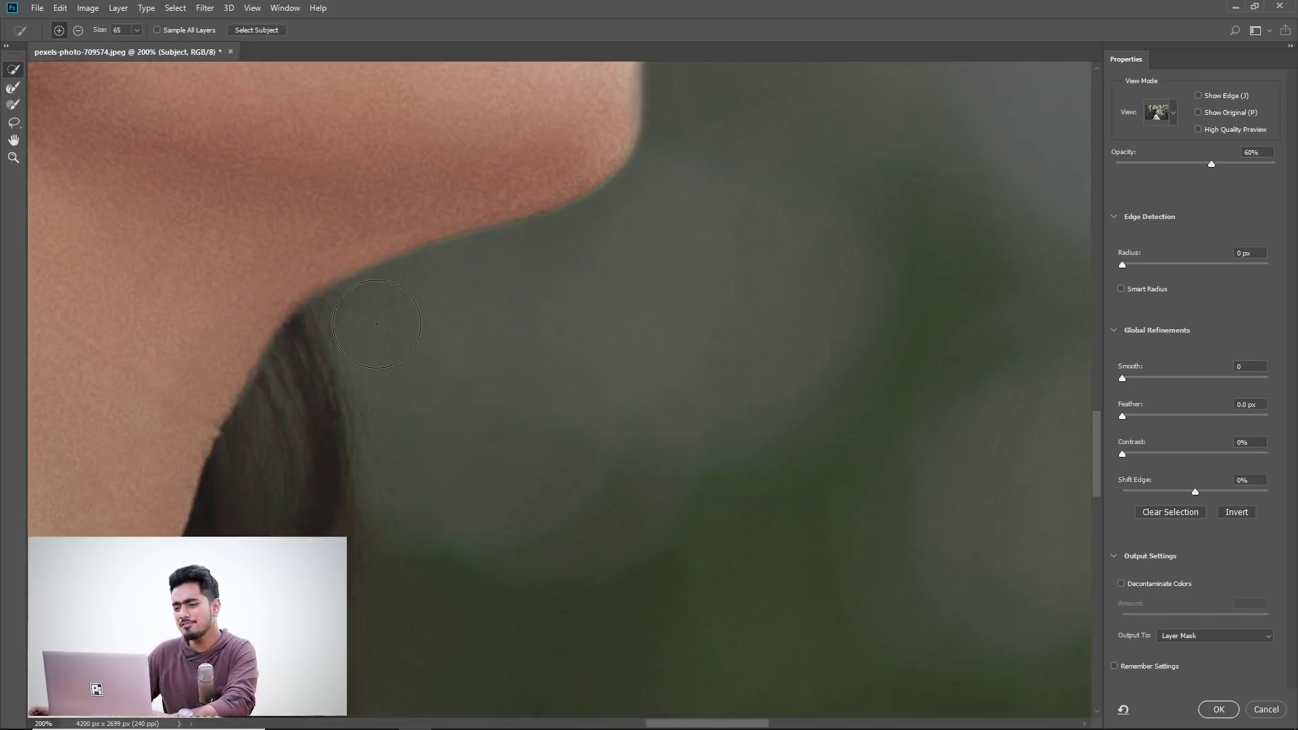
mouse_move(358, 405)
left_mouse_down()
mouse_move(599, 243)
mouse_move(573, 327)
left_mouse_up()
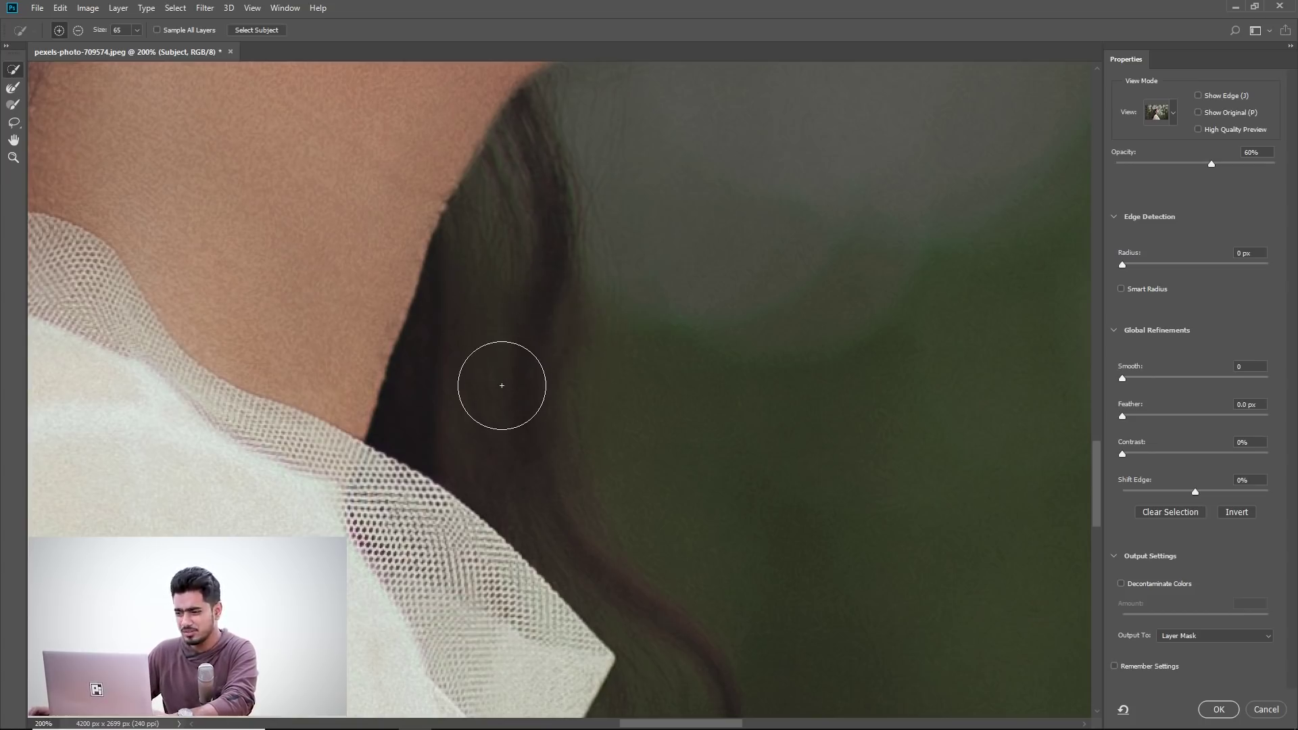
left_click_drag(561, 454, 609, 594)
left_click_drag(622, 266, 591, 516)
left_click_drag(608, 230, 620, 515)
mouse_move(499, 290)
left_mouse_down()
mouse_move(572, 386)
mouse_move(518, 319)
left_mouse_up()
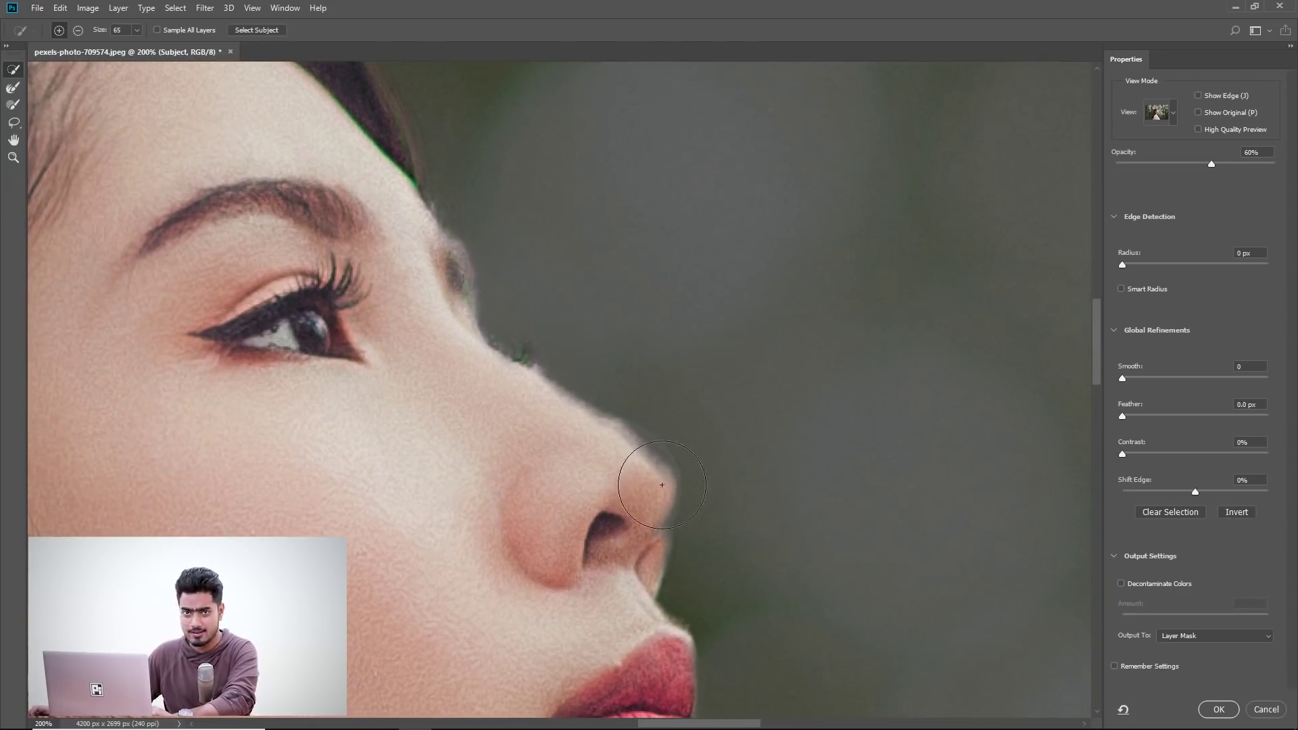
mouse_move(640, 467)
left_mouse_down()
mouse_move(576, 468)
mouse_move(660, 473)
left_mouse_up()
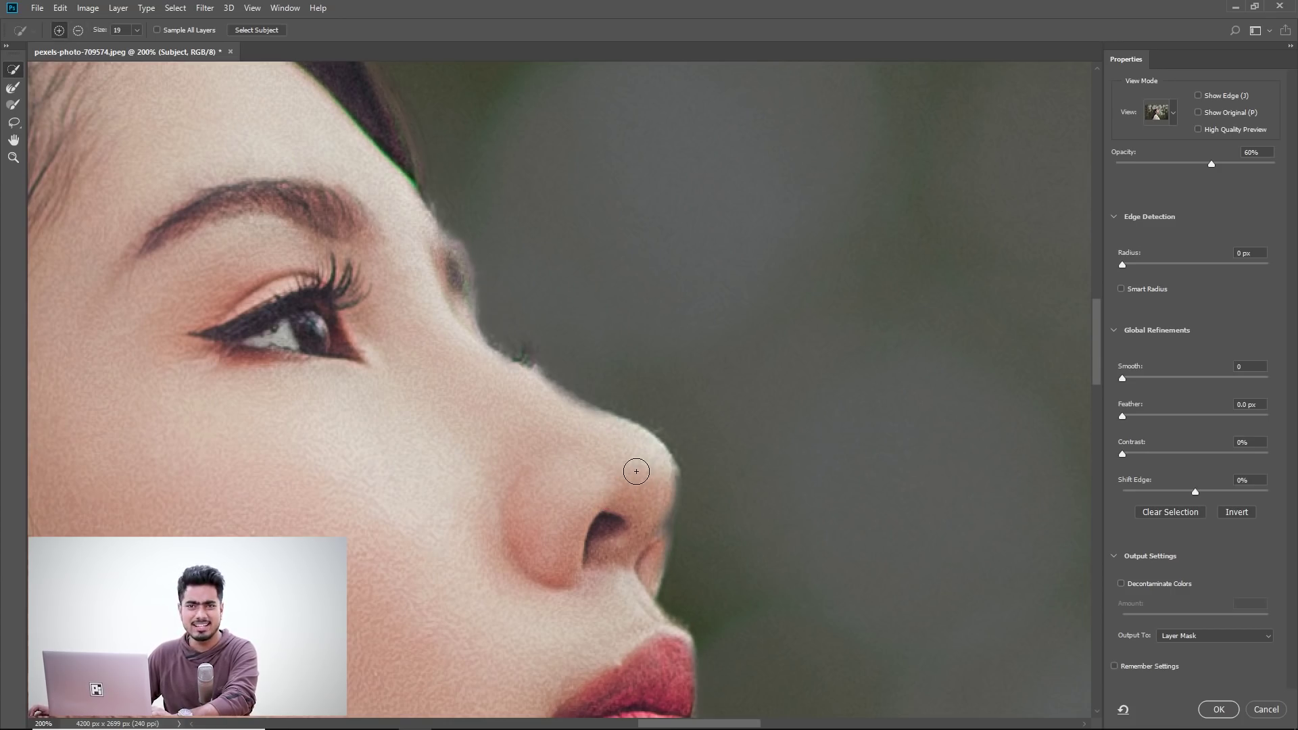
left_click_drag(635, 471, 624, 355)
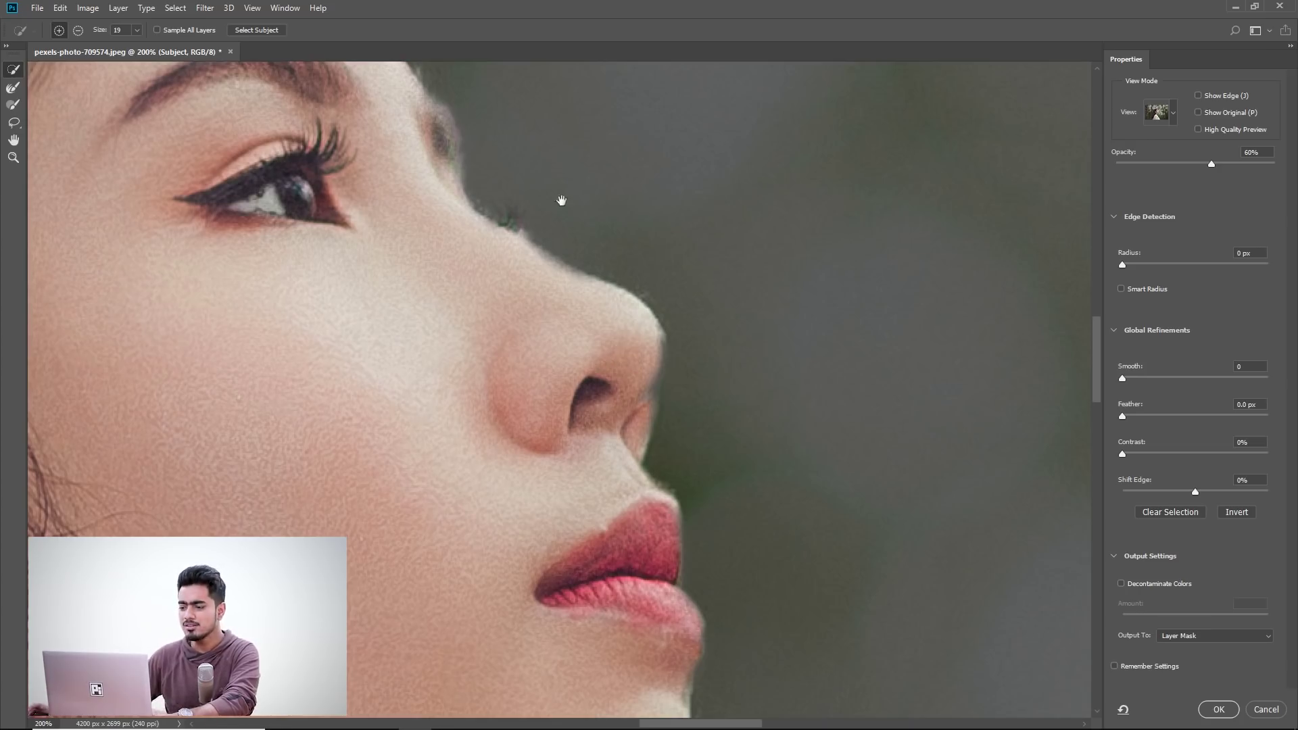
Refine the frayed front edge of the white dress with a 55 px Refine Edge brush
left_click_drag(561, 433, 542, 54)
left_click_drag(792, 432, 484, 168)
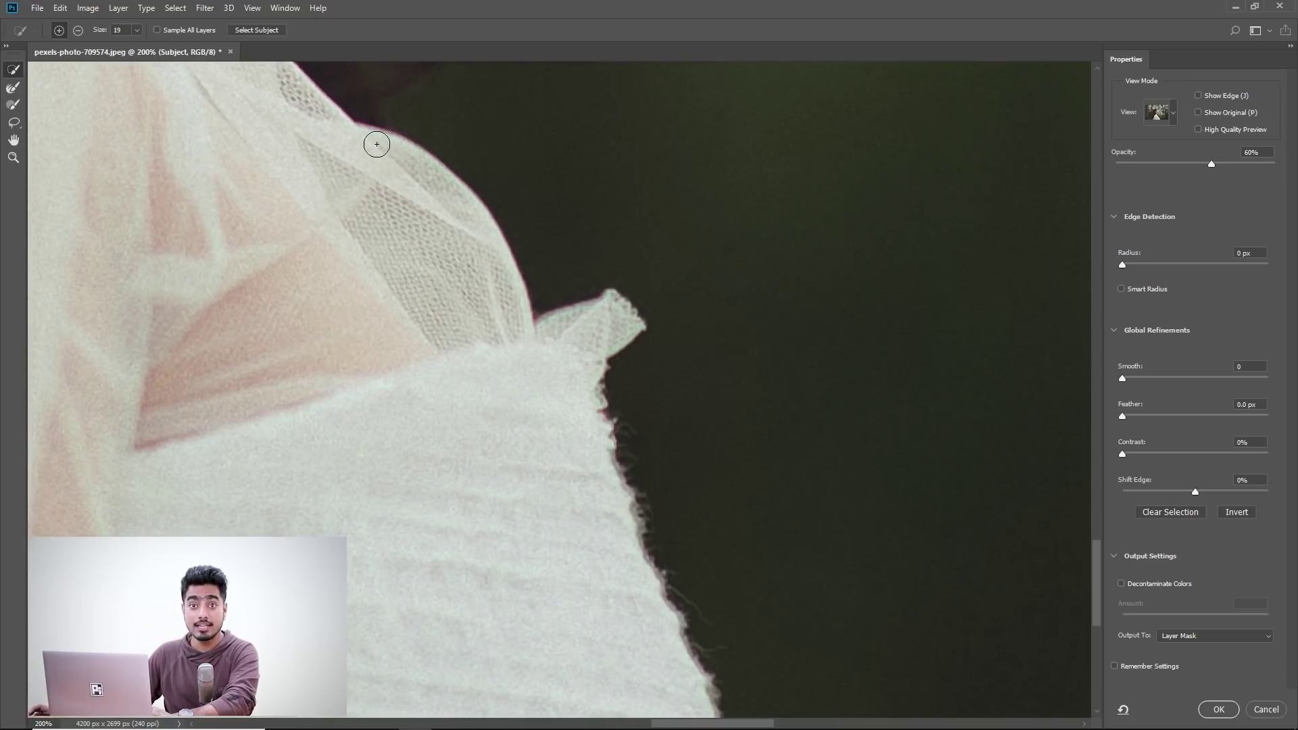
left_click(12, 89)
left_click_drag(359, 273, 264, 119)
left_click_drag(471, 342, 521, 217)
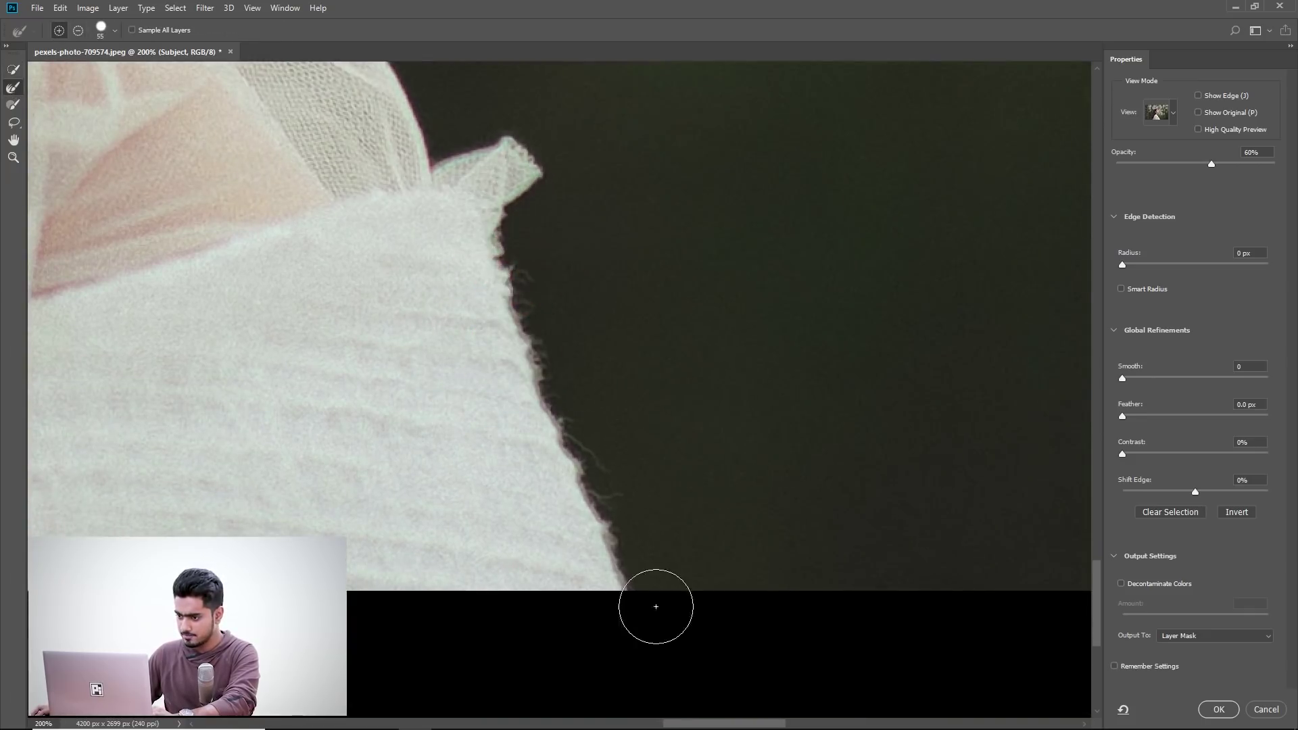
left_click_drag(595, 307, 665, 436)
left_click_drag(592, 287, 517, 269)
Raise the preview opacity to 98% and refine the edges of the sheer collar and fabric on the chest
left_click_drag(1220, 166, 1271, 164)
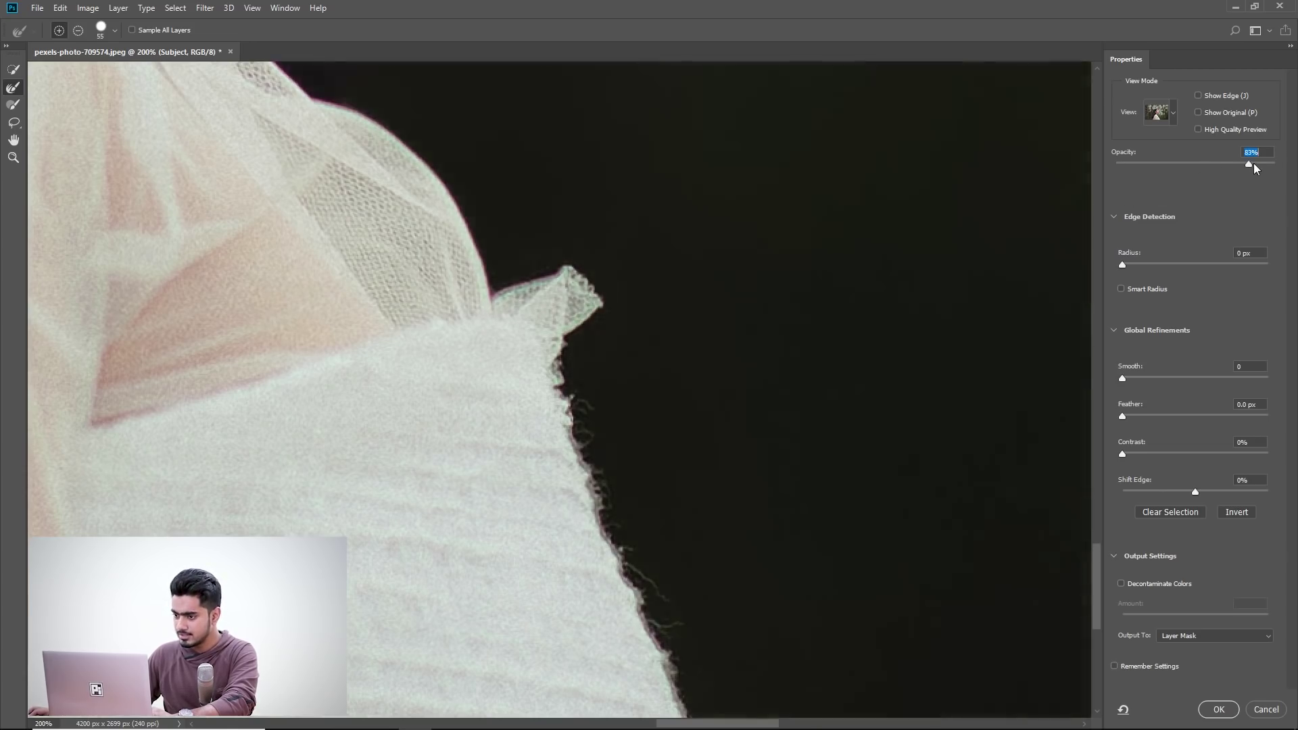
left_click_drag(738, 385, 584, 76)
left_click_drag(487, 196, 638, 455)
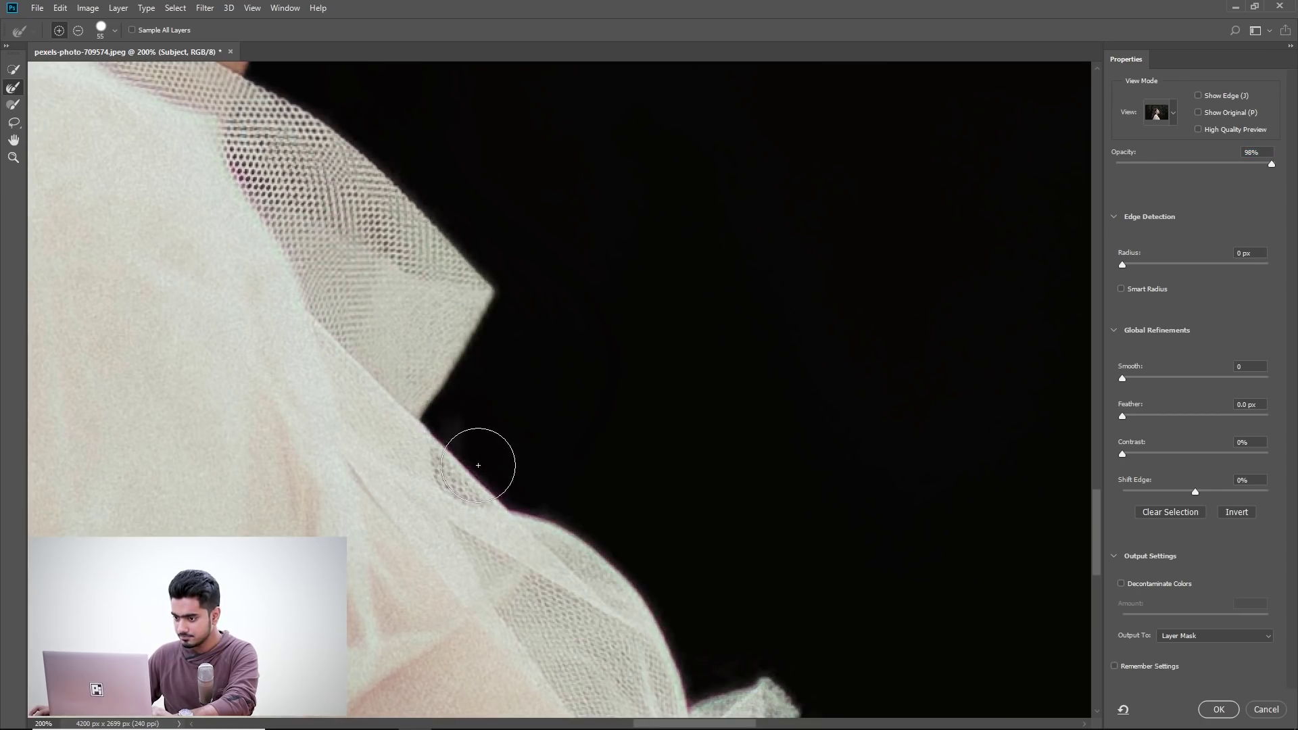
mouse_move(481, 458)
left_mouse_down()
mouse_move(579, 515)
mouse_move(675, 617)
mouse_move(696, 676)
left_mouse_up()
left_click_drag(587, 492, 622, 551)
Set the preview opacity to 65% and refine the hair edge above the forehead with a brush of about 52 px
key("bracketright")
key("bracketright")
mouse_move(435, 289)
left_mouse_down()
mouse_move(550, 454)
mouse_move(579, 521)
mouse_move(594, 217)
mouse_move(822, 457)
mouse_move(743, 376)
left_mouse_up()
left_click_drag(608, 188, 642, 196)
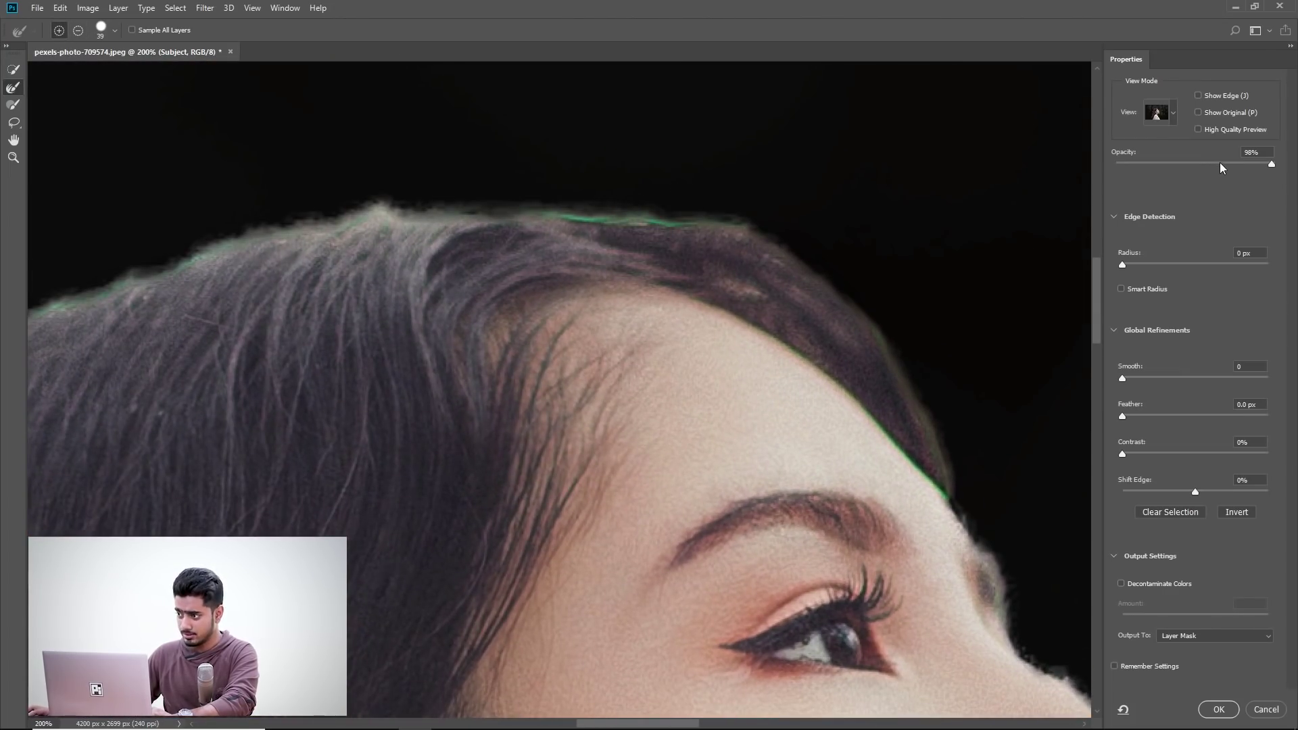
left_click(1219, 162)
mouse_move(760, 270)
left_mouse_down()
mouse_move(710, 255)
mouse_move(736, 251)
mouse_move(813, 332)
mouse_move(741, 289)
left_mouse_up()
mouse_move(771, 321)
left_mouse_down()
mouse_move(782, 298)
mouse_move(771, 321)
left_mouse_up()
left_click_drag(592, 178, 795, 357)
left_click_drag(719, 284, 815, 327)
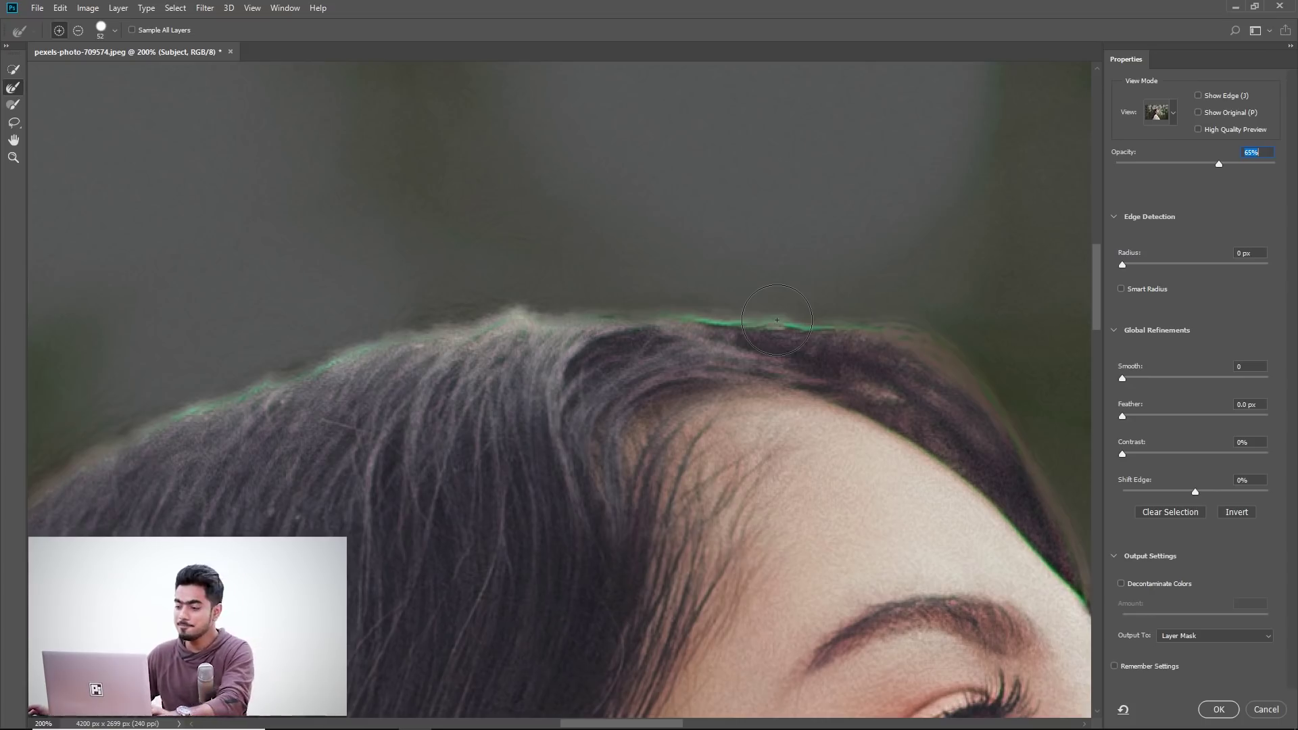
Refine the hair edge from the crown down the back of the head, enlarging the brush to about 96 px
left_click_drag(421, 339, 522, 265)
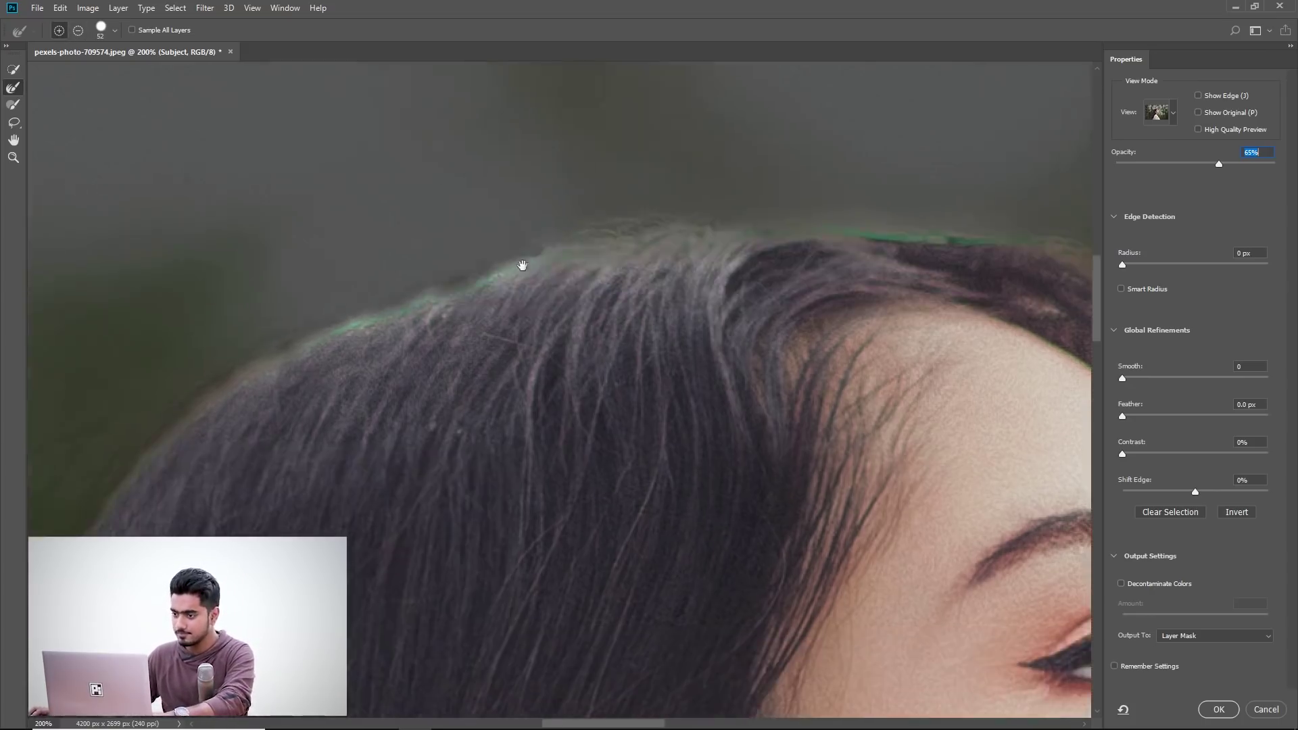
left_click_drag(378, 331, 455, 223)
left_click_drag(501, 350, 630, 260)
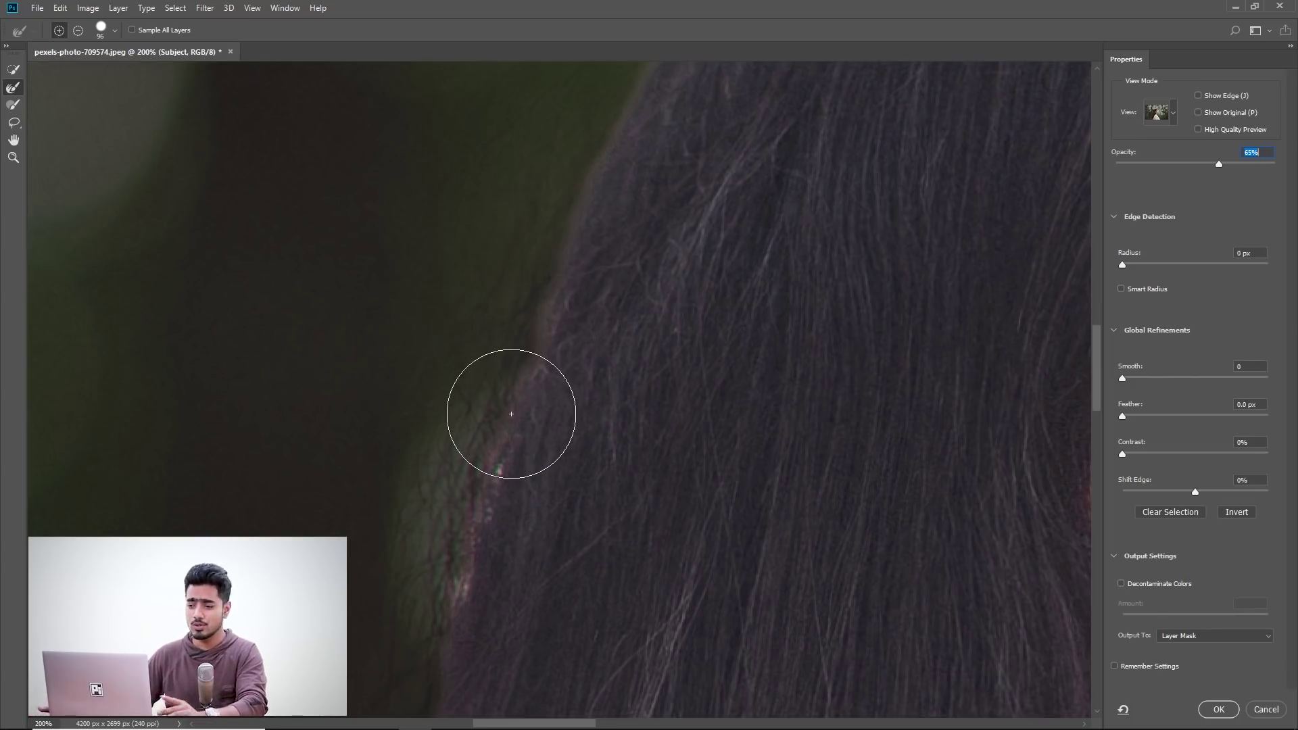
left_click_drag(715, 284, 594, 463)
Refine the hair edge along the lower back with the Refine Edge brush, enlarging it to about 165 px
key("]")
scroll(521, 290, "down", 3)
key("]")
key("]")
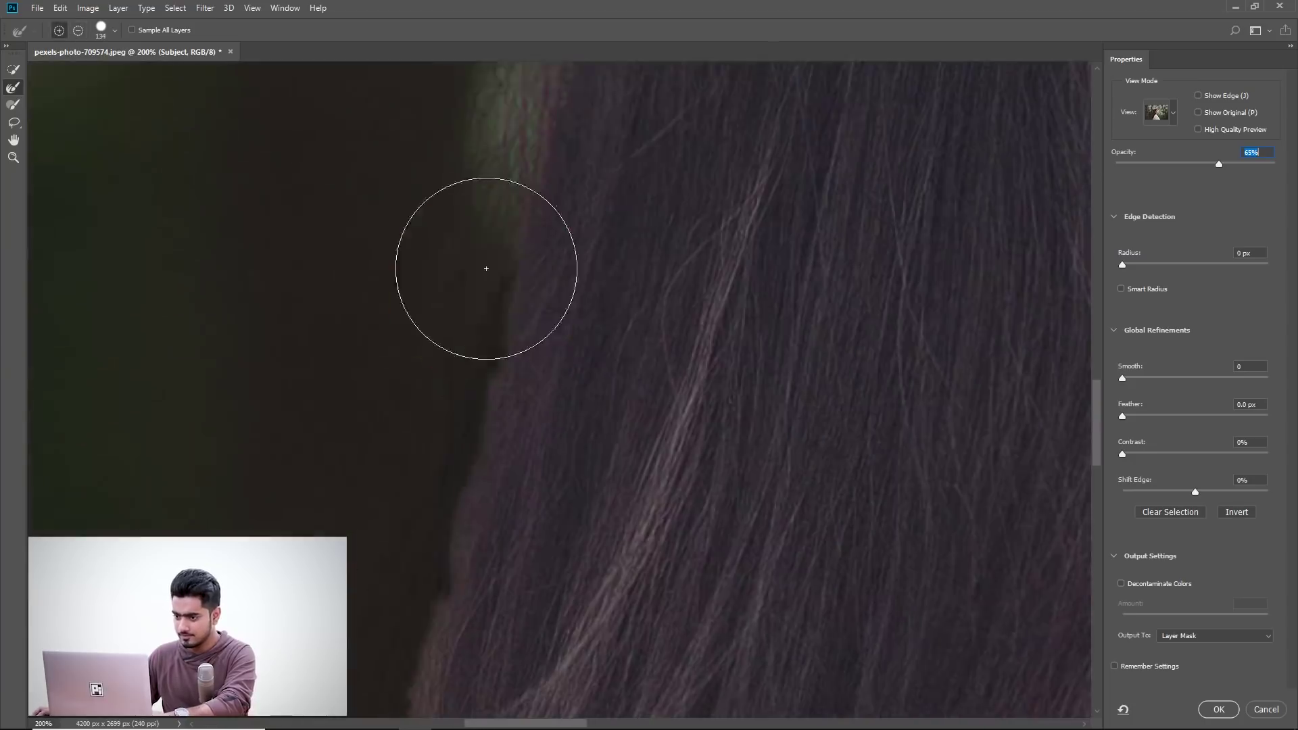
left_click(484, 345)
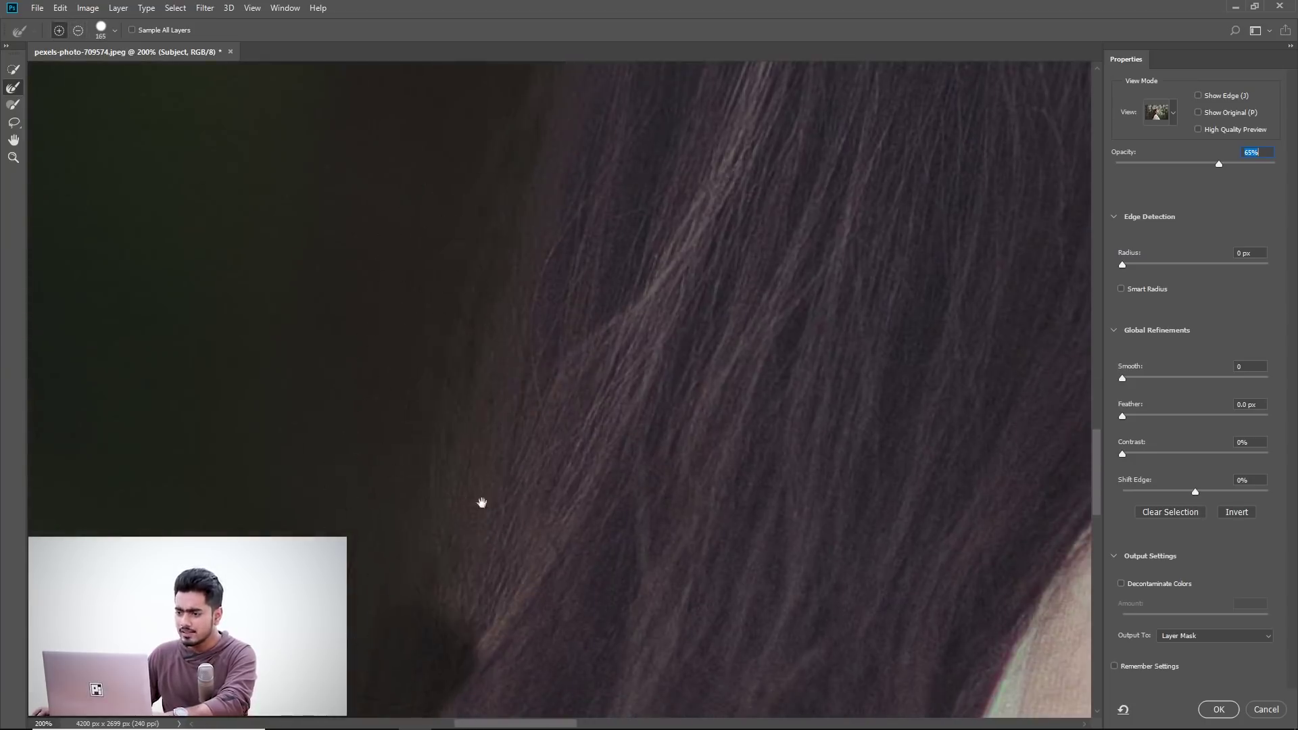
scroll(493, 439, "down", 5)
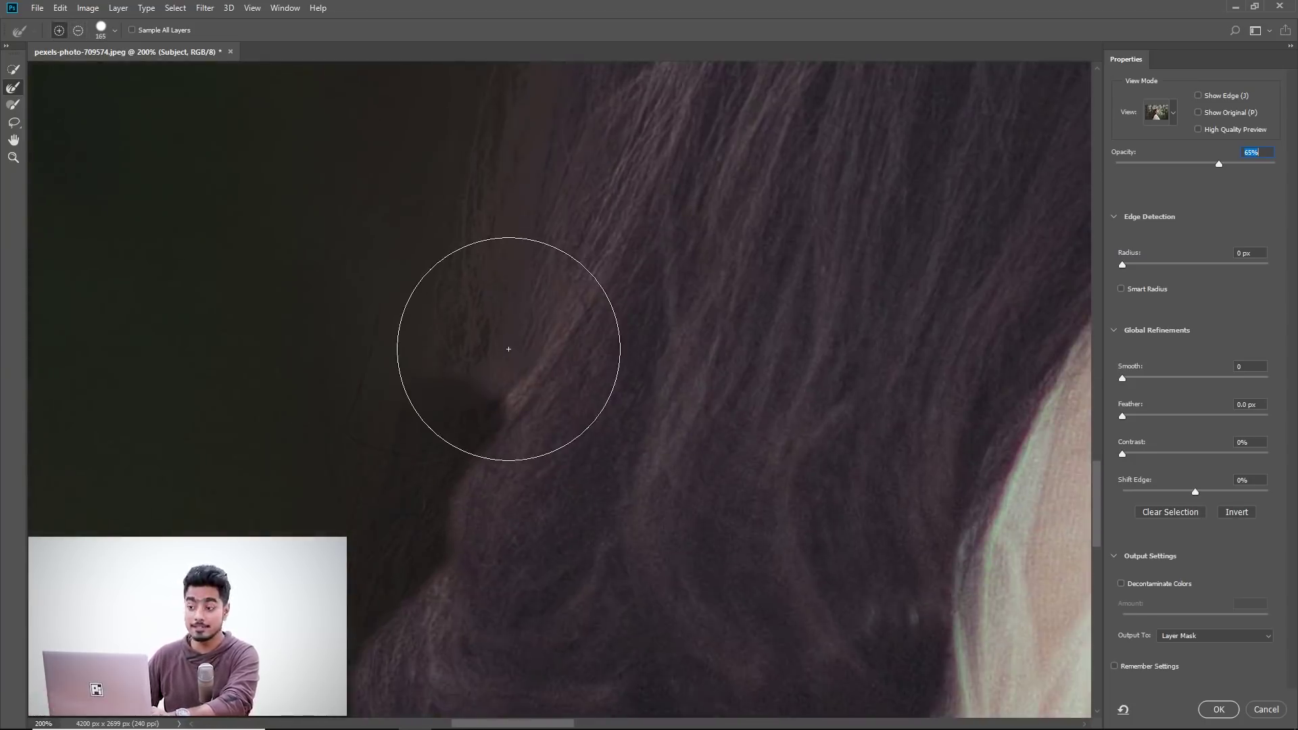
left_click_drag(555, 286, 605, 232)
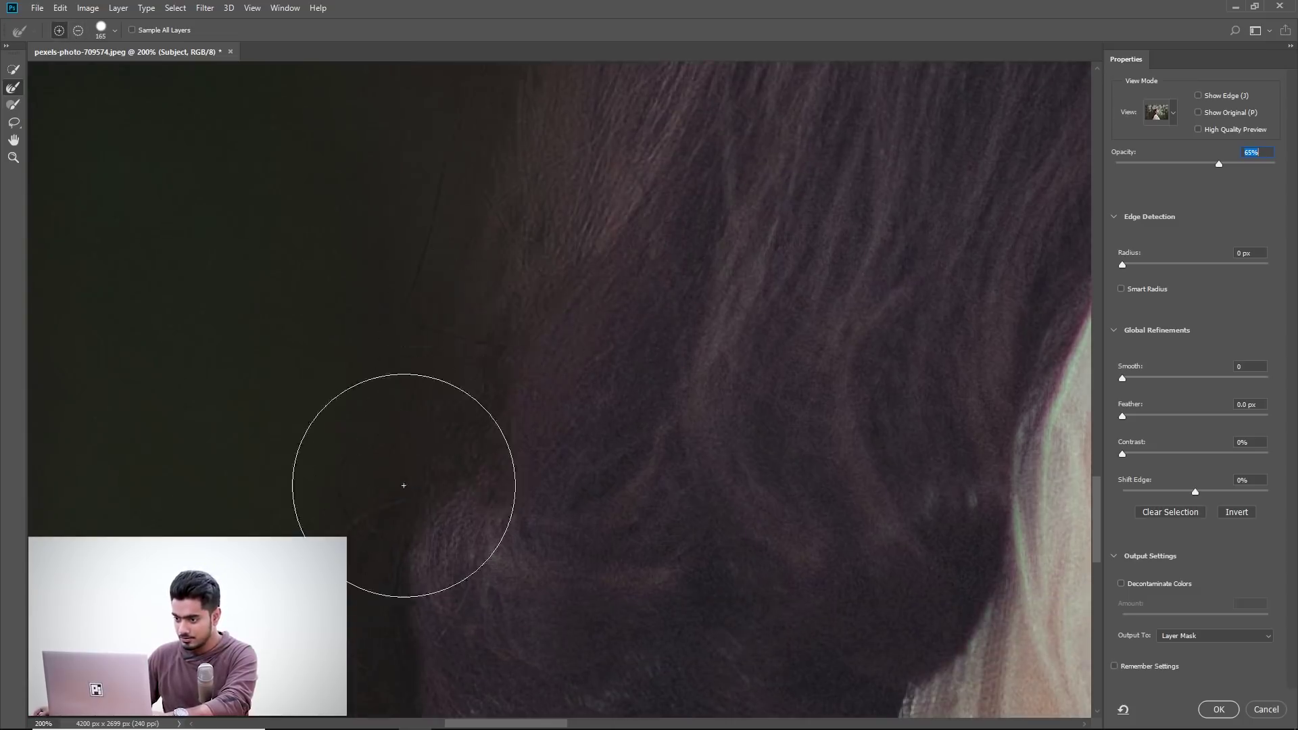
Refine the rounded hair ends down to the sheer sleeve, using Refine Edge brush sizes from about 184 to 140 px
left_click_drag(352, 534, 455, 254)
left_click_drag(464, 397, 473, 397)
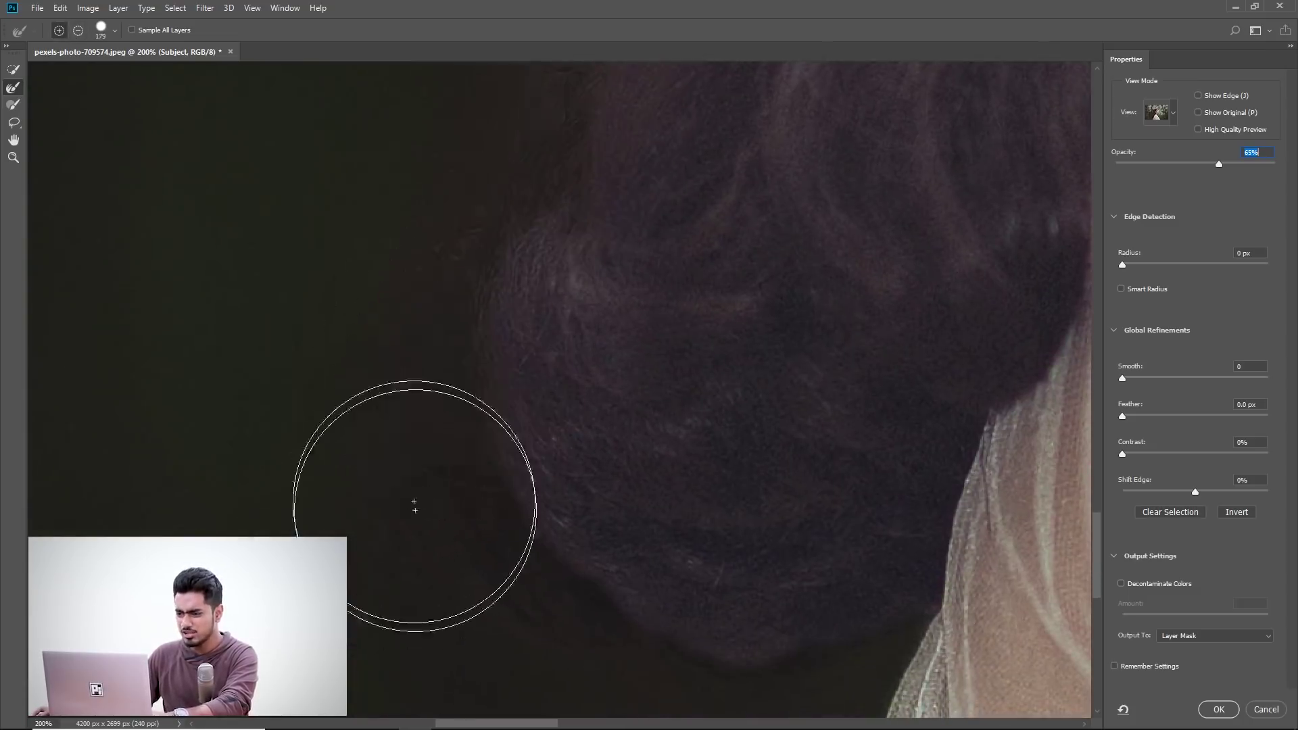
left_click_drag(578, 517, 415, 264)
left_click_drag(423, 358, 413, 358)
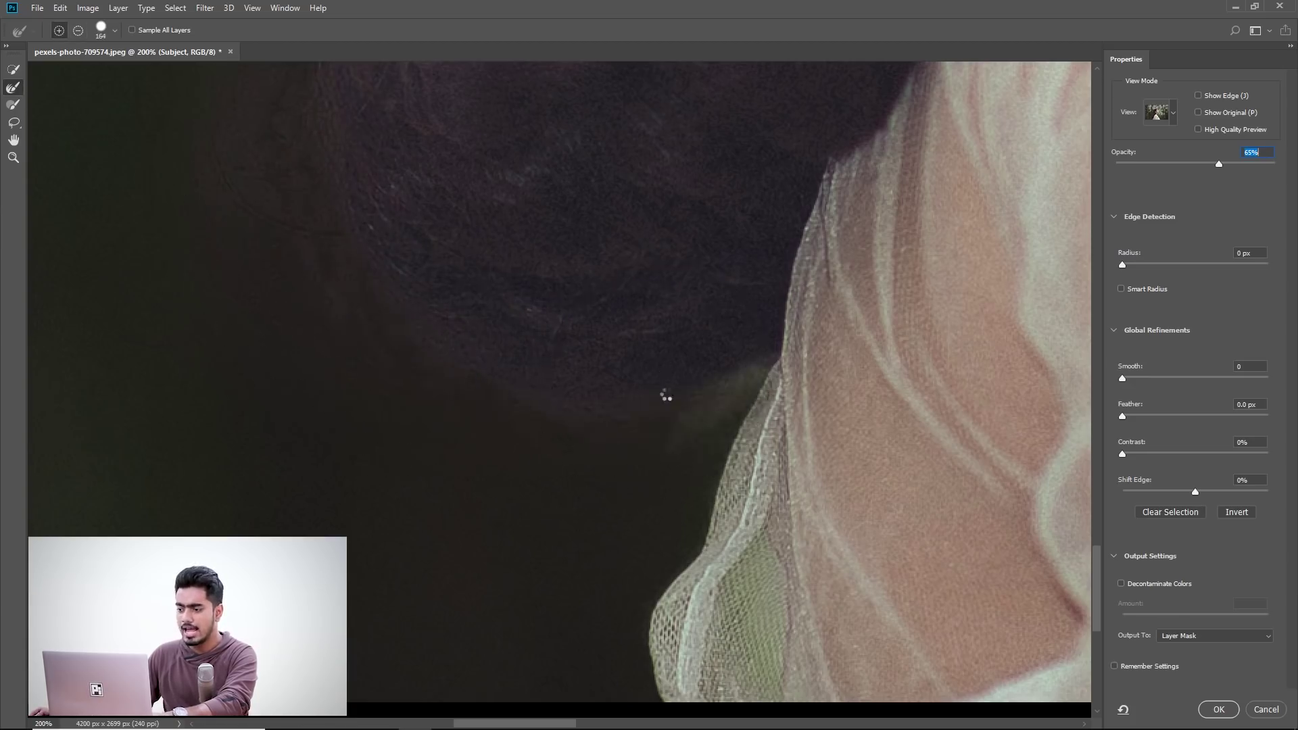
left_click_drag(663, 379, 642, 244)
left_click_drag(678, 333, 669, 334)
mouse_move(618, 519)
left_mouse_down()
mouse_move(564, 614)
mouse_move(678, 223)
mouse_move(568, 374)
left_mouse_up()
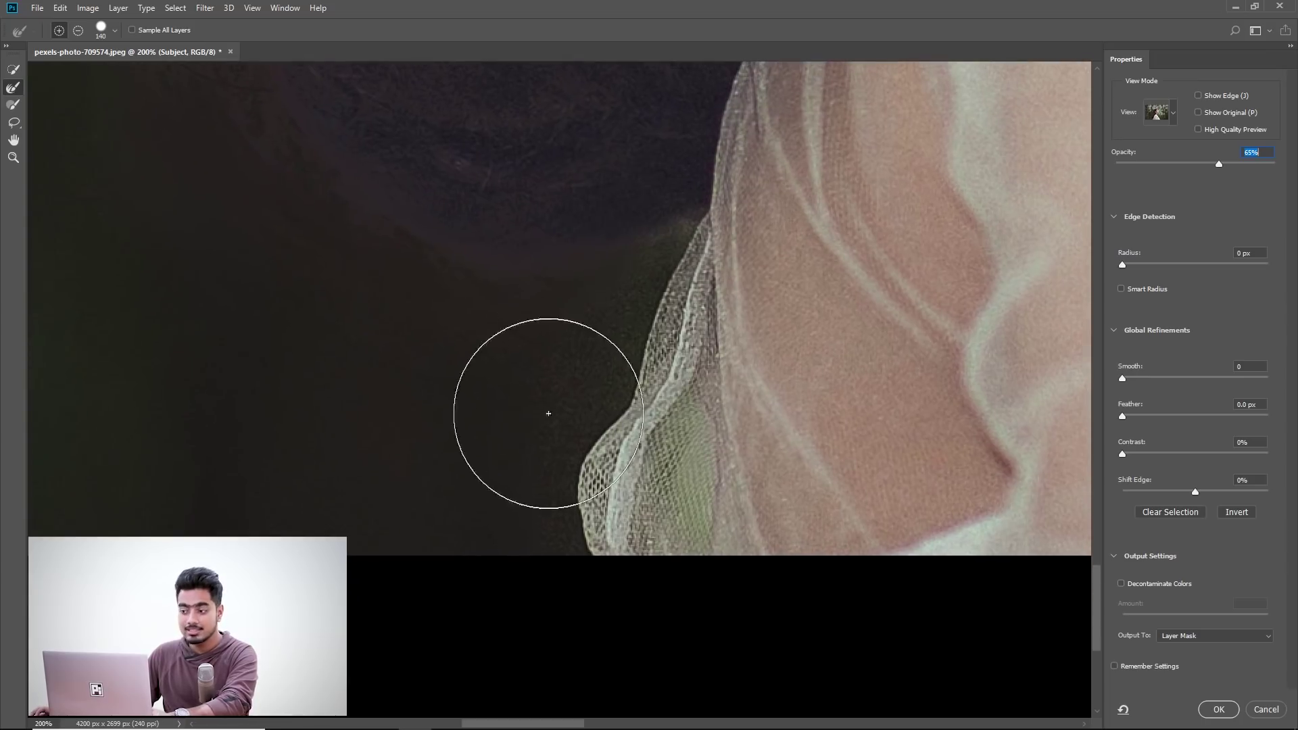
Brush leftover background out of the selection below the hair ends with a 69 px Brush in subtract mode
key("b")
left_click_drag(396, 331, 418, 342)
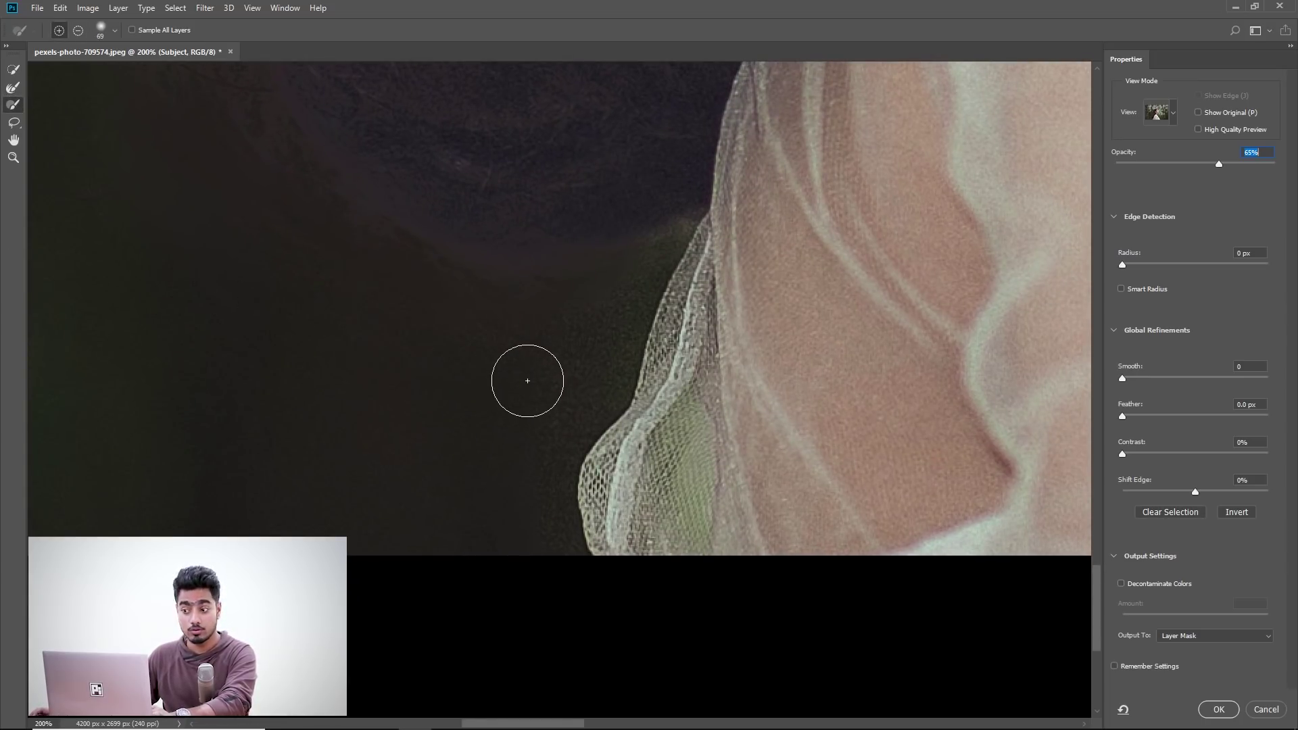
key("alt")
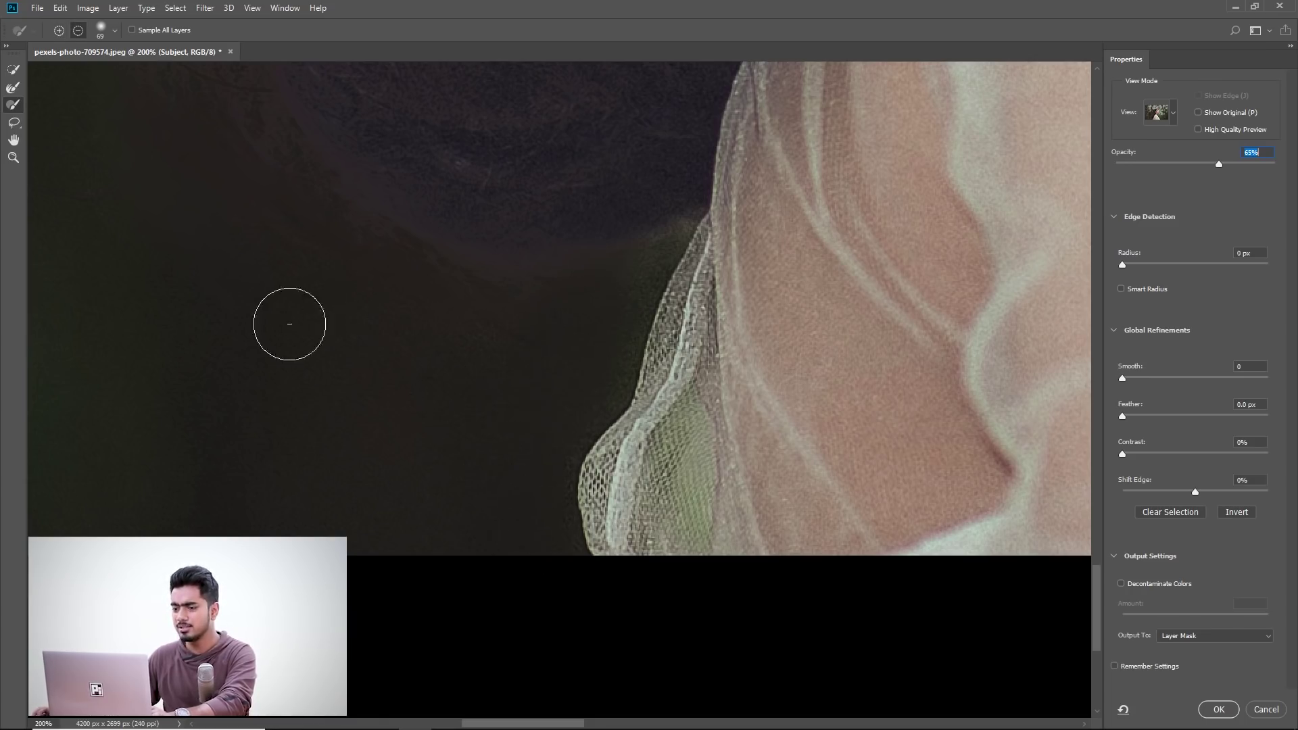
Review the whole cut-out and output the refined selection as a Layer Mask on the Subject layer
scroll(423, 527, "down", 5)
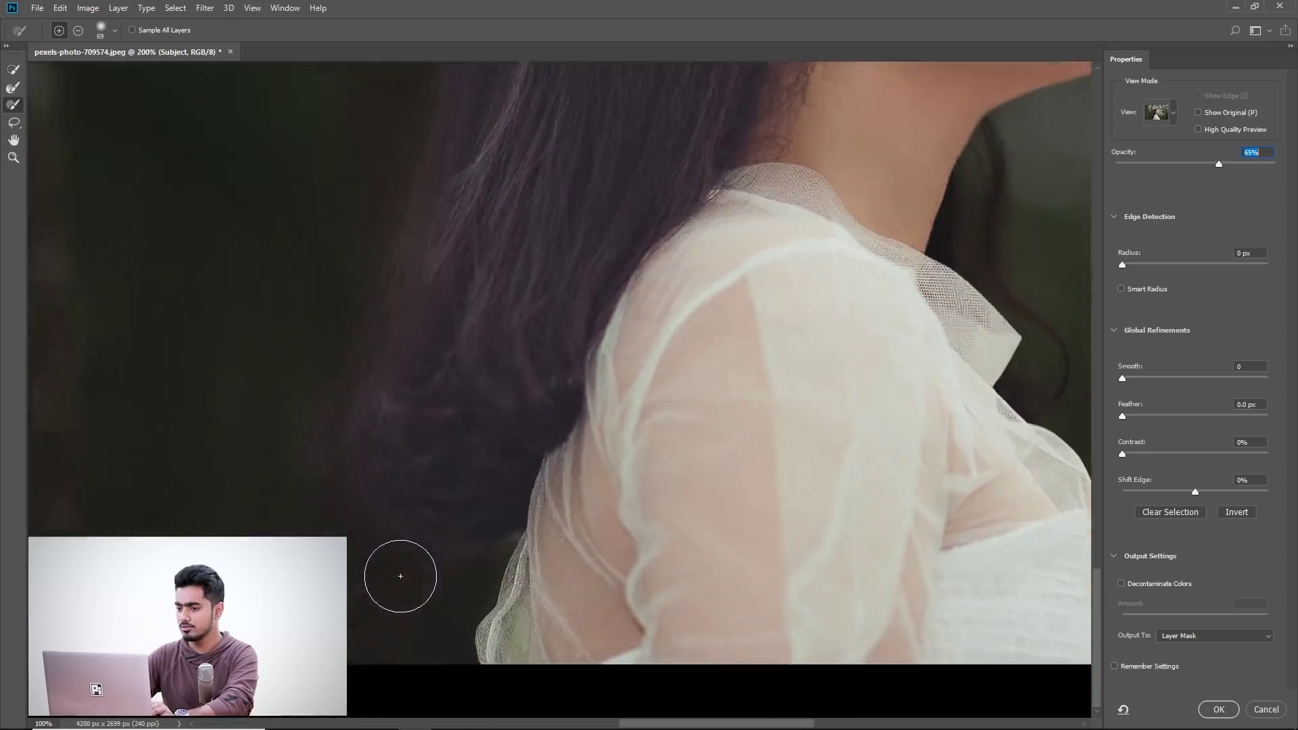
key("ctrl+minus")
left_click_drag(669, 395, 516, 724)
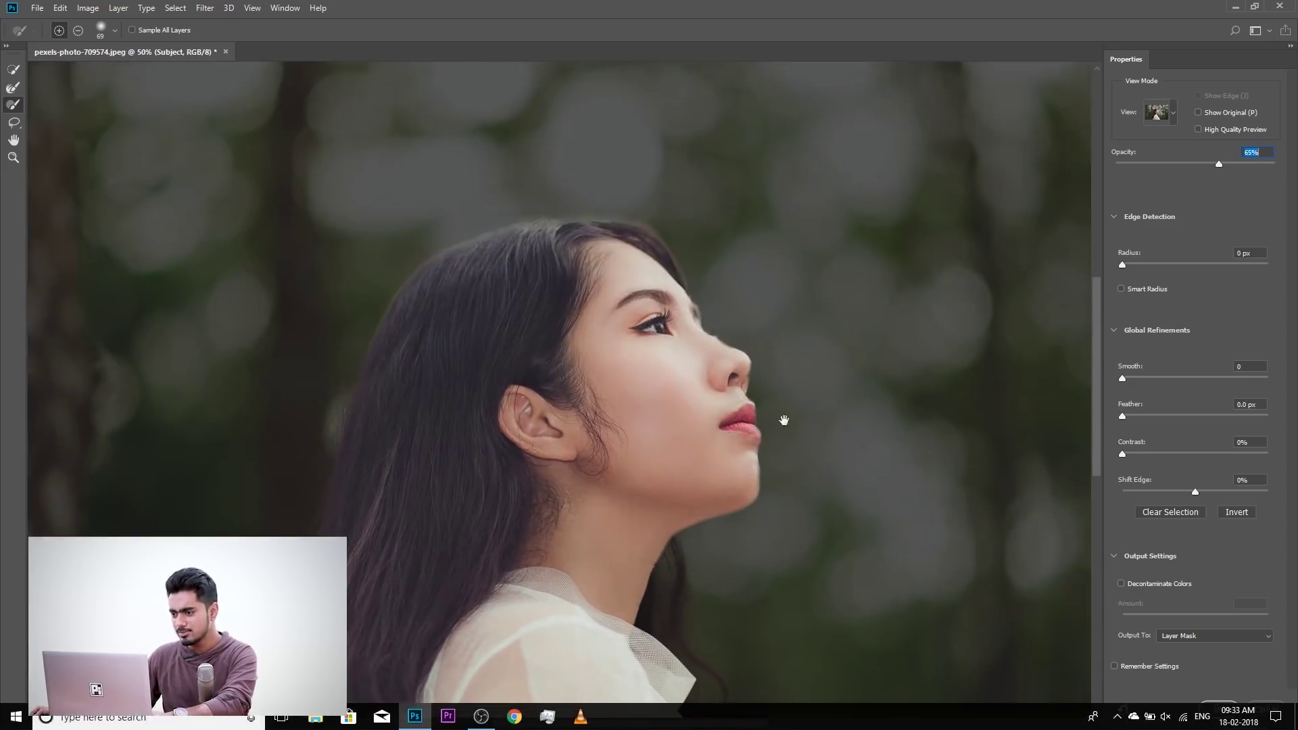
left_click_drag(783, 421, 711, 331)
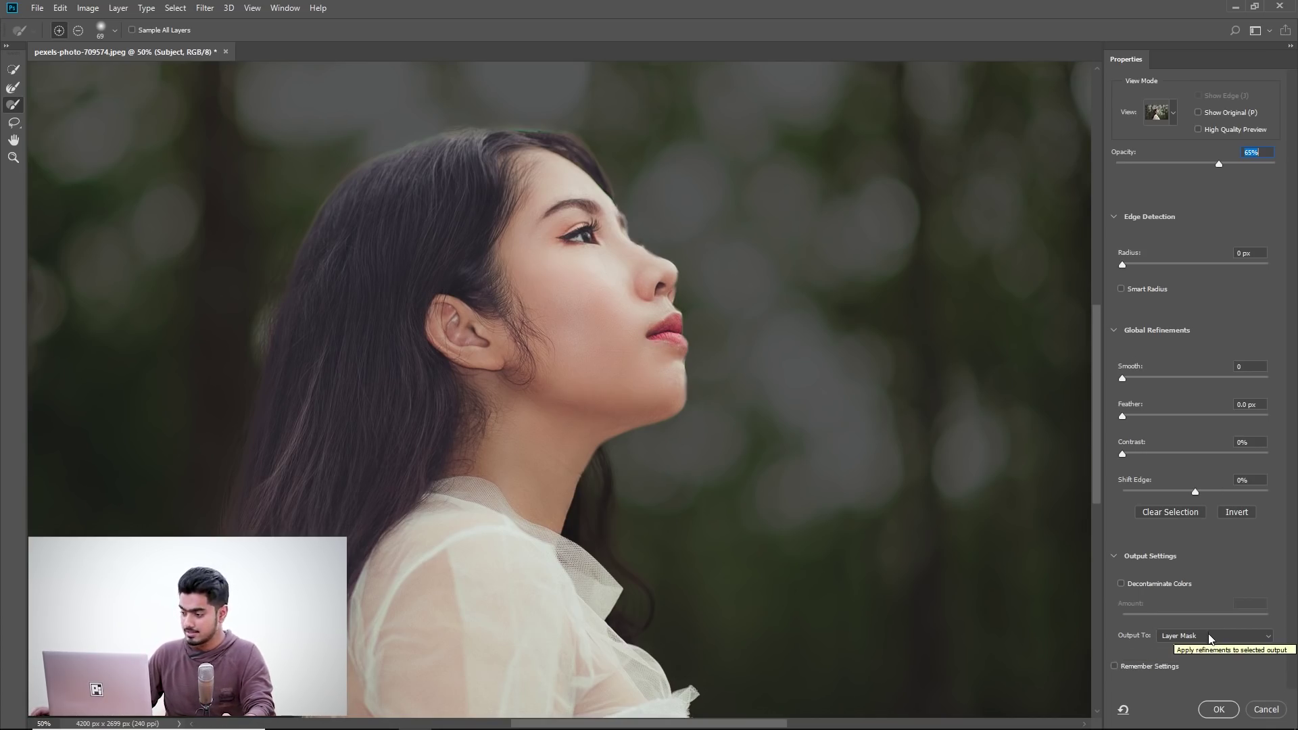
left_click(1218, 709)
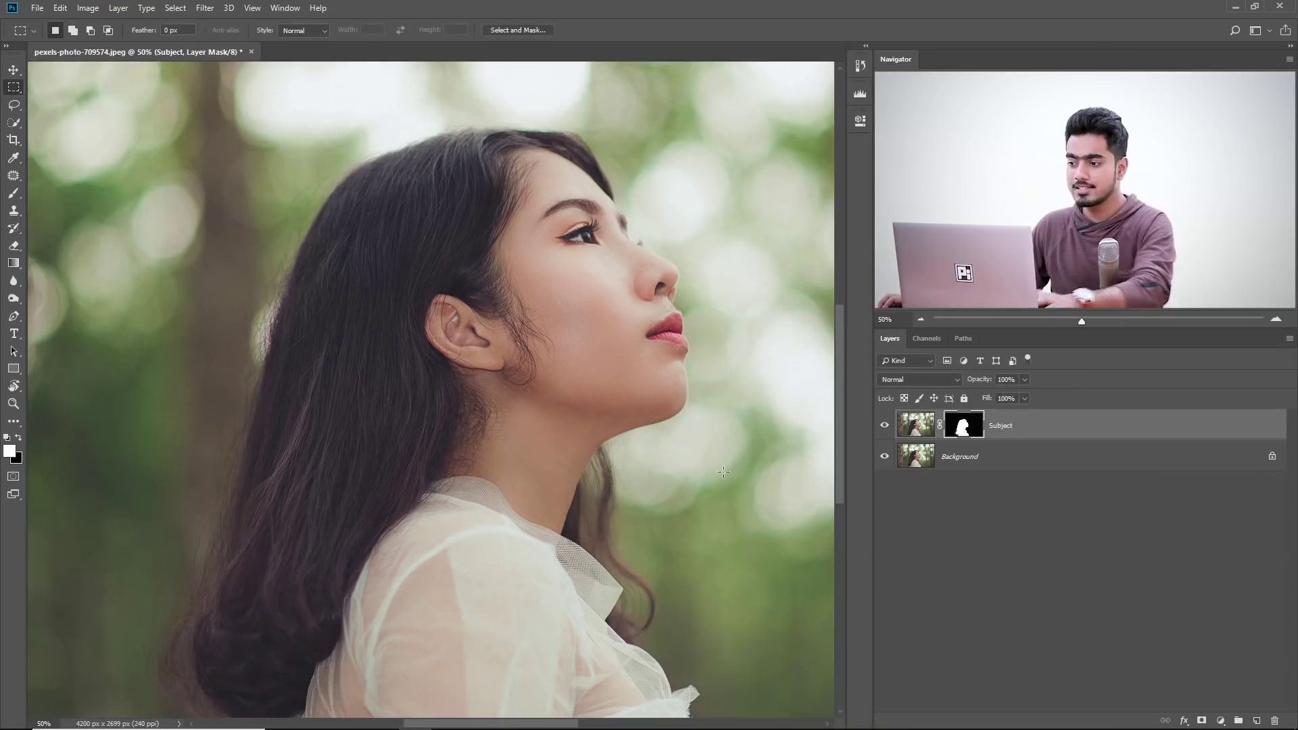
Add a black (000000) Solid Color fill layer and place it directly beneath the Subject layer
left_click_drag(753, 402, 663, 394)
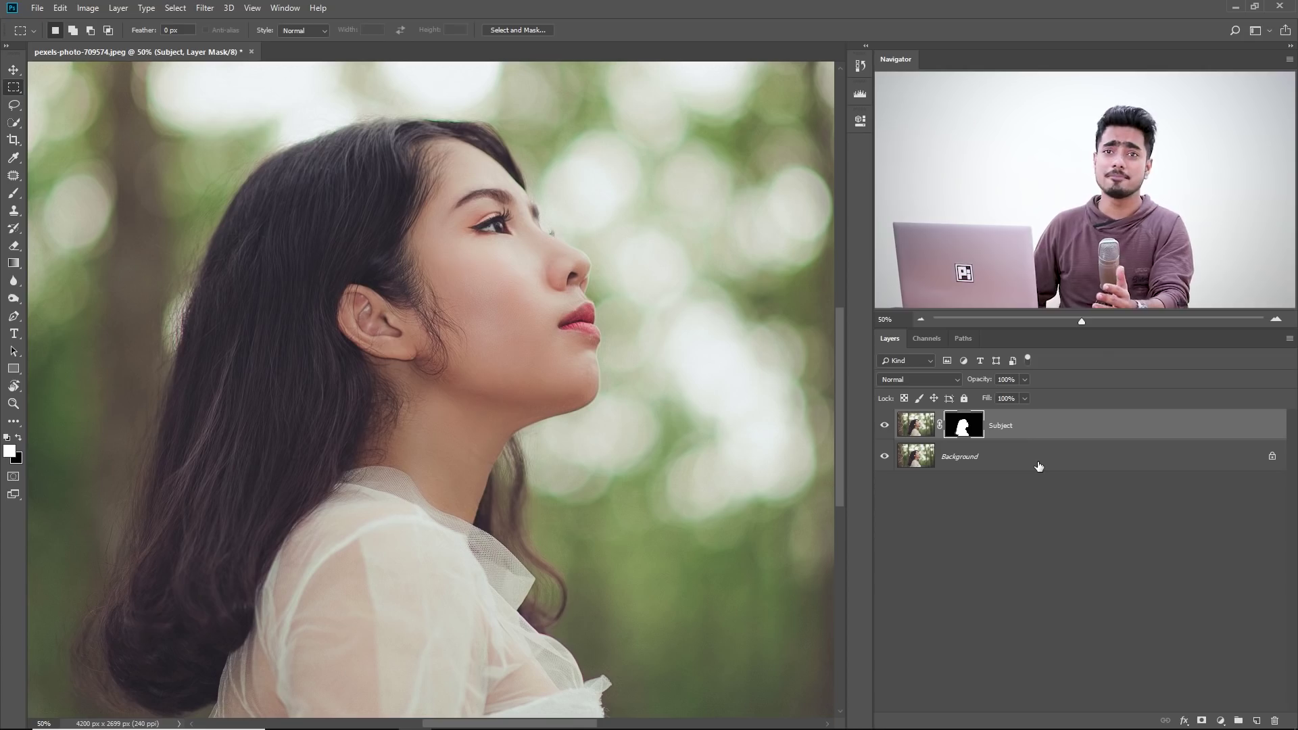
left_click(1220, 722)
left_click(1217, 490)
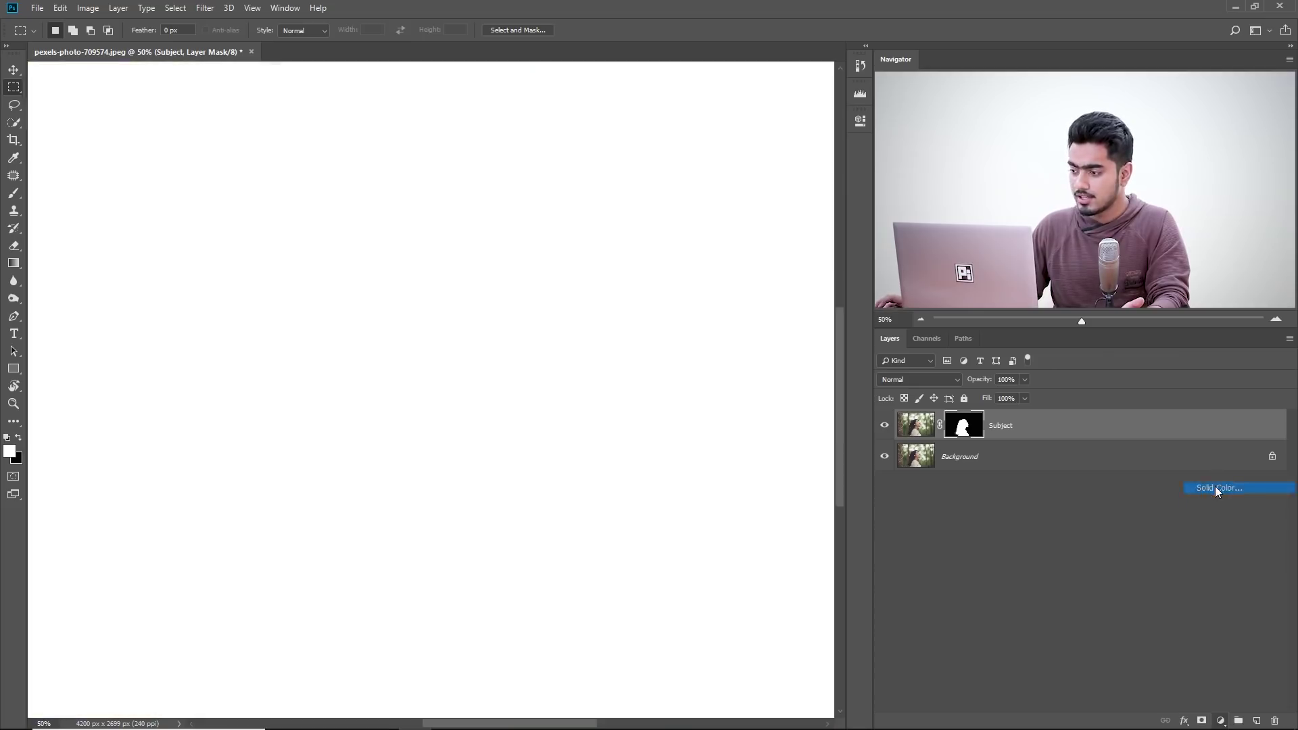
left_click_drag(751, 487, 704, 534)
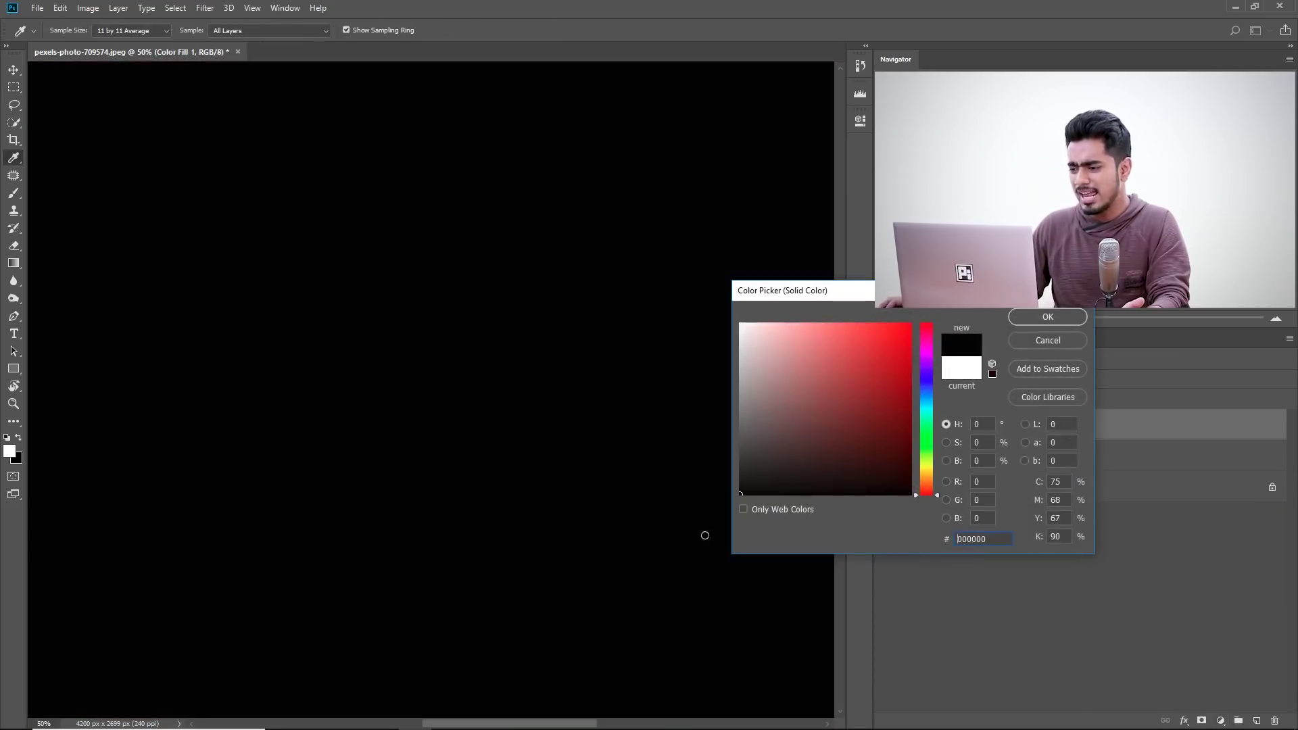
left_click(1046, 316)
left_click_drag(916, 455, 916, 424)
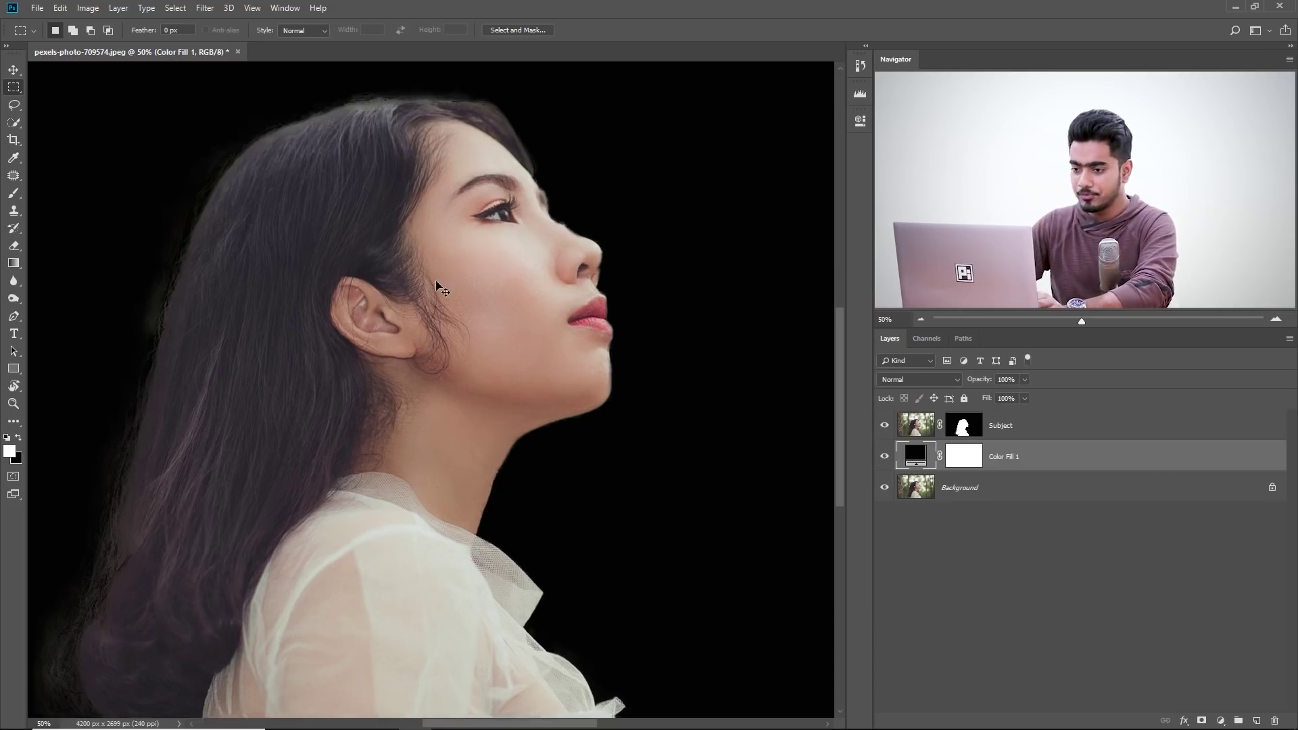
Target the Subject layer mask and set up a black Soft Round brush at 83 px with 0% hardness for the hair edge
key("ctrl+plus")
key("ctrl+plus")
left_click_drag(205, 284, 637, 406)
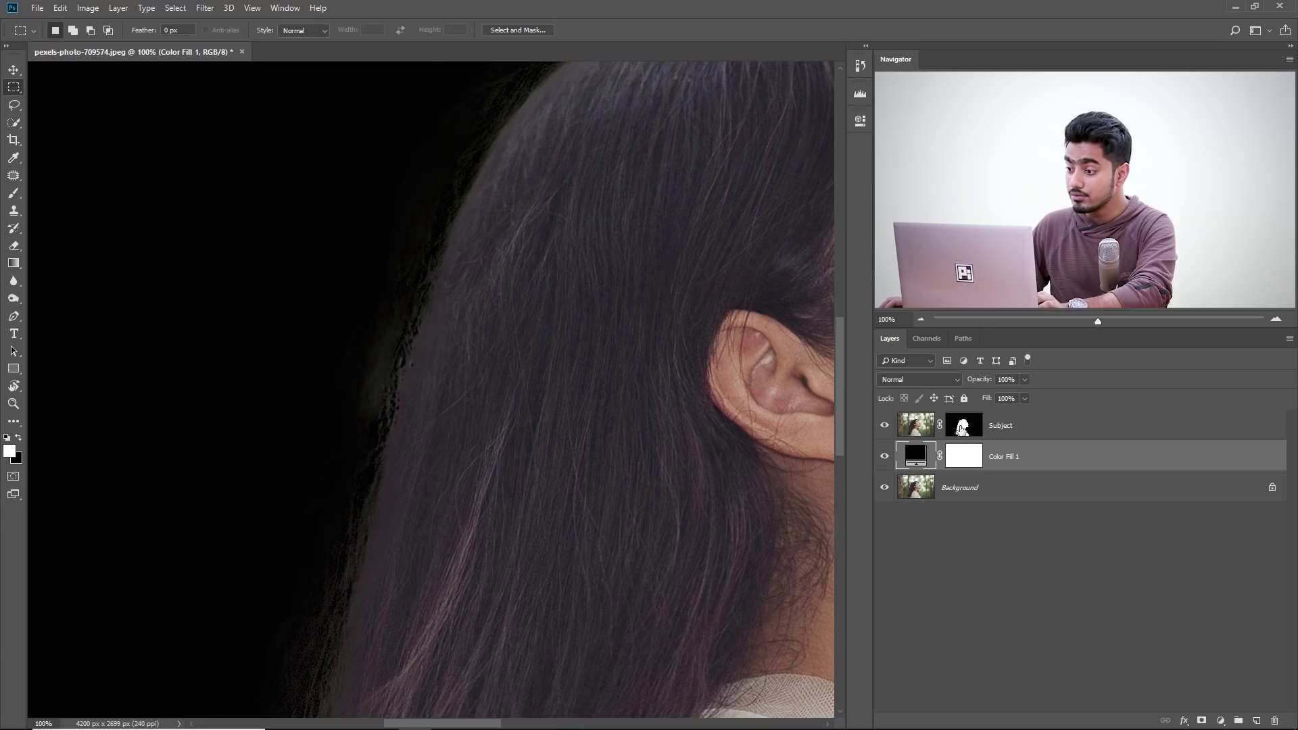
left_click(961, 428)
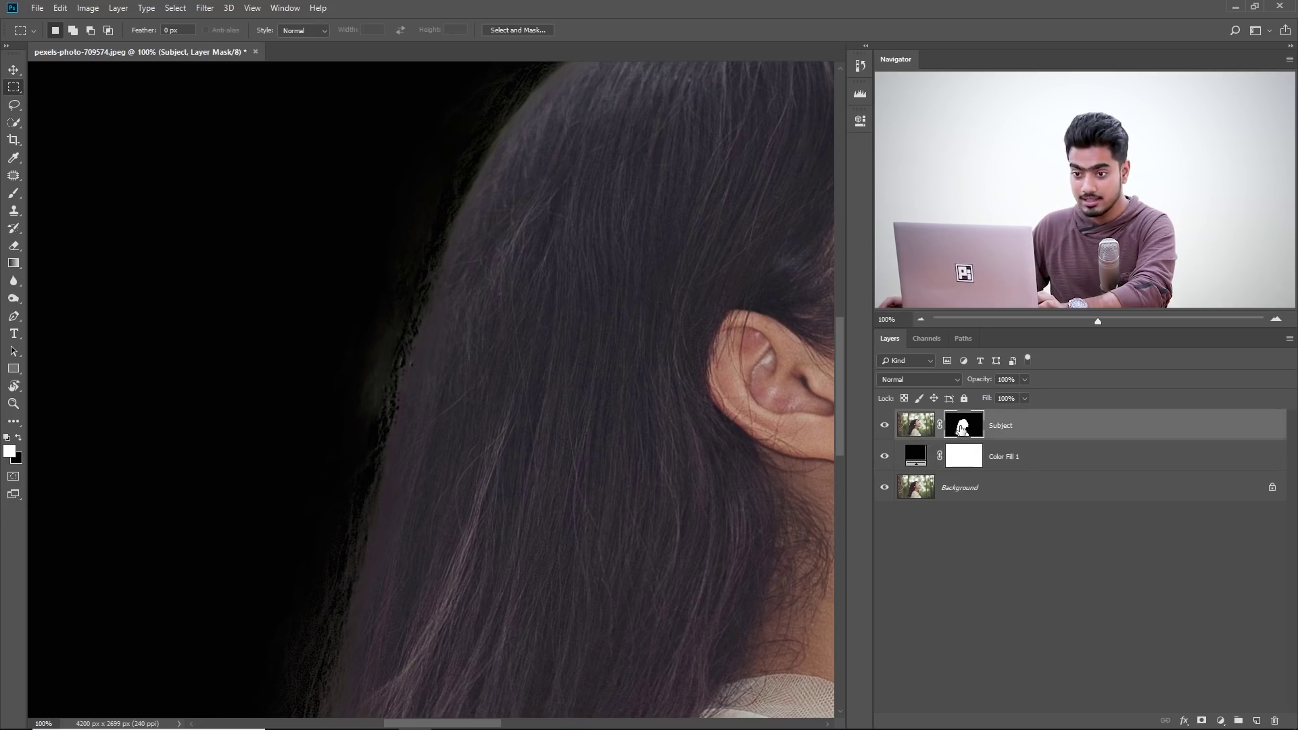
left_click(7, 195)
key("x")
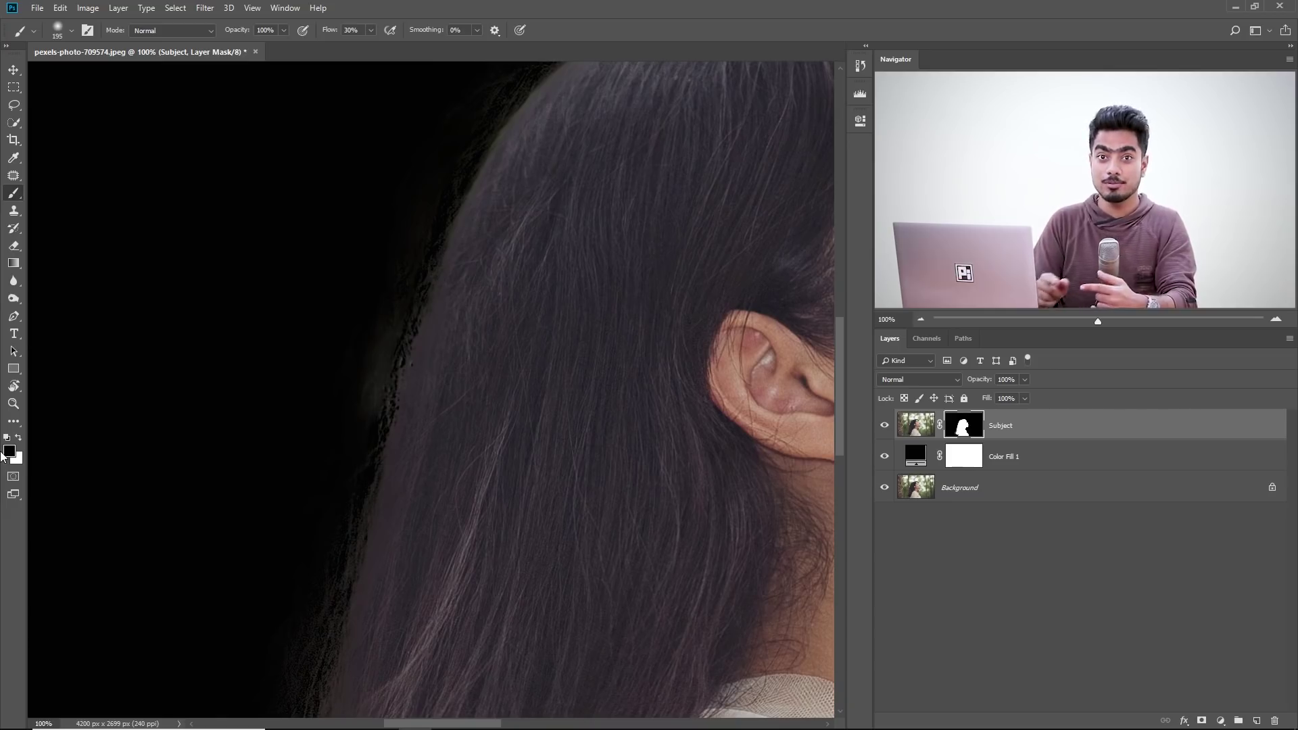
left_click_drag(275, 399, 257, 399)
right_click(379, 319)
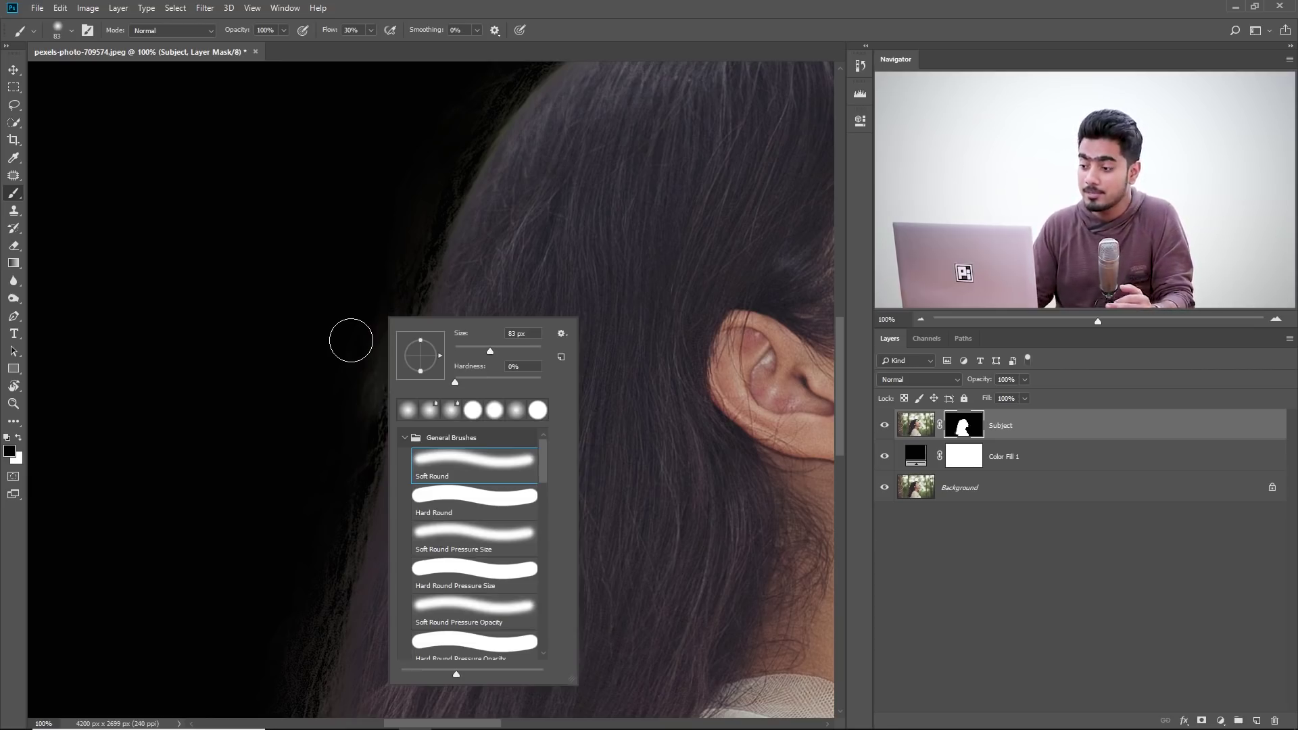
mouse_move(327, 313)
left_mouse_down()
mouse_move(319, 261)
mouse_move(265, 239)
left_mouse_up()
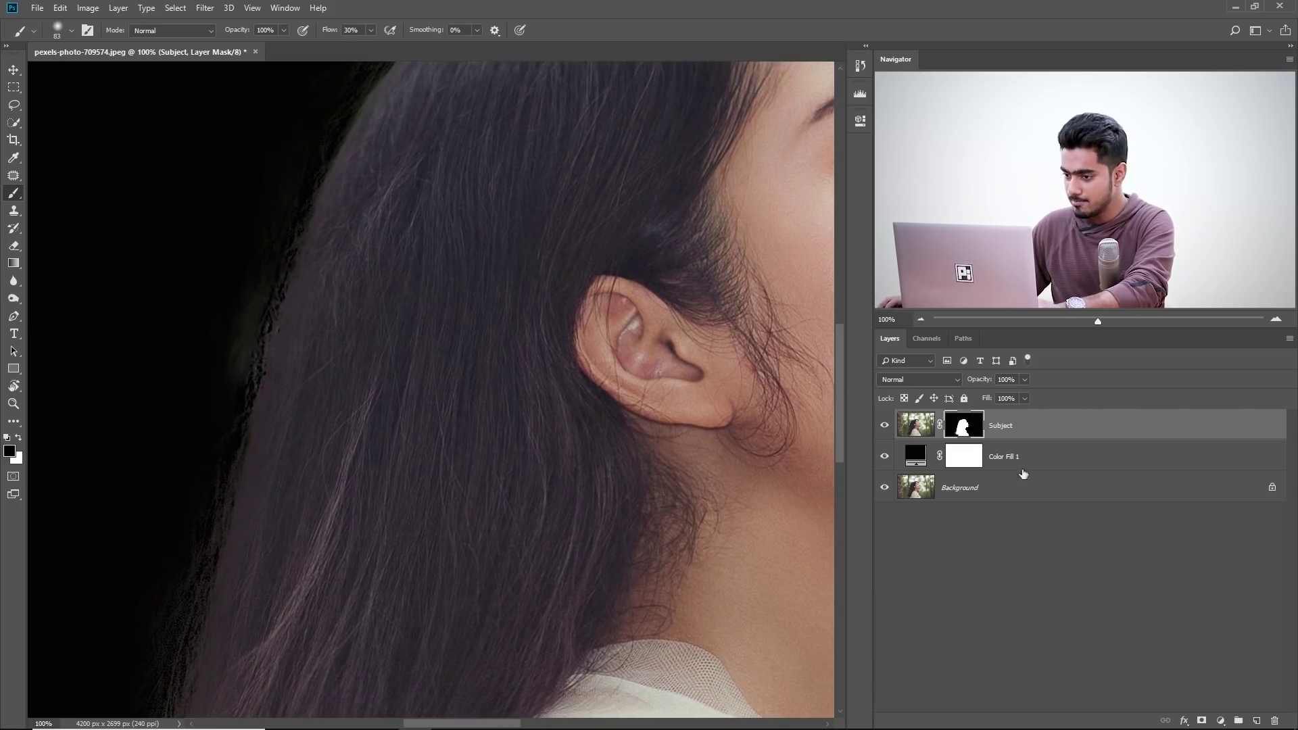
Hide part of the ear and nearby hair with black on the mask, and restore it with white at 100% flow
mouse_move(426, 298)
left_mouse_down()
mouse_move(671, 386)
mouse_move(698, 408)
mouse_move(484, 448)
left_mouse_up()
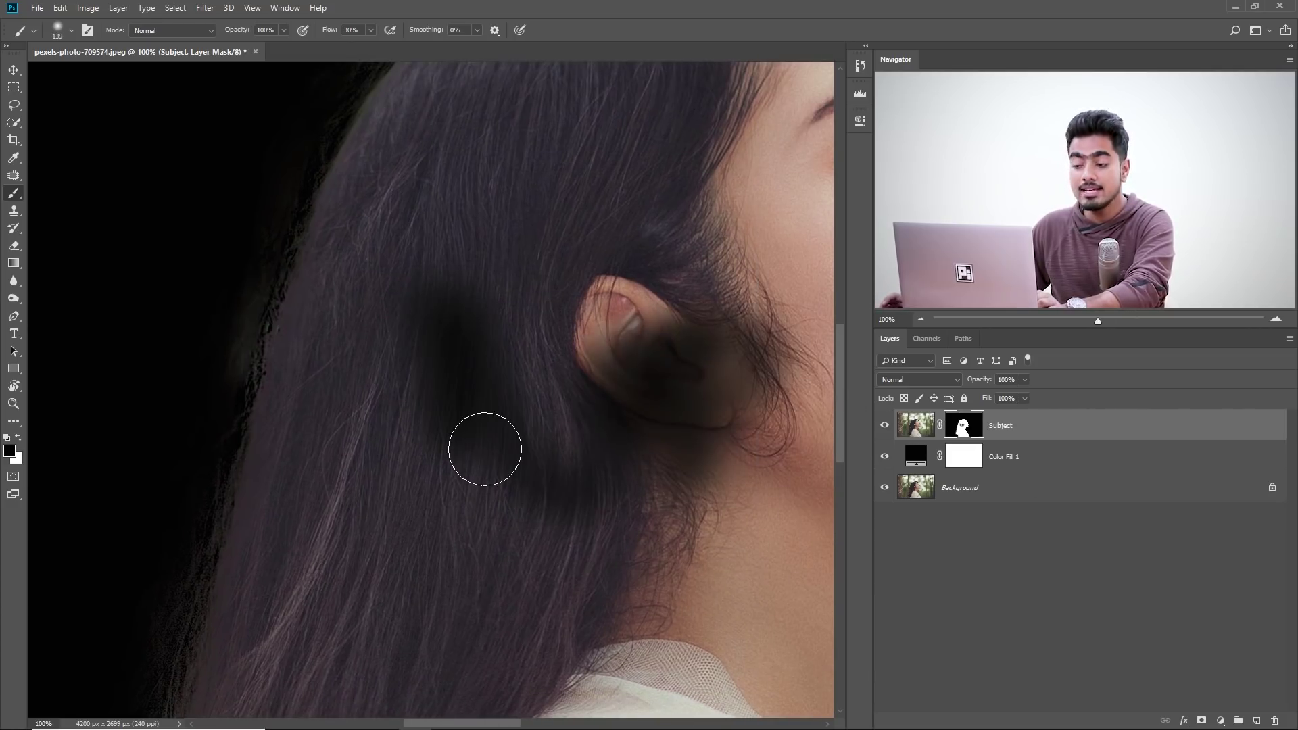
key("x")
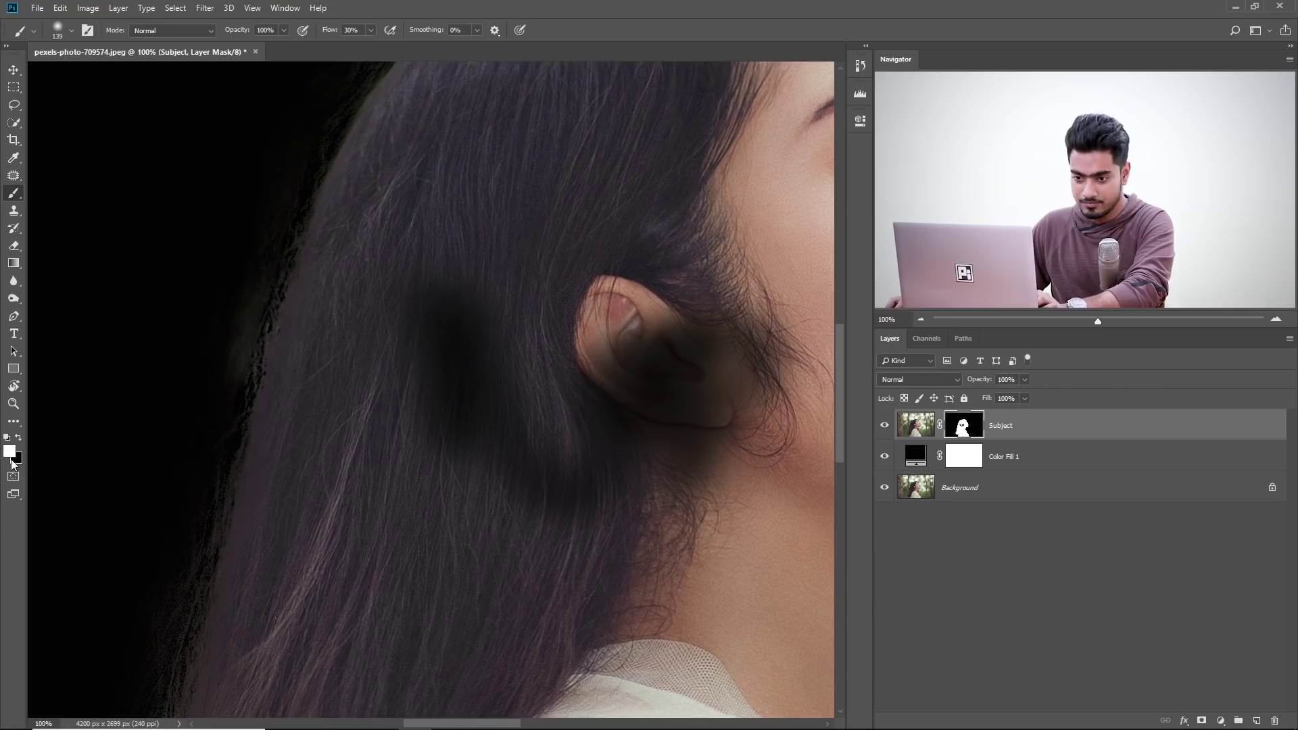
key("bracketright")
mouse_move(435, 275)
left_mouse_down()
mouse_move(437, 338)
mouse_move(498, 316)
mouse_move(582, 533)
mouse_move(662, 358)
mouse_move(749, 312)
left_mouse_up()
left_click(370, 30)
left_click(536, 257)
key("bracketright")
key("bracketright")
key("bracketright")
key("bracketright")
key("bracketright")
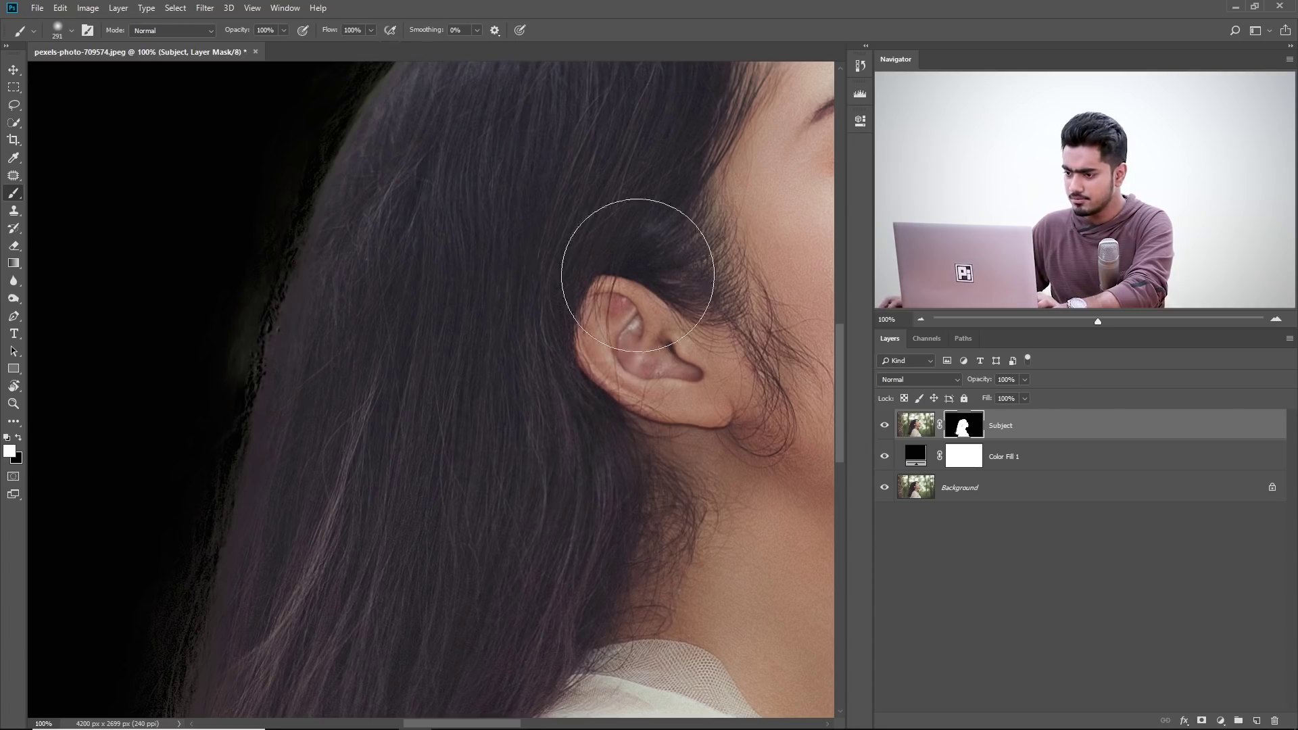
Reduce the brush to about 62 px and paint black on the mask over the leftover background along the back hair edge
key("bracketleft")
key("bracketleft")
key("bracketleft")
key("bracketleft")
key("bracketleft")
key("bracketleft")
key("bracketleft")
key("bracketleft")
key("bracketleft")
key("bracketleft")
key("bracketleft")
key("bracketleft")
right_click(226, 289)
right_click(228, 258, "alt")
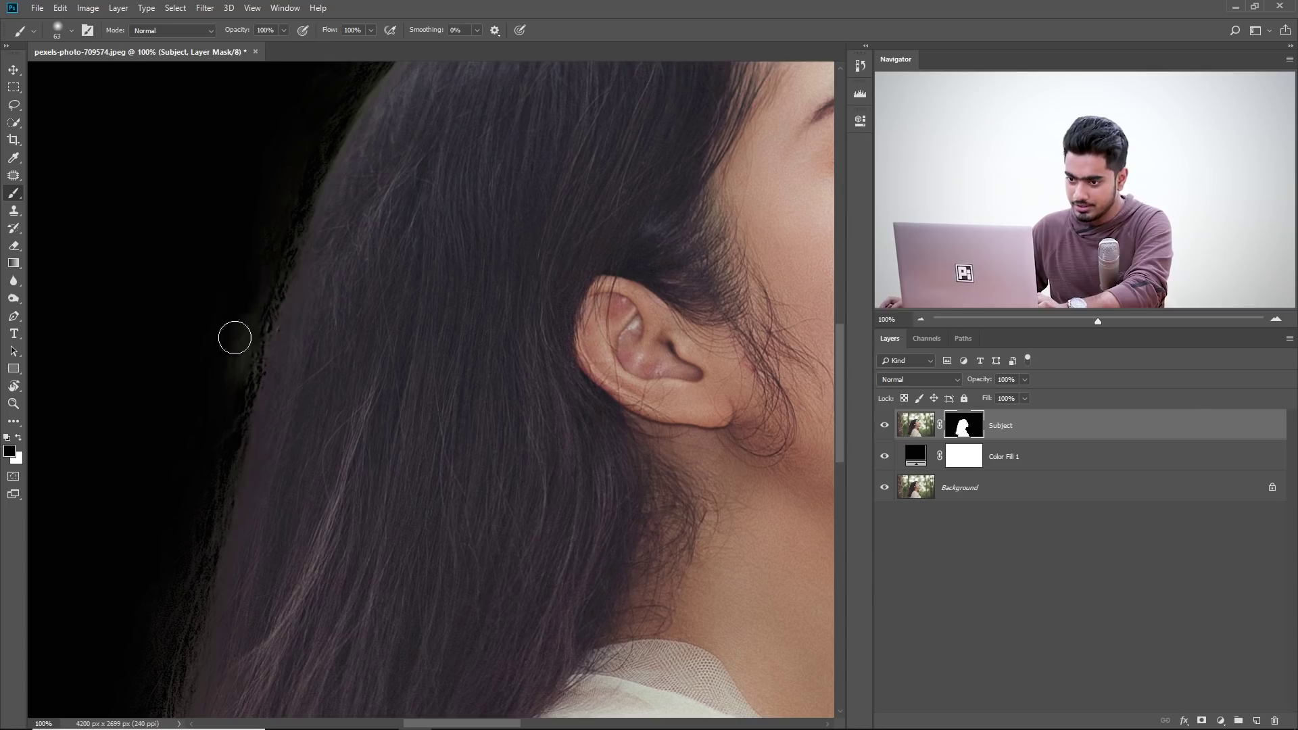
left_click_drag(209, 402, 402, 231)
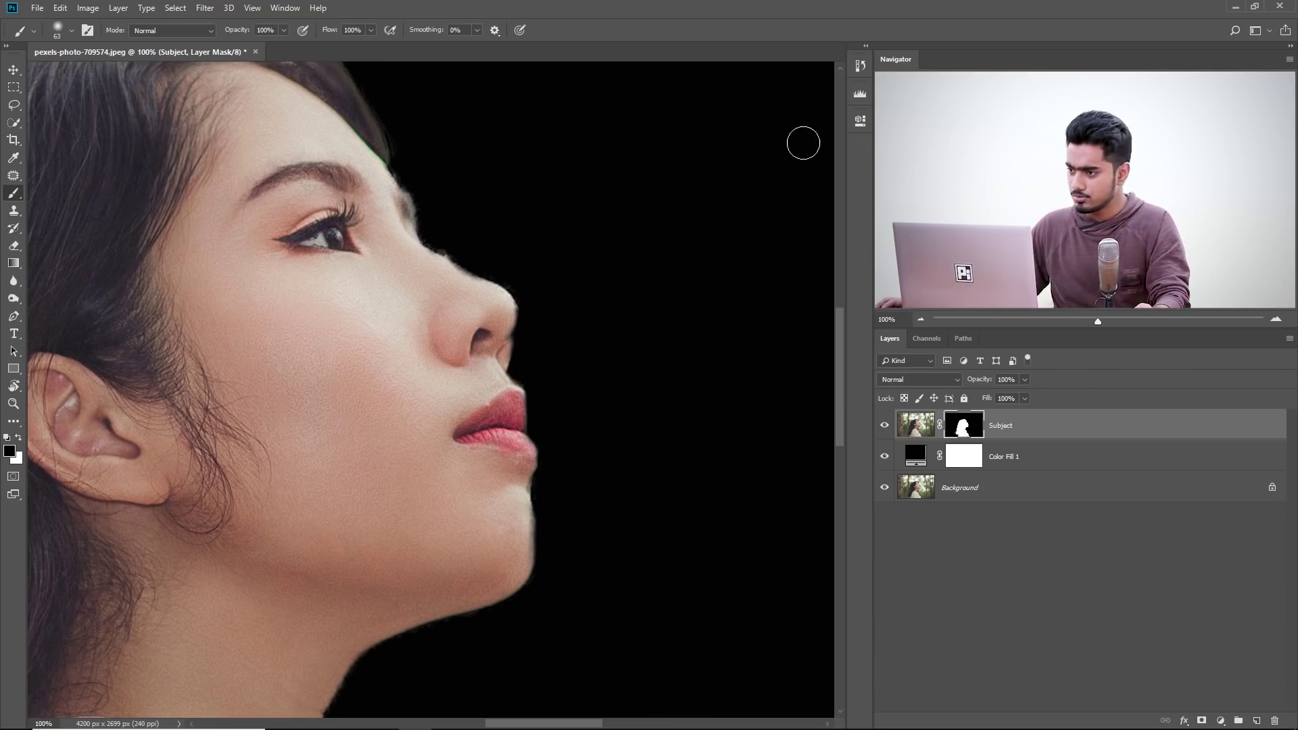
Open the Subject layer mask's properties and set its density to 50%
left_click(857, 122)
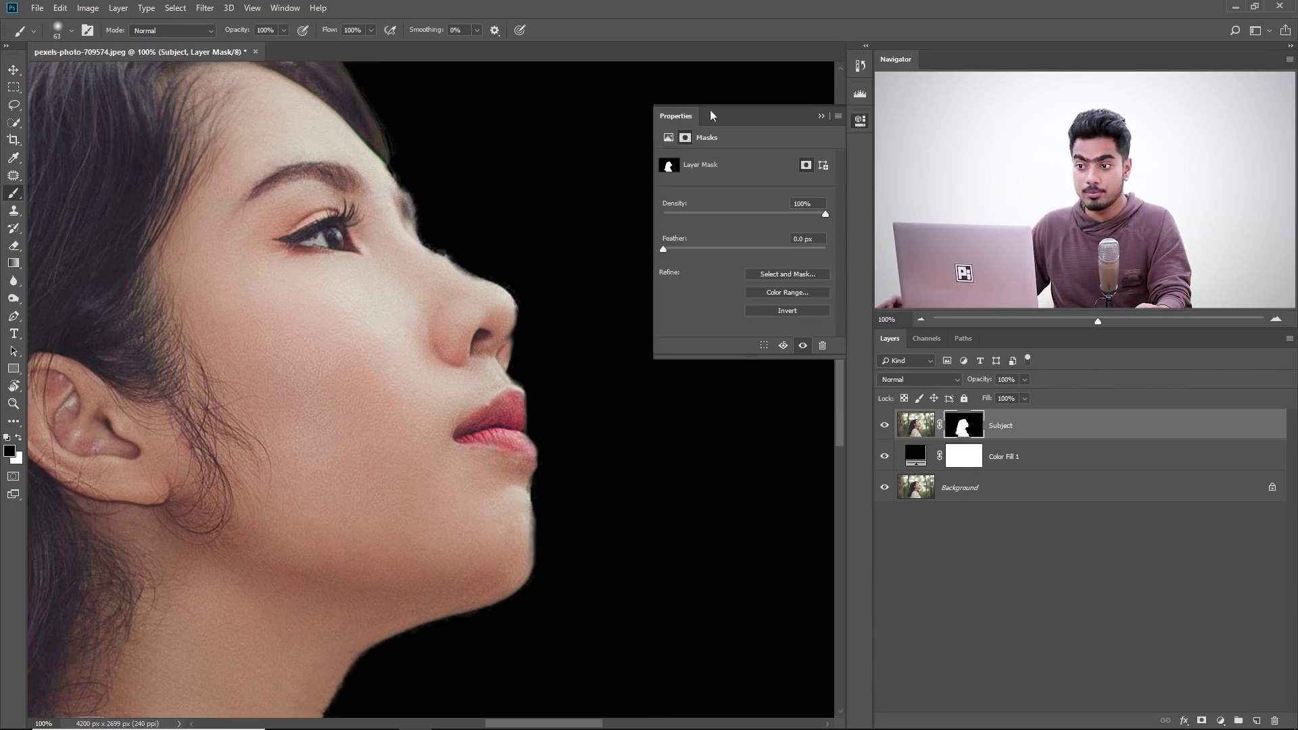
left_click(285, 8)
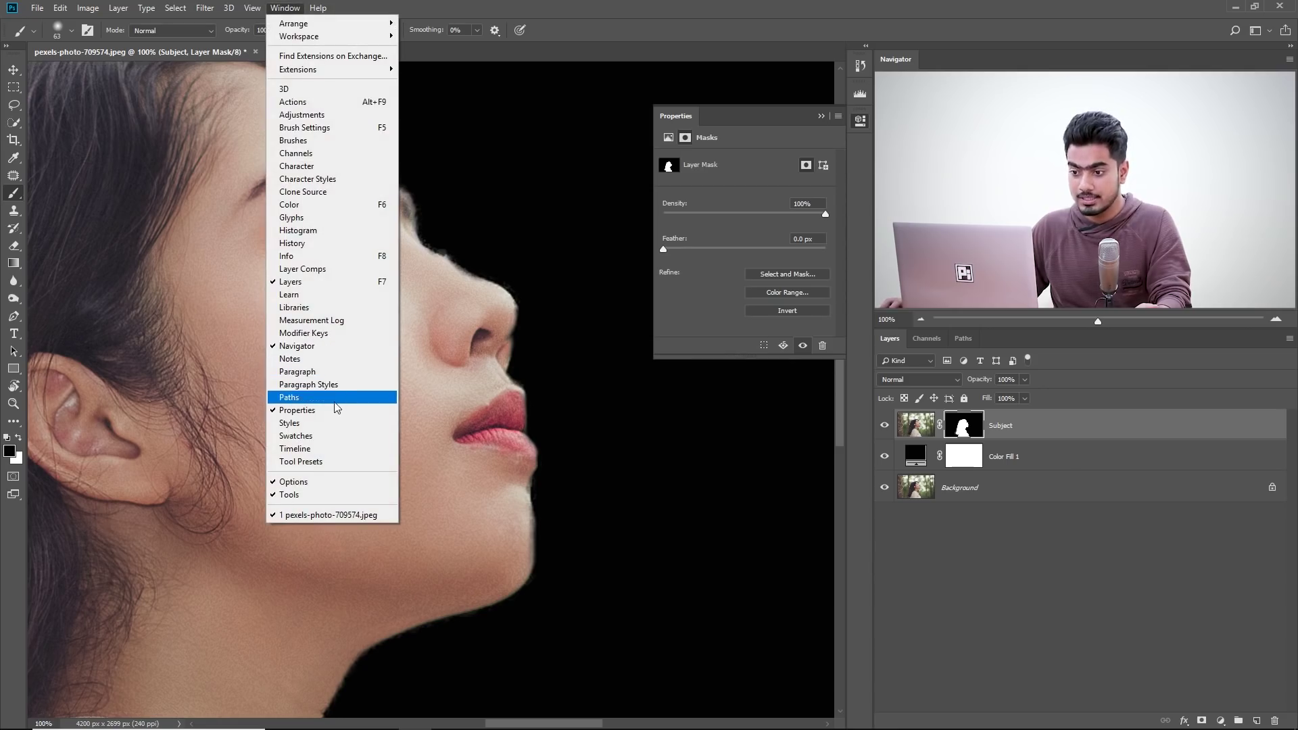
left_click(544, 13)
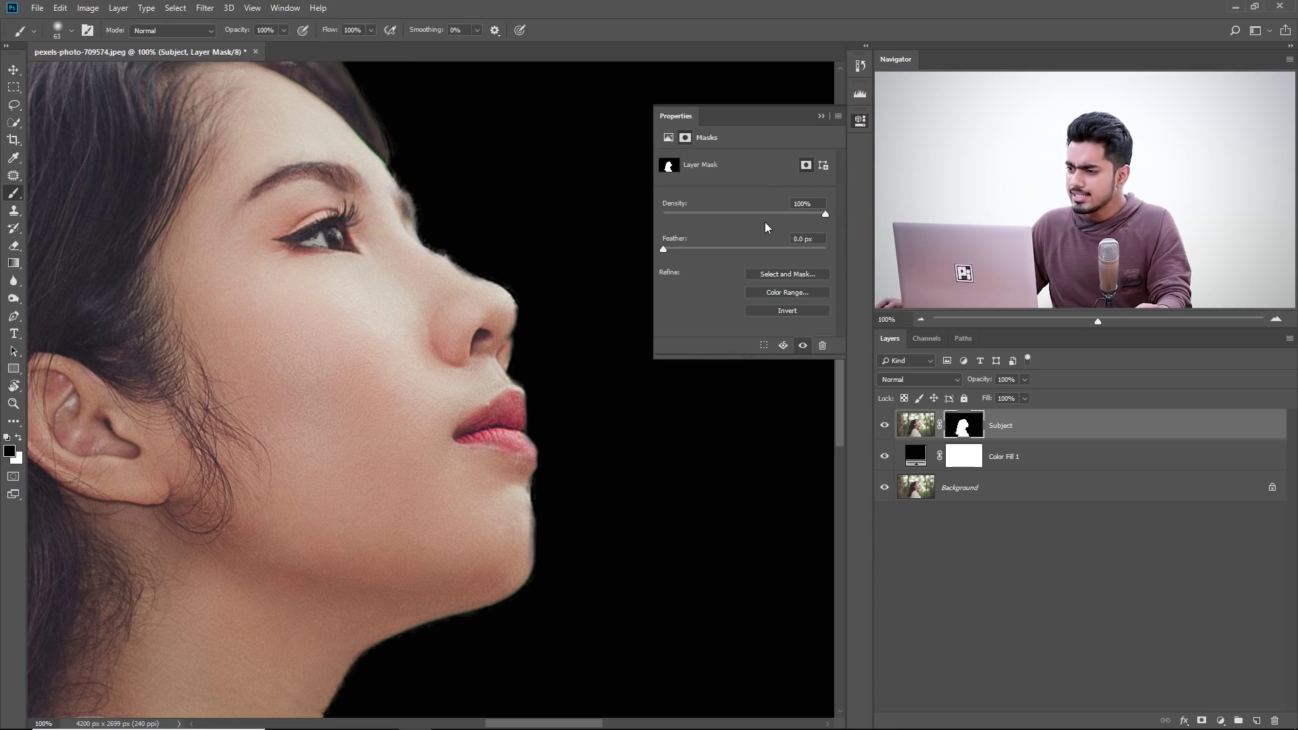
left_click_drag(767, 214, 743, 213)
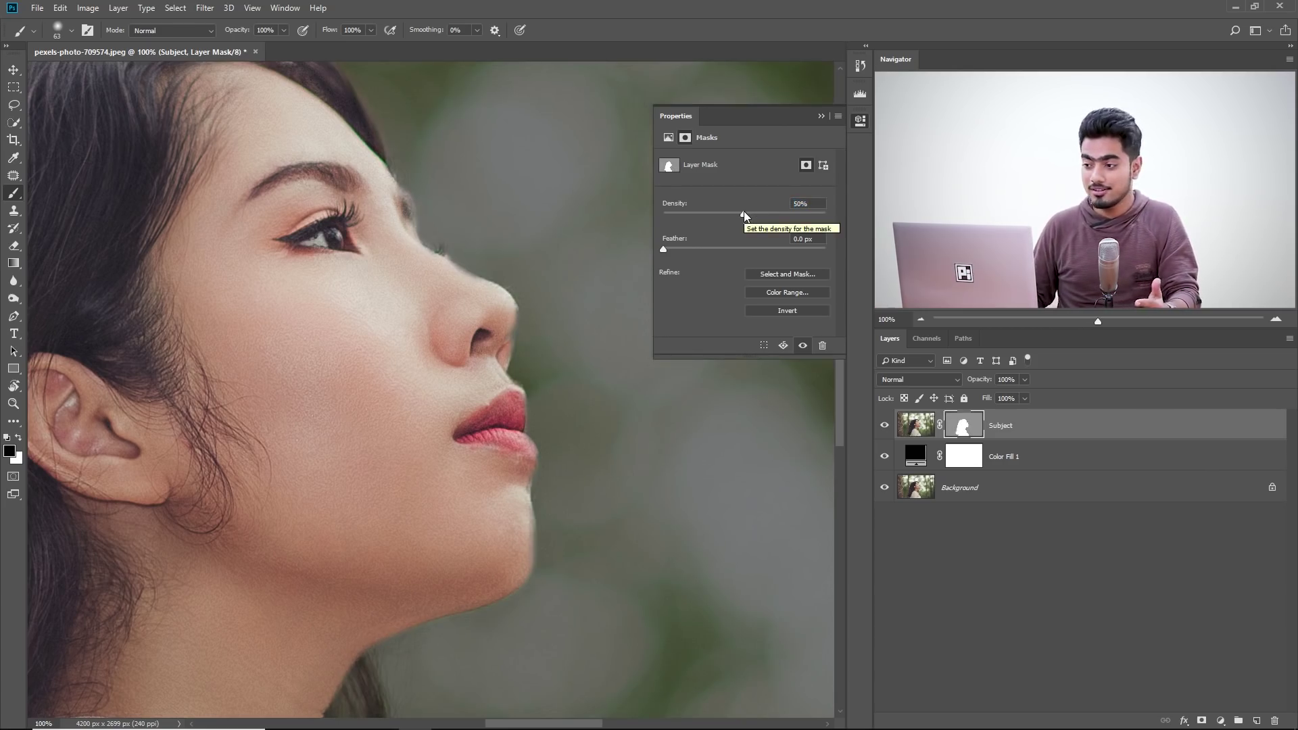
View the Subject layer mask on its own, return to the image and examine the edge around the lips and chin at 200%
left_click(962, 436, "alt")
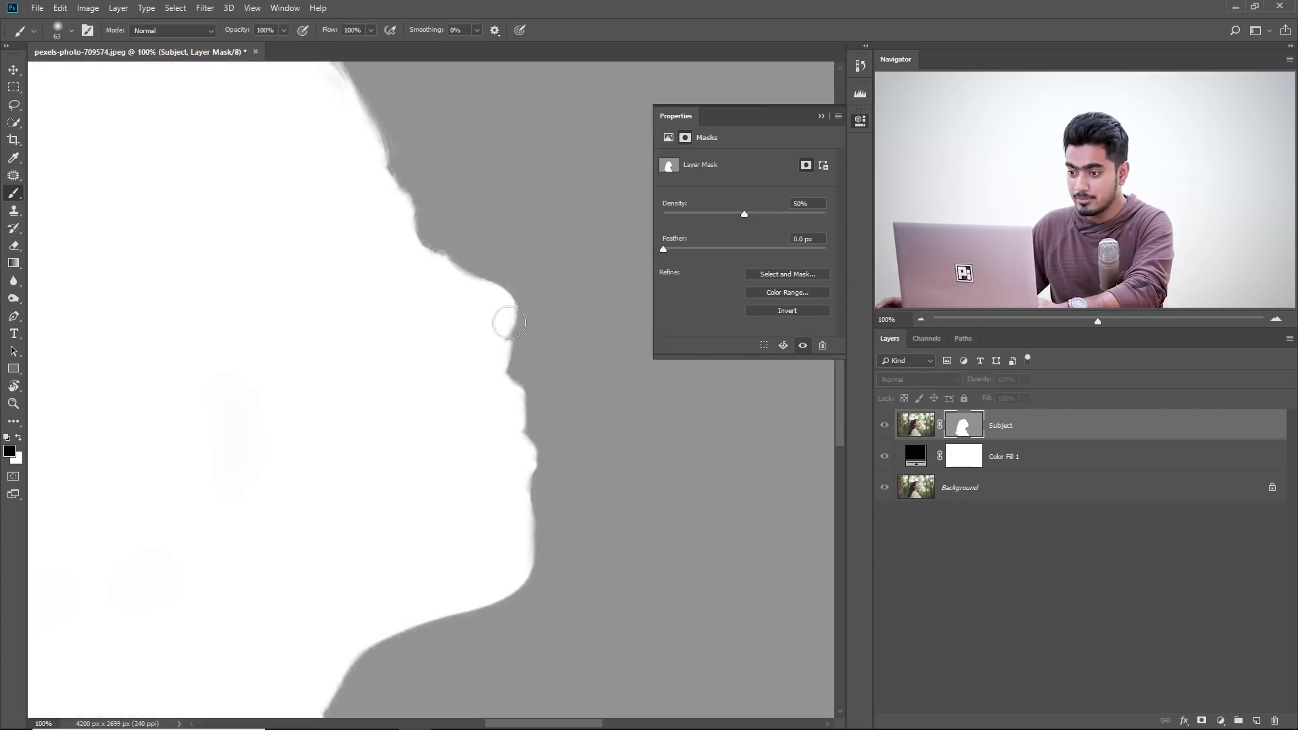
left_click(967, 430, "alt")
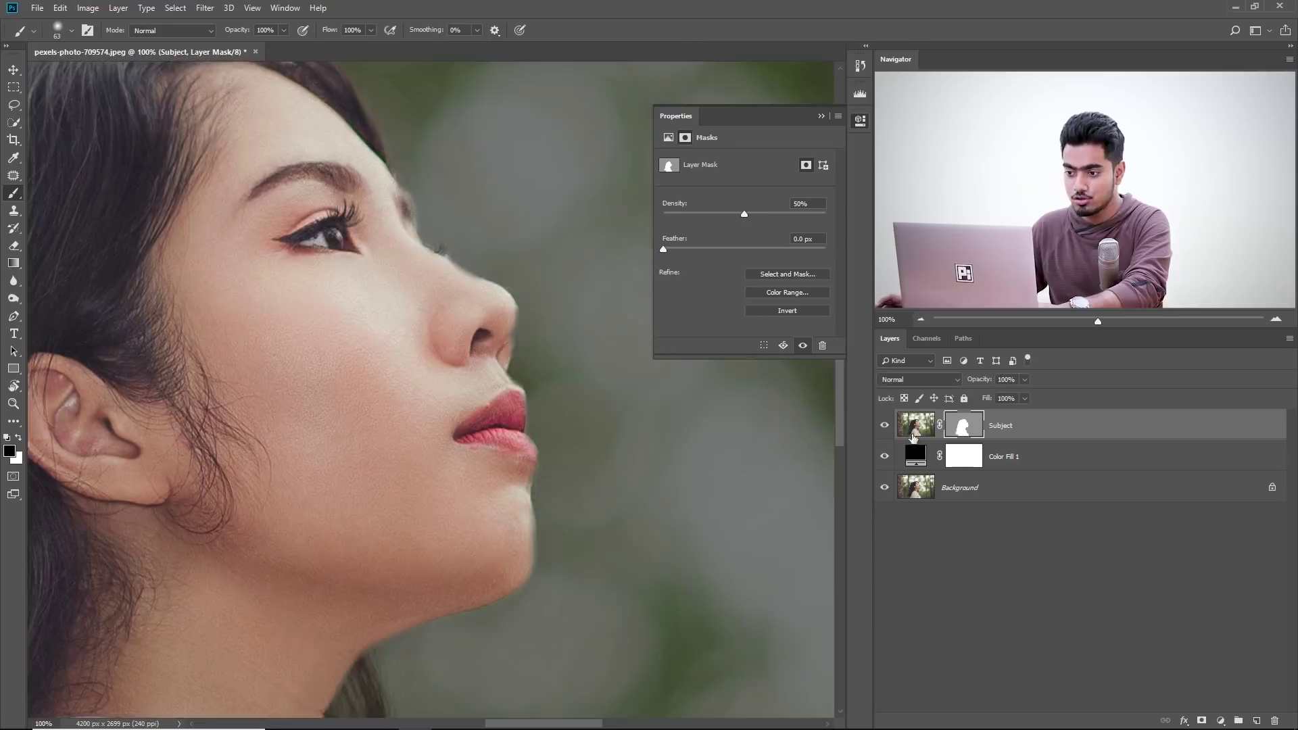
left_click_drag(573, 470, 539, 371)
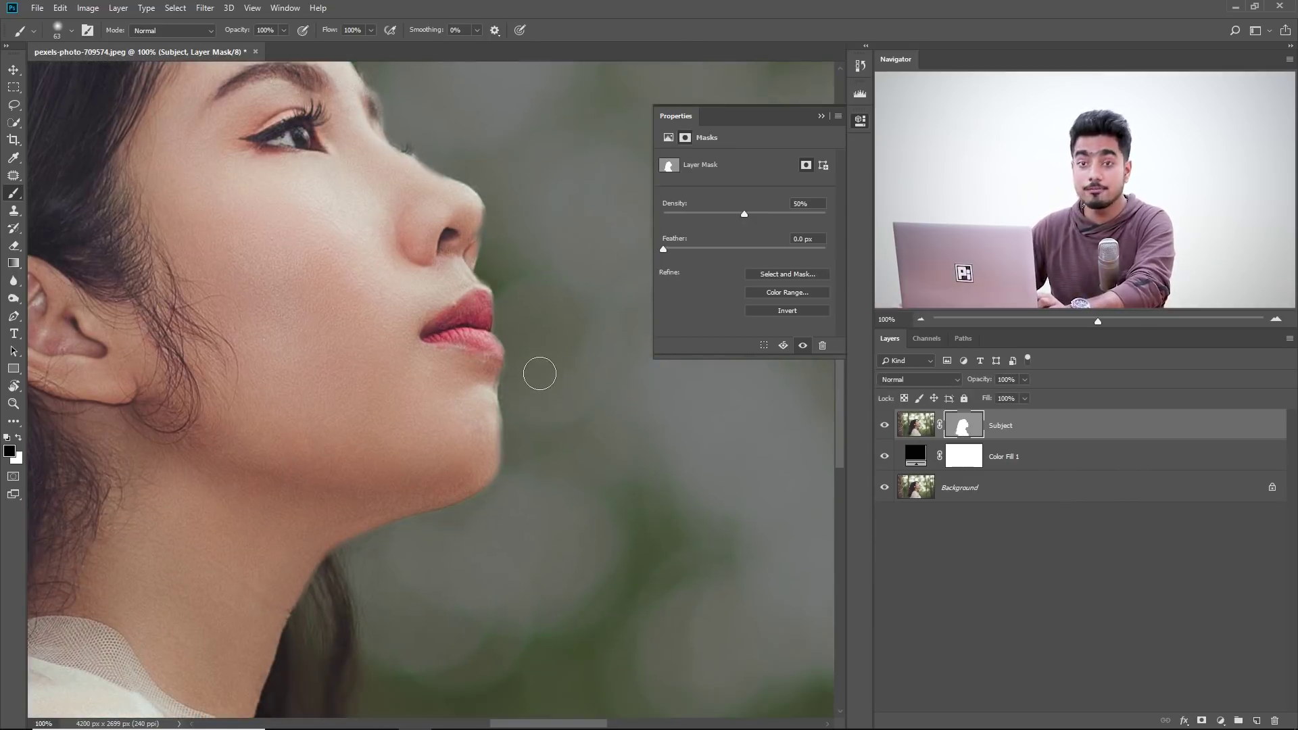
key("ctrl+plus")
mouse_move(539, 371)
left_mouse_down()
mouse_move(443, 318)
mouse_move(444, 303)
left_mouse_up()
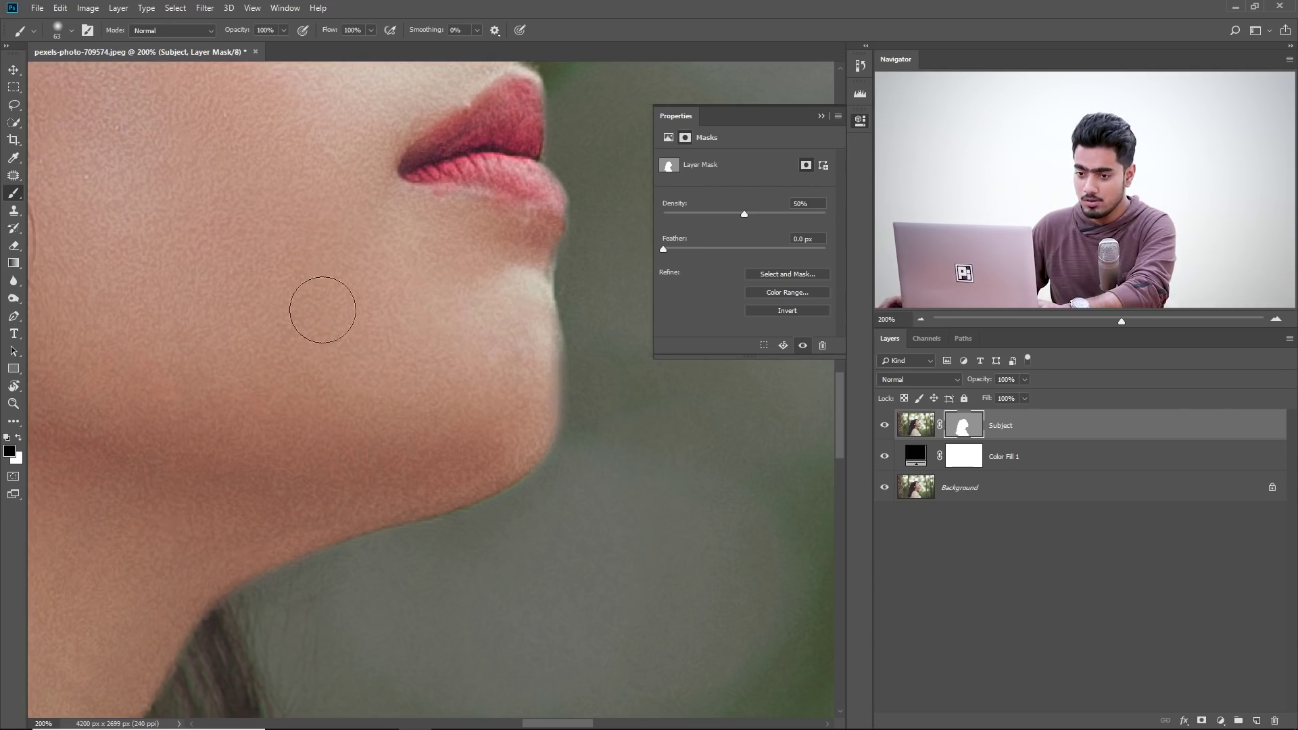
With the Pen tool in Path mode, trace the jawline from the hair edge at the neck to the front of the chin
left_click(12, 317)
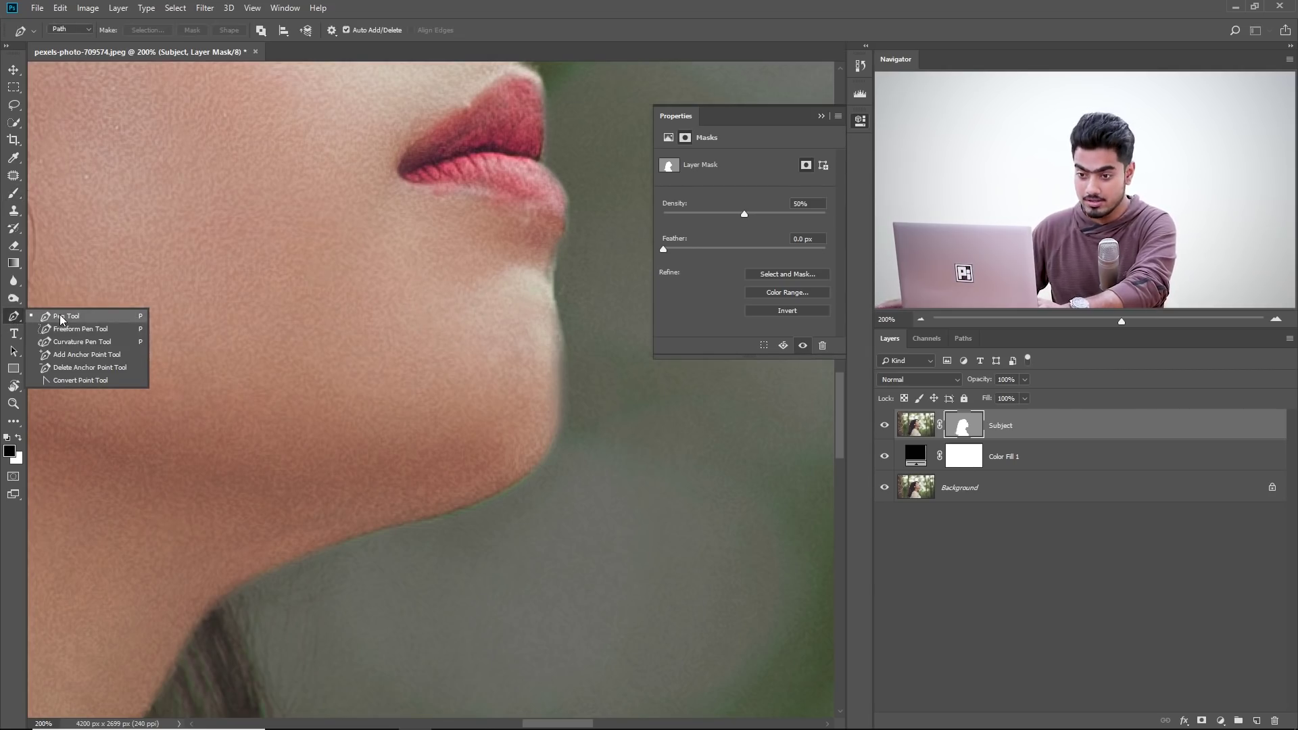
left_click(65, 315)
left_click_drag(392, 518, 448, 296)
scroll(397, 443, "up", 1)
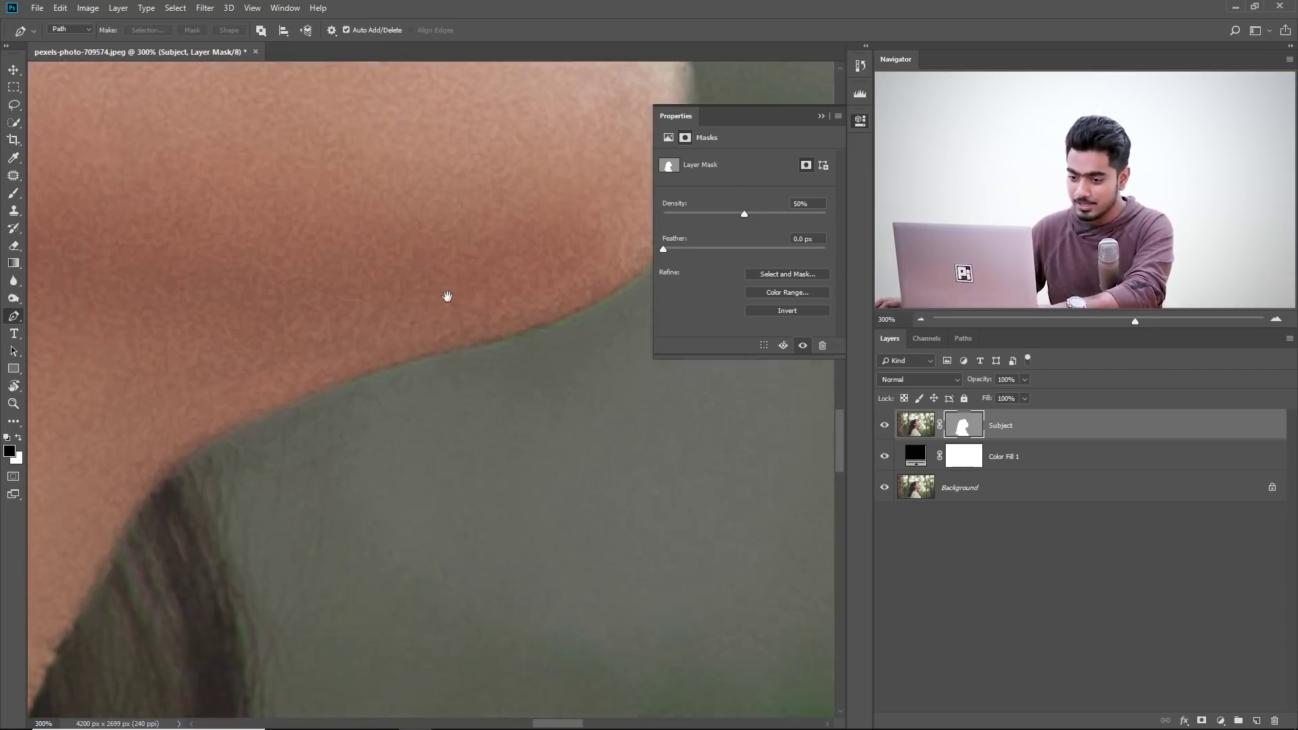
left_click(198, 458)
scroll(290, 411, "right", 3)
scroll(290, 411, "up", 1)
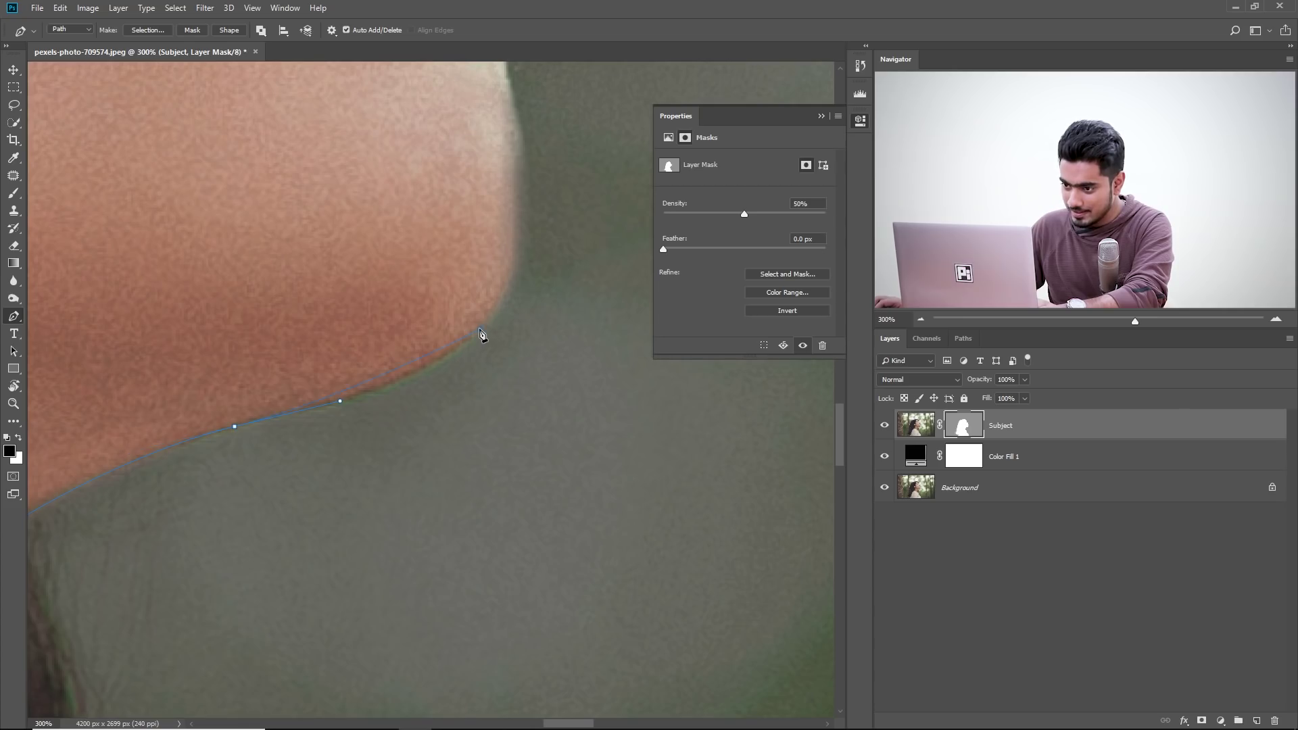
left_click_drag(538, 261, 559, 260)
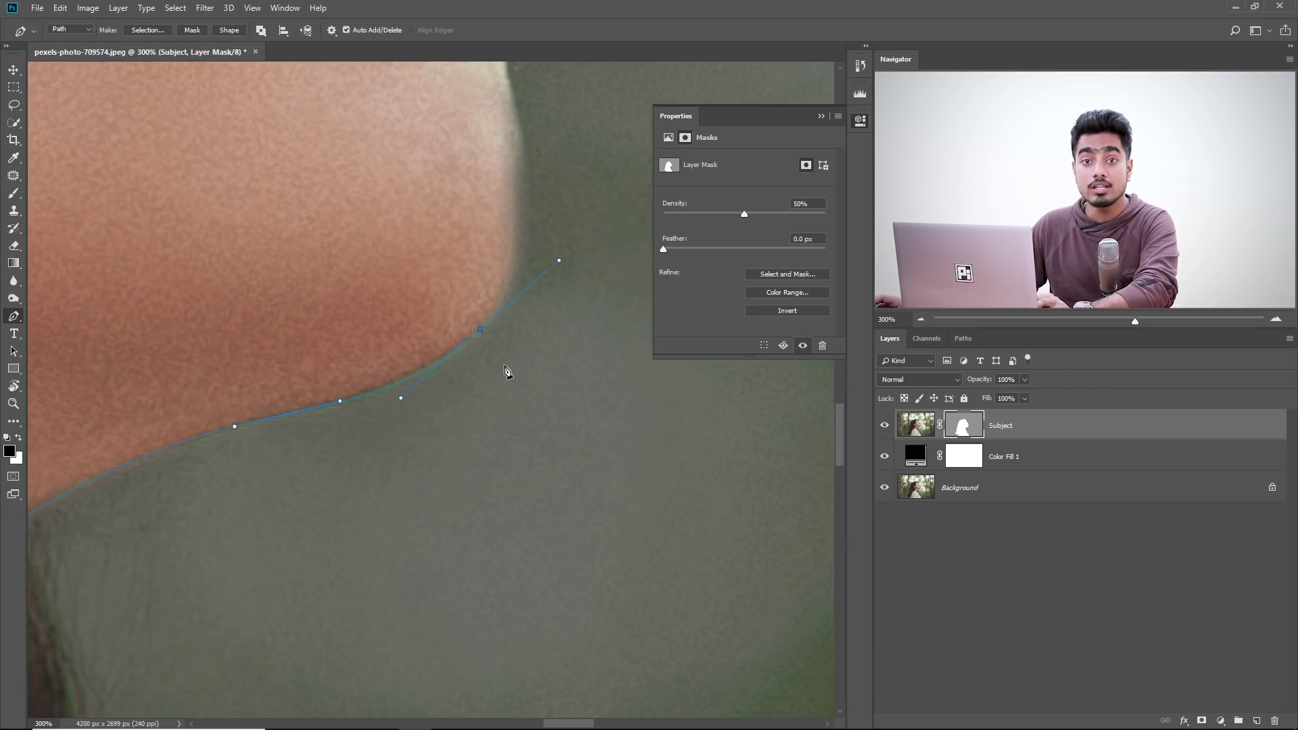
Adjust the jawline anchors and their curve handle so the path follows the underside of the chin
left_click(231, 426)
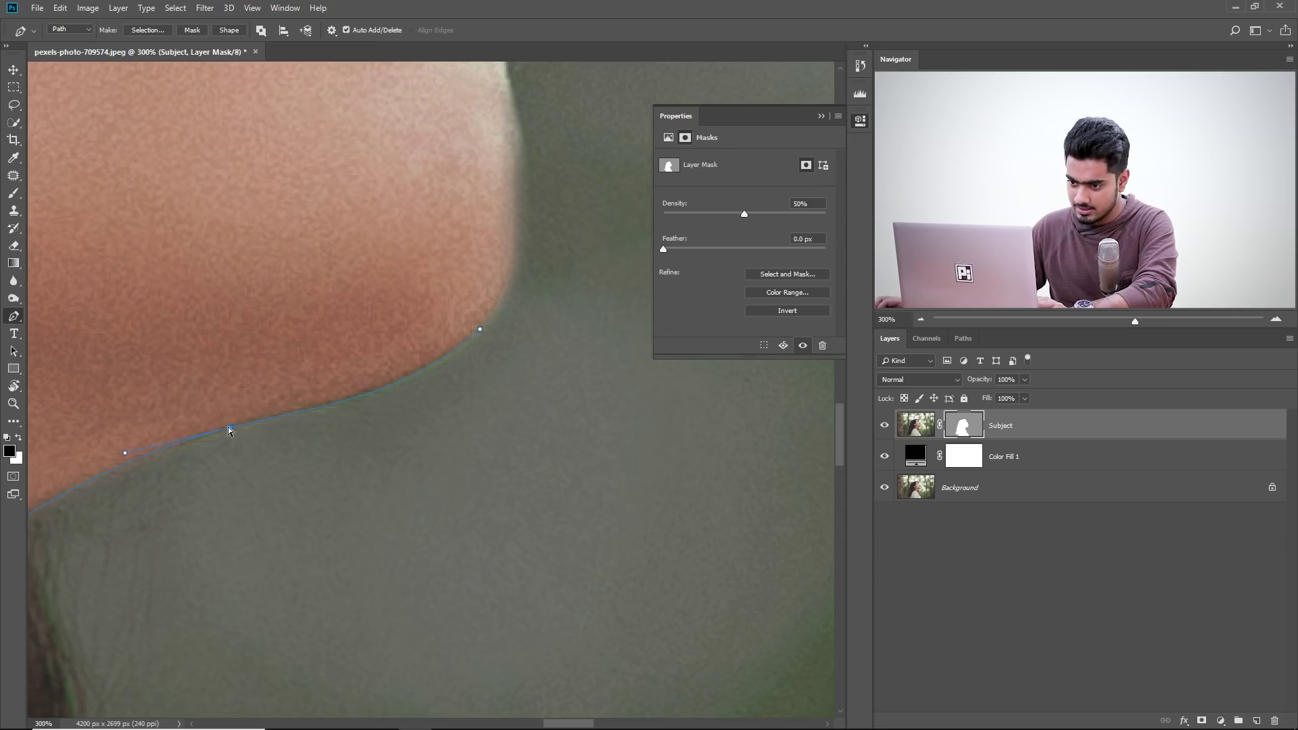
left_click_drag(338, 404, 323, 409)
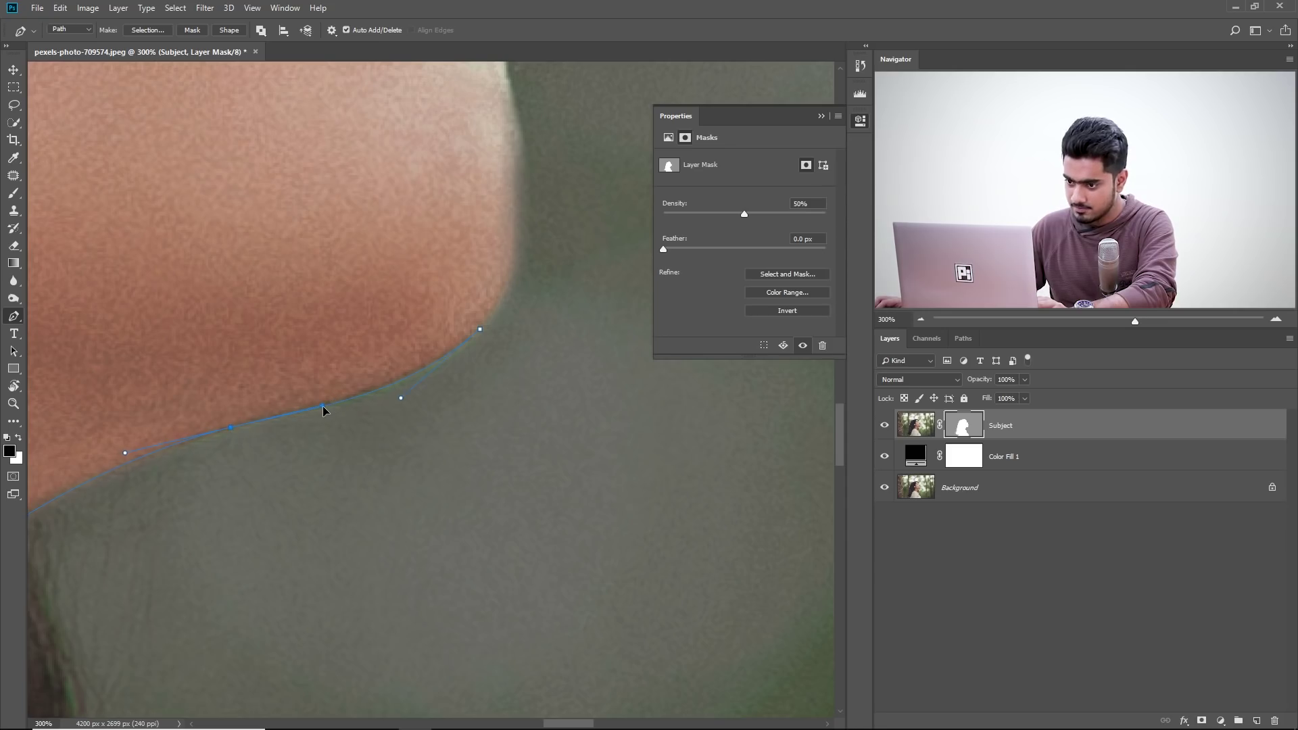
left_click(480, 329)
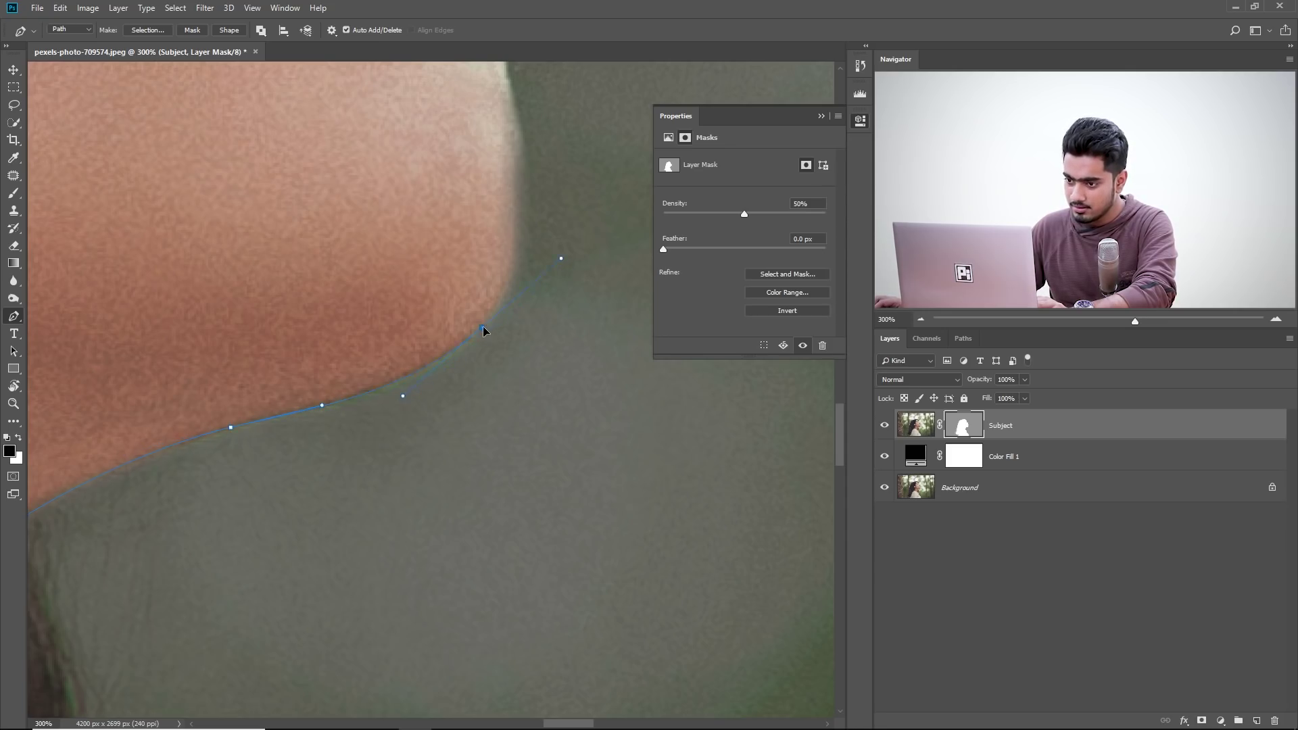
Extend the path up the chin to the hollow below the lower lip, and undo the extra anchor placed above it
scroll(484, 331, "up", 3)
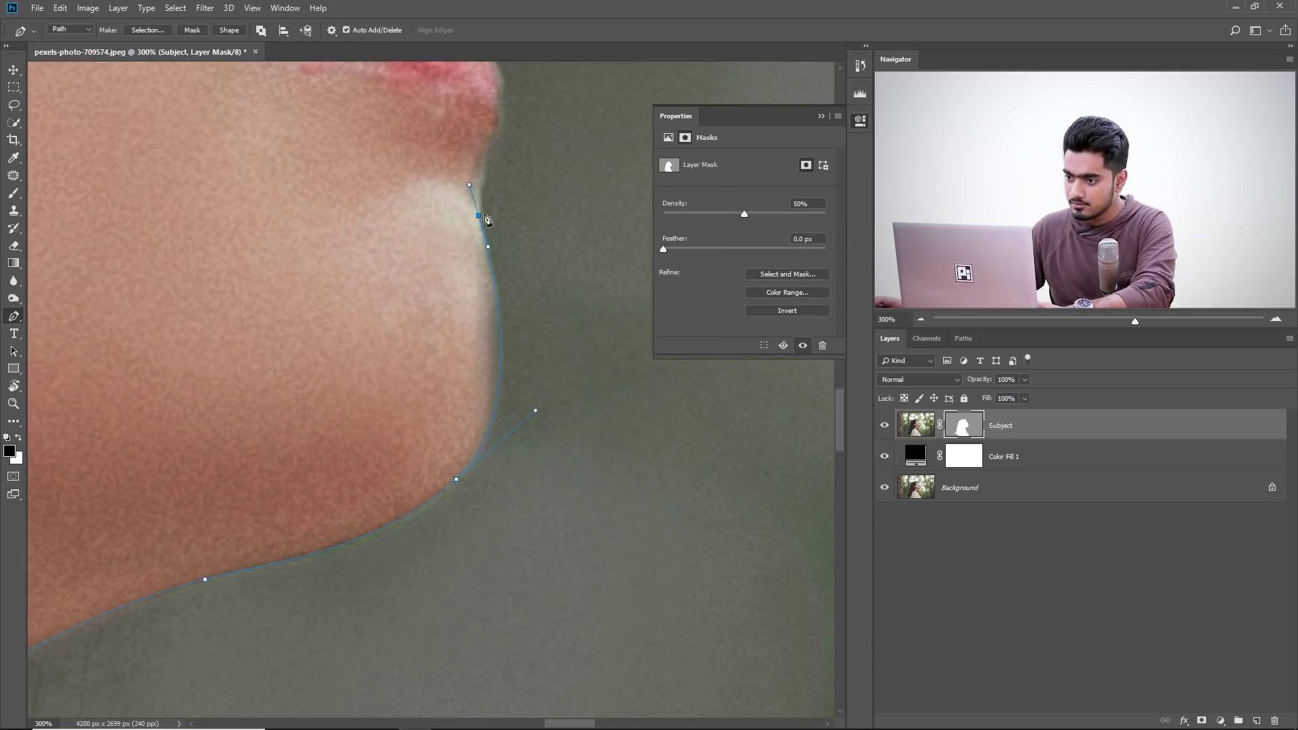
scroll(468, 183, "up", 3)
scroll(538, 416, "up", 3)
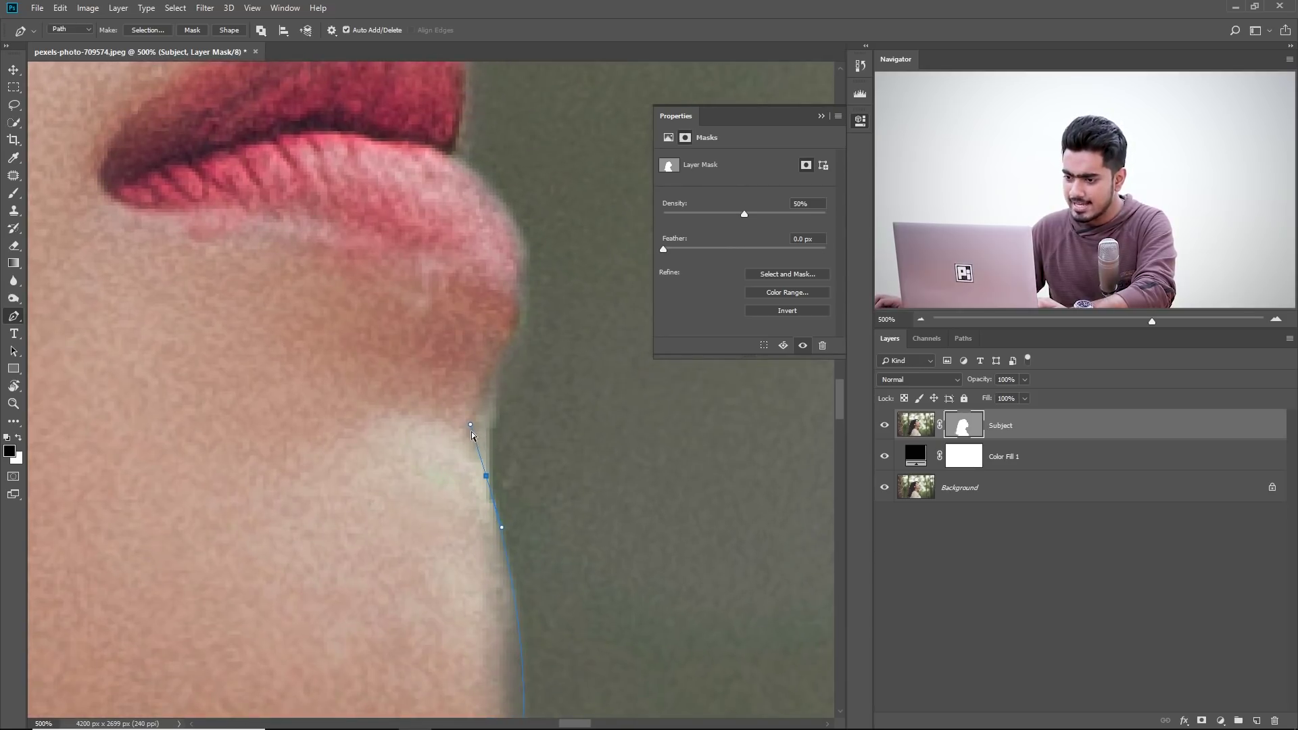
key("BackSpace")
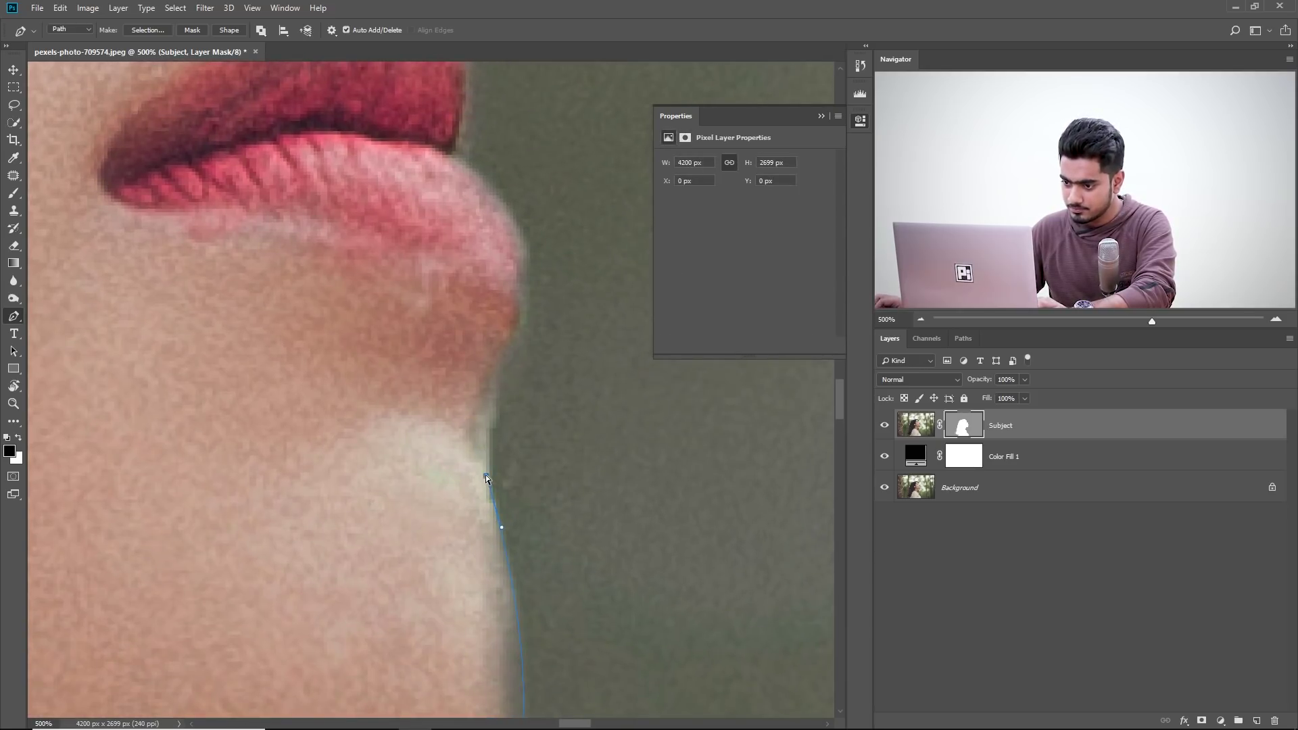
scroll(473, 423, "up", 2)
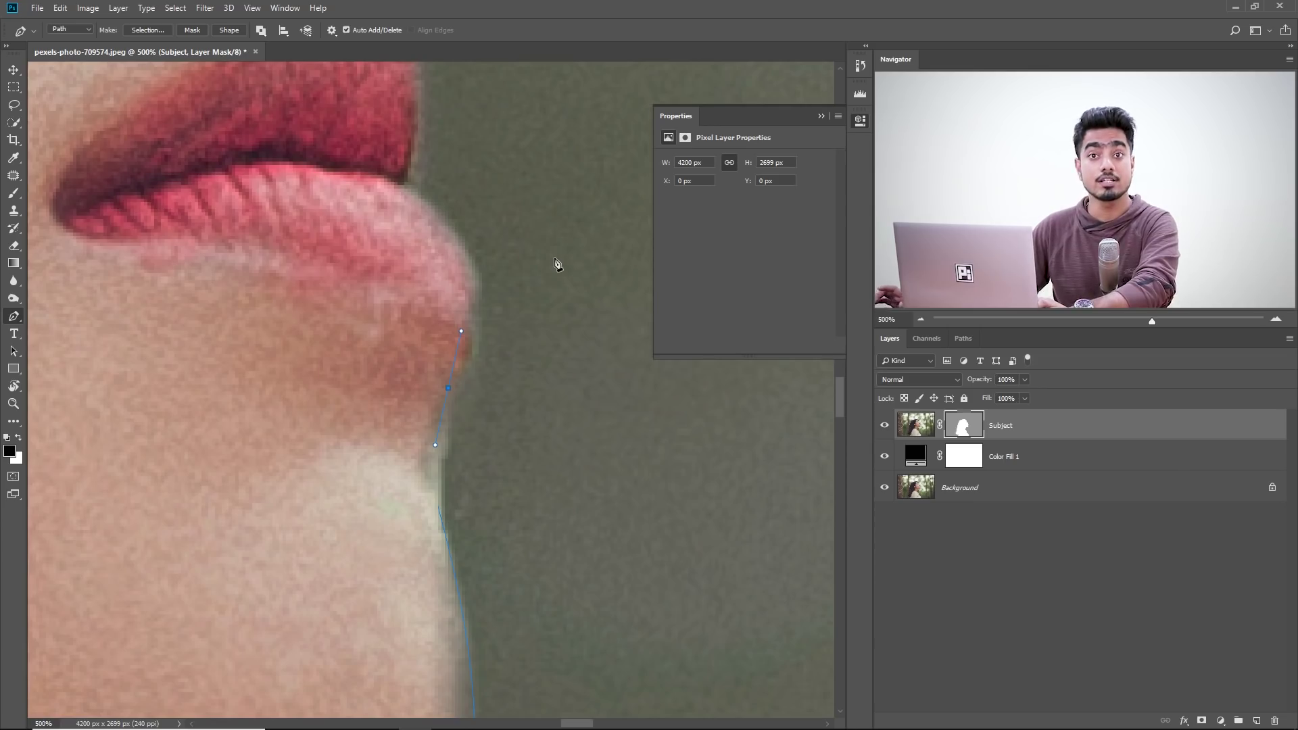
key("ctrl+z")
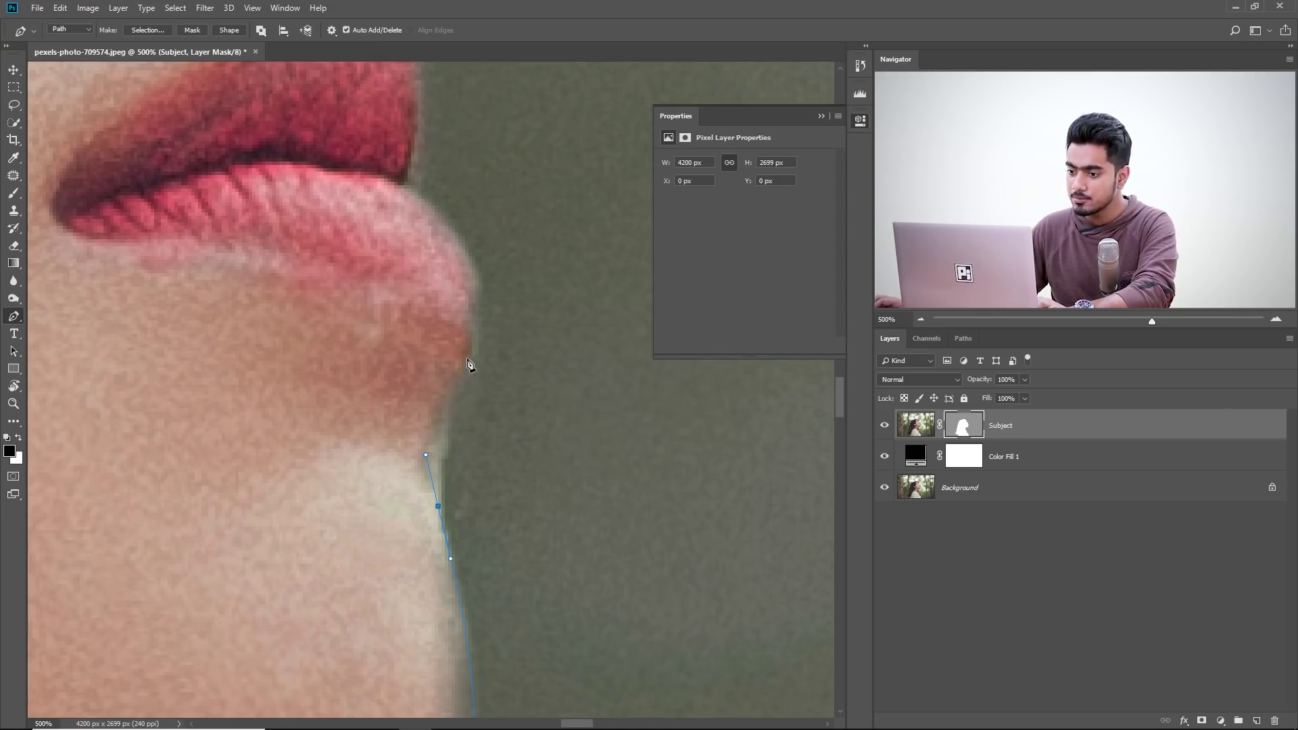
Continue the path around the lower lip and place a curved anchor where the lips meet
left_click_drag(488, 330, 469, 466)
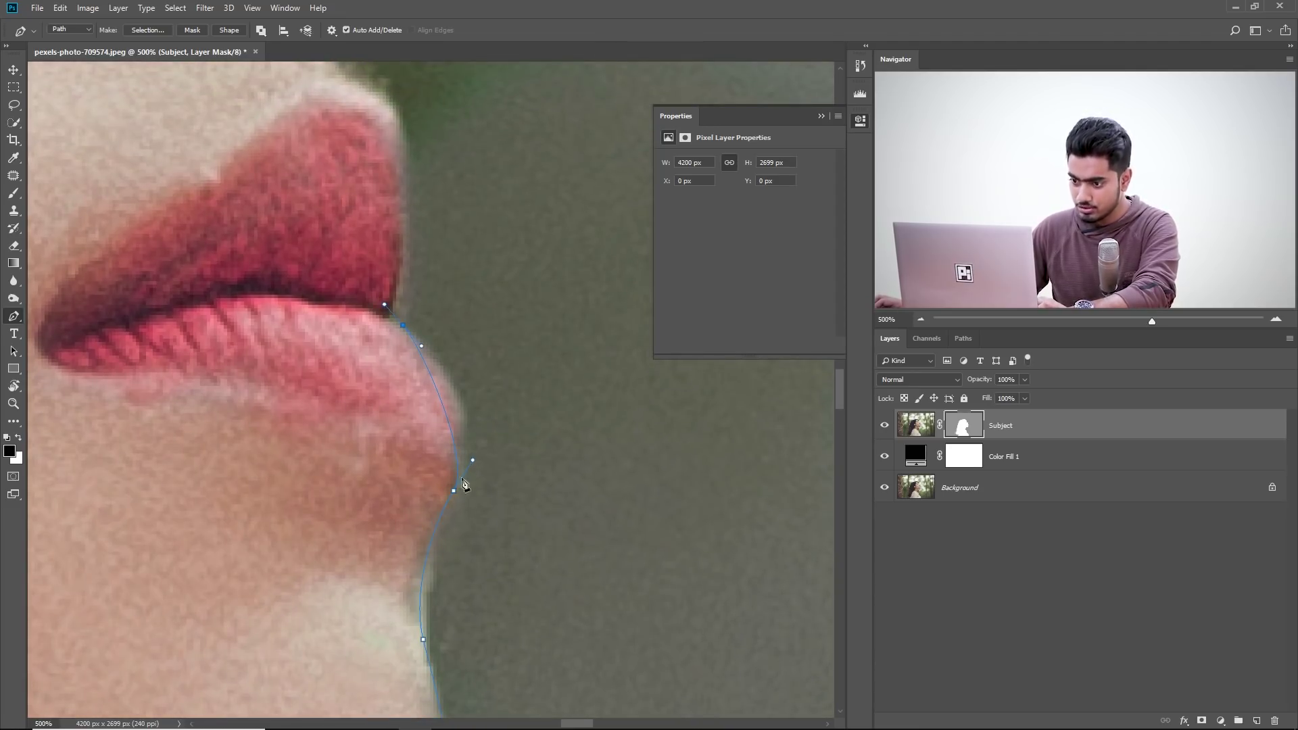
key("ctrl+z")
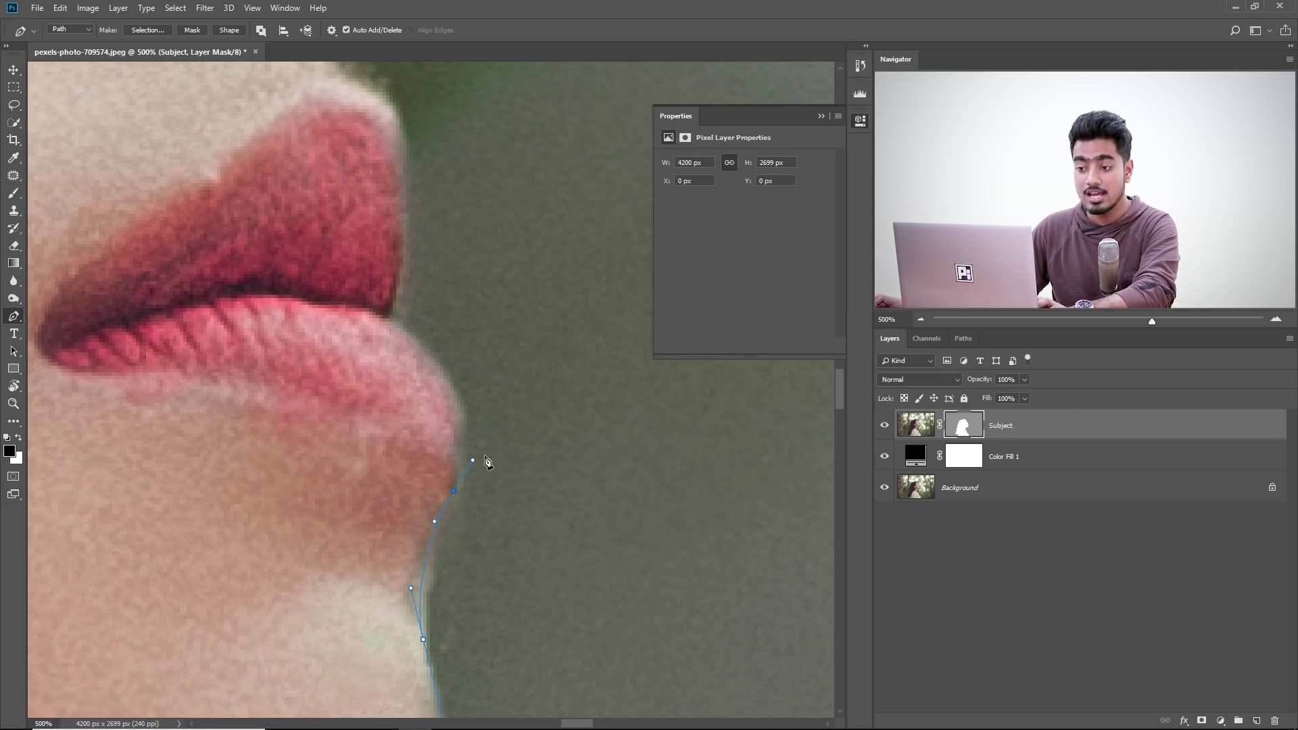
left_click_drag(419, 391, 409, 411)
left_click_drag(444, 516, 447, 517)
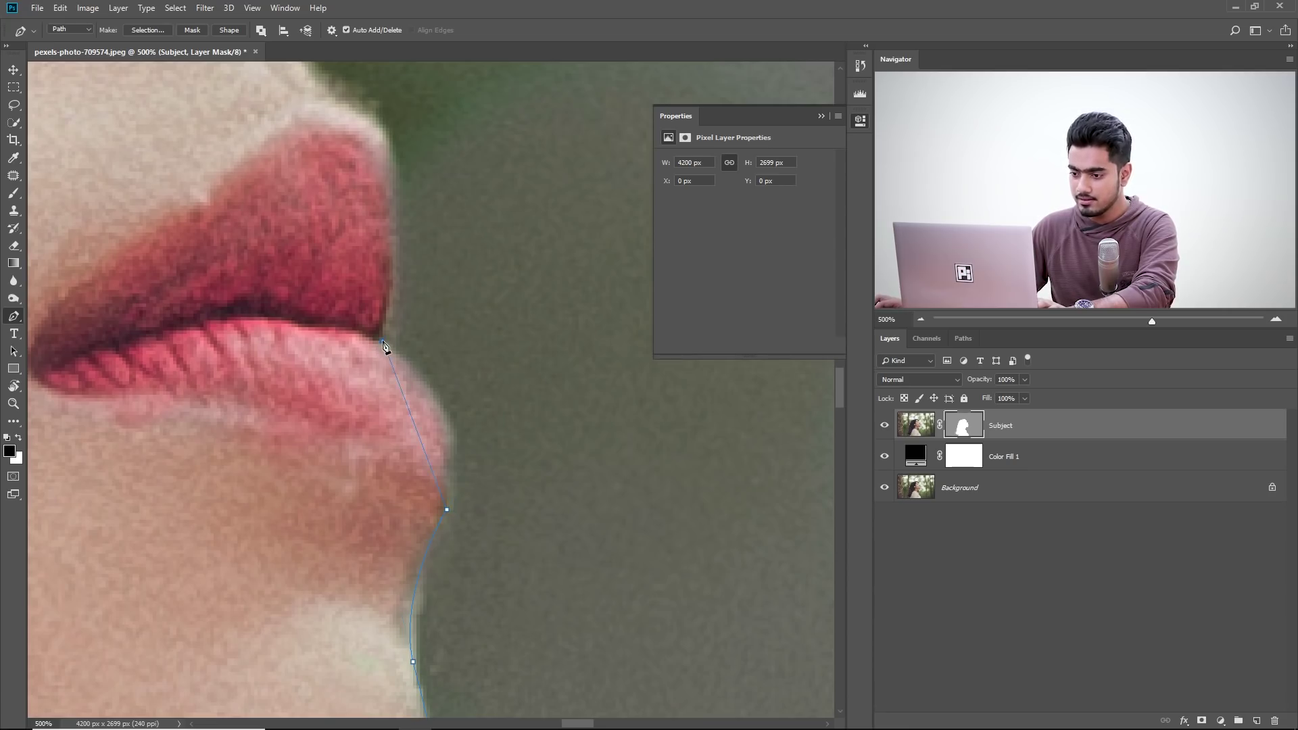
left_click_drag(473, 371, 485, 400)
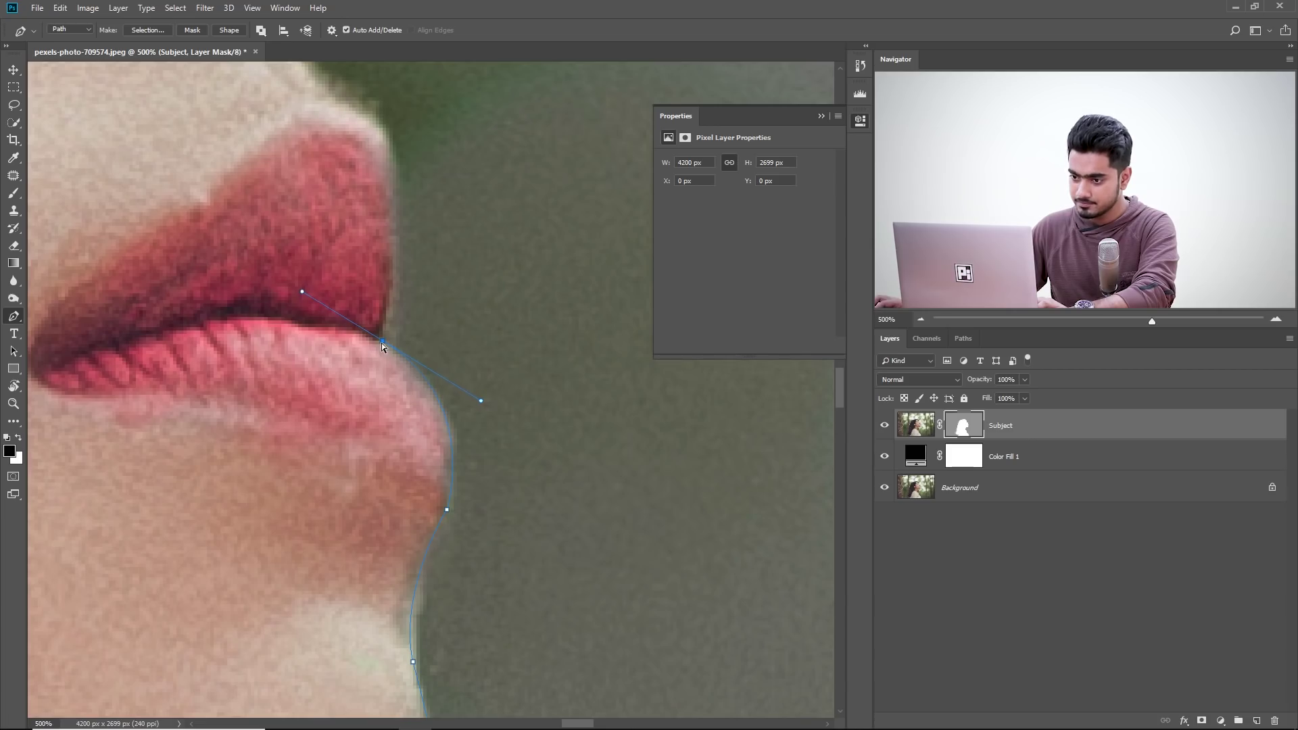
Trace the upper lip from a corner point at the mouth opening to its top edge, and shorten the outgoing handle
scroll(376, 342, "up", 3)
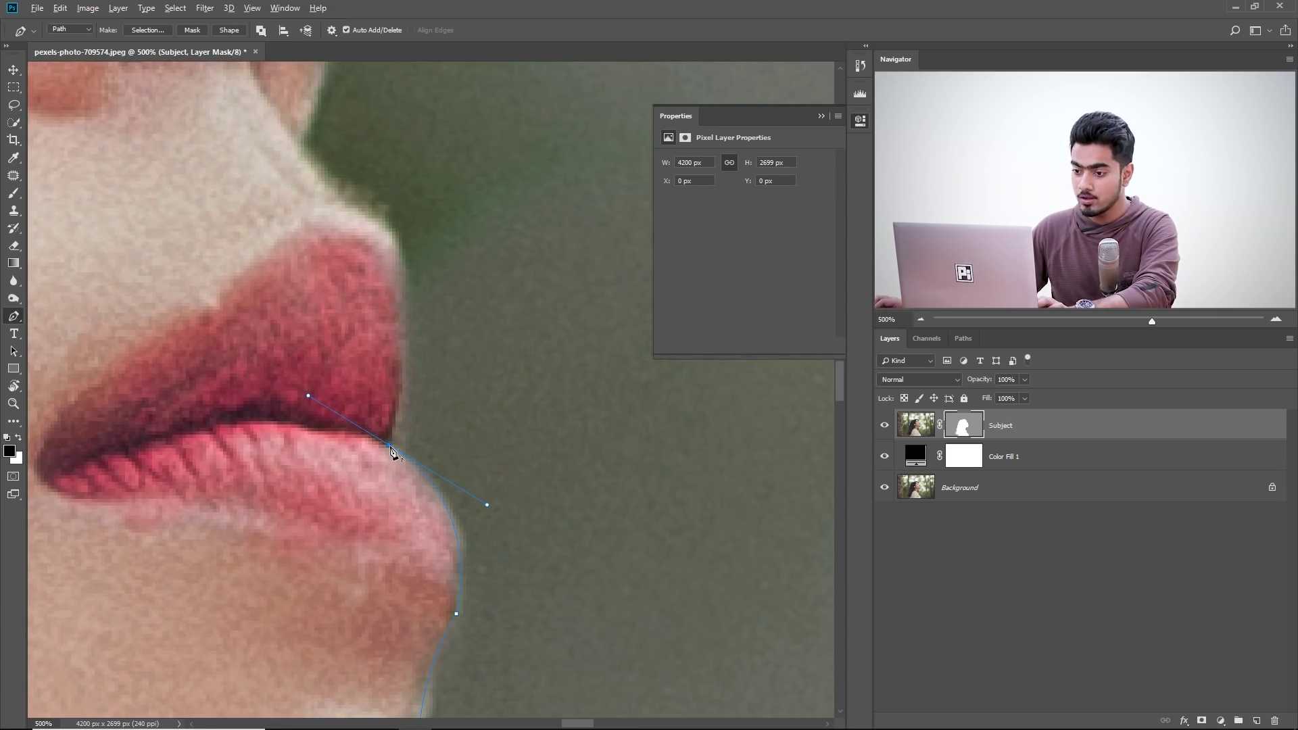
left_click(389, 446, "alt")
scroll(417, 373, "up", 2)
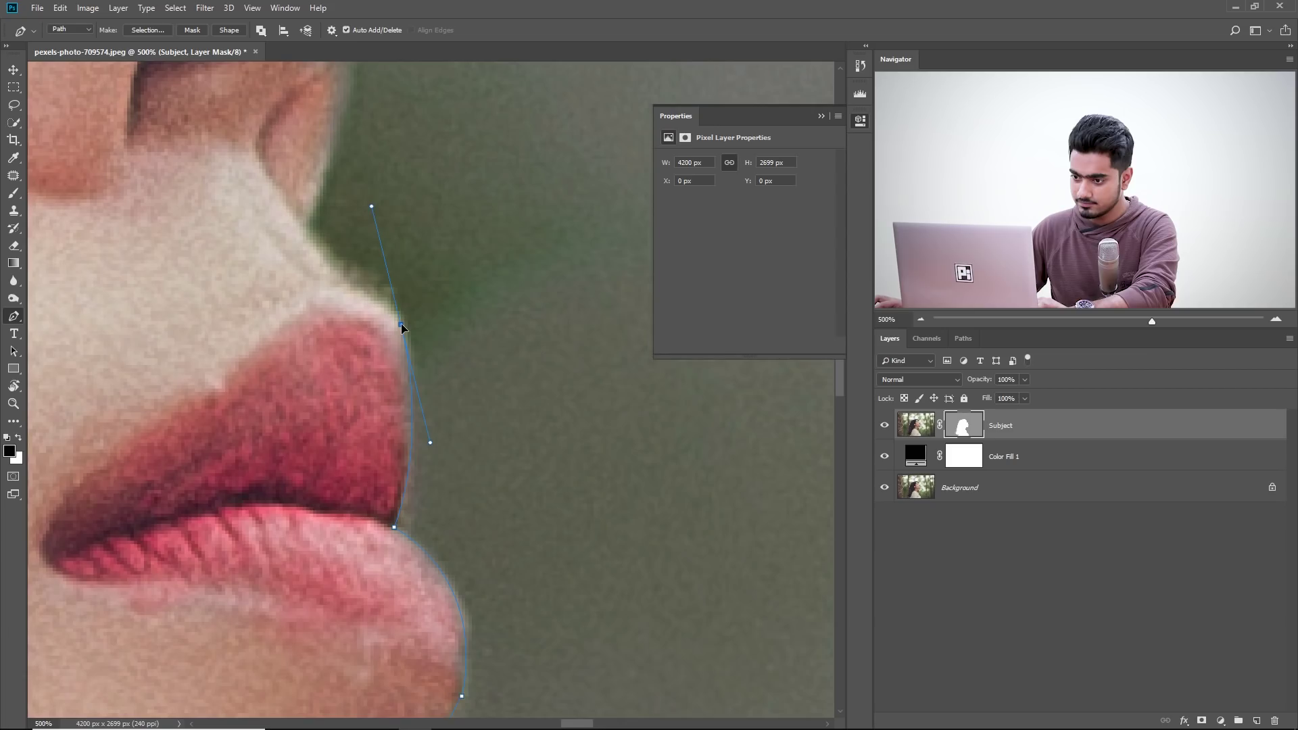
left_click_drag(400, 323, 411, 431)
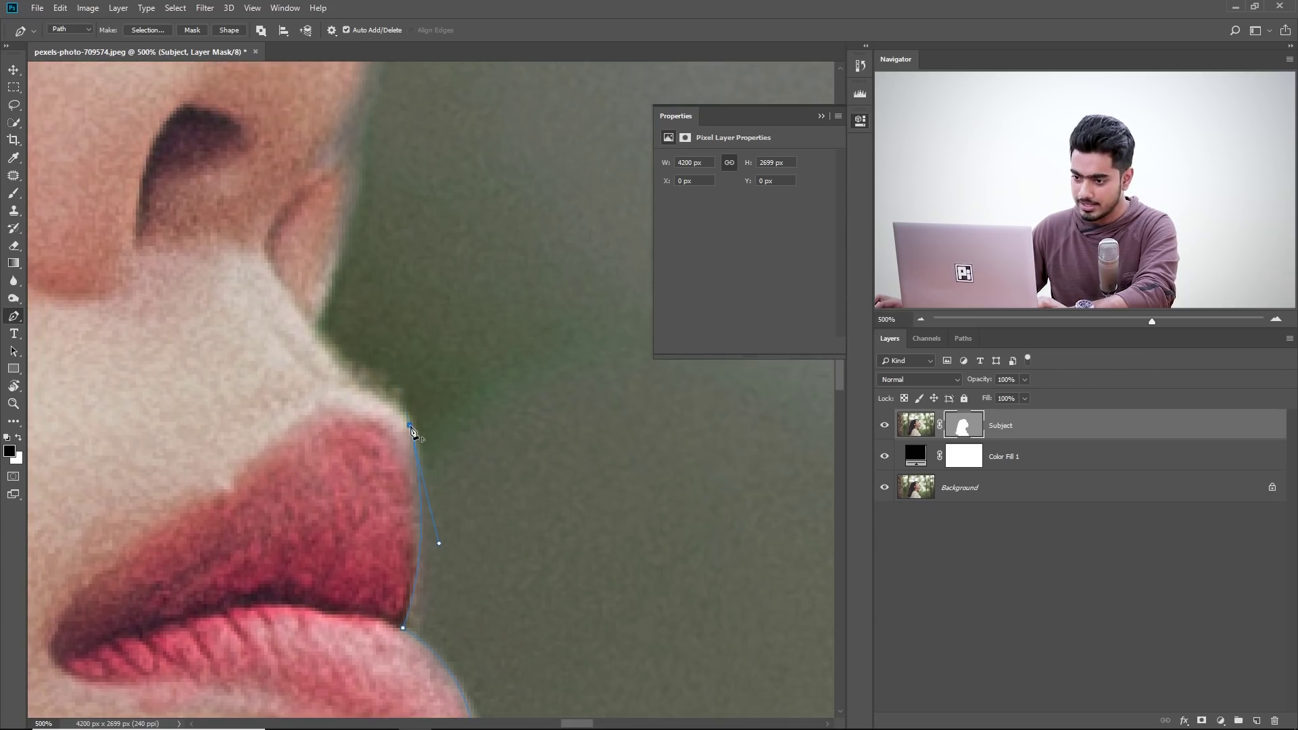
left_click_drag(409, 426, 410, 424)
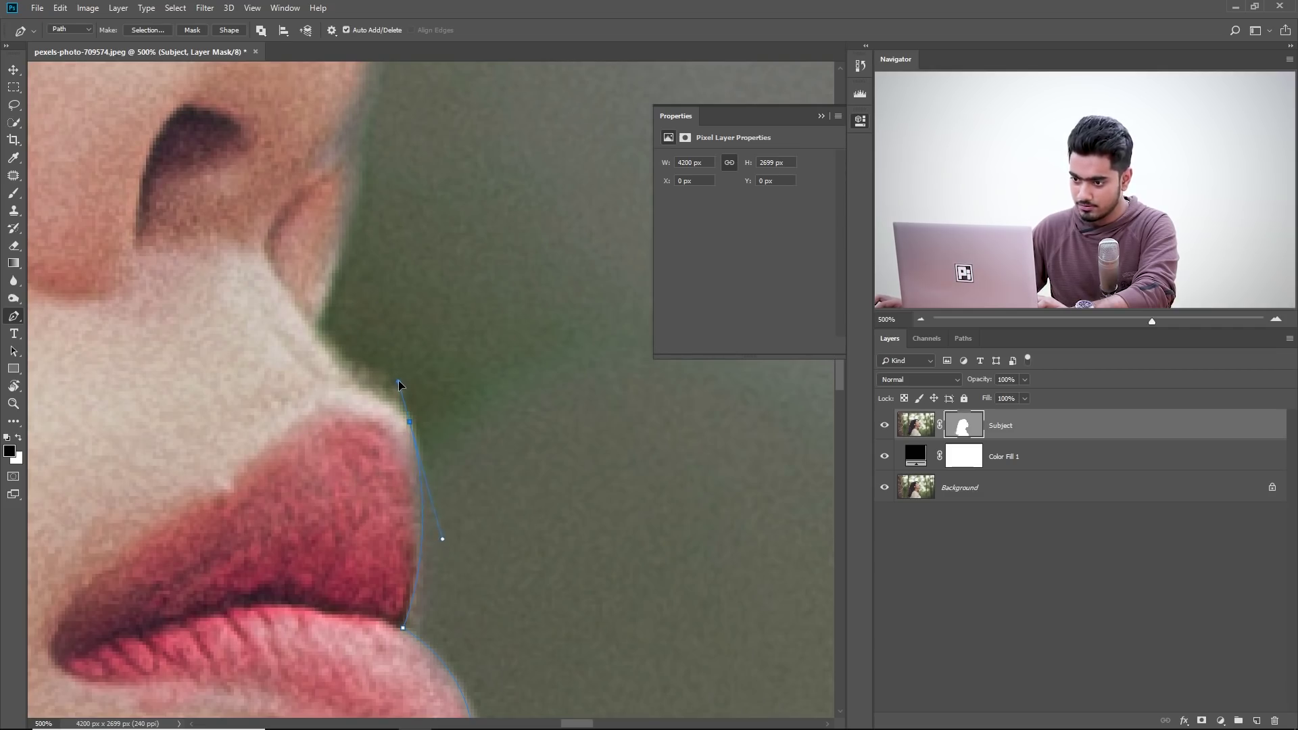
left_click(402, 393)
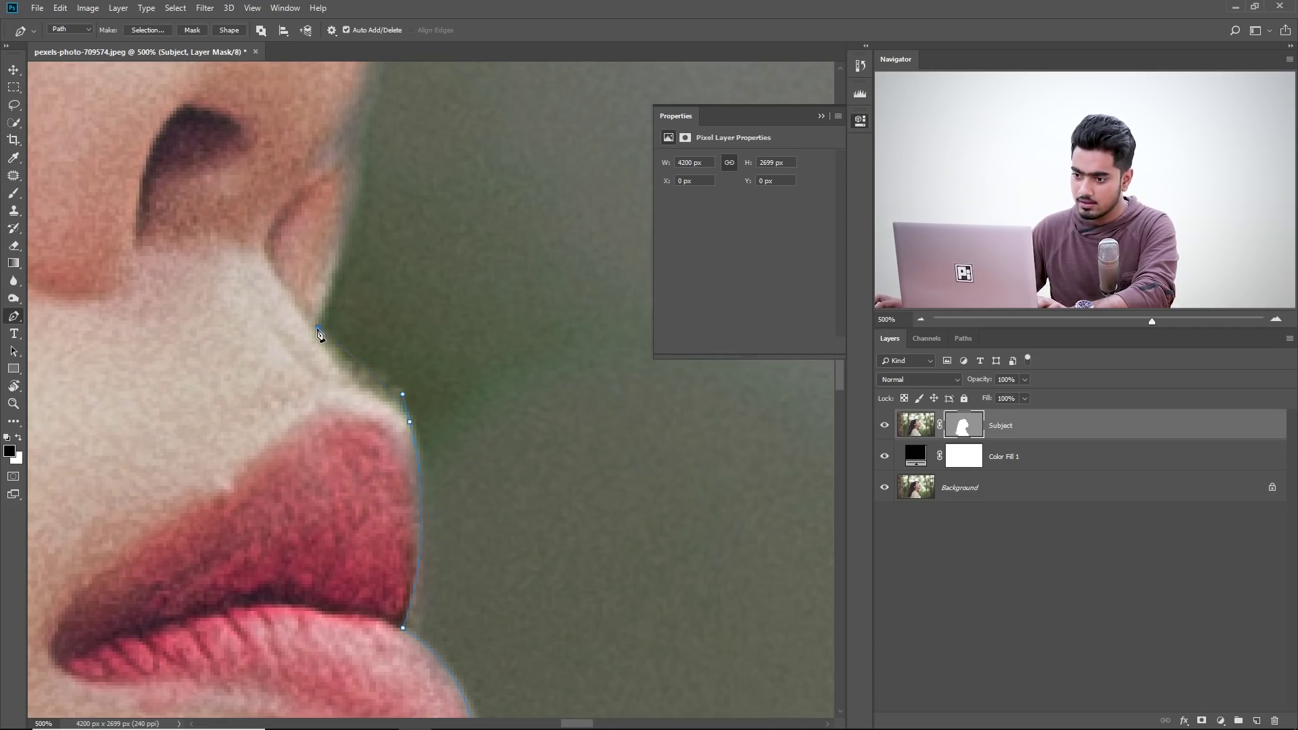
Continue the path from the upper lip to the base of the nose and up the front of the nose
left_click_drag(280, 250, 392, 390)
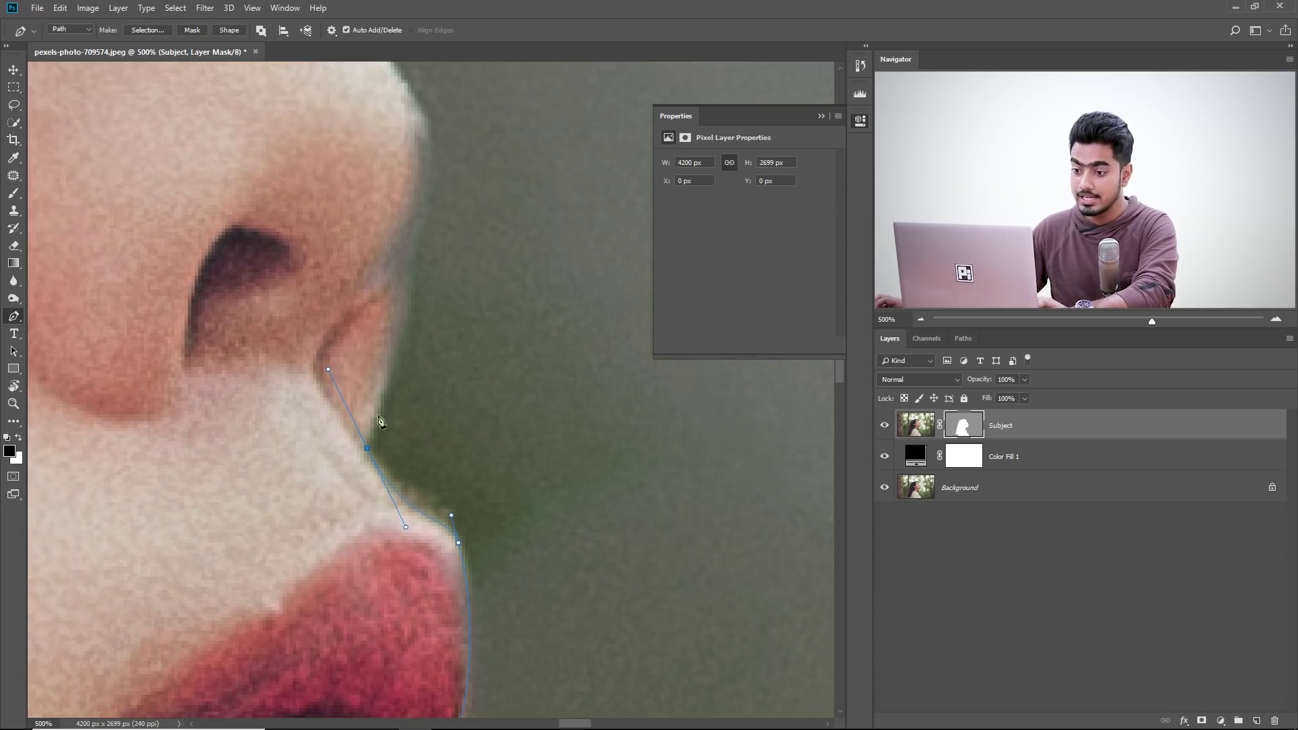
left_click(365, 447)
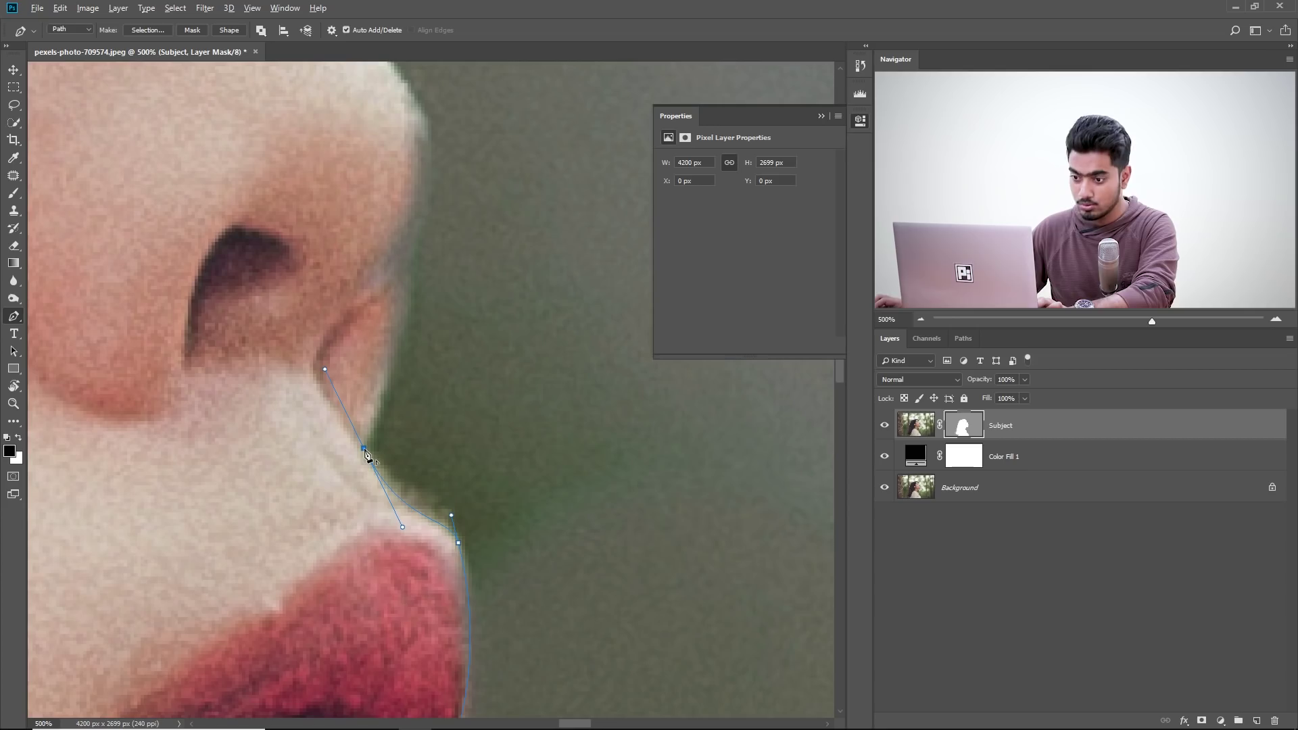
left_click_drag(418, 269, 421, 439)
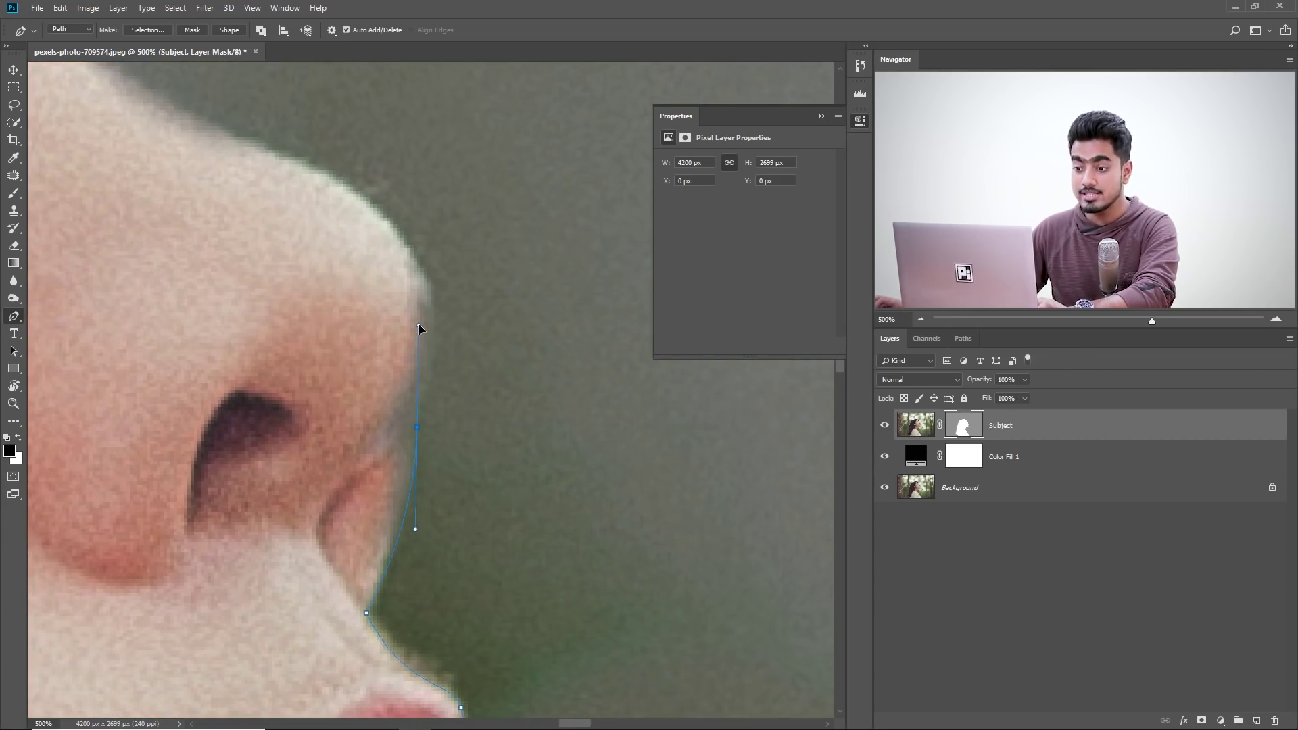
left_click_drag(419, 431, 413, 435)
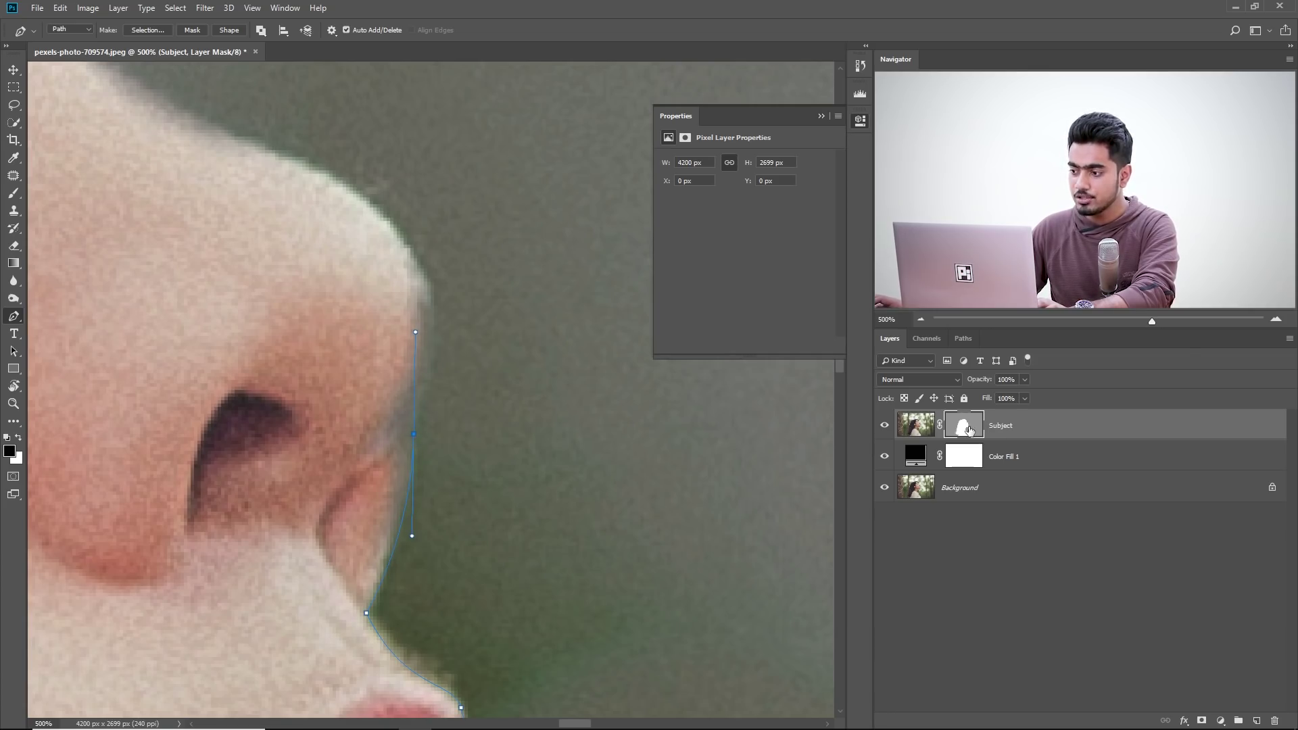
Set the Subject layer mask's density to 22% and continue the path over the nose tip and bridge to the lower forehead
left_click(705, 215)
left_click_drag(718, 218, 698, 220)
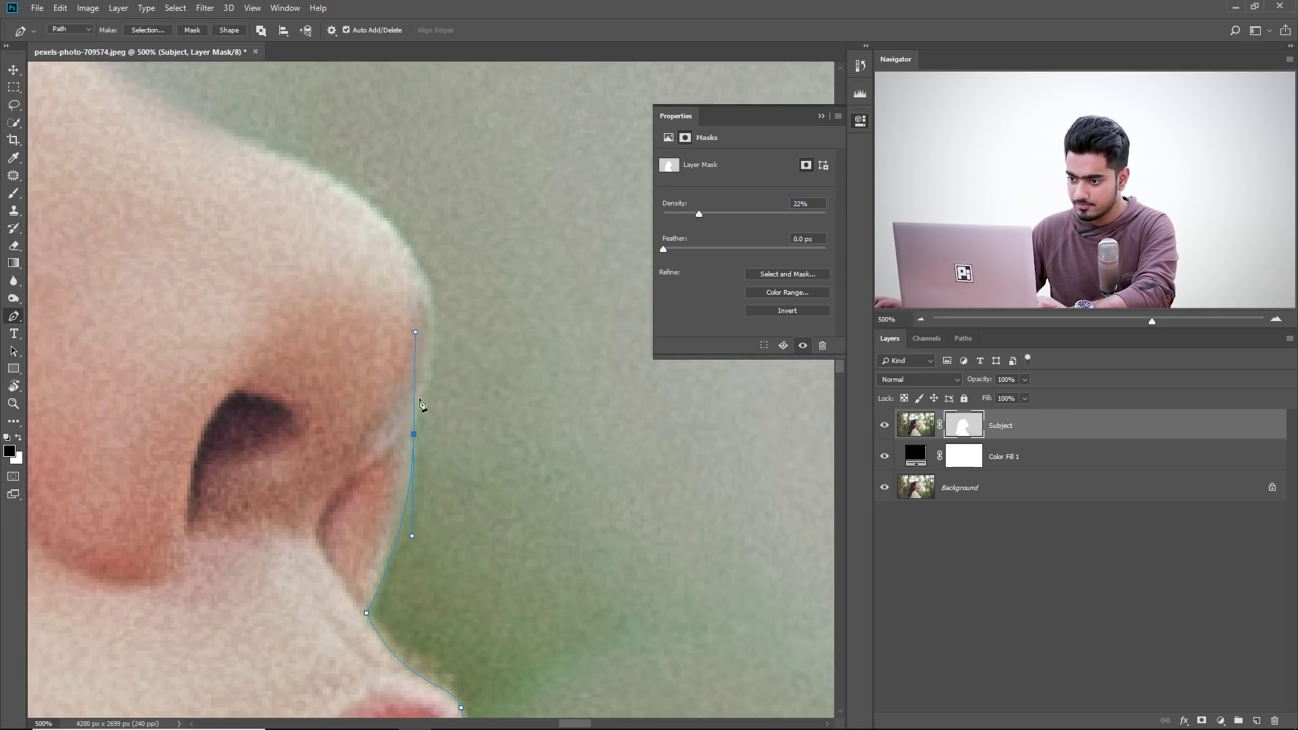
left_click_drag(376, 197, 529, 426)
left_click_drag(301, 319, 437, 584)
left_click(322, 381)
left_click(393, 413)
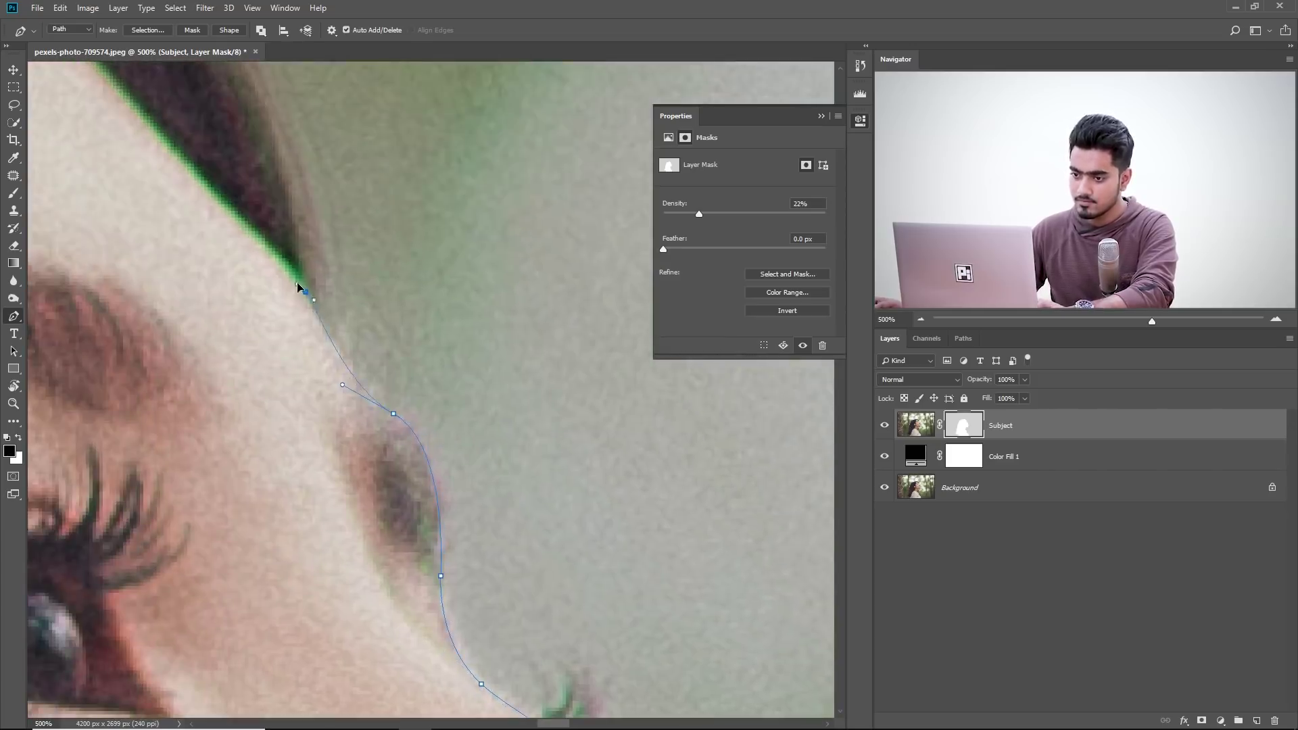
Trace the path up the forehead along the boundary between the skin and the dark hair
left_click_drag(297, 287, 473, 440)
left_click(319, 218)
left_click_drag(241, 154, 527, 396)
key("ctrl+minus")
key("ctrl+minus")
left_click(410, 327)
left_click_drag(421, 265, 400, 71)
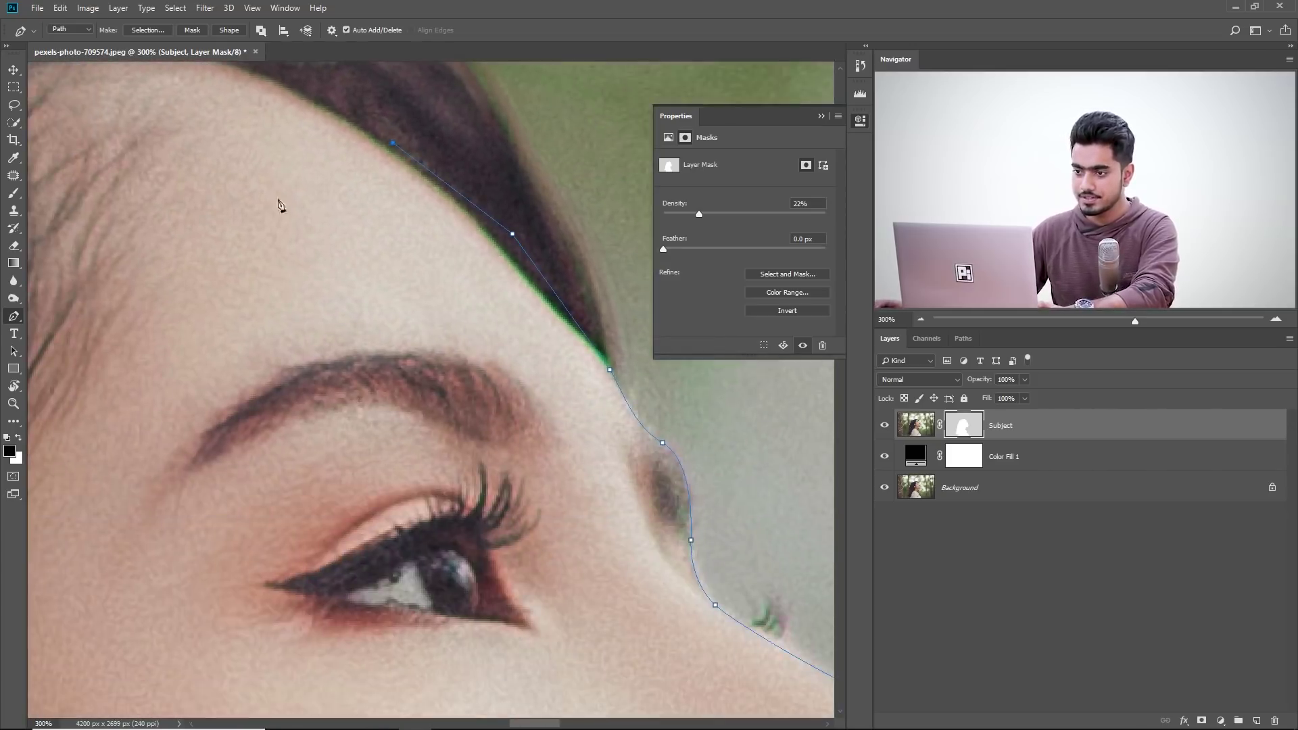
Bring the path down inside the face through the temple and cheek, and close it at its starting anchor on the neck
left_click(182, 389)
scroll(183, 390, "down", 5)
left_click(197, 391)
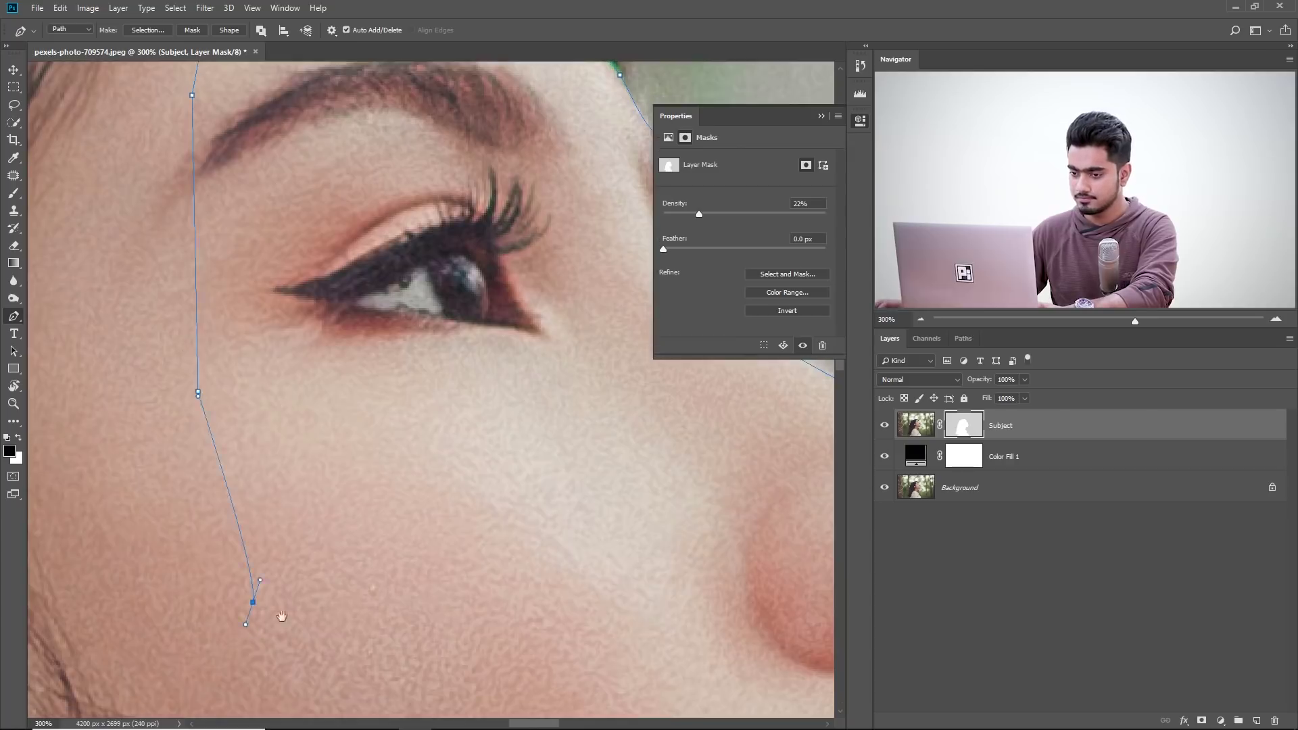
left_click_drag(267, 615, 246, 179)
left_click(245, 482)
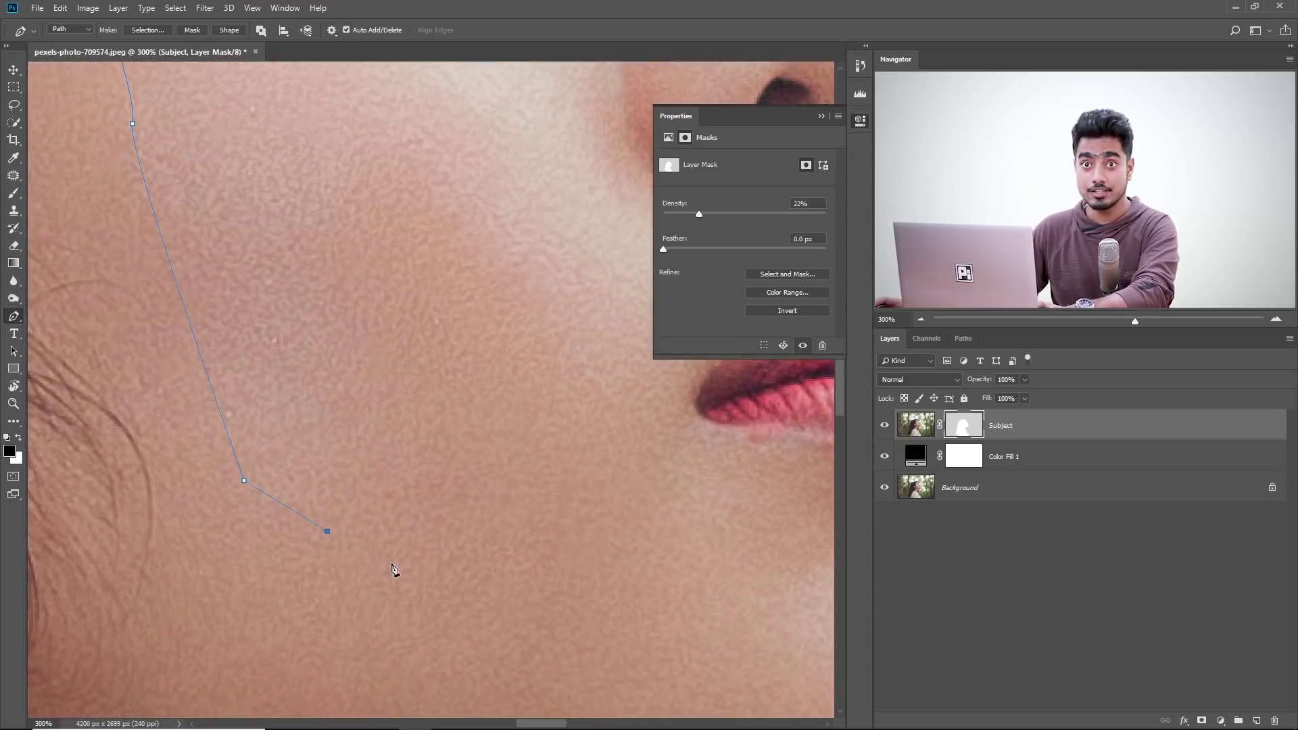
left_click_drag(417, 567, 210, 205)
left_click_drag(269, 510, 414, 356)
left_click(278, 416)
Examine at 500% how closely the closed path follows the profile from the nose to the jawline
left_click_drag(404, 234, 392, 663)
left_click_drag(450, 98, 286, 614)
left_click_drag(353, 402, 370, 497)
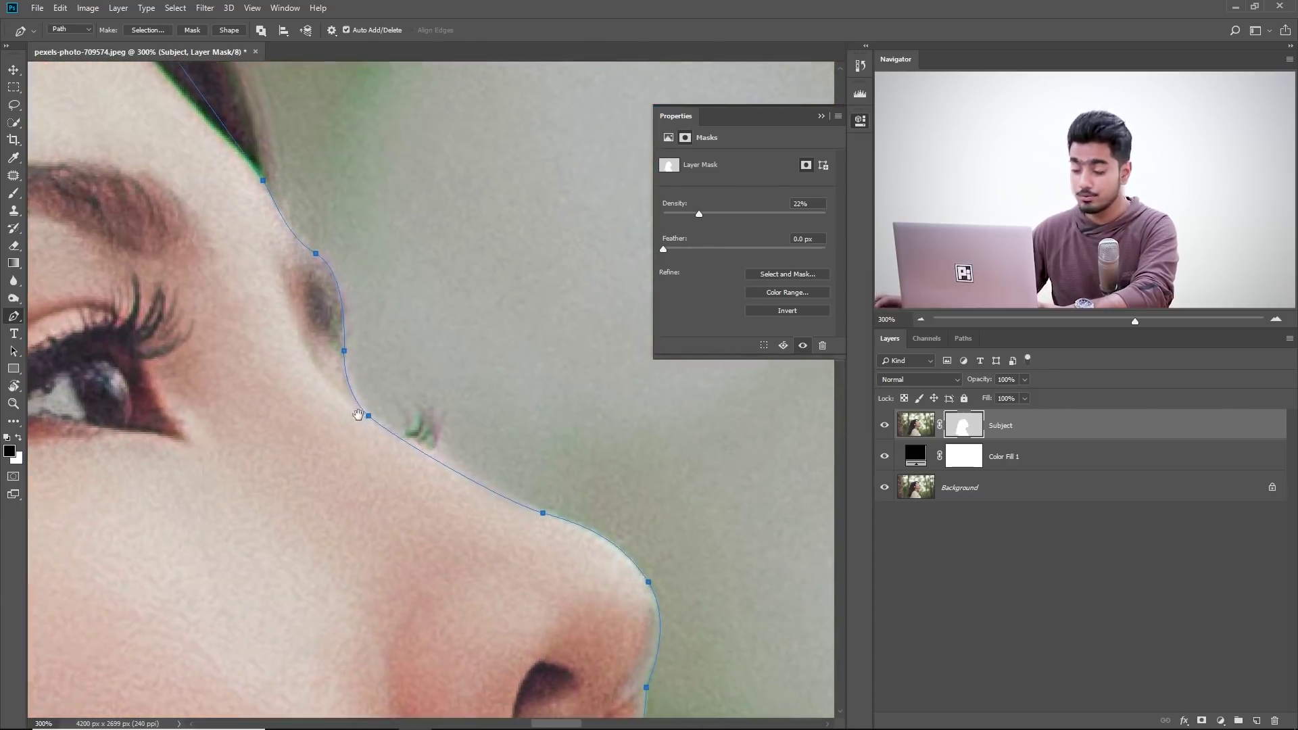
key("ctrl+plus")
key("ctrl+plus")
left_click_drag(357, 412, 336, 196)
left_click_drag(405, 676, 484, 516)
left_click_drag(473, 676, 464, 480)
left_click_drag(513, 575, 538, 232)
left_click_drag(254, 368, 459, 299)
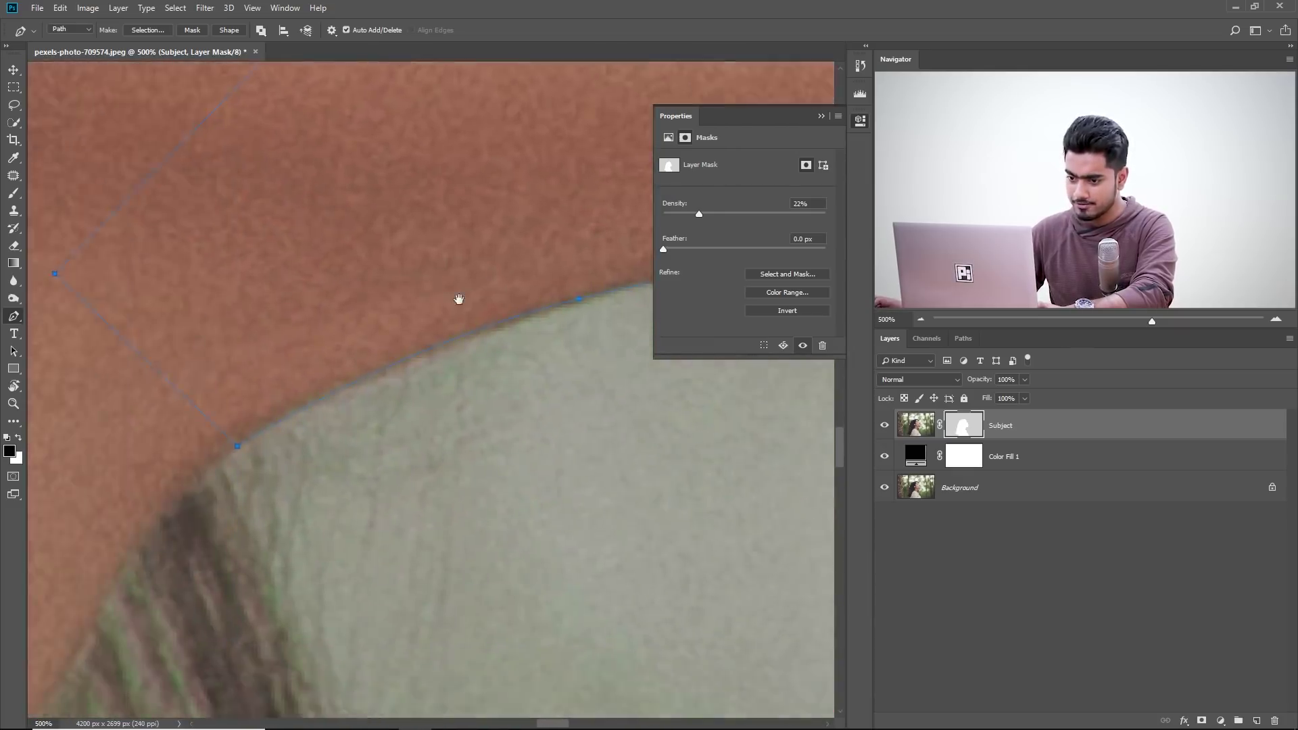
left_click_drag(325, 380, 142, 459)
left_click_drag(397, 378, 387, 473)
Refine the path's curves below the lower lip and at the nose tip, and add an anchor point on the nose bridge
scroll(506, 349, "up", 10)
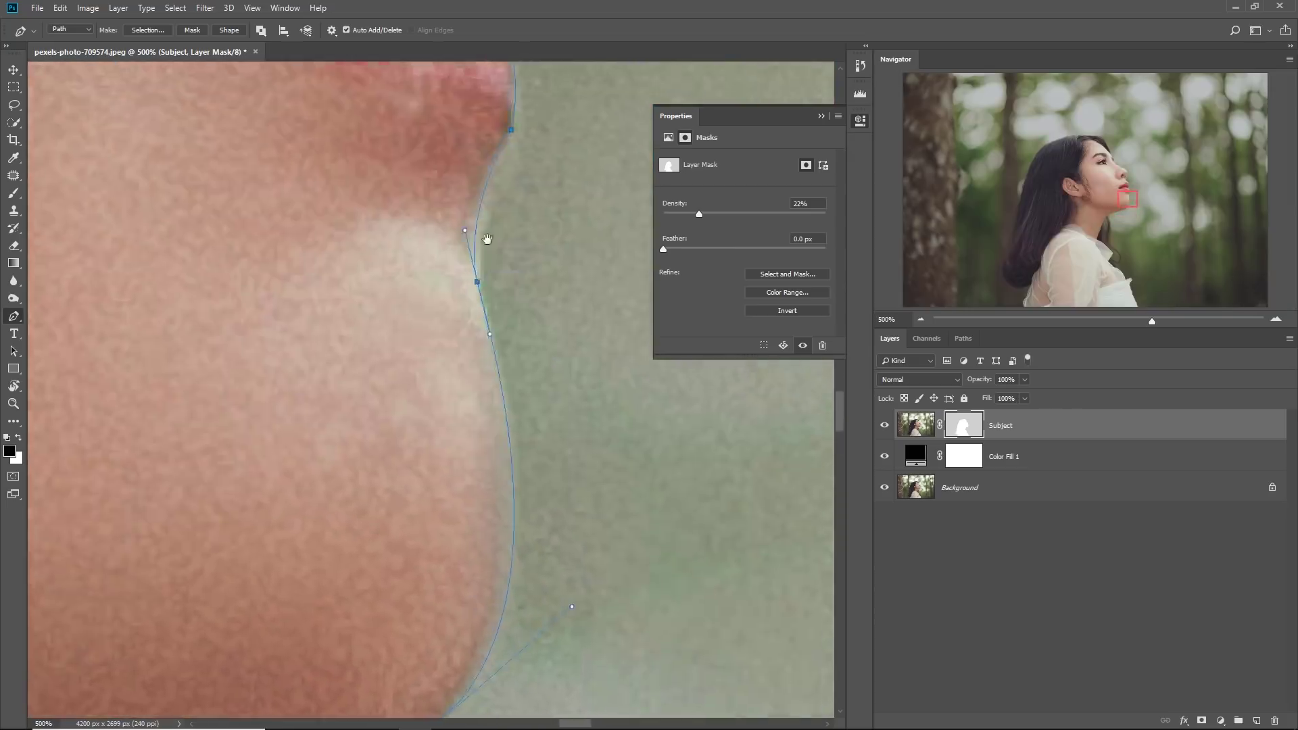
scroll(405, 325, "up", 10)
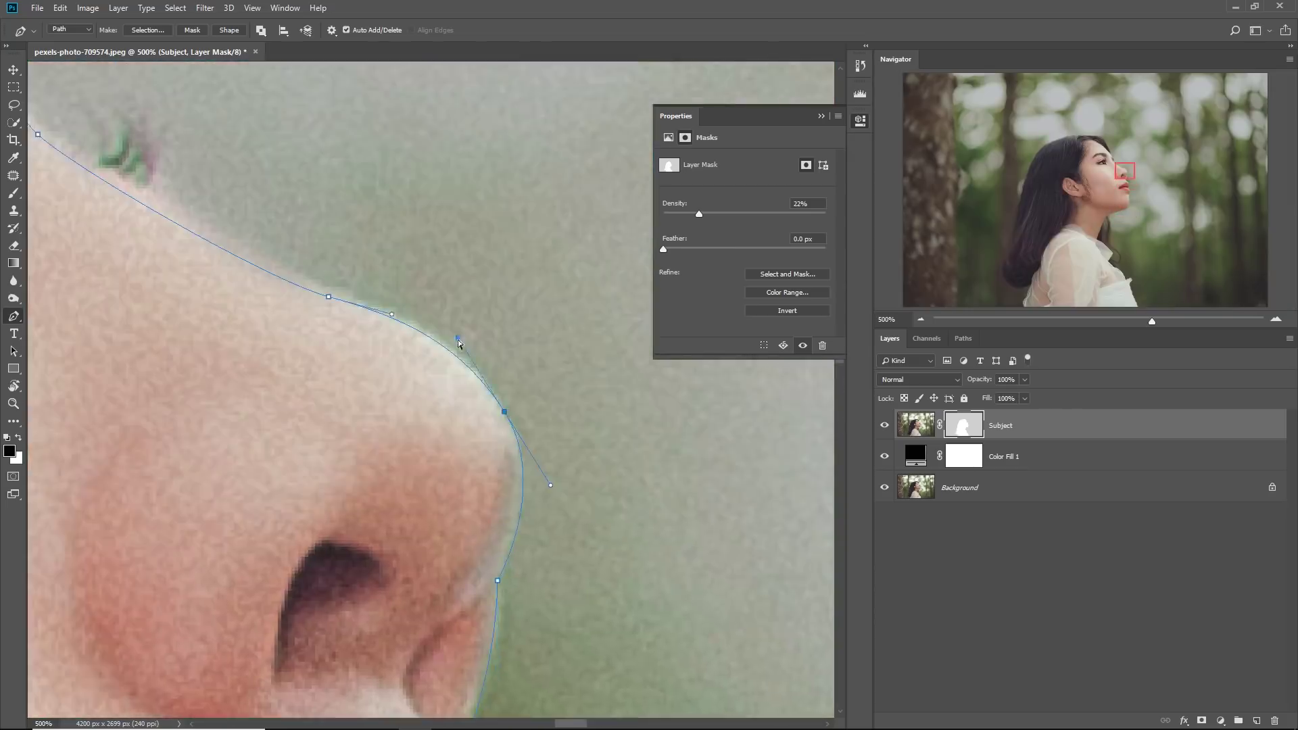
left_click_drag(160, 298, 277, 425)
left_click(228, 298, "ctrl")
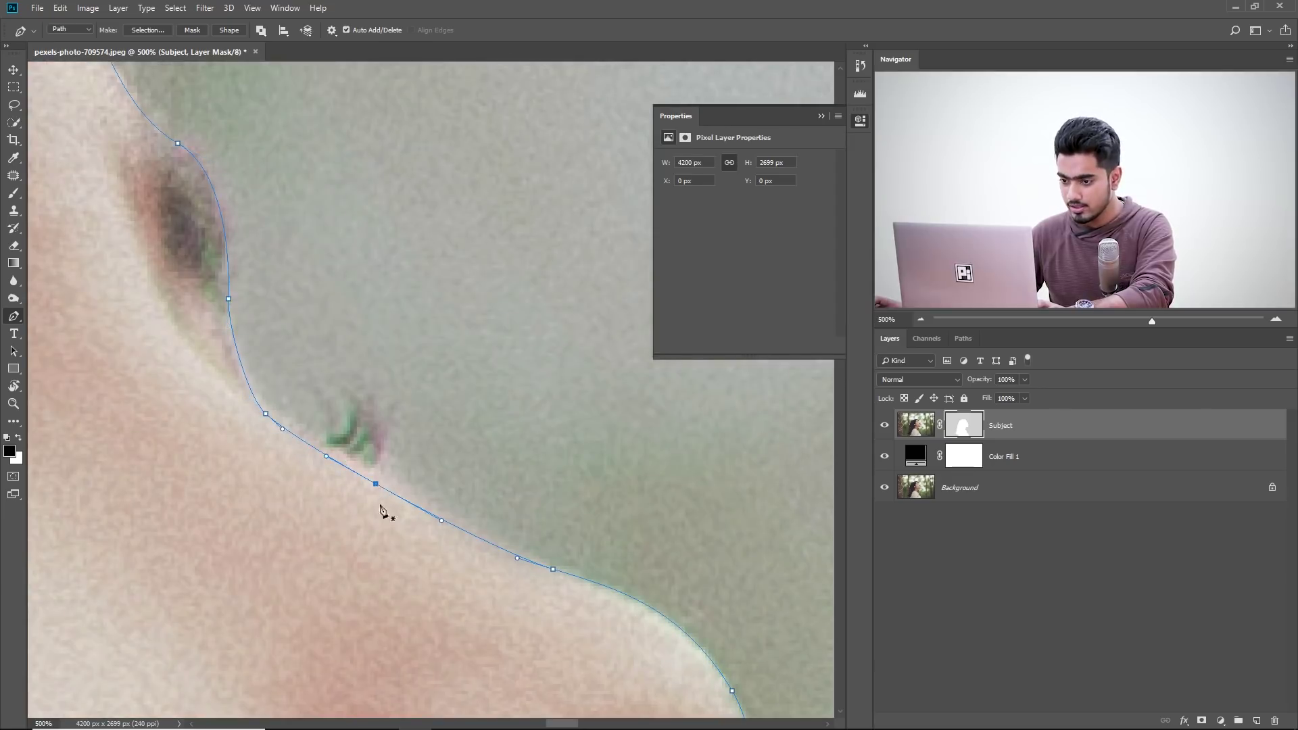
Refine the path by shifting its anchor on the nose bridge and adjusting the anchor where the hair meets the forehead
left_click_drag(374, 484, 378, 478)
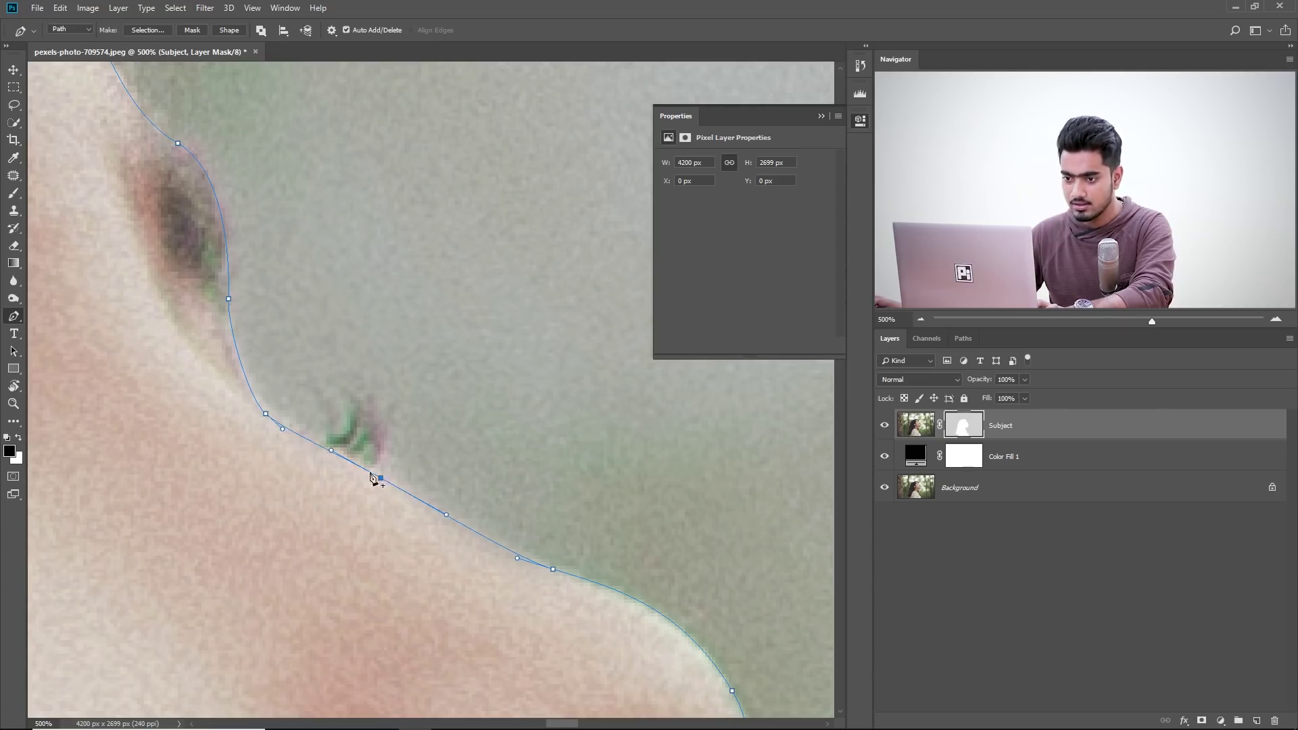
scroll(372, 477, "up", 3)
scroll(372, 477, "left", 2)
scroll(336, 545, "up", 4)
scroll(336, 544, "left", 2)
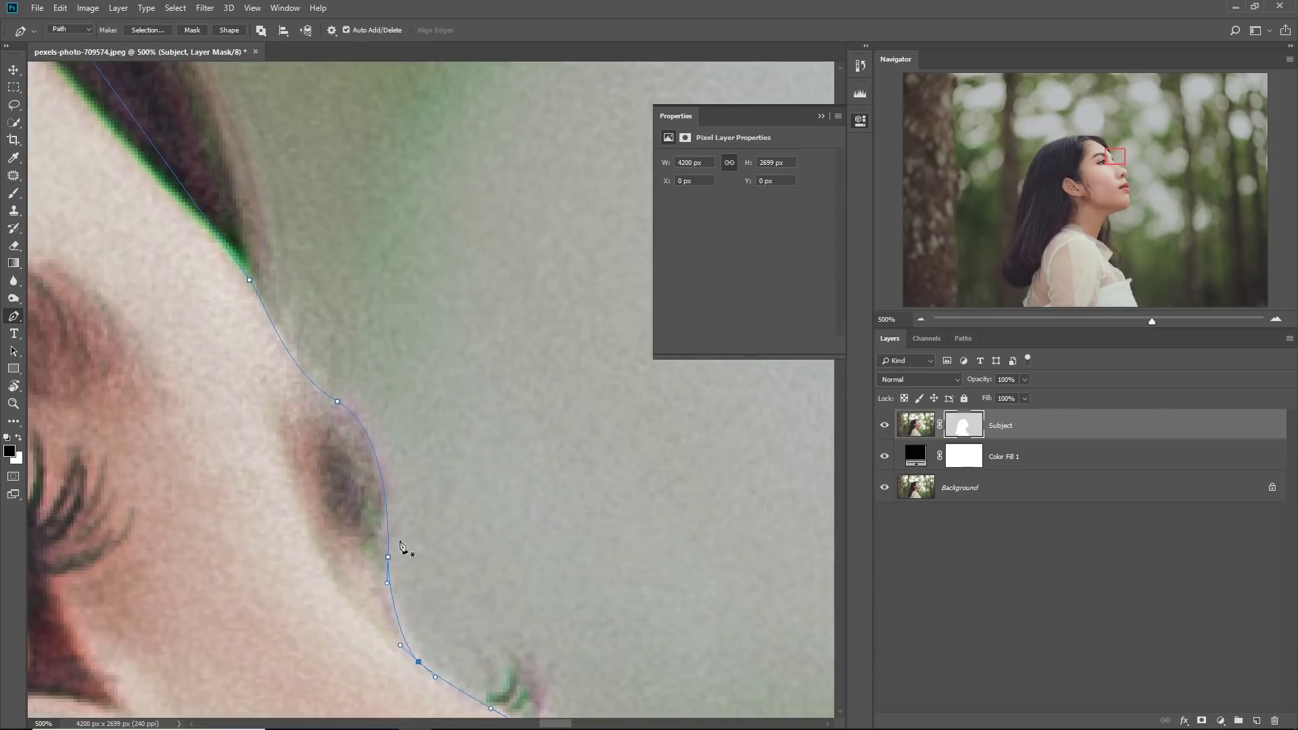
scroll(383, 551, "up", 1)
scroll(382, 551, "left", 1)
scroll(300, 351, "up", 2)
scroll(300, 350, "left", 2)
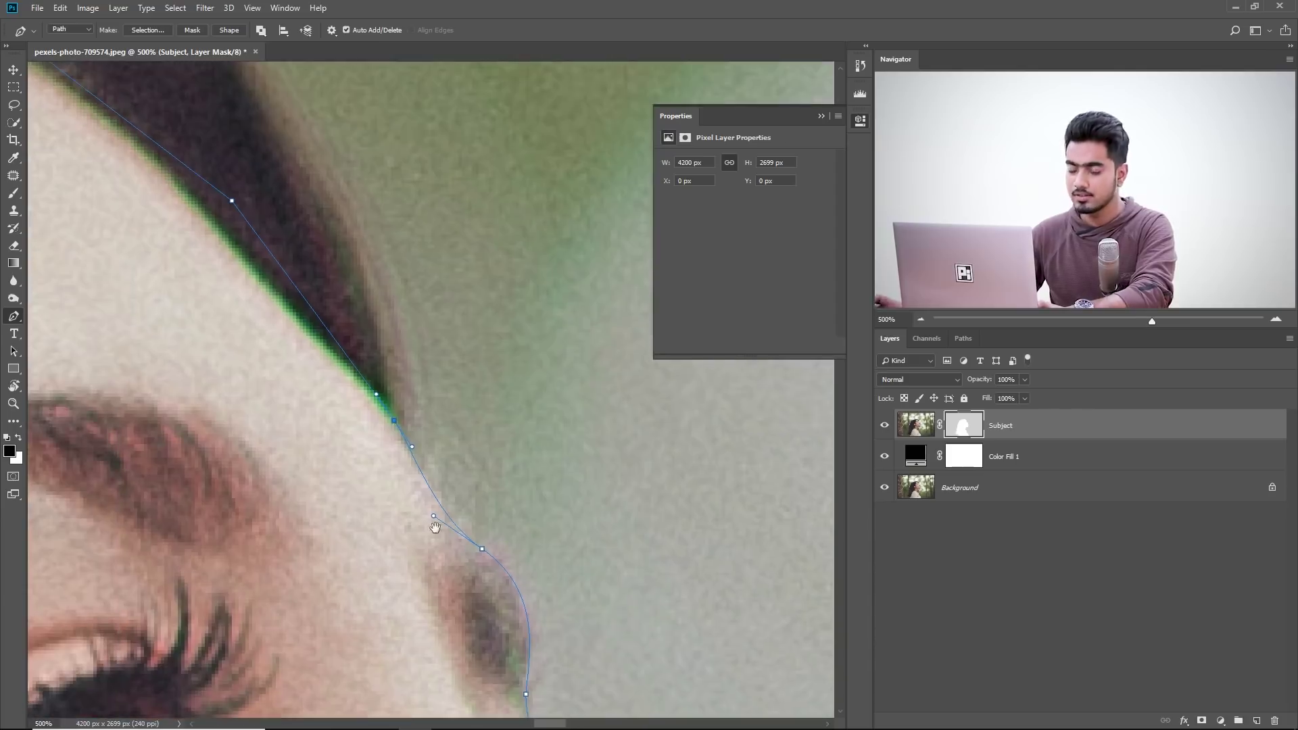
scroll(457, 527, "down", 6)
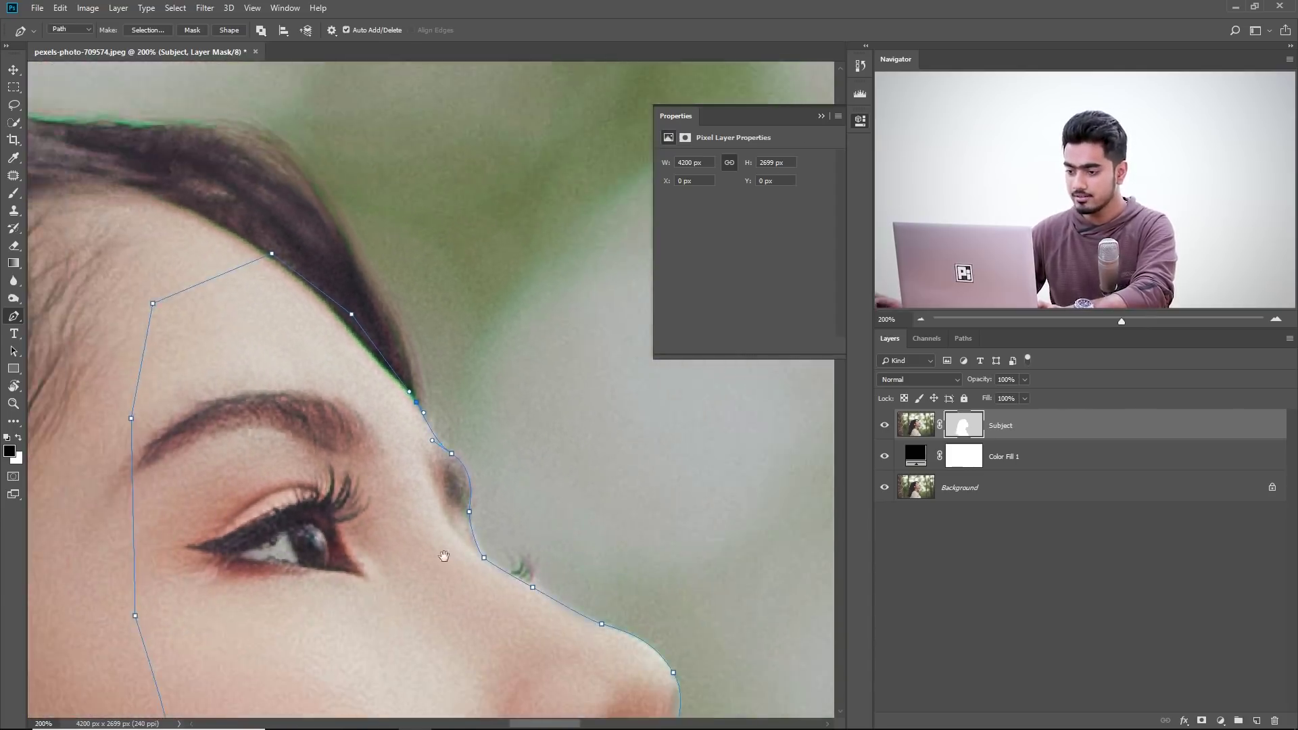
Convert the closed face path into a new anti-aliased selection with a feather radius of 0 pixels
left_click_drag(385, 532, 290, 168)
scroll(291, 168, "down", 3)
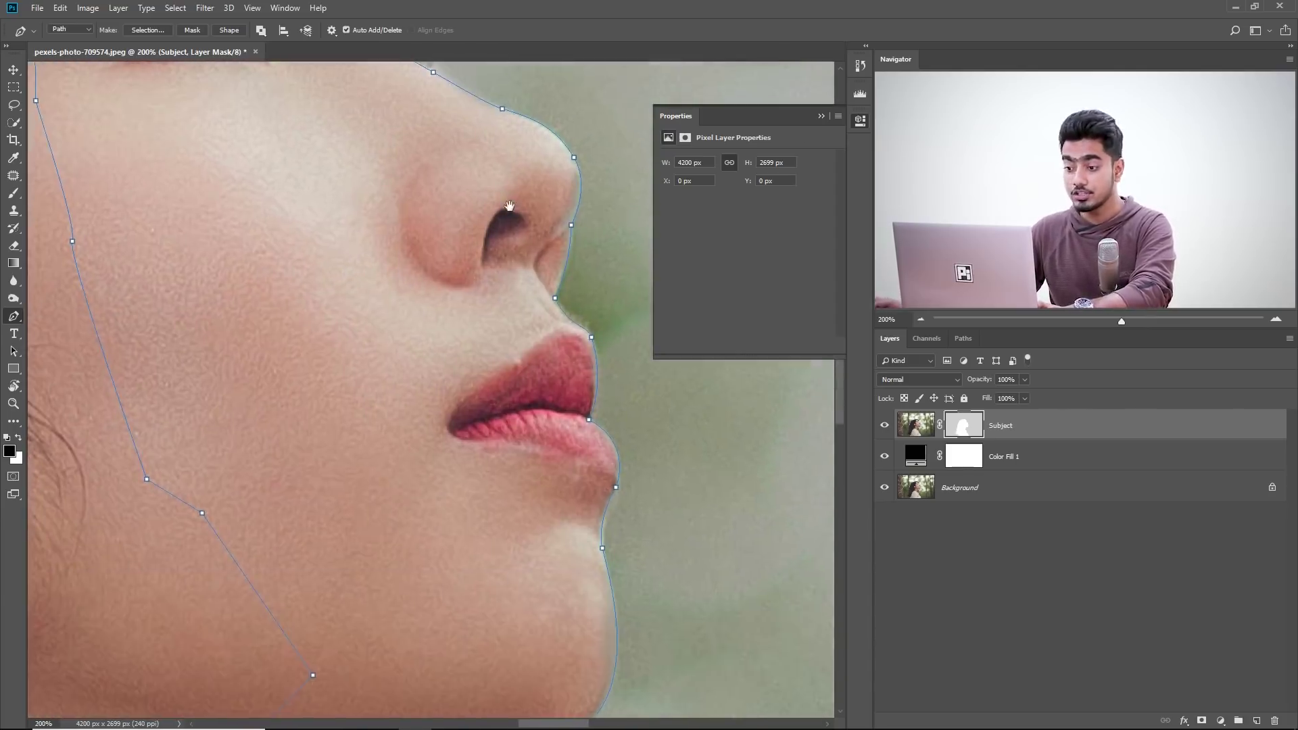
right_click(399, 201)
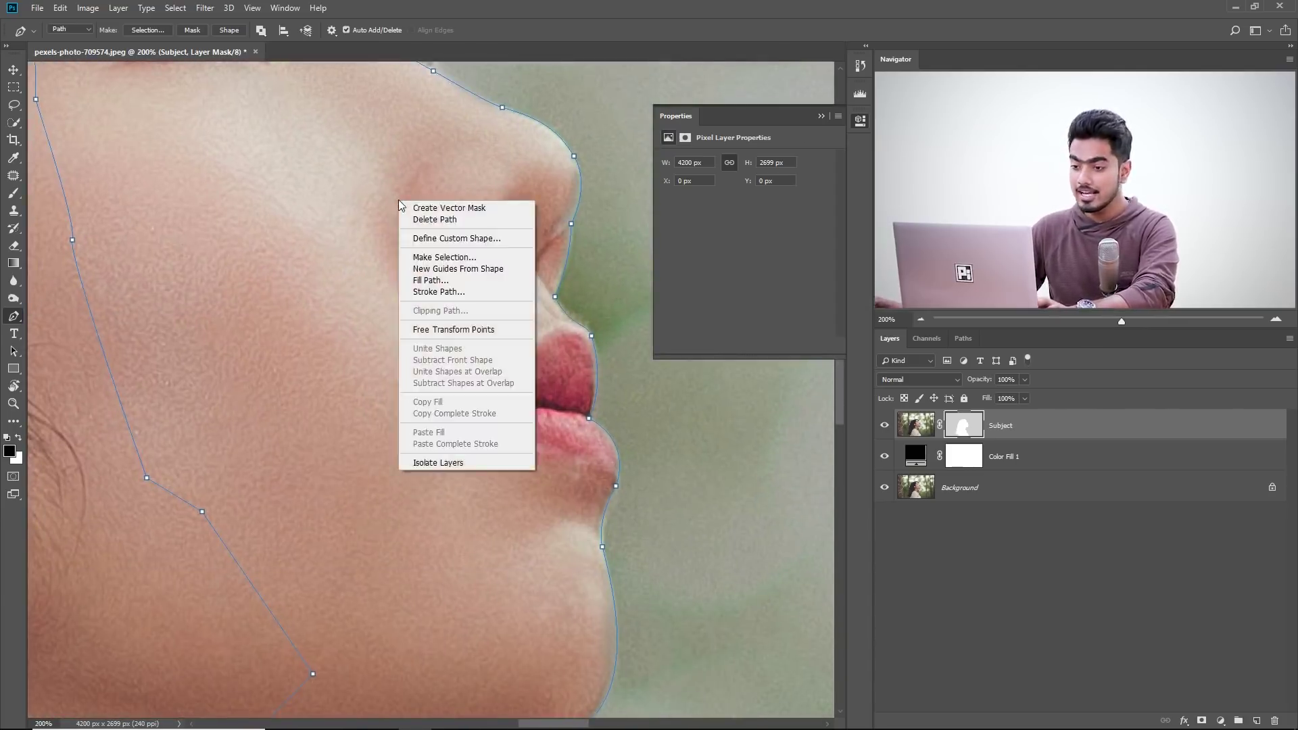
left_click(455, 259)
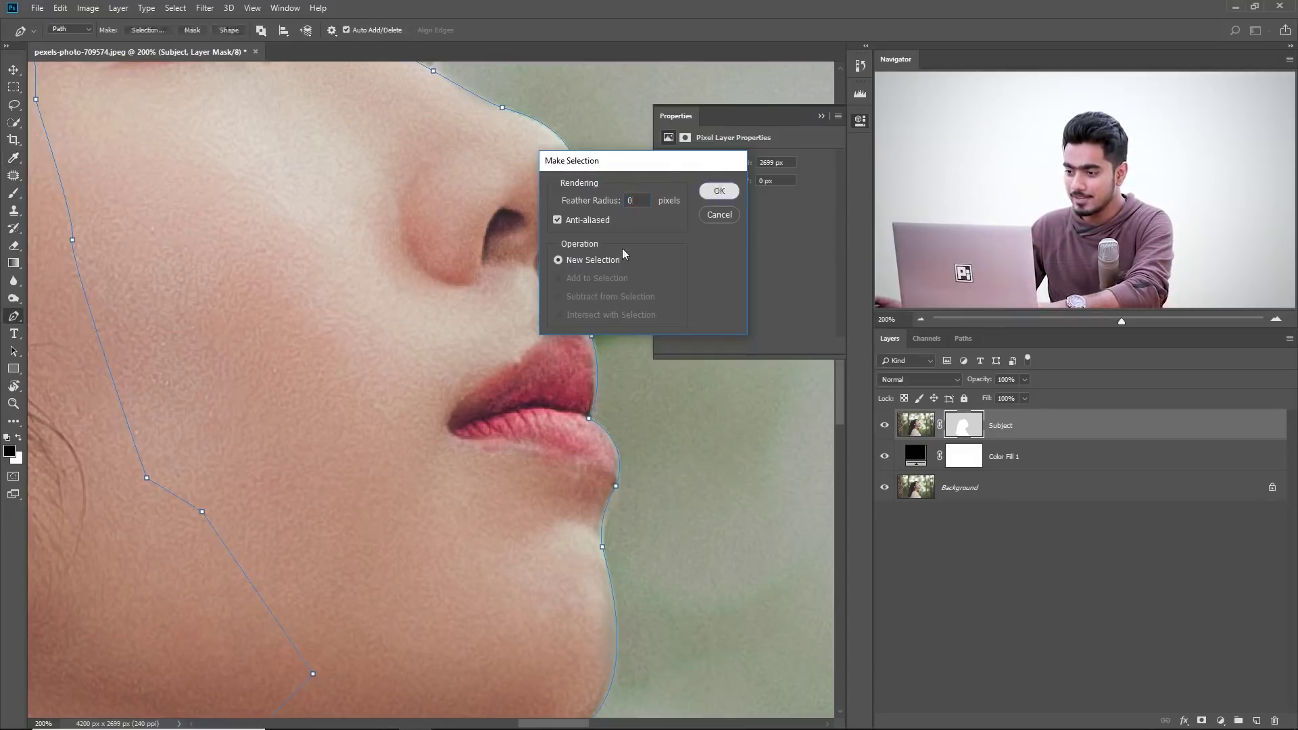
key("Return")
scroll(838, 402, "up", 2)
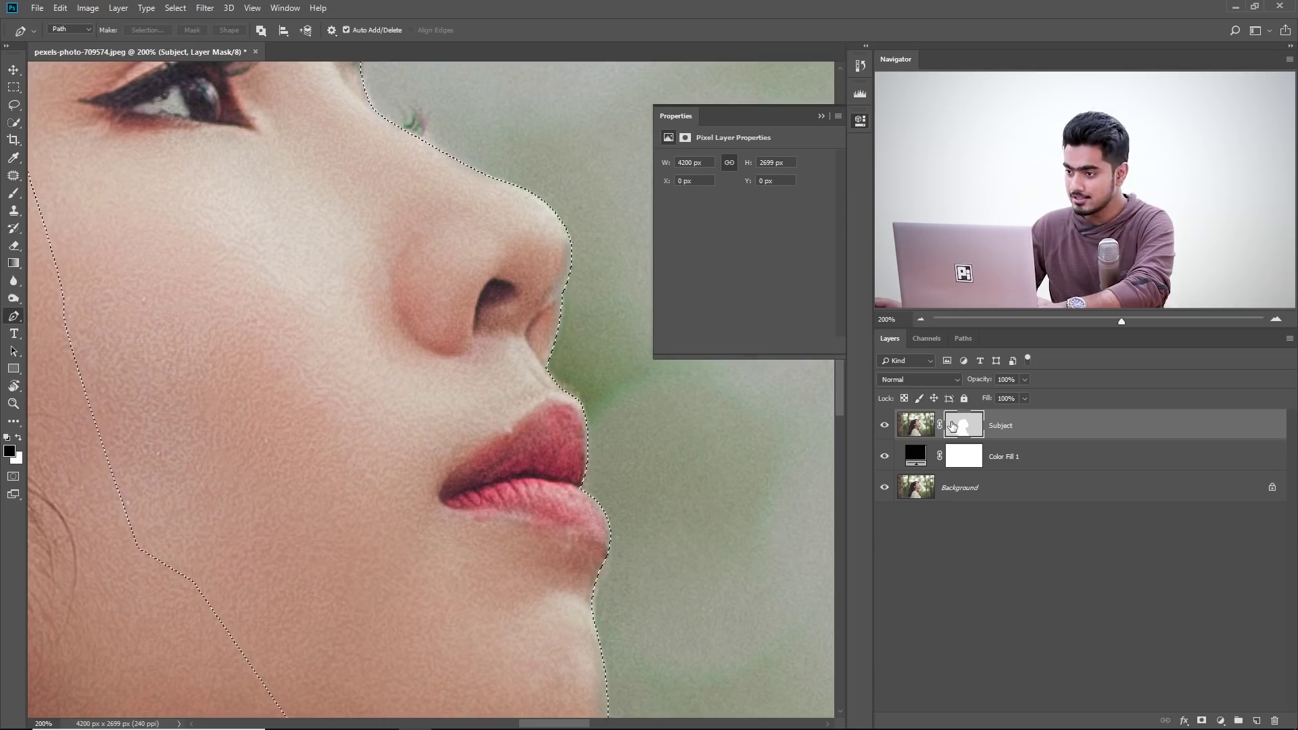
Set the density of the Subject layer's mask to 100%
left_click(957, 424)
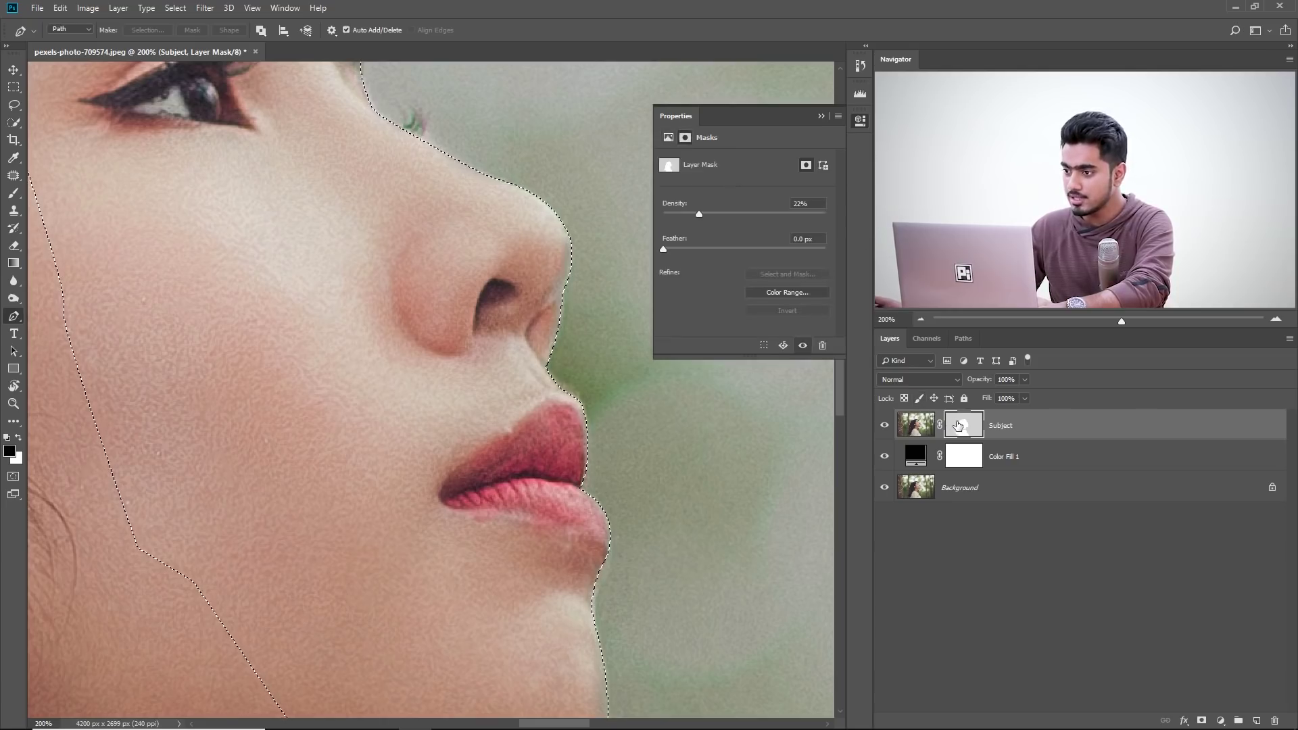
left_click_drag(703, 212, 825, 214)
left_click_drag(590, 358, 553, 460)
Paint white with the Brush on the Subject mask inside the selection, along the inner edge of the face profile
key("b")
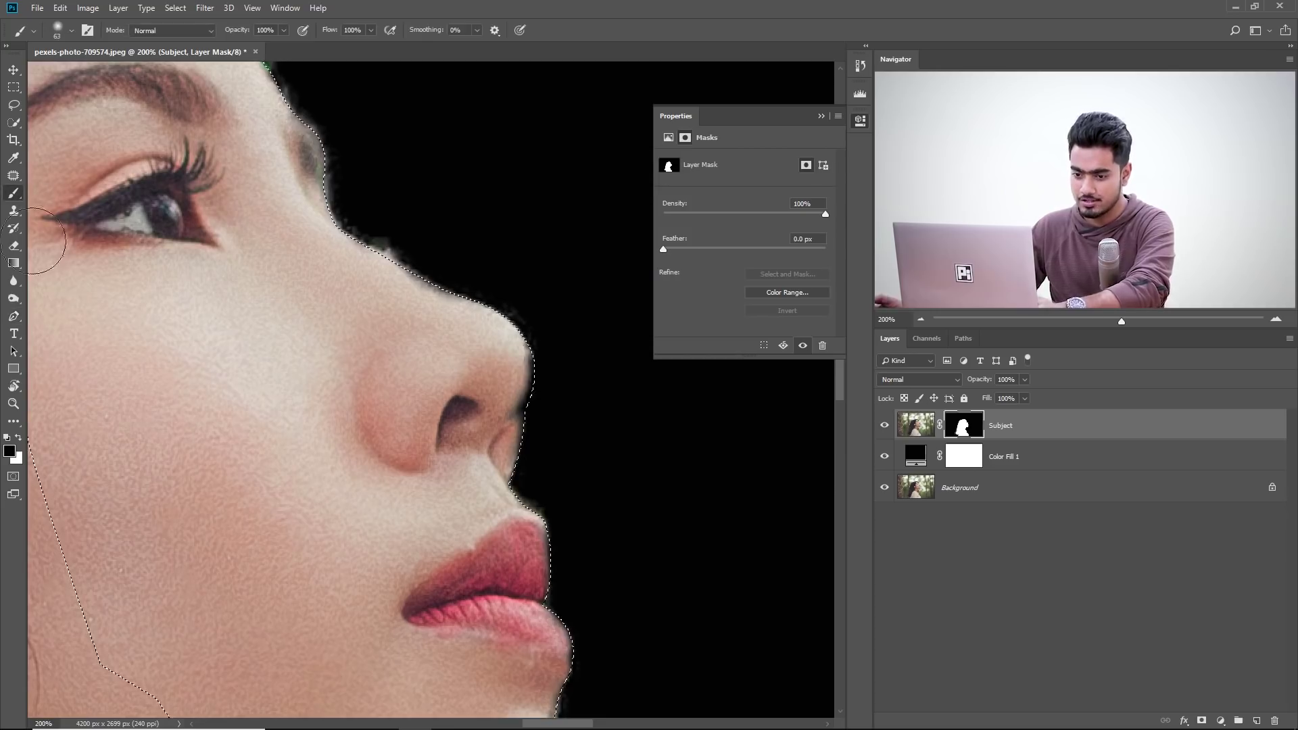
left_click(18, 437)
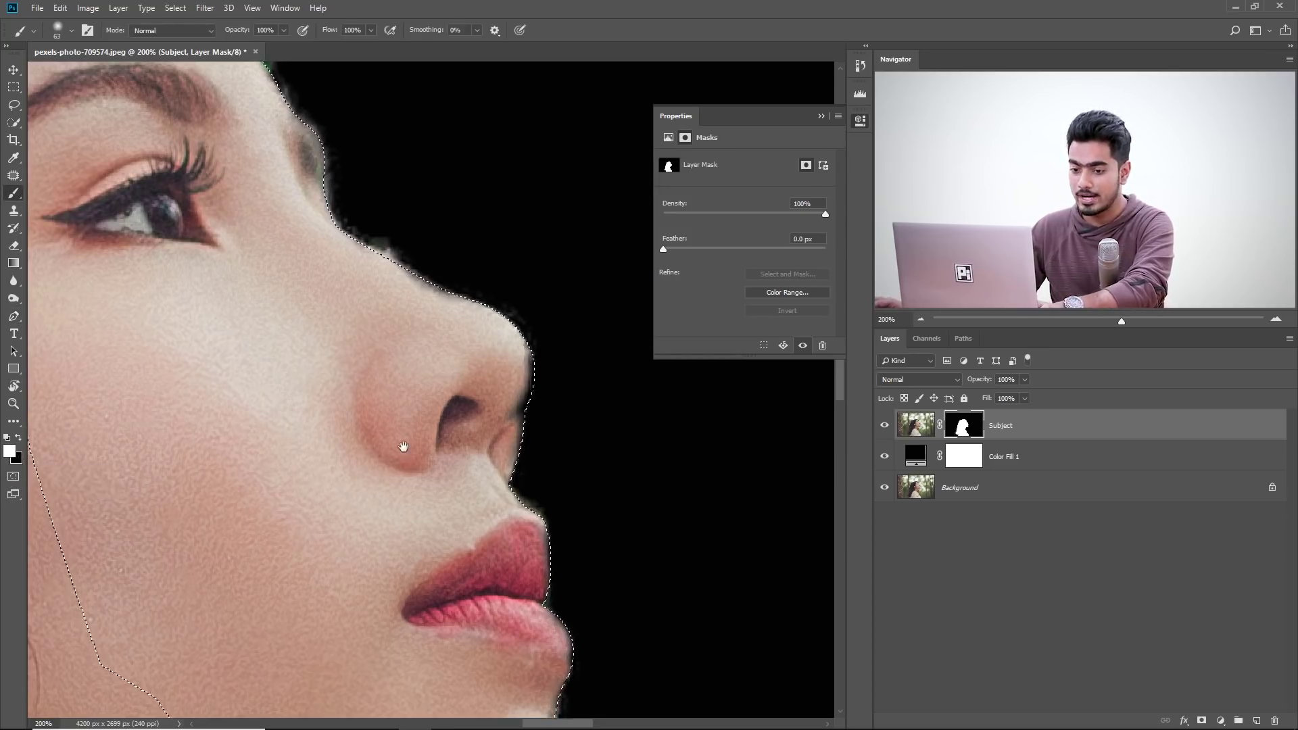
left_click_drag(403, 446, 336, 379)
mouse_move(439, 419)
left_mouse_down()
mouse_move(364, 255)
mouse_move(392, 290)
left_mouse_up()
left_click_drag(406, 376, 487, 232)
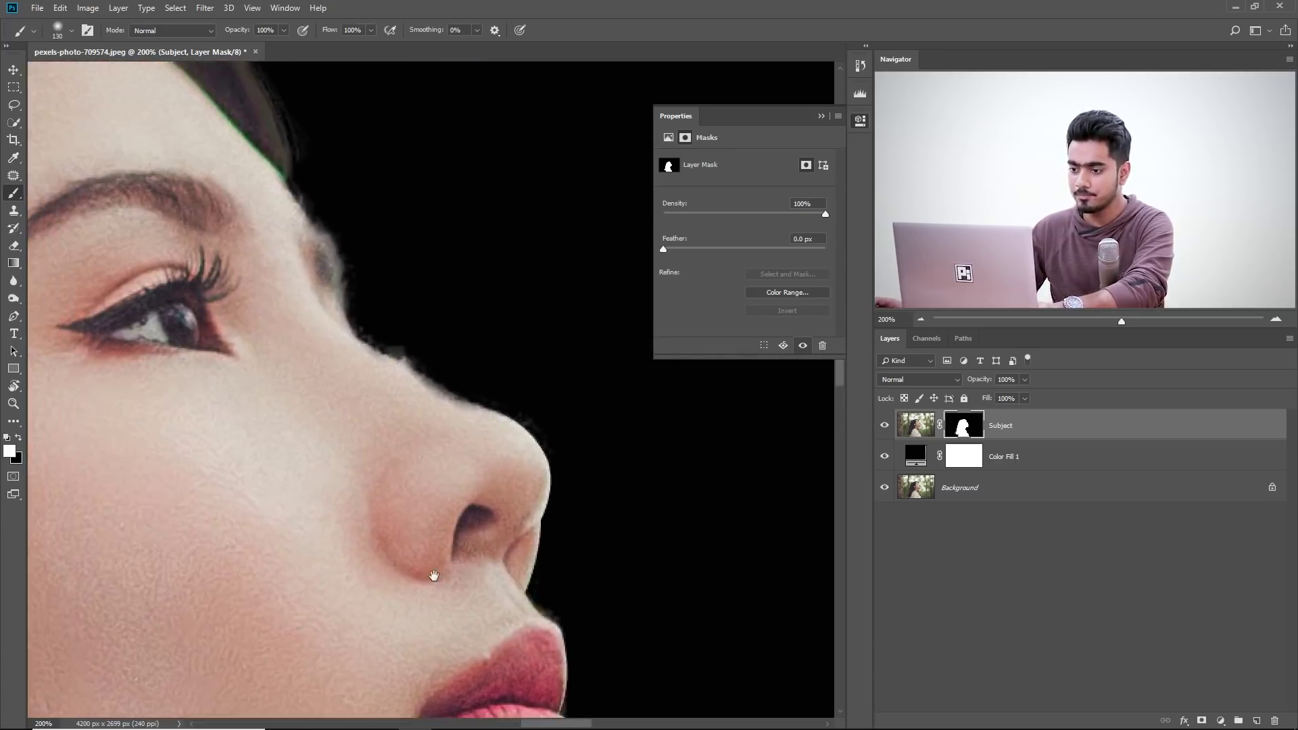
left_click_drag(433, 575, 447, 614)
left_click_drag(370, 369, 397, 445)
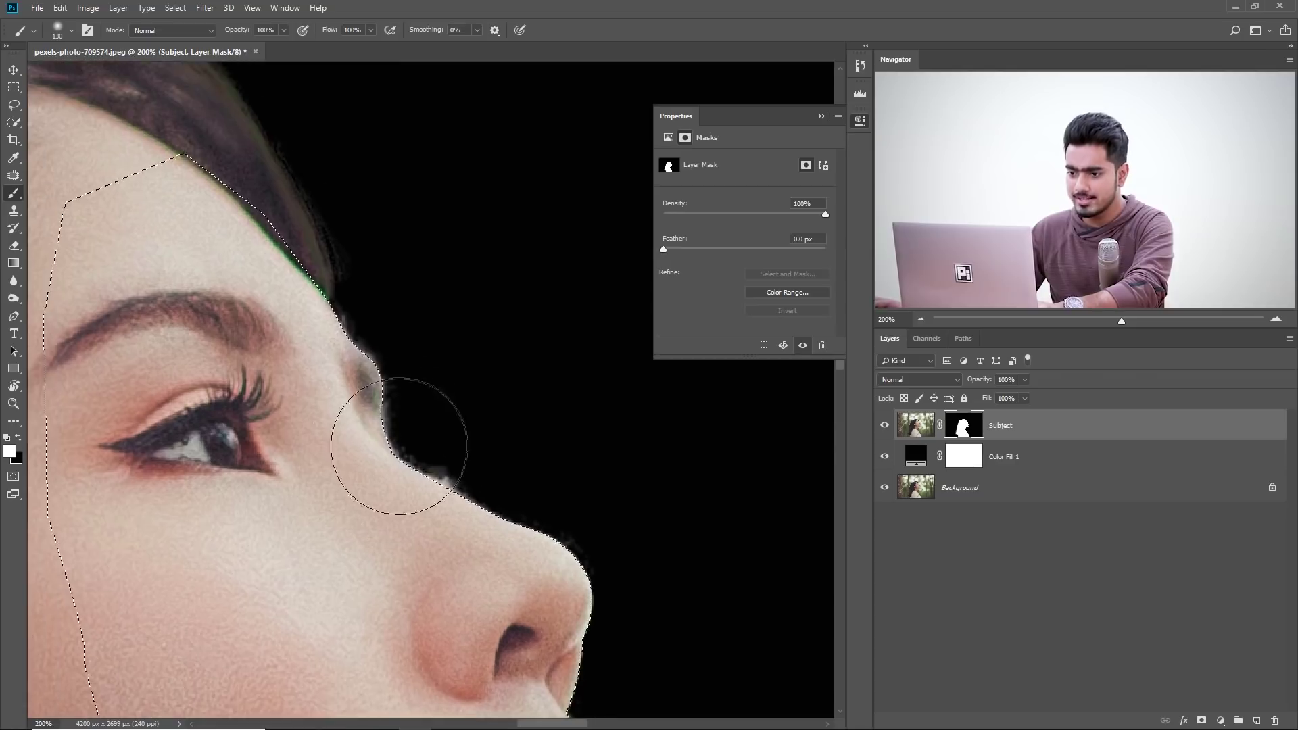
left_click_drag(558, 611, 502, 494)
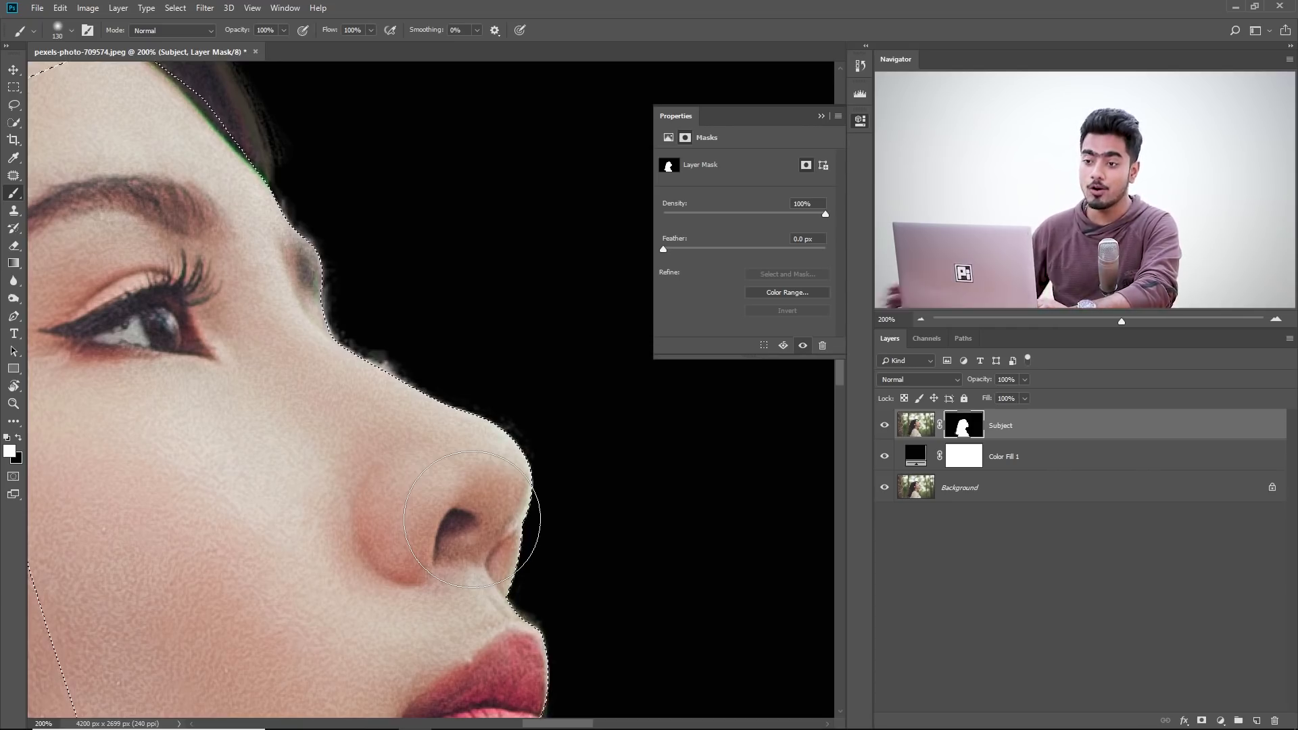
Invert the selection and paint the mask black along the outside of the nose, lips and chin, finishing by deselecting
left_click(175, 8)
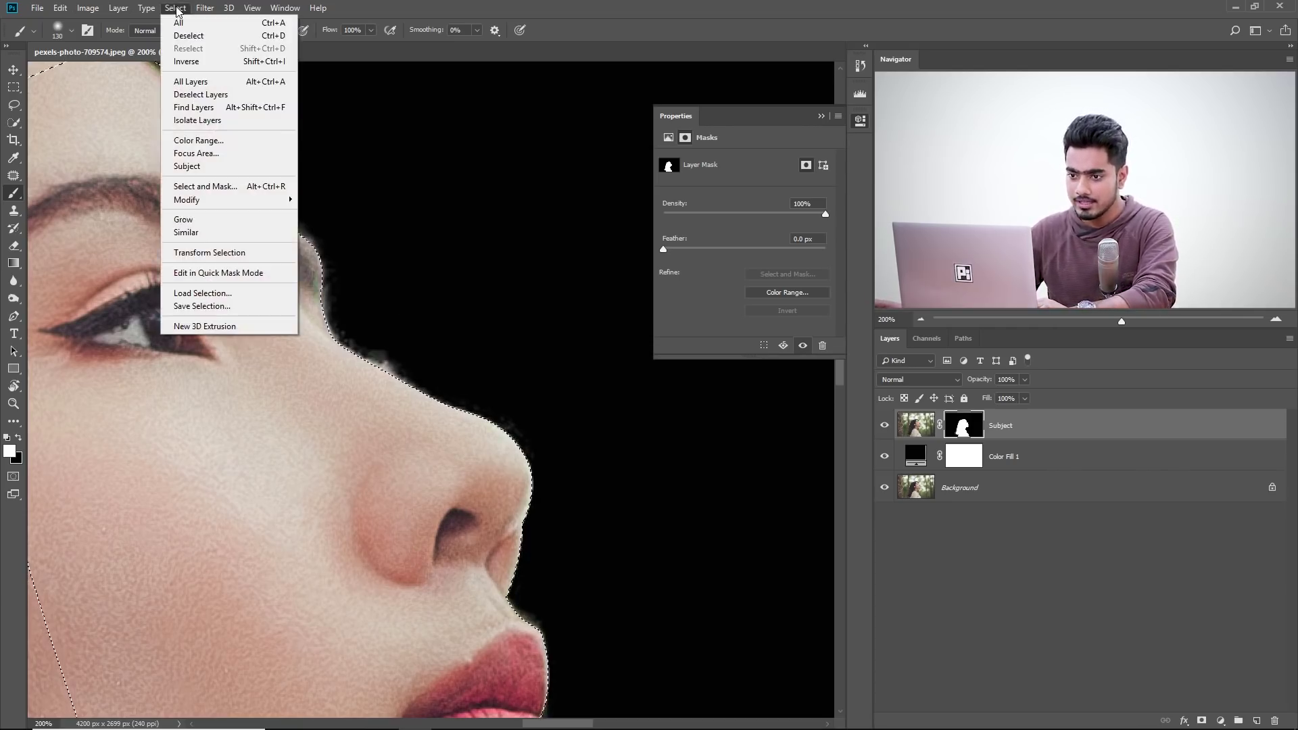
left_click(203, 62)
mouse_move(426, 405)
left_mouse_down()
mouse_move(272, 329)
mouse_move(312, 348)
left_mouse_up()
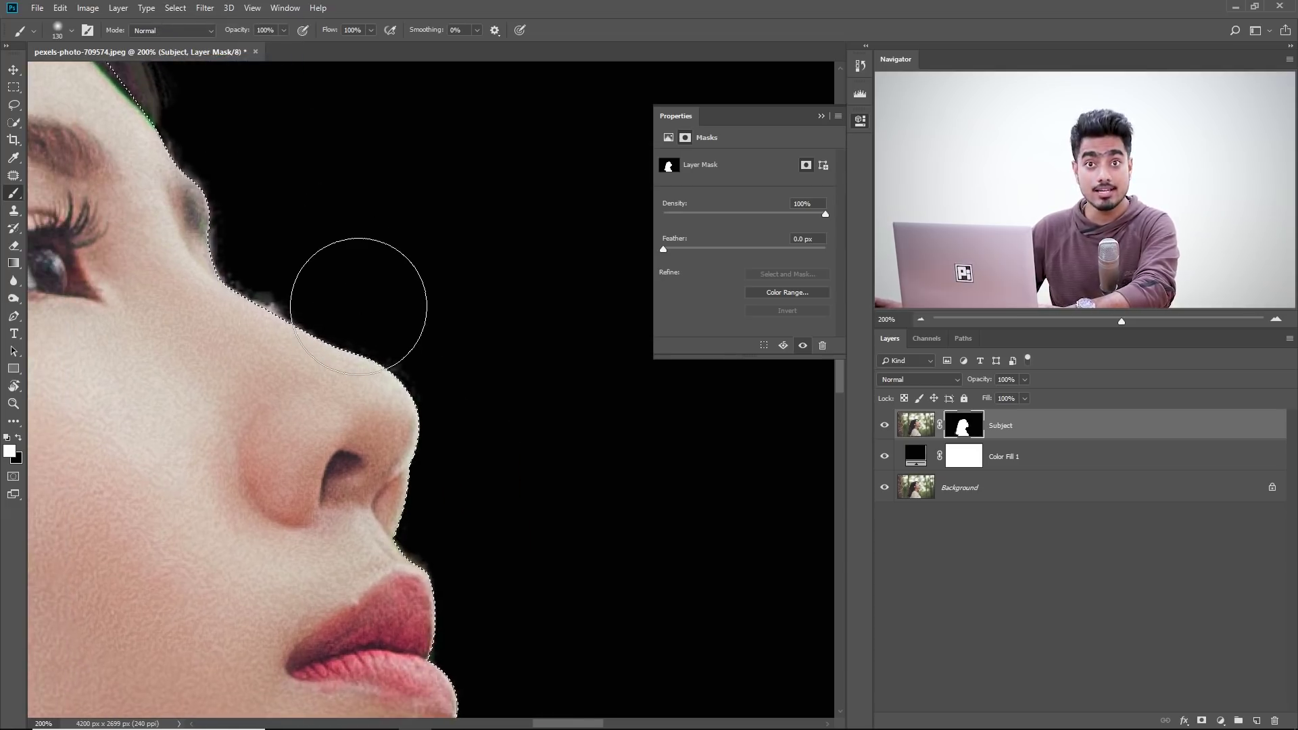
key("x")
left_click_drag(358, 305, 365, 330)
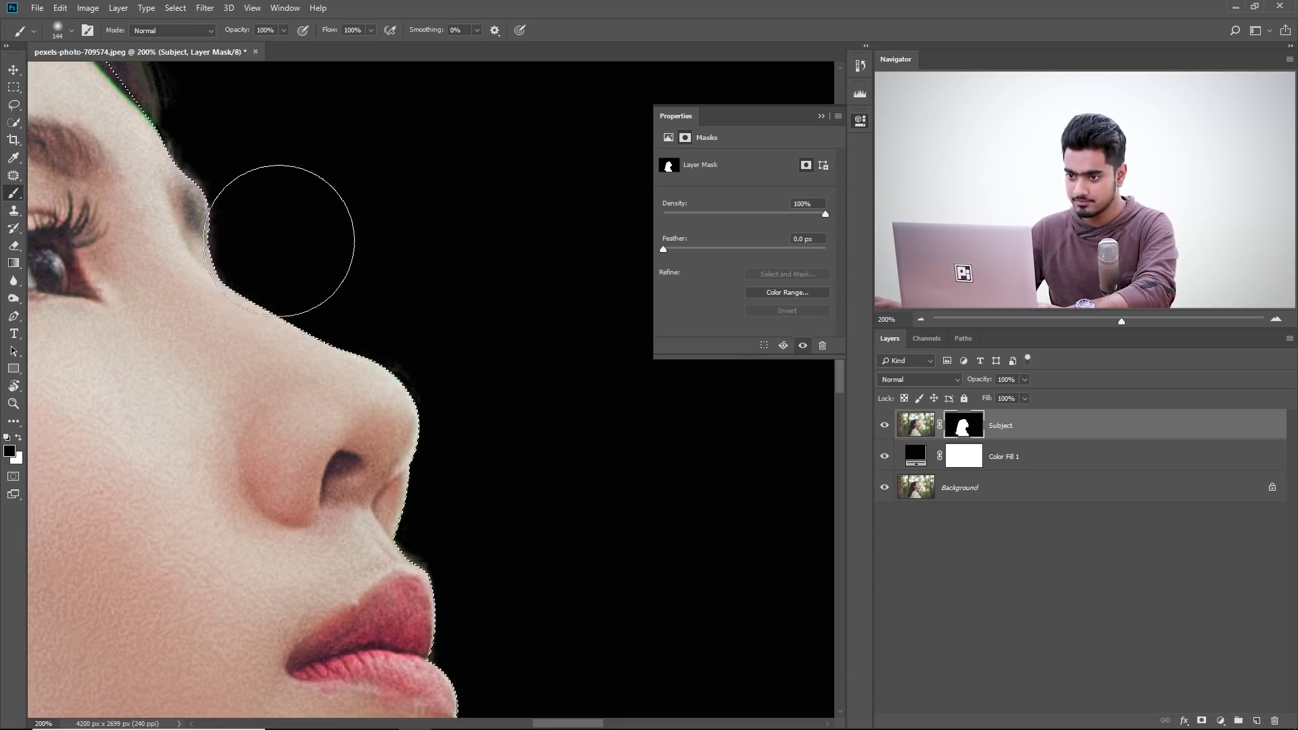
left_click_drag(433, 438, 405, 261)
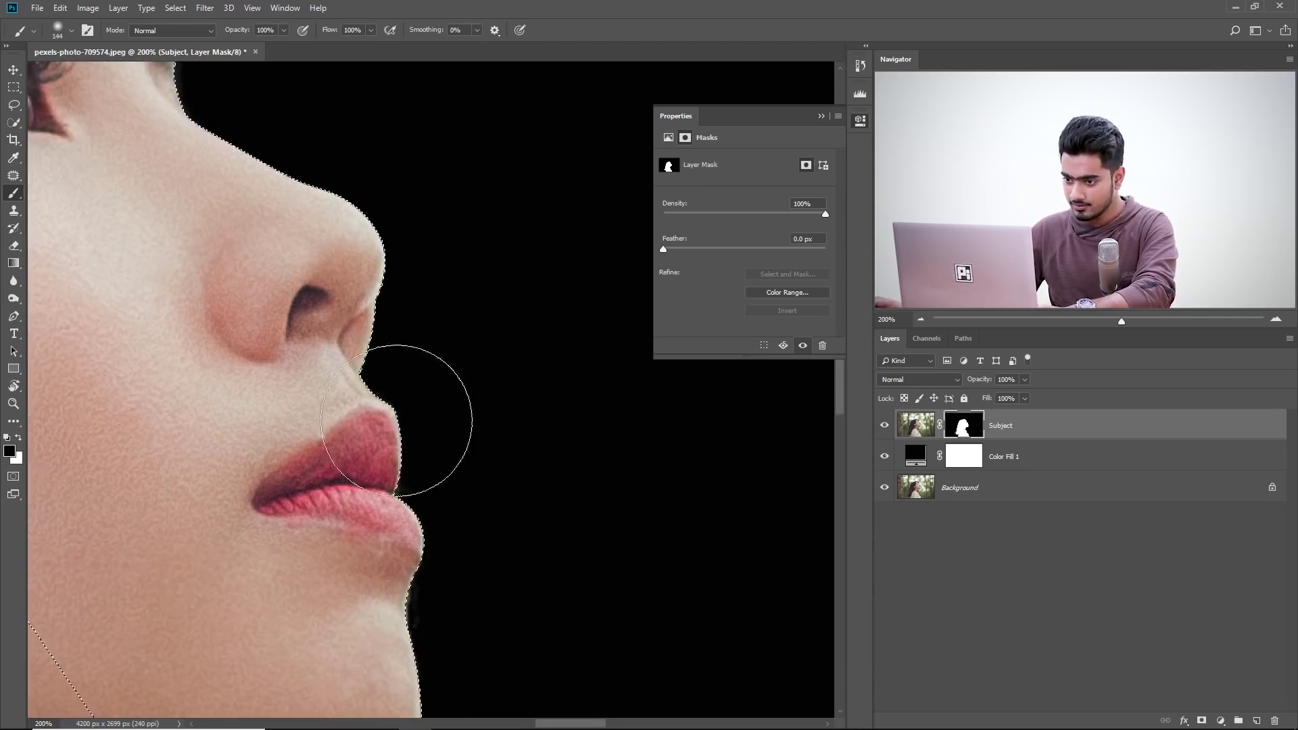
left_click_drag(406, 406, 419, 203)
left_click_drag(377, 368, 466, 515)
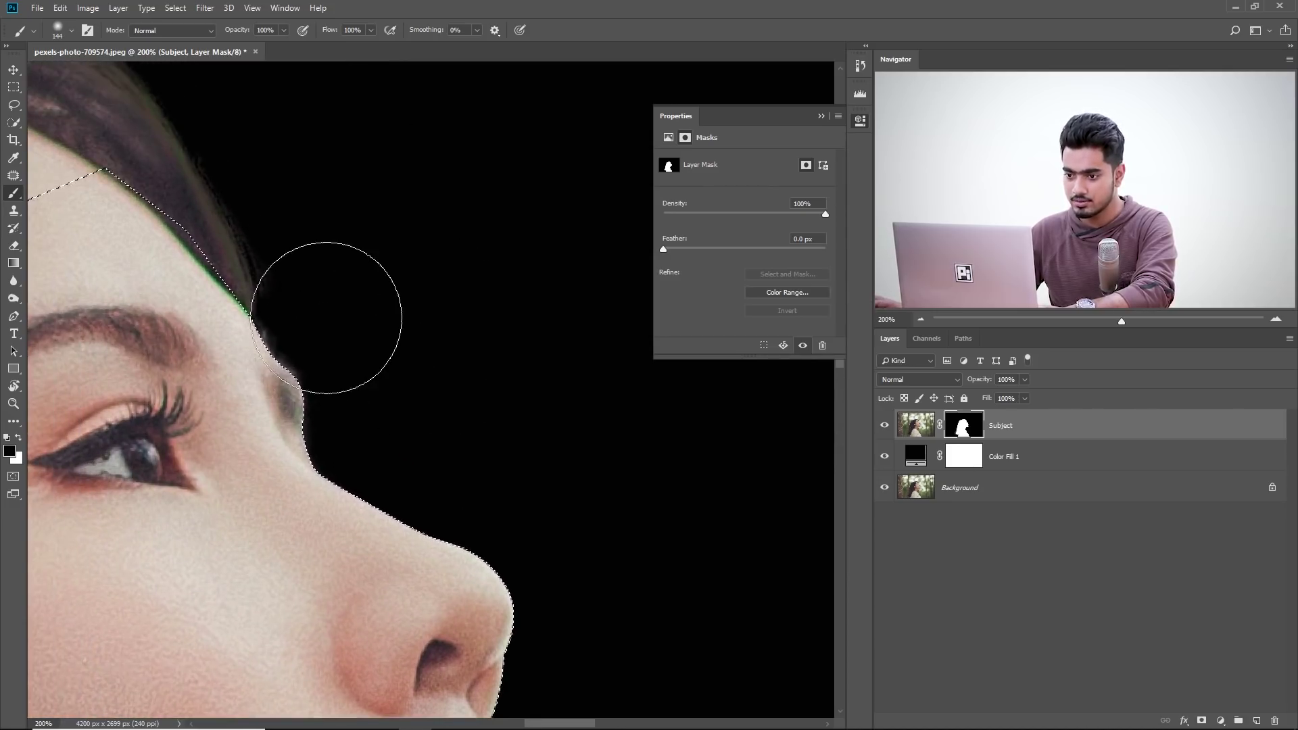
key("ctrl+d")
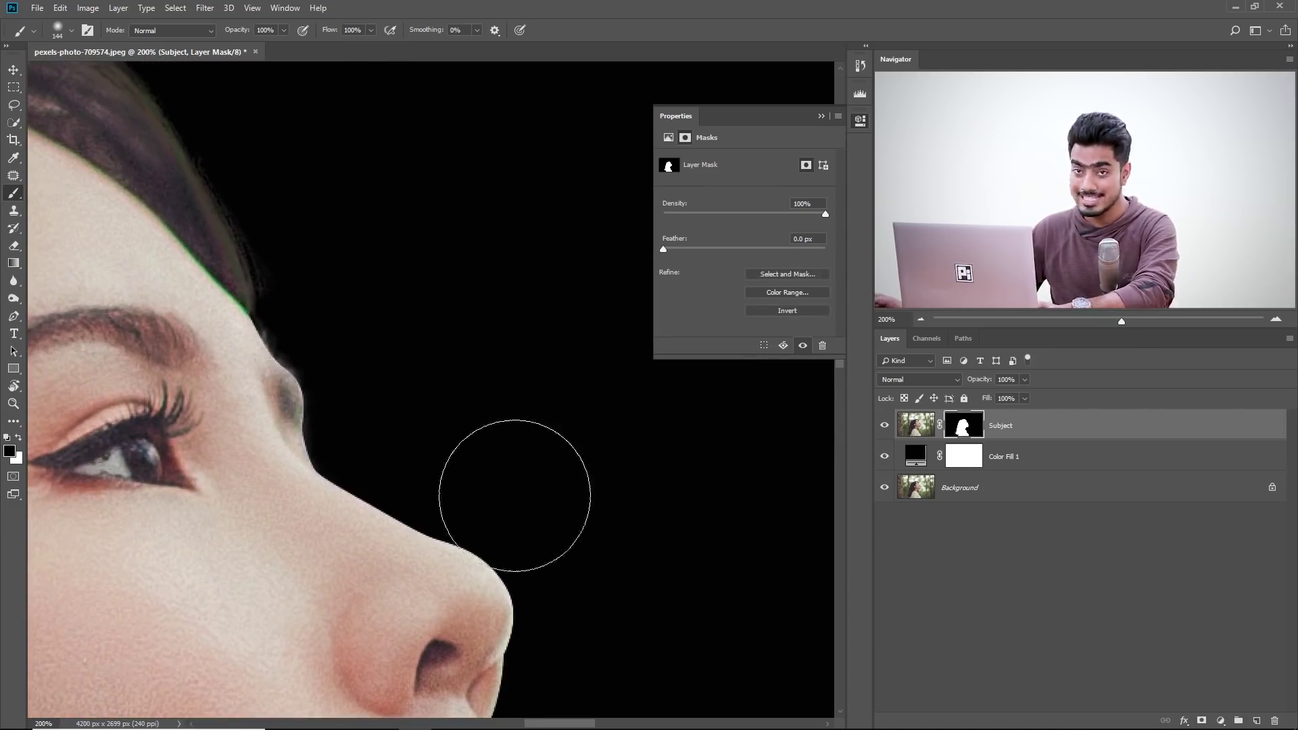
Soften the Subject mask's edge around the nose and brow using the Blur tool at 20% strength
left_click_drag(516, 492, 441, 256)
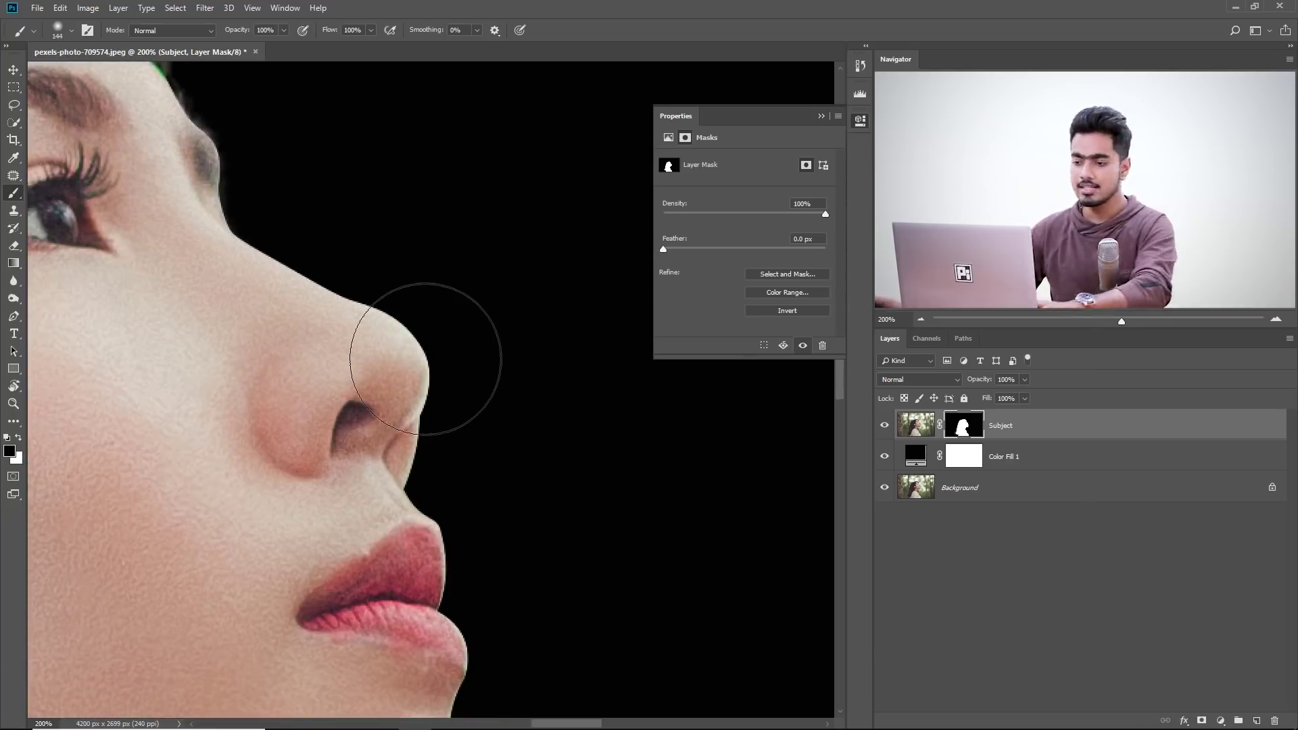
left_click_drag(428, 487, 423, 240)
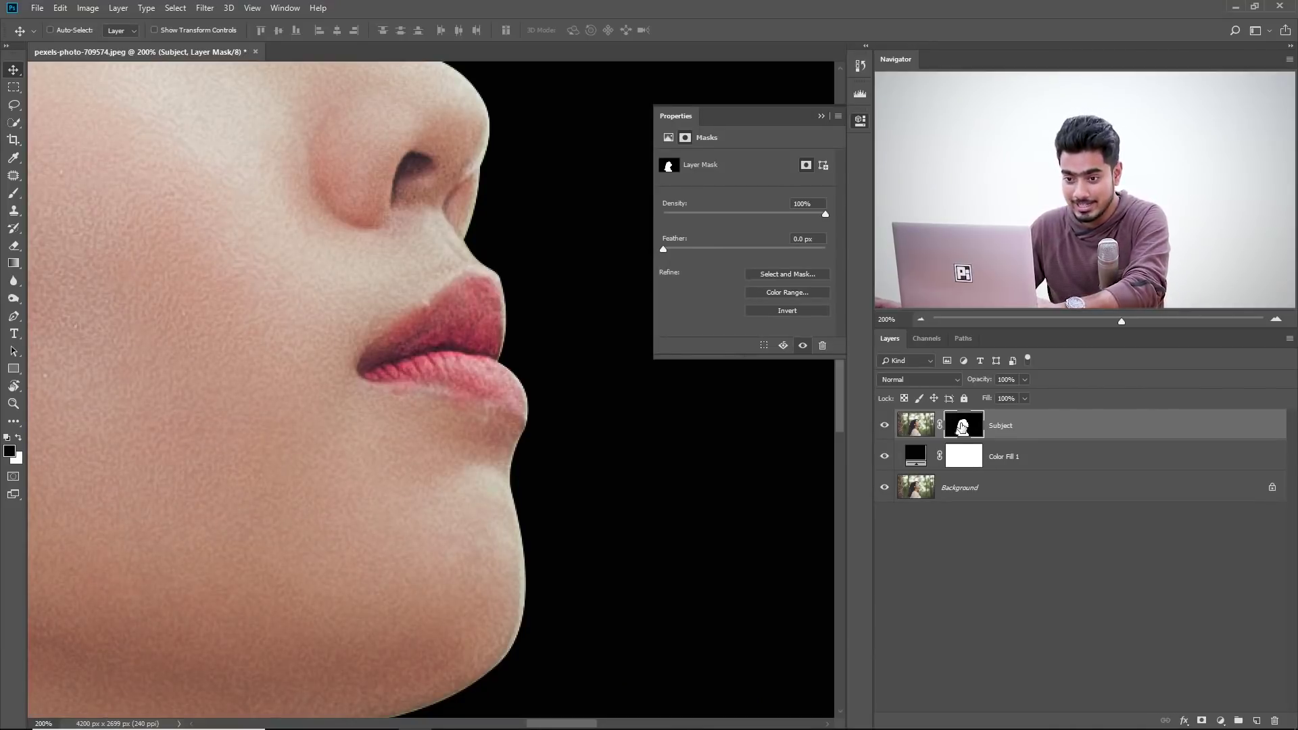
left_click(19, 286)
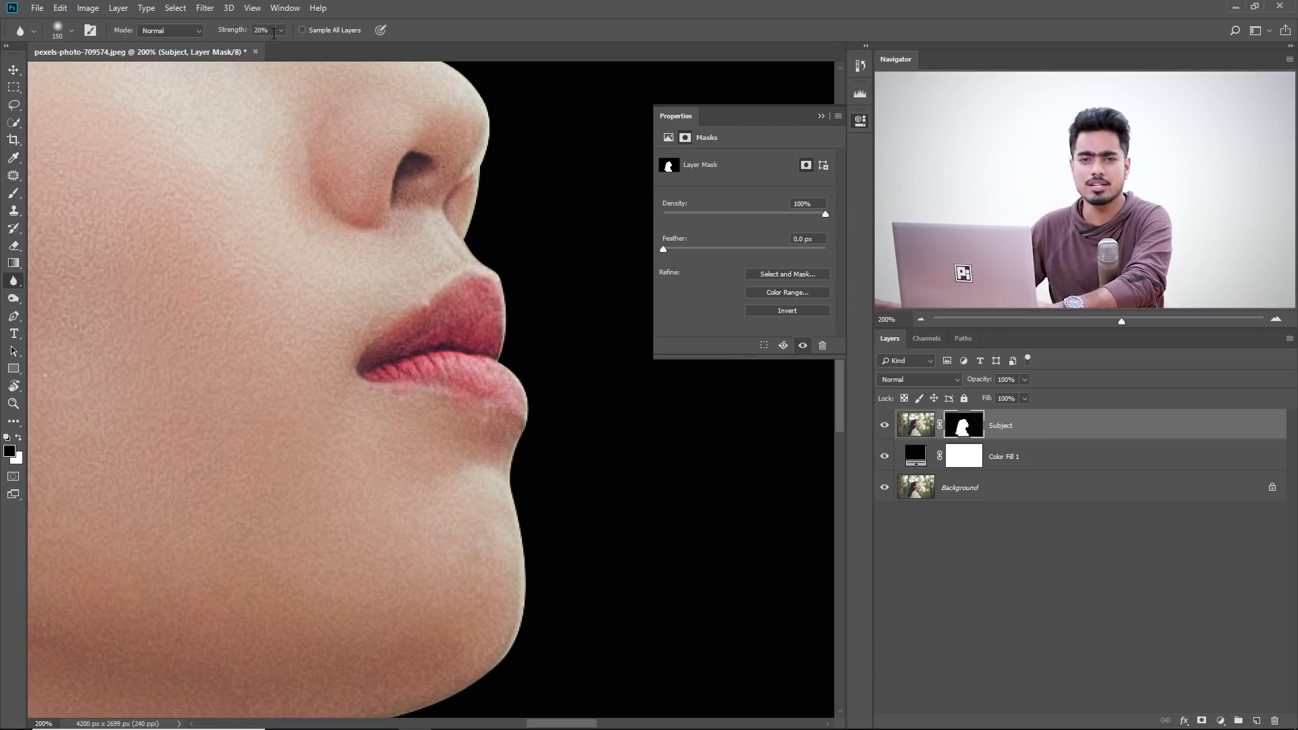
scroll(455, 498, "down", 3)
mouse_move(438, 391)
left_mouse_down()
mouse_move(433, 465)
mouse_move(461, 472)
mouse_move(544, 348)
mouse_move(507, 529)
mouse_move(364, 575)
mouse_move(348, 608)
mouse_move(458, 530)
left_mouse_up()
left_click_drag(449, 469, 390, 567)
left_click_drag(478, 435, 449, 252)
left_click_drag(459, 386, 517, 602)
left_click_drag(379, 266, 453, 347)
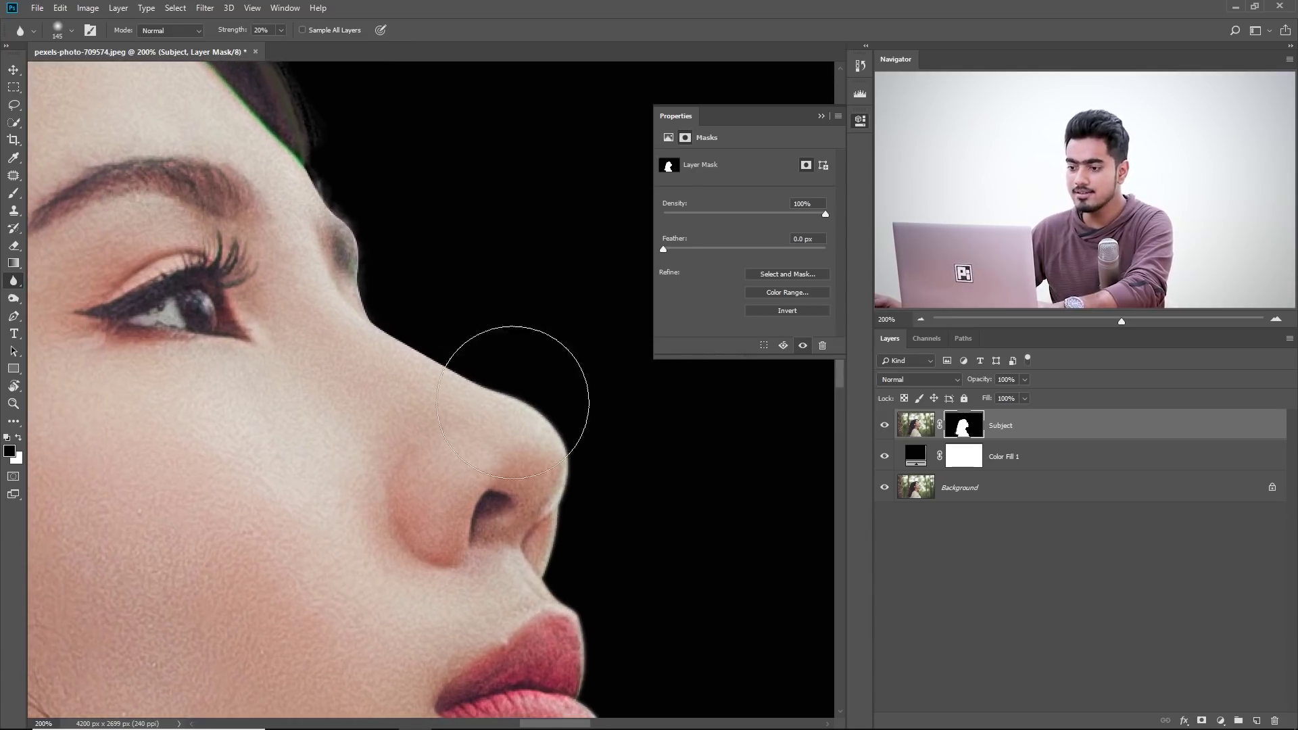
mouse_move(342, 160)
left_mouse_down()
mouse_move(388, 232)
mouse_move(342, 144)
mouse_move(346, 200)
left_mouse_up()
left_click_drag(409, 300, 345, 269)
Blur the mask's edge along the lips, chin and jawline down towards the neck
left_click_drag(434, 385, 304, 183)
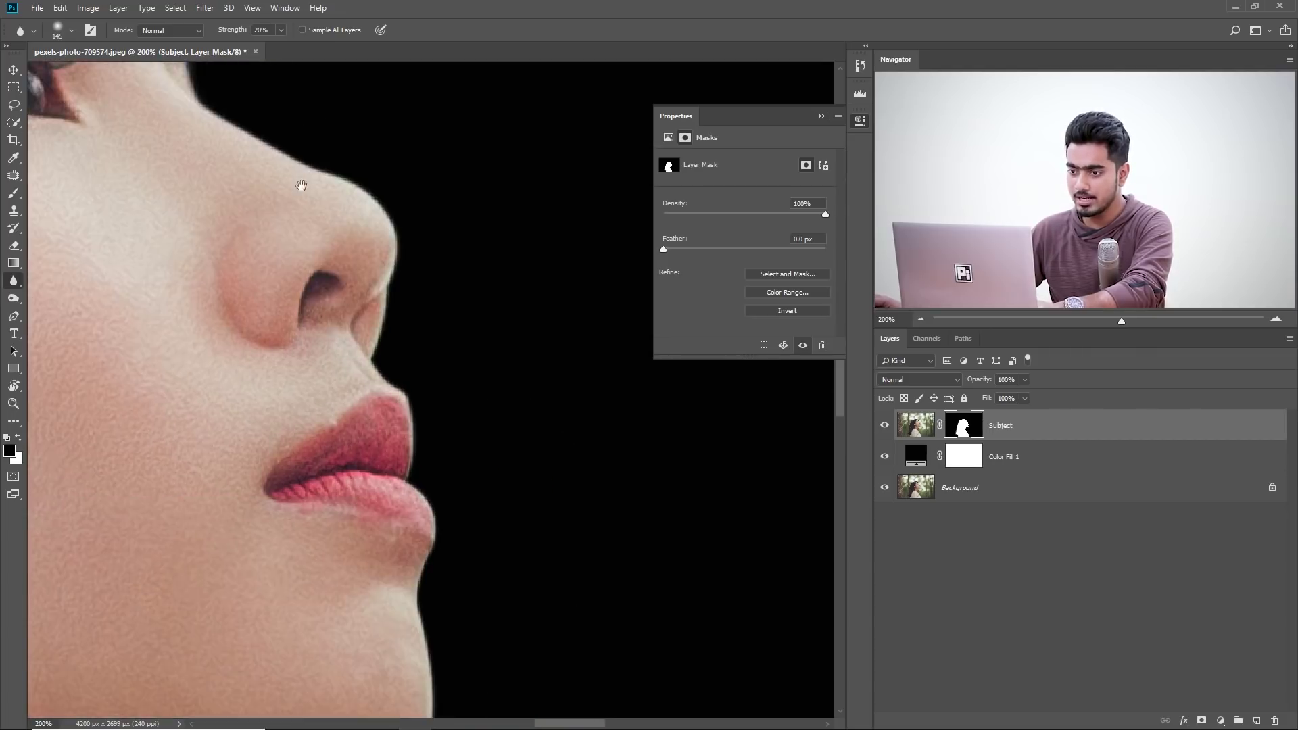
left_click_drag(392, 387, 383, 190)
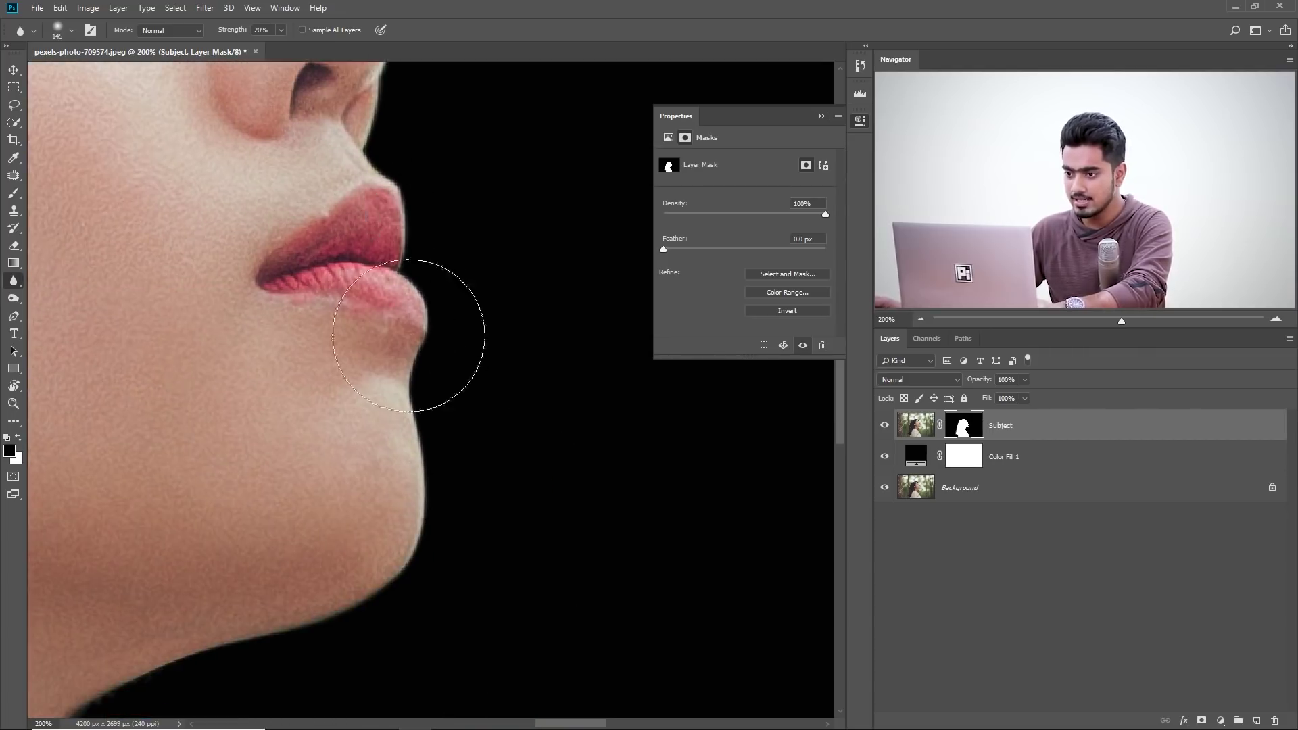
left_click_drag(378, 431, 449, 293)
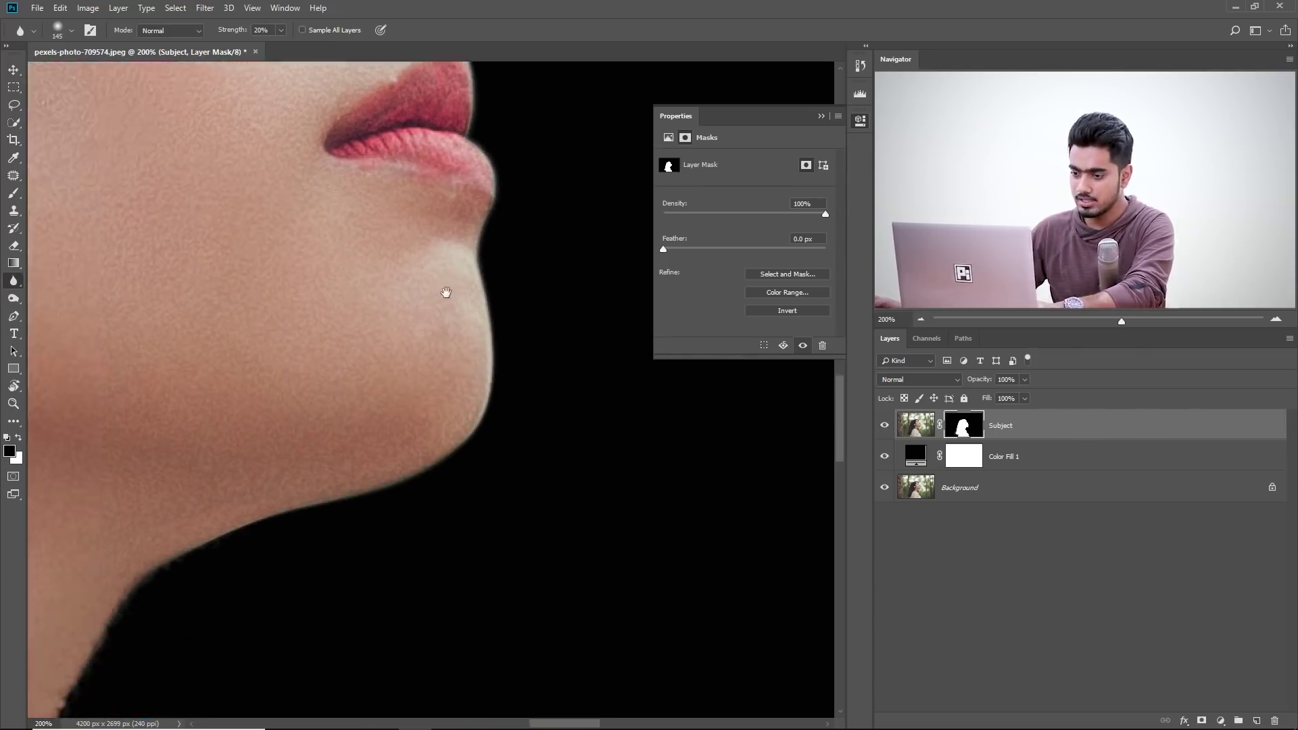
mouse_move(463, 441)
left_mouse_down()
mouse_move(489, 374)
mouse_move(405, 478)
mouse_move(173, 516)
mouse_move(345, 530)
mouse_move(307, 521)
left_mouse_up()
mouse_move(512, 274)
left_mouse_down()
mouse_move(498, 367)
mouse_move(547, 537)
mouse_move(414, 298)
mouse_move(608, 464)
left_mouse_up()
left_click_drag(594, 527, 715, 469)
left_click_drag(567, 584, 571, 606)
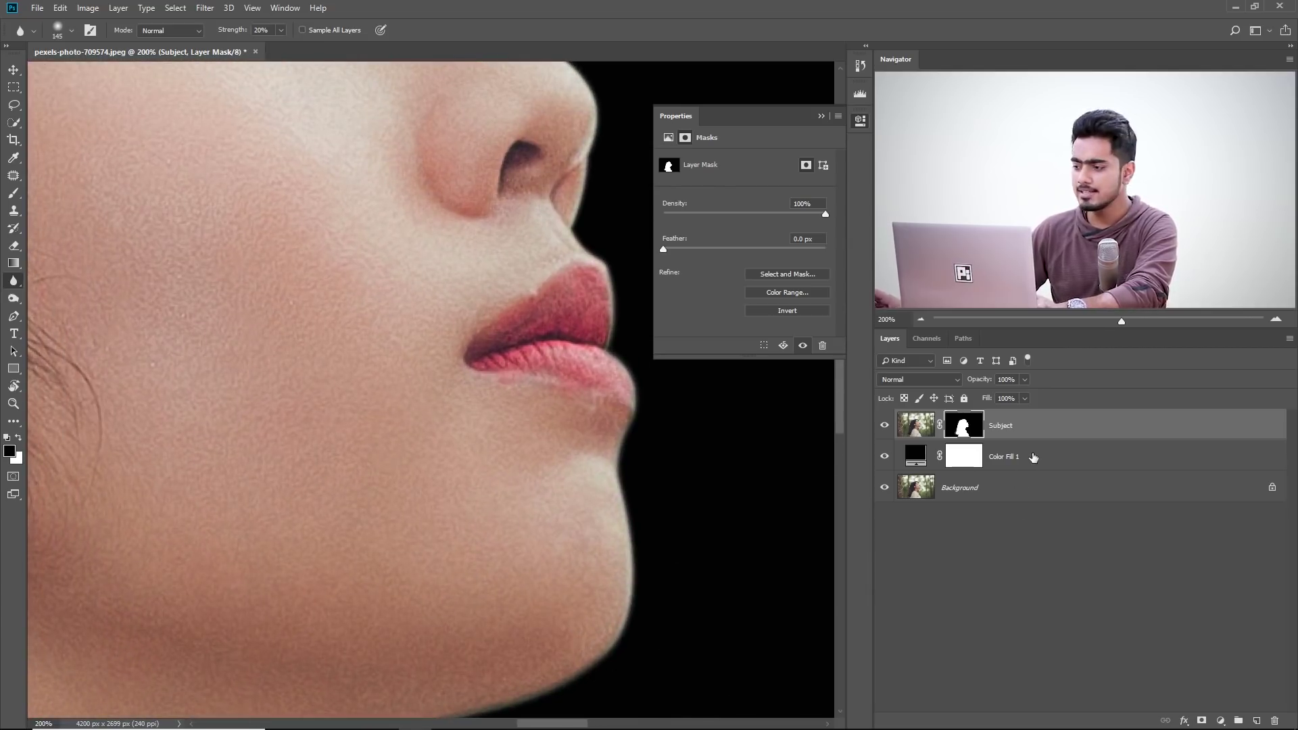
Delete the black Color Fill 1 layer between the Subject and Background layers
left_click(1115, 451)
left_click_drag(1138, 438, 1190, 460)
key("ctrl+z")
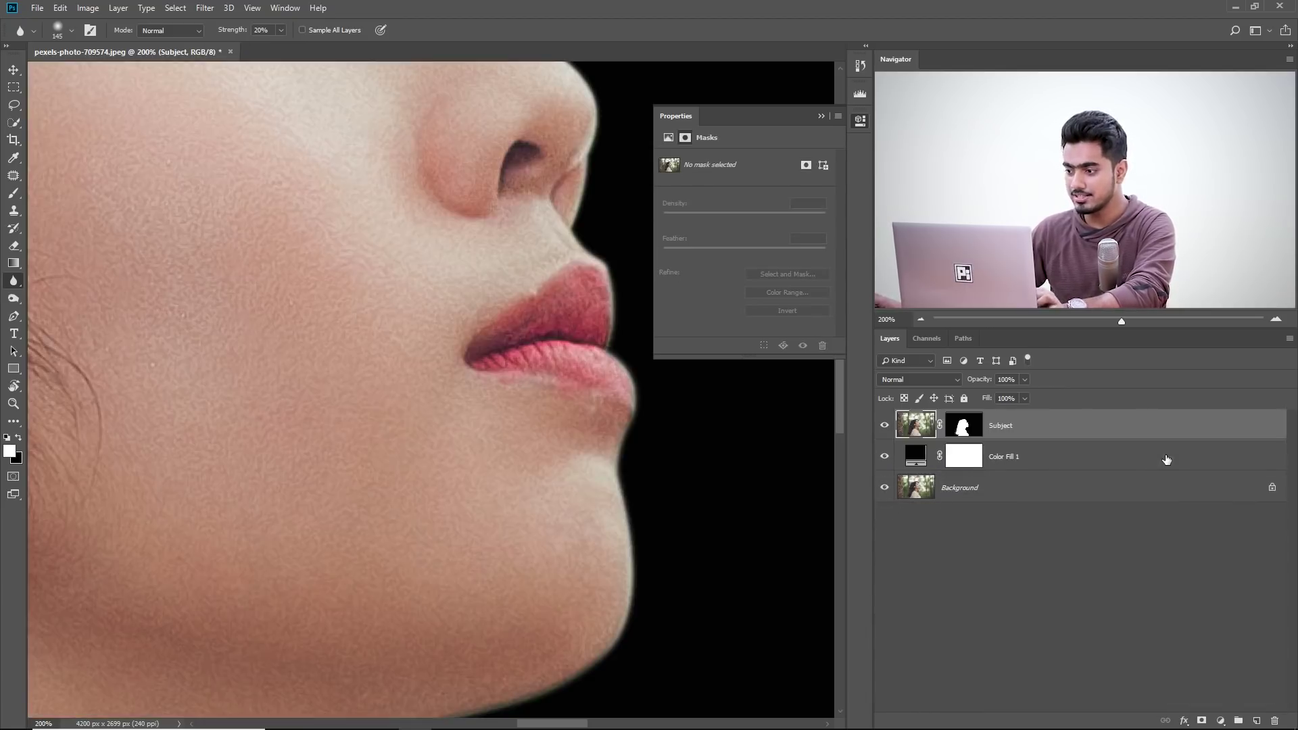
left_click(1123, 457)
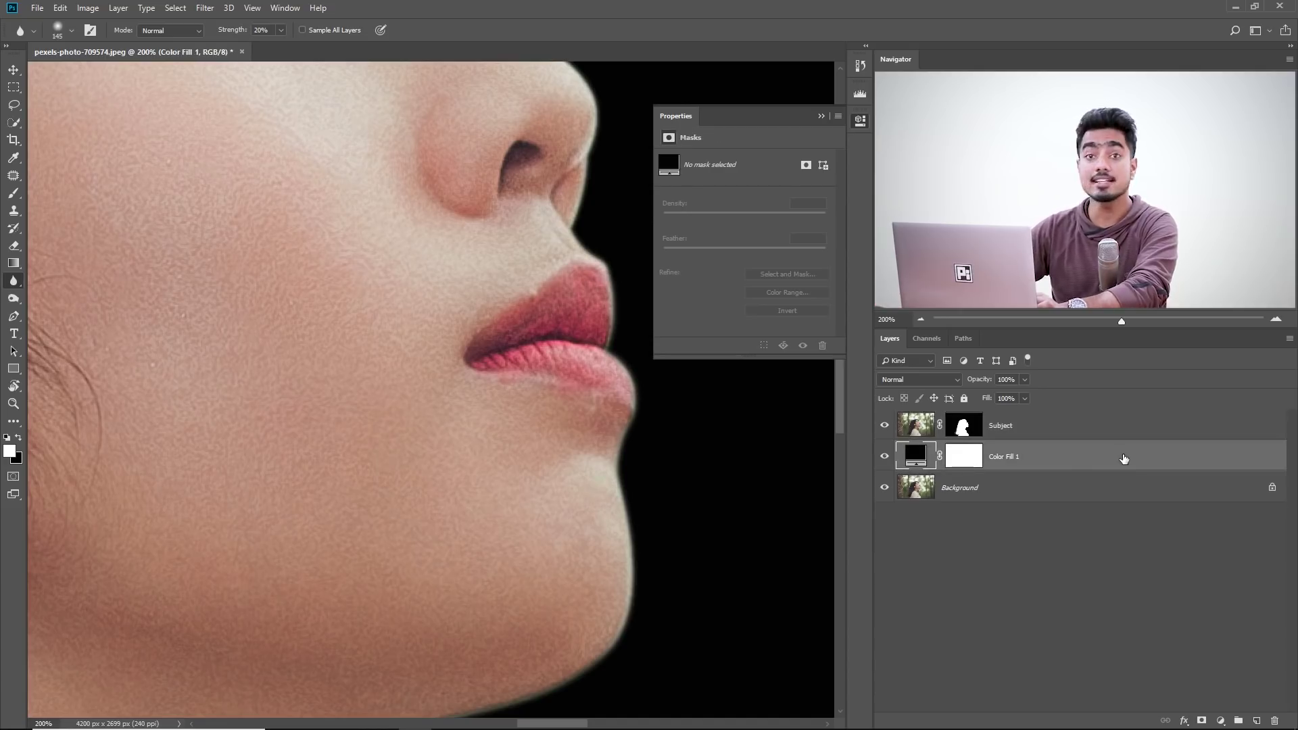
key("Delete")
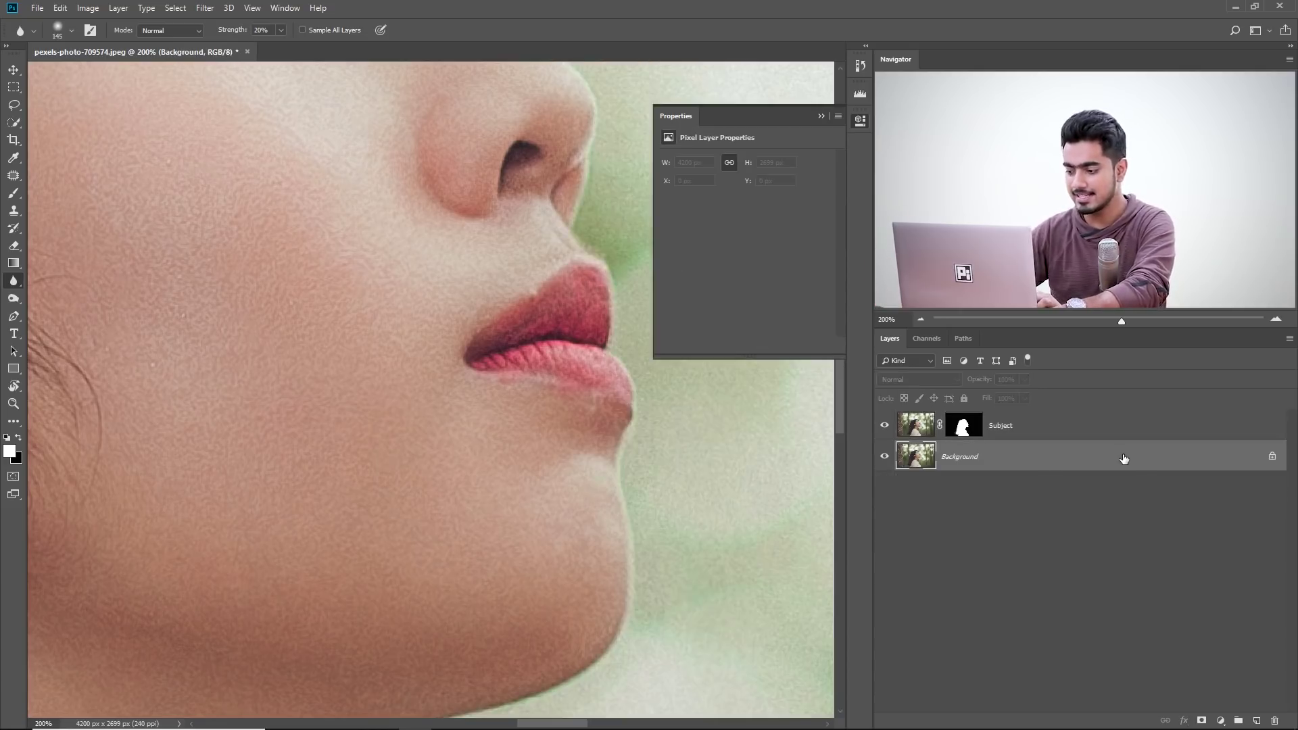
Add a Levels adjustment layer directly above the Subject layer
key("ctrl+minus")
key("ctrl+minus")
key("ctrl+minus")
key("ctrl+minus")
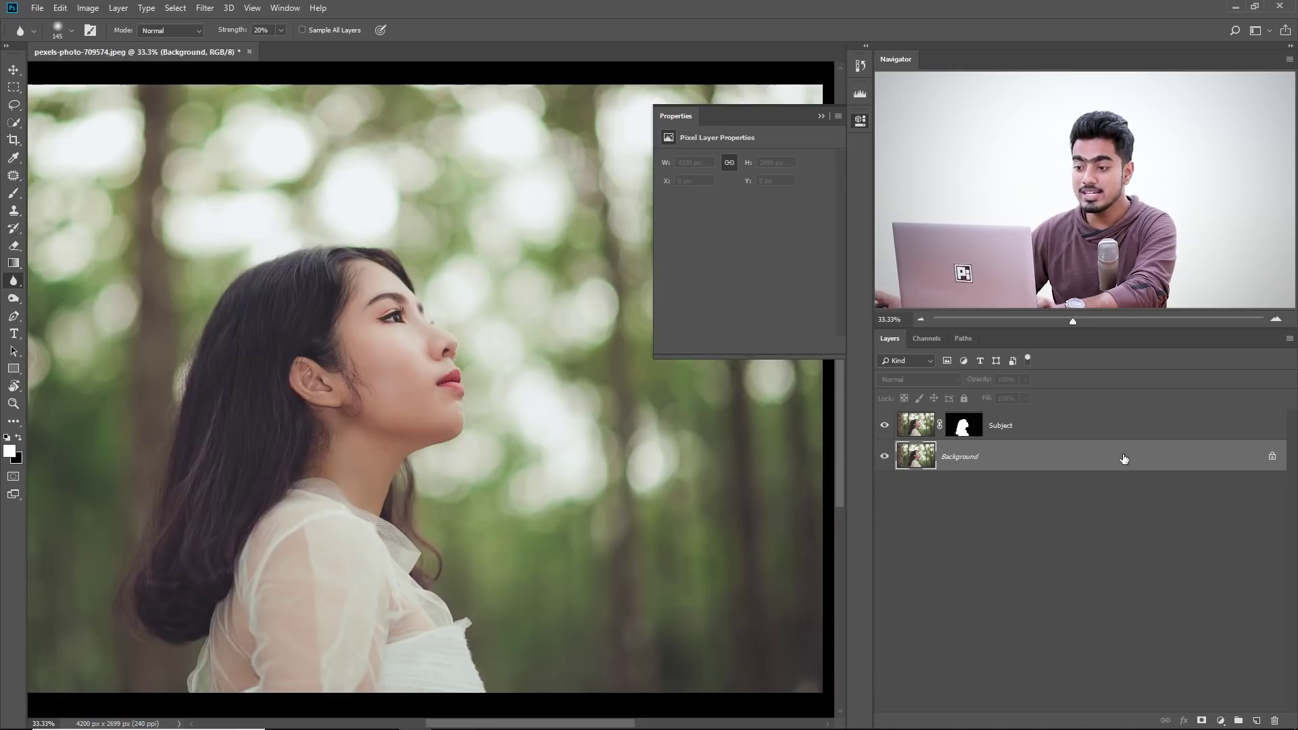
left_click_drag(399, 319, 439, 351)
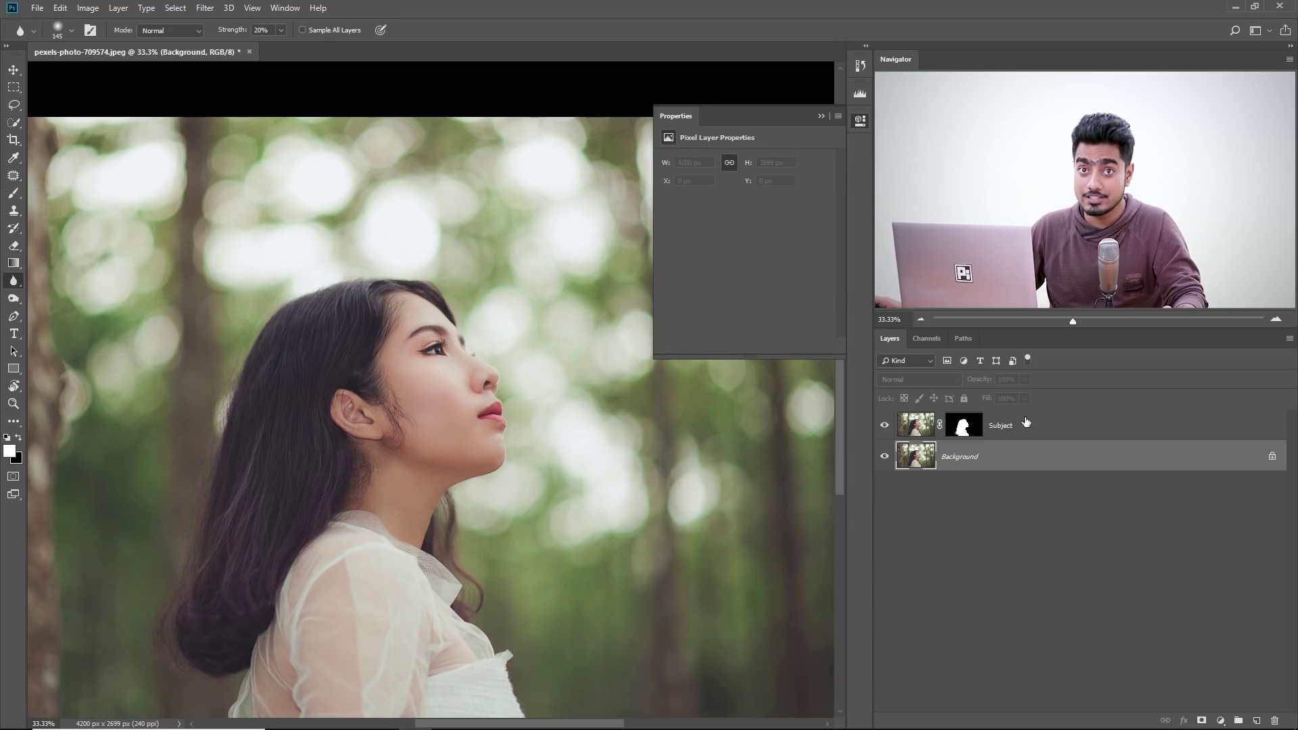
left_click(1054, 425)
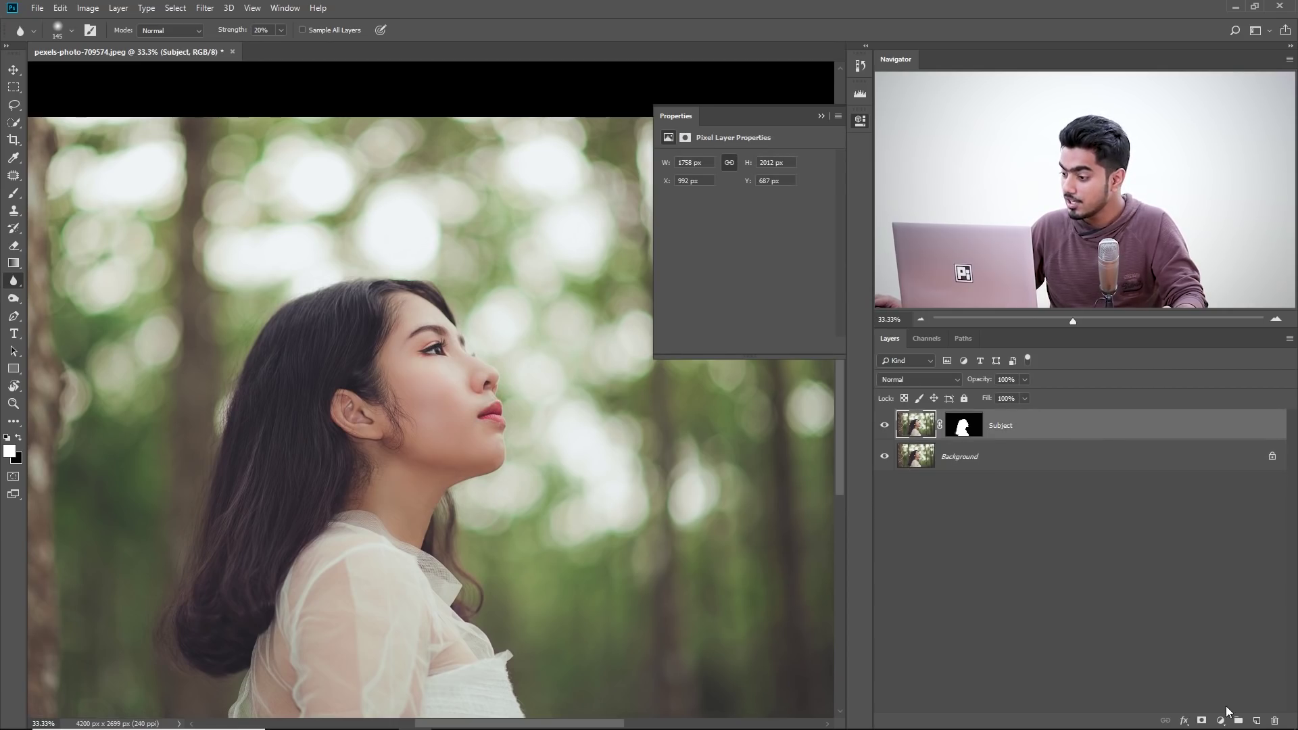
left_click(1222, 720)
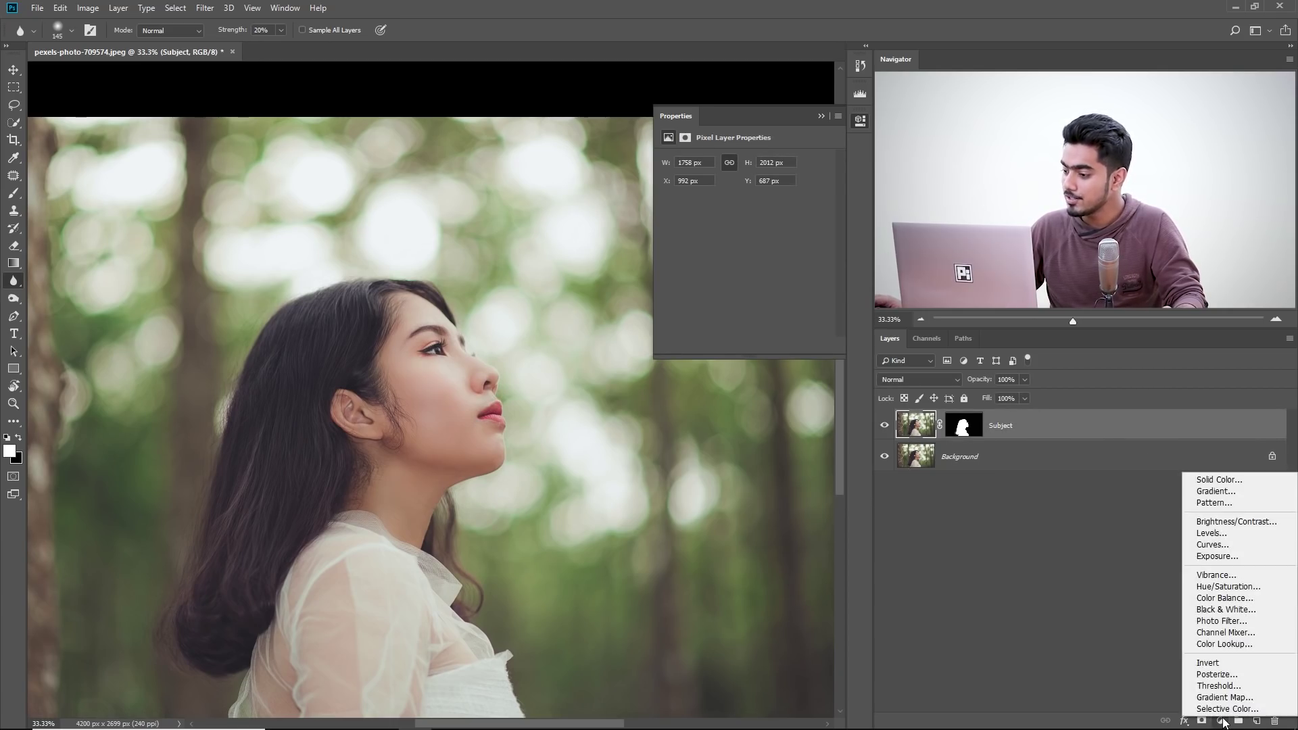
left_click(1218, 533)
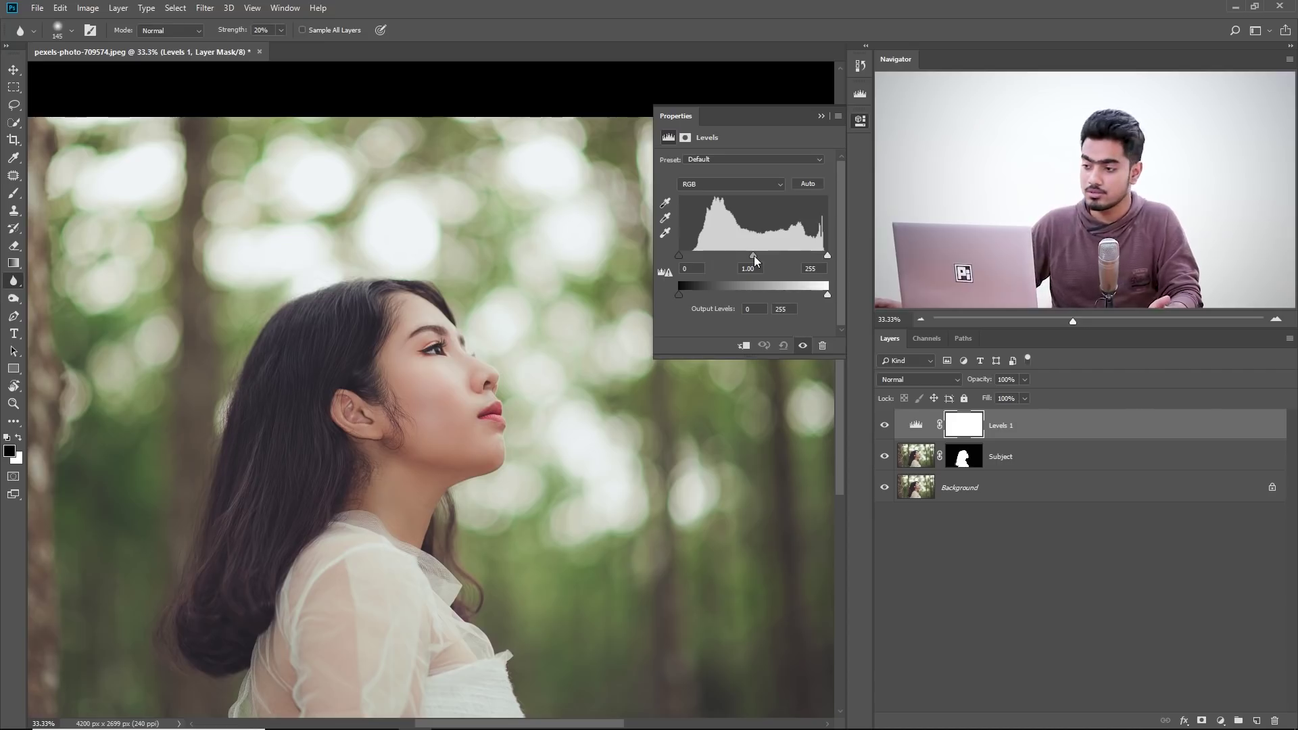
Reset the trial midtone change, lower the Levels white input to 212 and clip the adjustment to the Subject layer
mouse_move(753, 257)
left_mouse_down()
mouse_move(738, 257)
mouse_move(771, 257)
left_mouse_up()
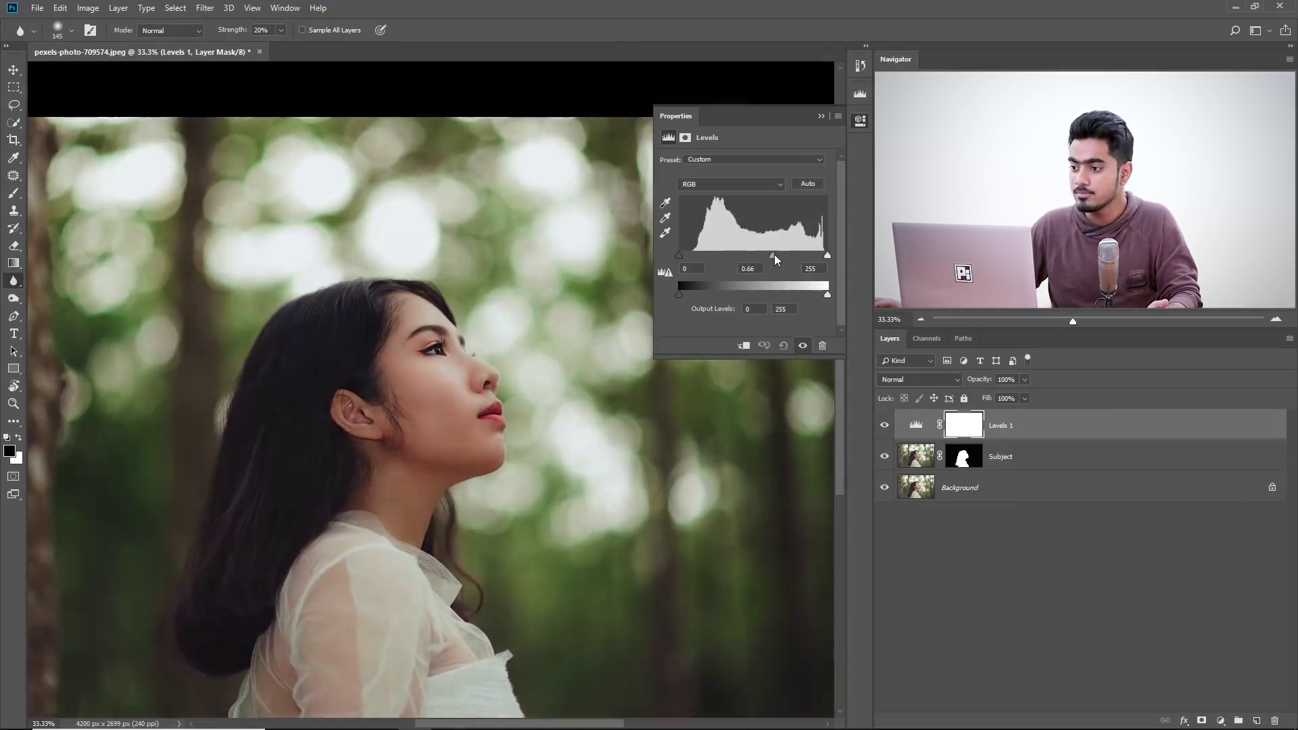
left_click(783, 346)
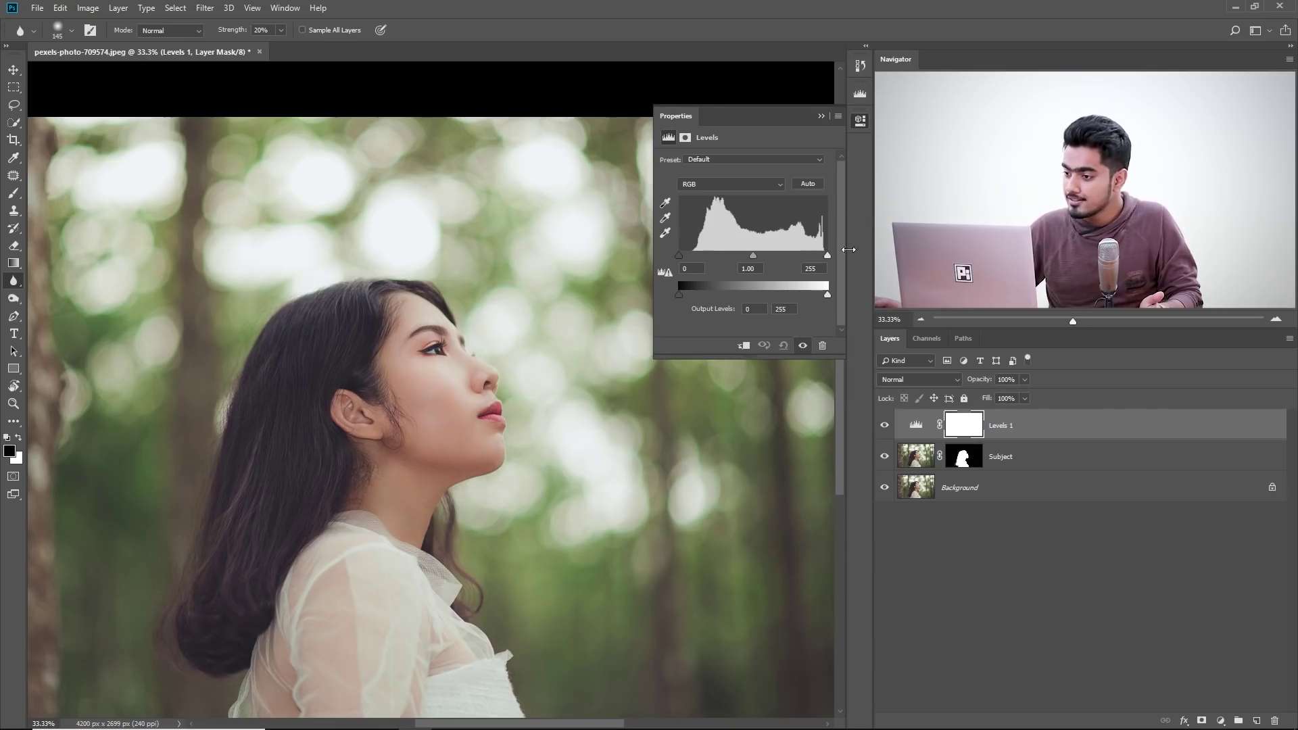
left_click_drag(829, 257, 802, 253)
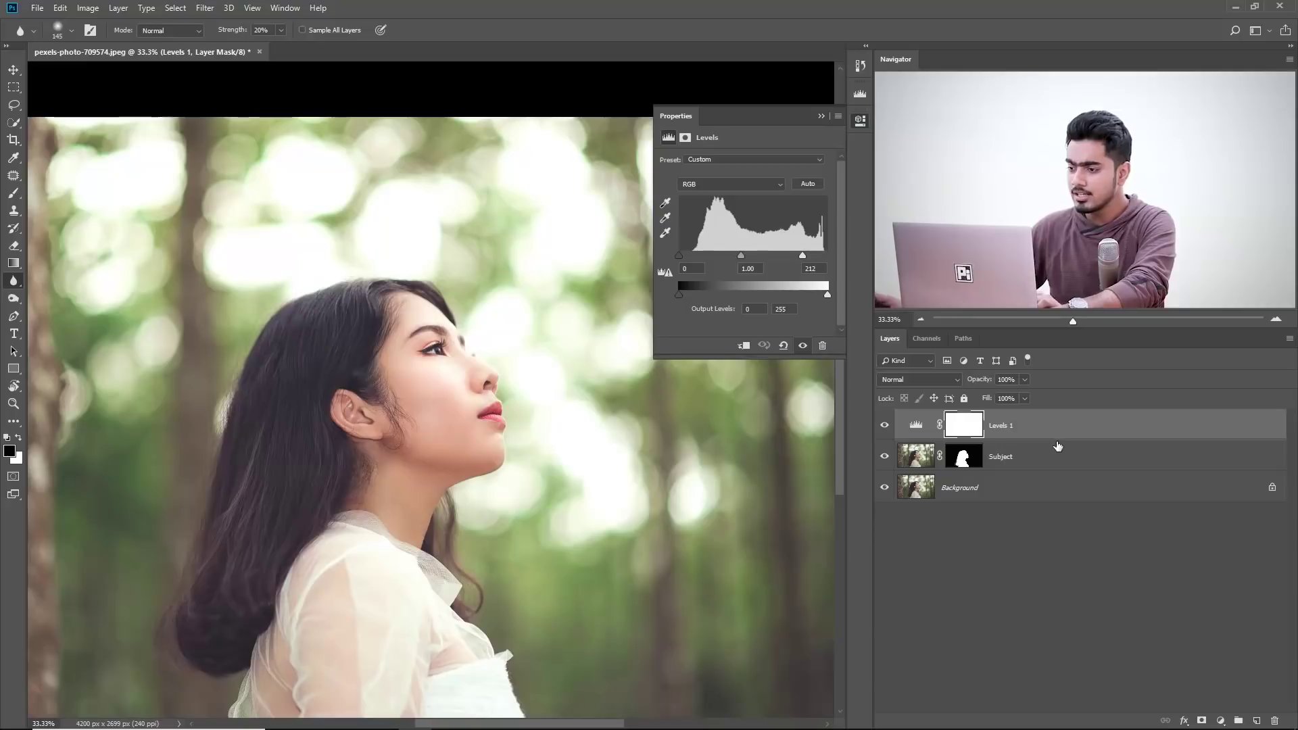
left_click(744, 346)
mouse_move(368, 446)
left_mouse_down()
mouse_move(355, 372)
mouse_move(356, 383)
left_mouse_up()
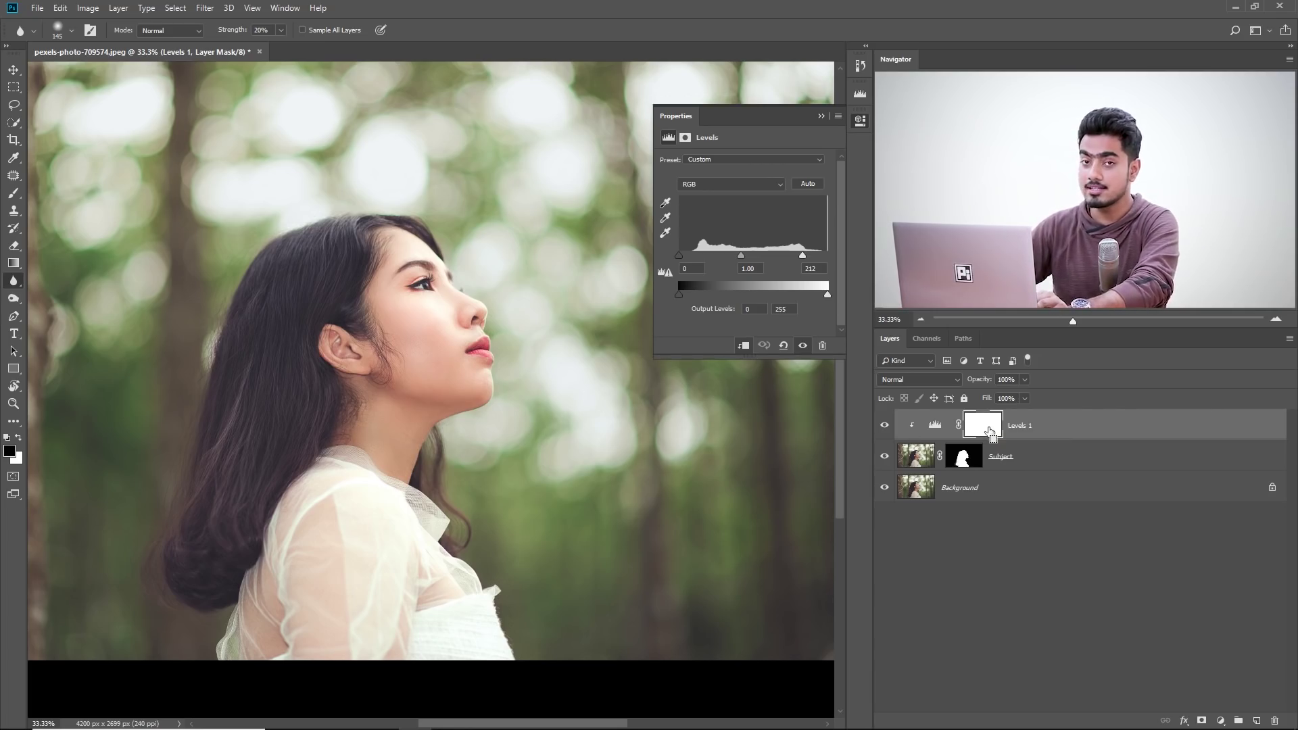
Invert the Levels 1 mask to black and set up a white brush with 20% flow
key("ctrl+i")
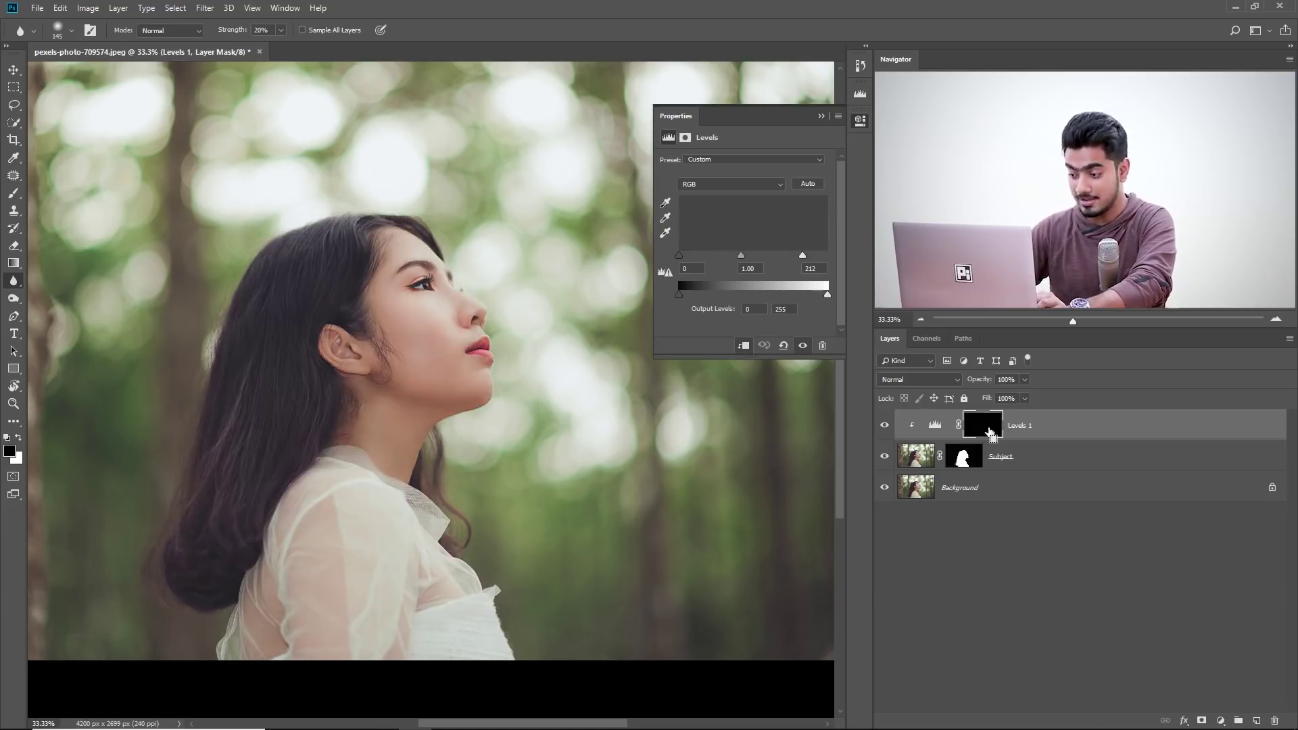
key("ctrl+1")
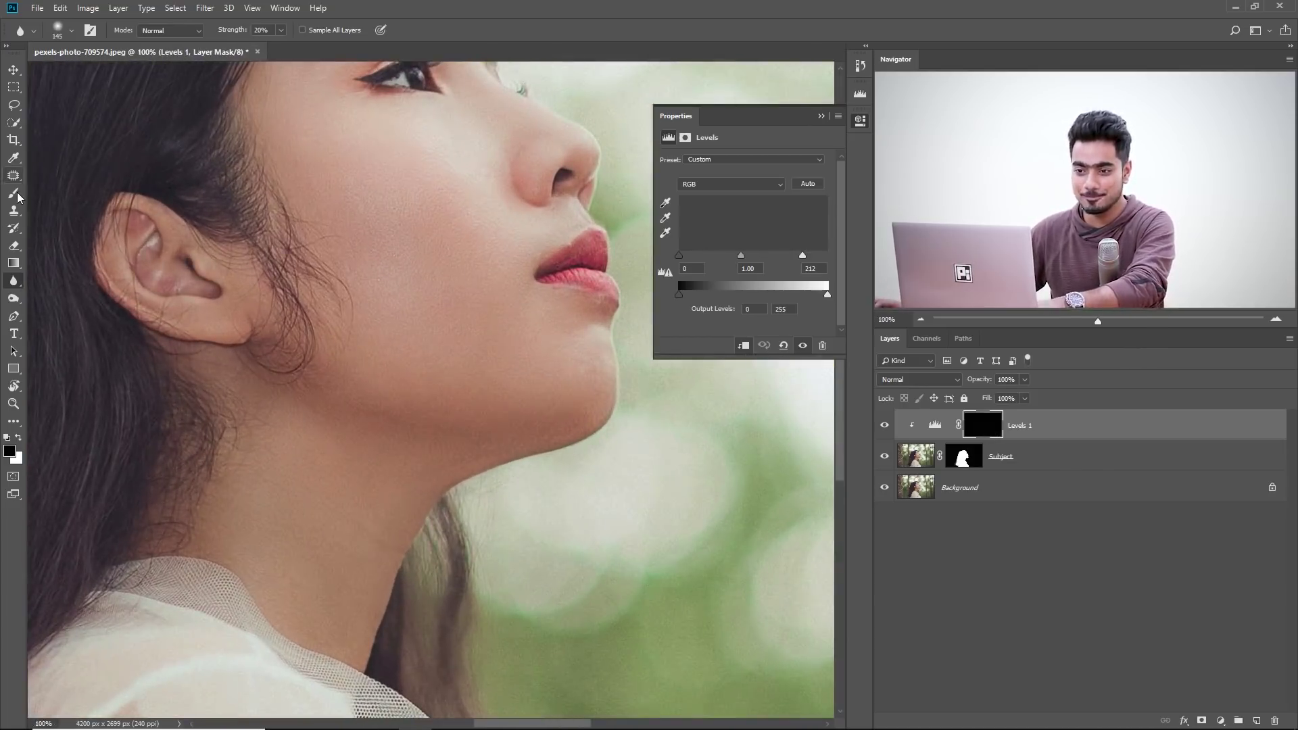
left_click(16, 195)
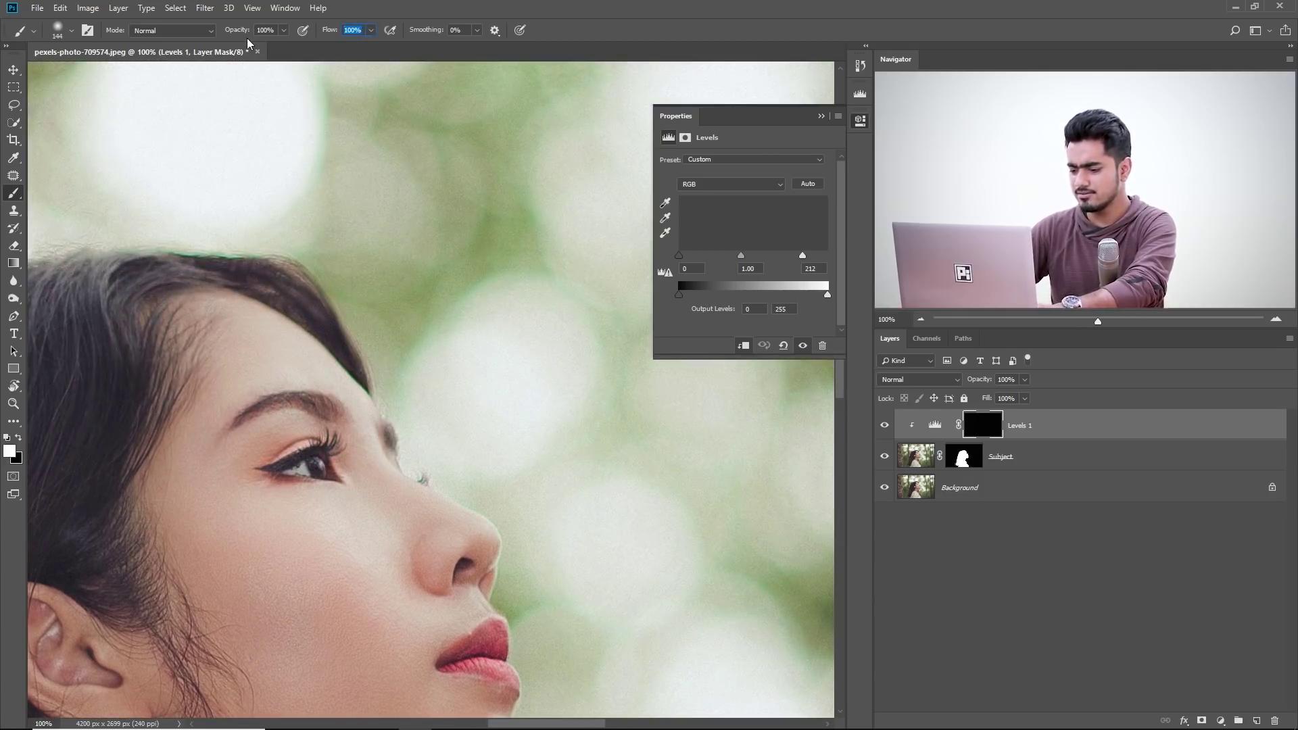
type("20")
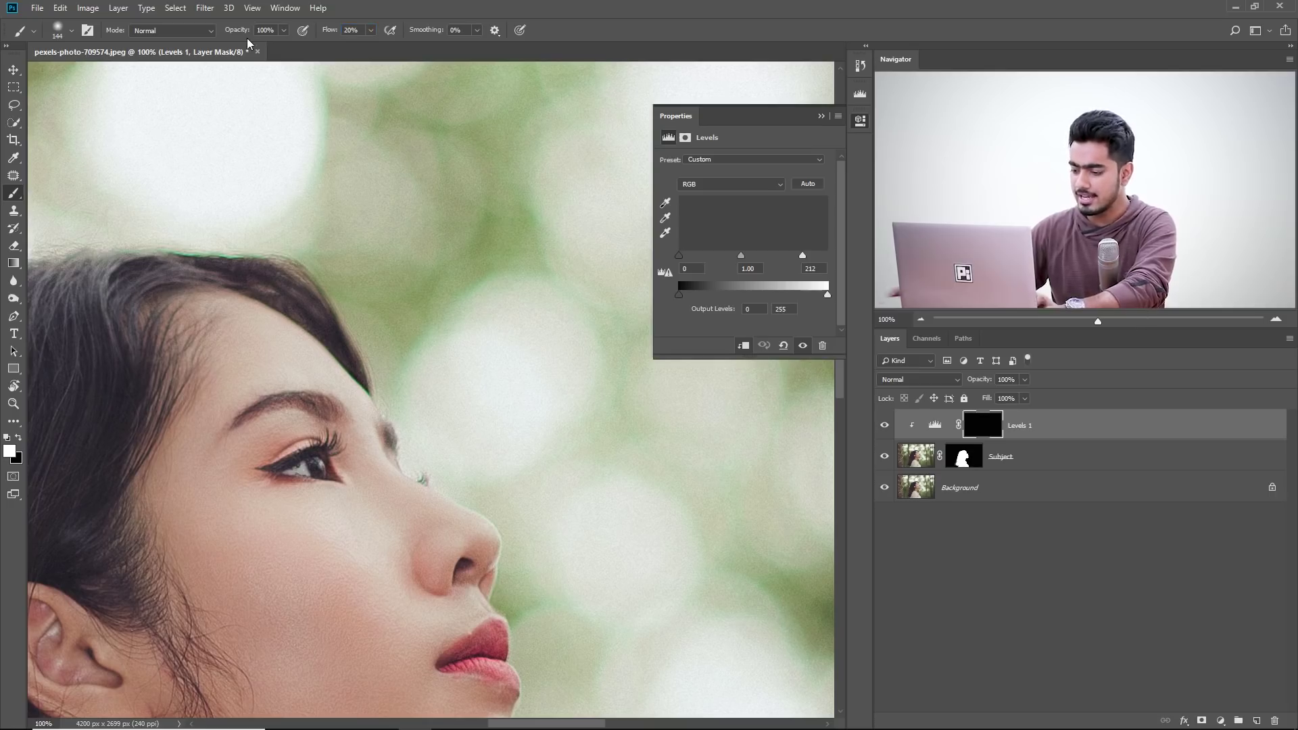
Paint white on the Levels 1 mask along the forehead and brow edge with a soft brush, adjusting its size as needed
right_click(356, 314, "alt")
left_click_drag(356, 354, 414, 293)
right_click(412, 318, "alt")
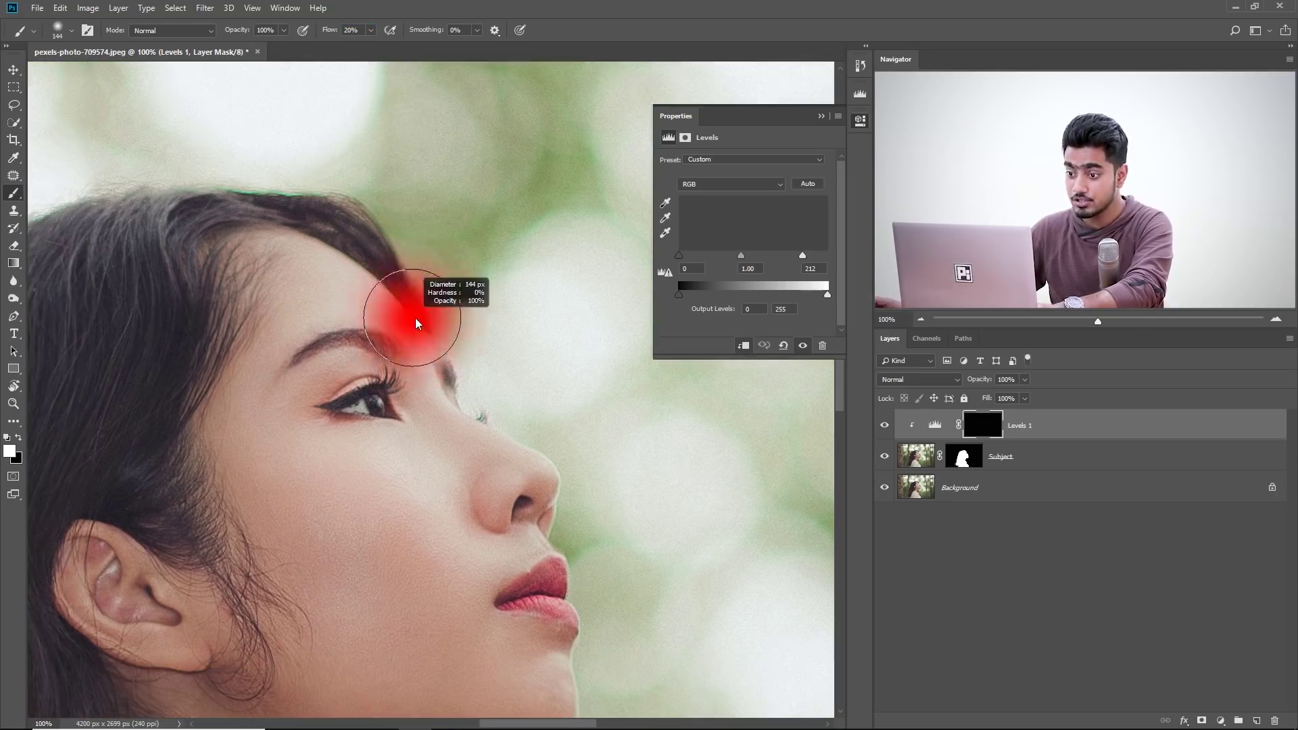
left_click_drag(443, 301, 486, 358)
right_click(436, 314, "alt")
left_click_drag(495, 411, 353, 166)
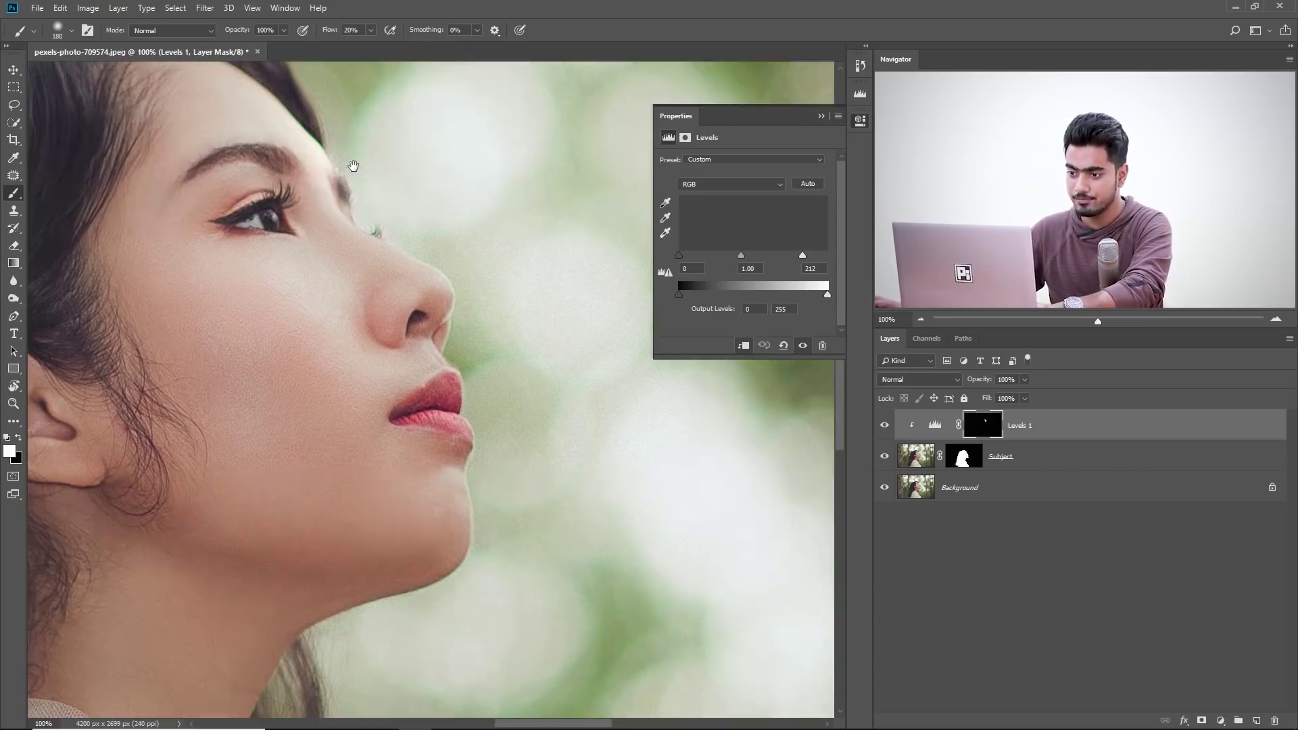
right_click(394, 217, "alt")
Brighten the outer edge of the nose bridge and tip by painting white on the Levels 1 mask with a smaller brush
key("ctrl+plus")
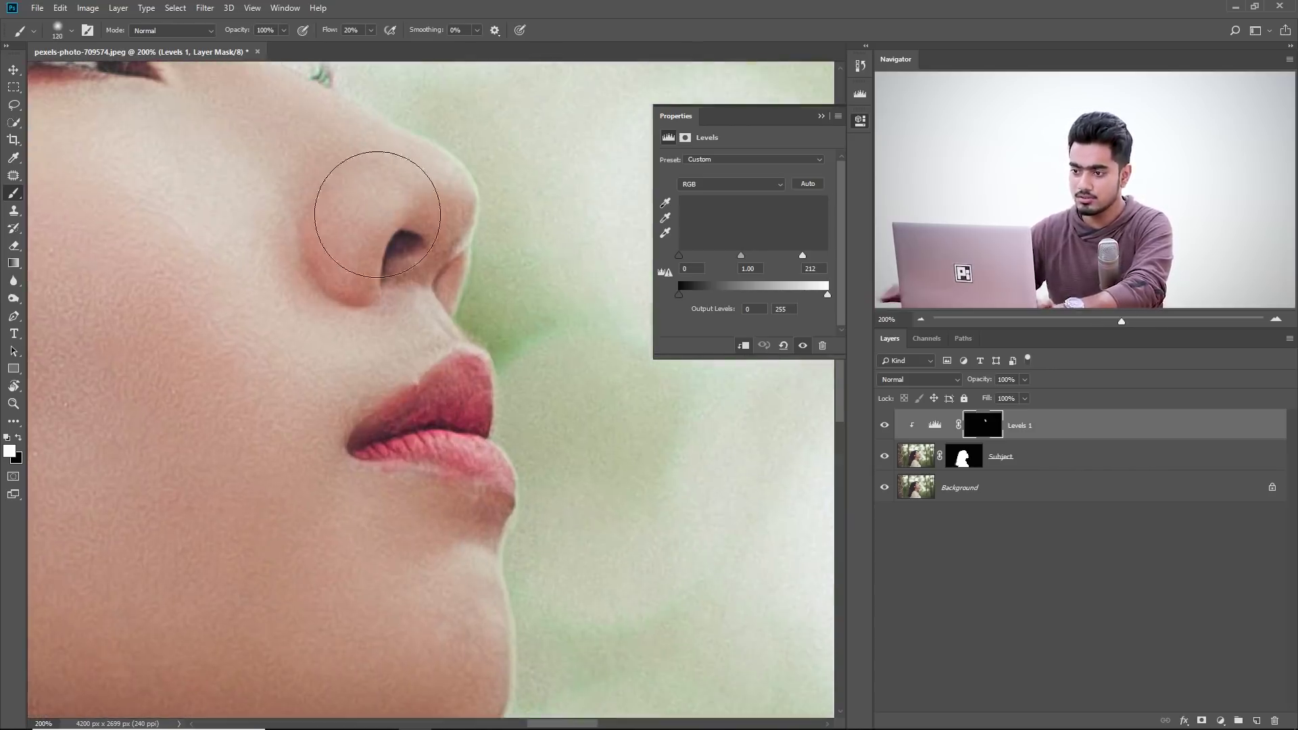
left_click_drag(342, 194, 363, 420)
scroll(305, 333, "up", 1)
right_click(281, 278, "alt")
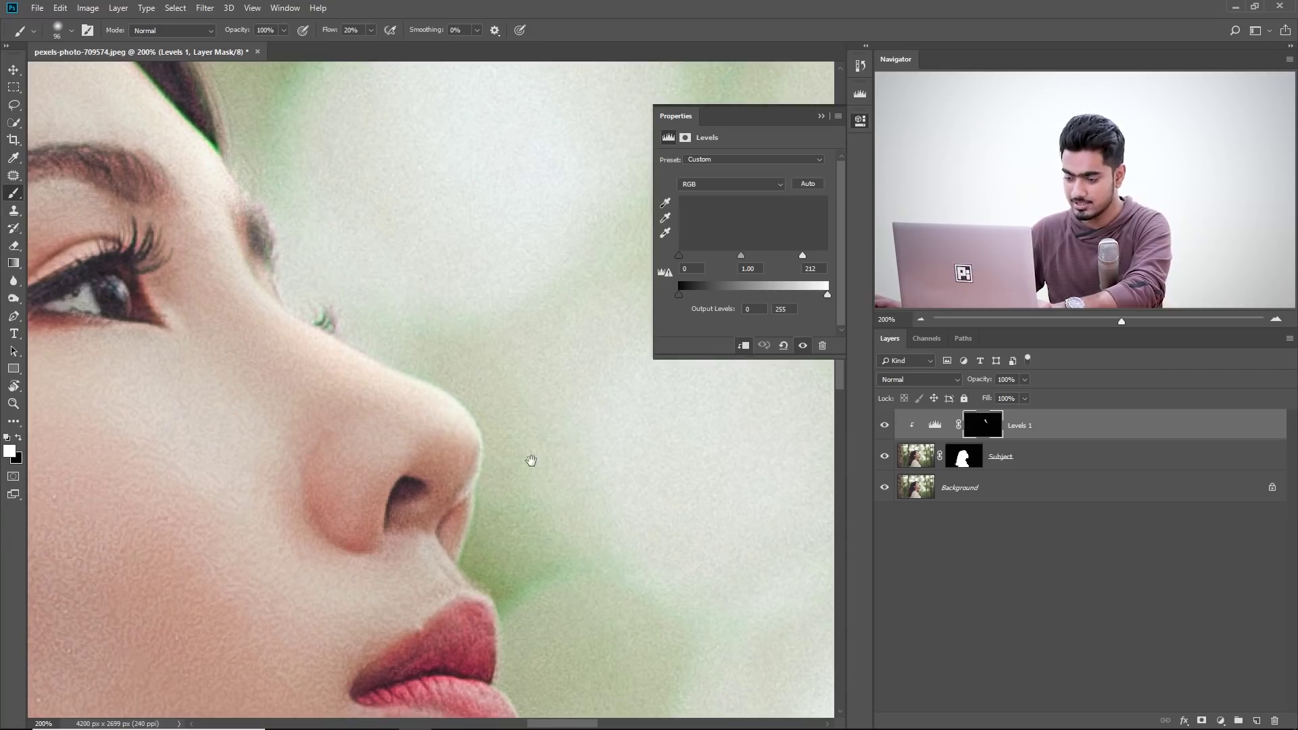
left_click_drag(527, 459, 449, 362)
right_click(399, 448, "alt")
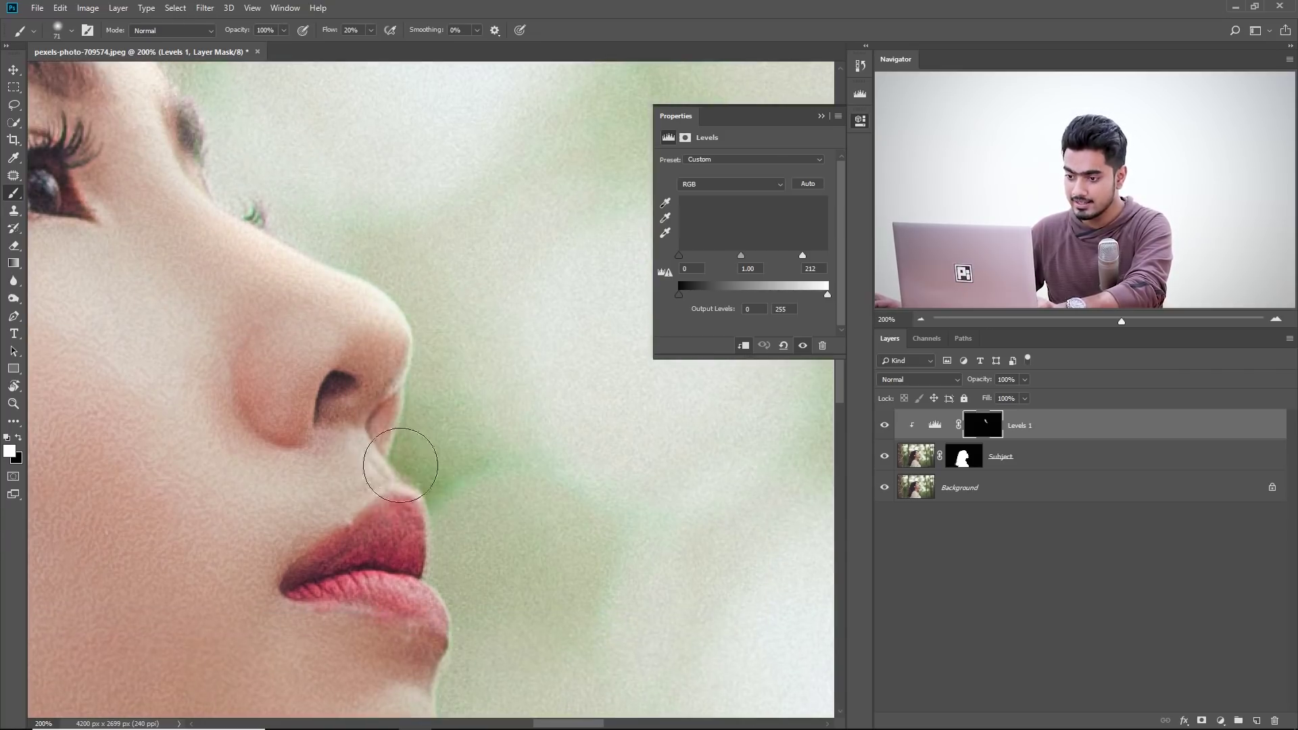
Paint white on the Levels 1 mask along the lips and chin, reducing the brush to about 31 px at the chin
left_click_drag(421, 478, 402, 362)
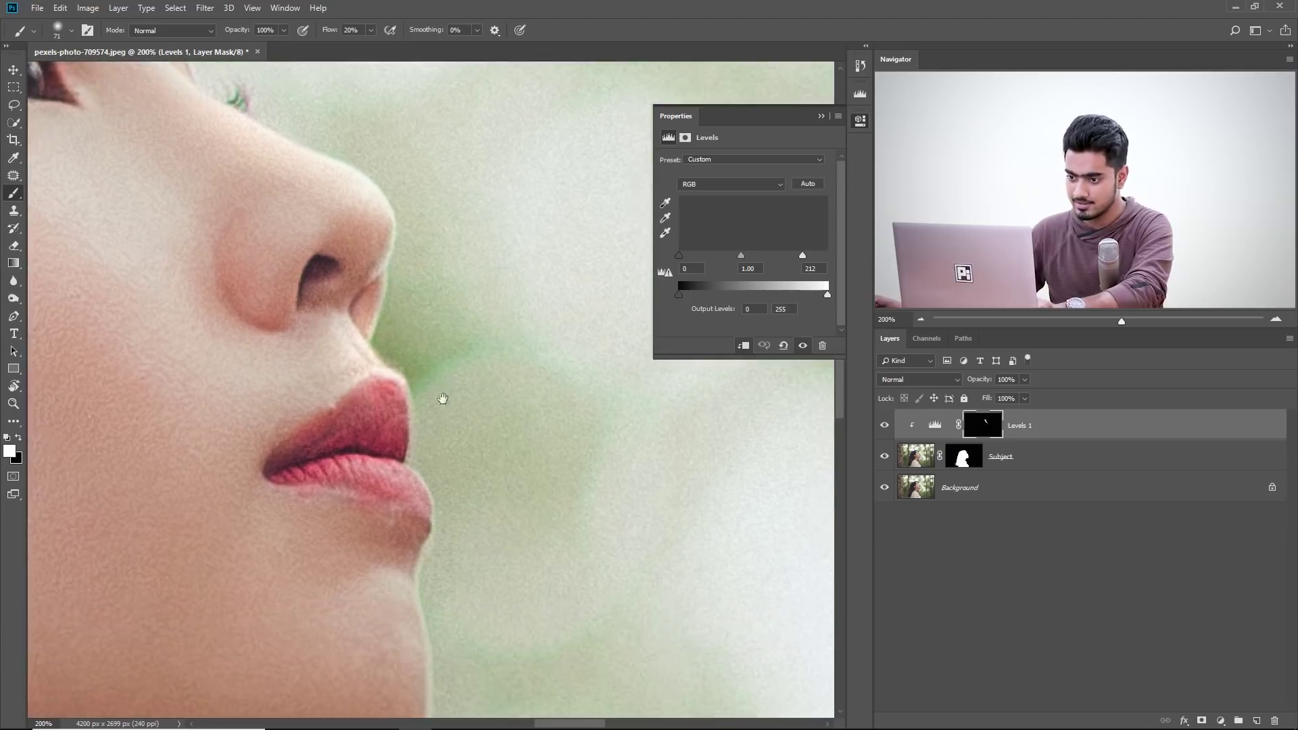
left_click_drag(455, 498, 457, 464)
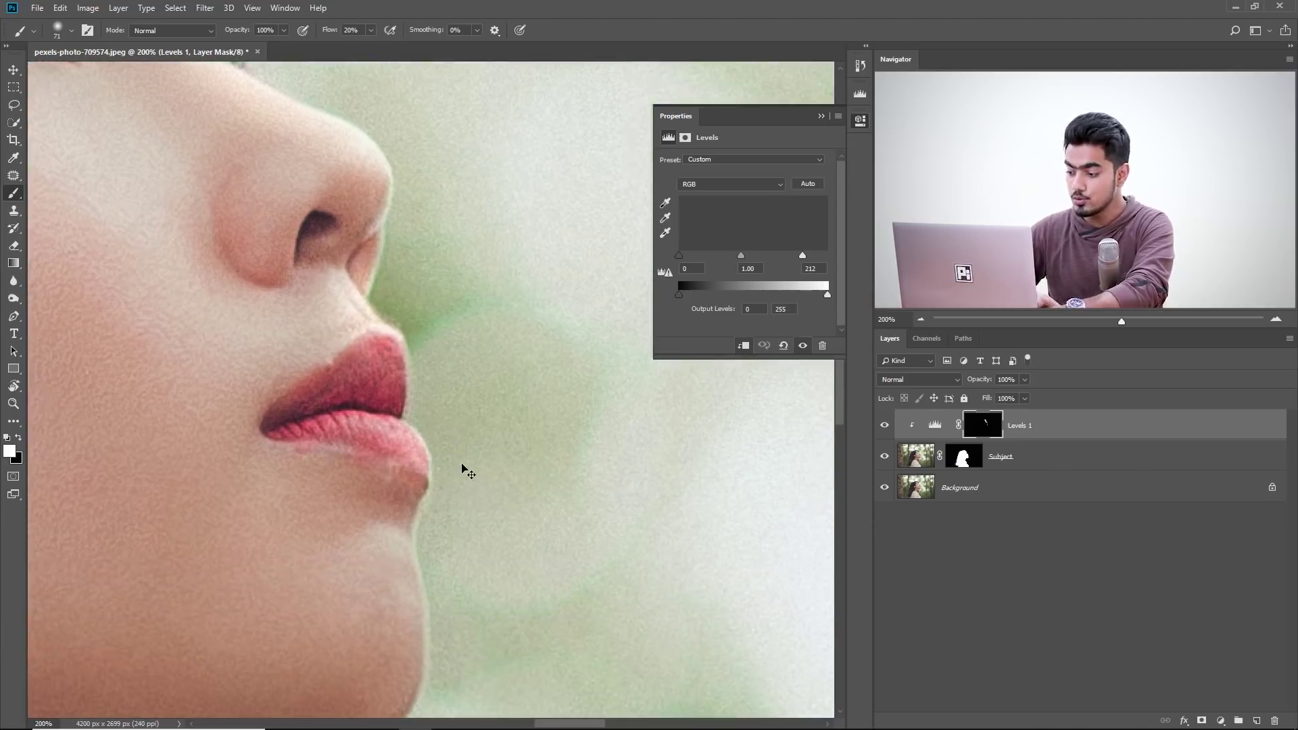
key("ctrl+plus")
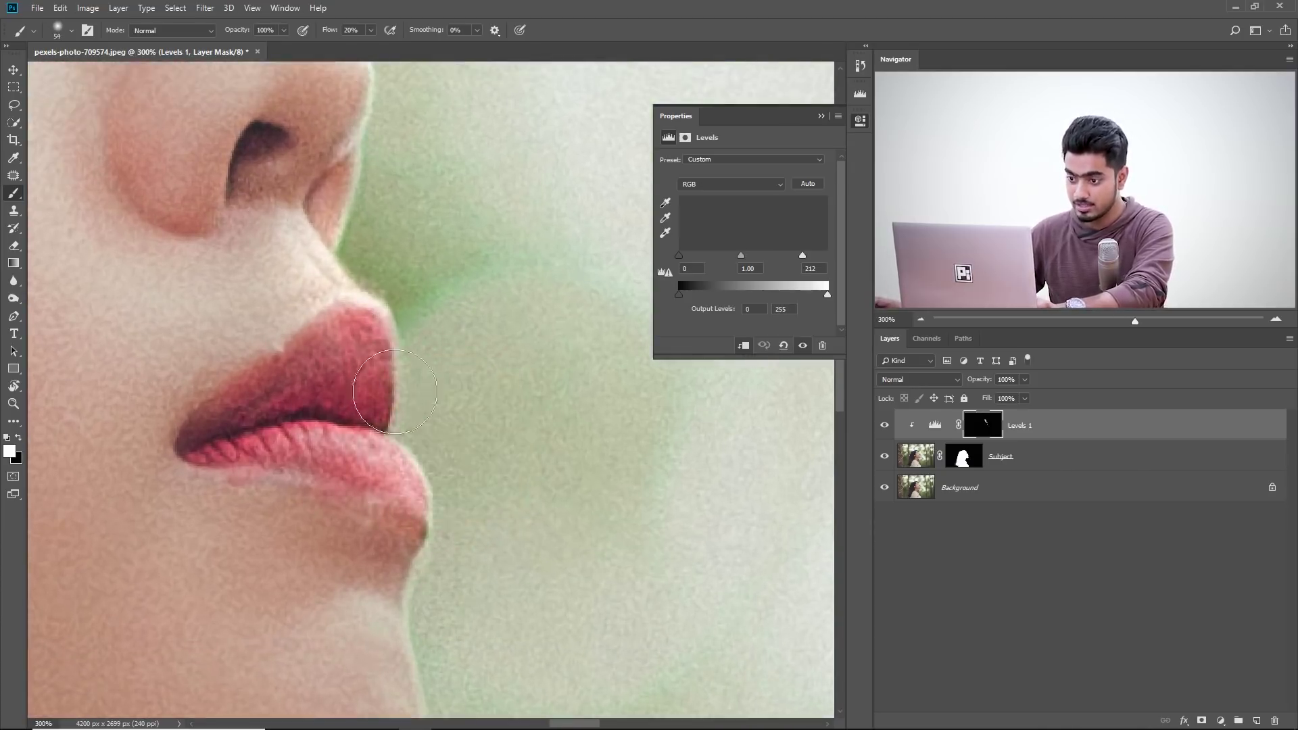
left_click_drag(446, 465, 443, 358)
left_click_drag(500, 479, 494, 391)
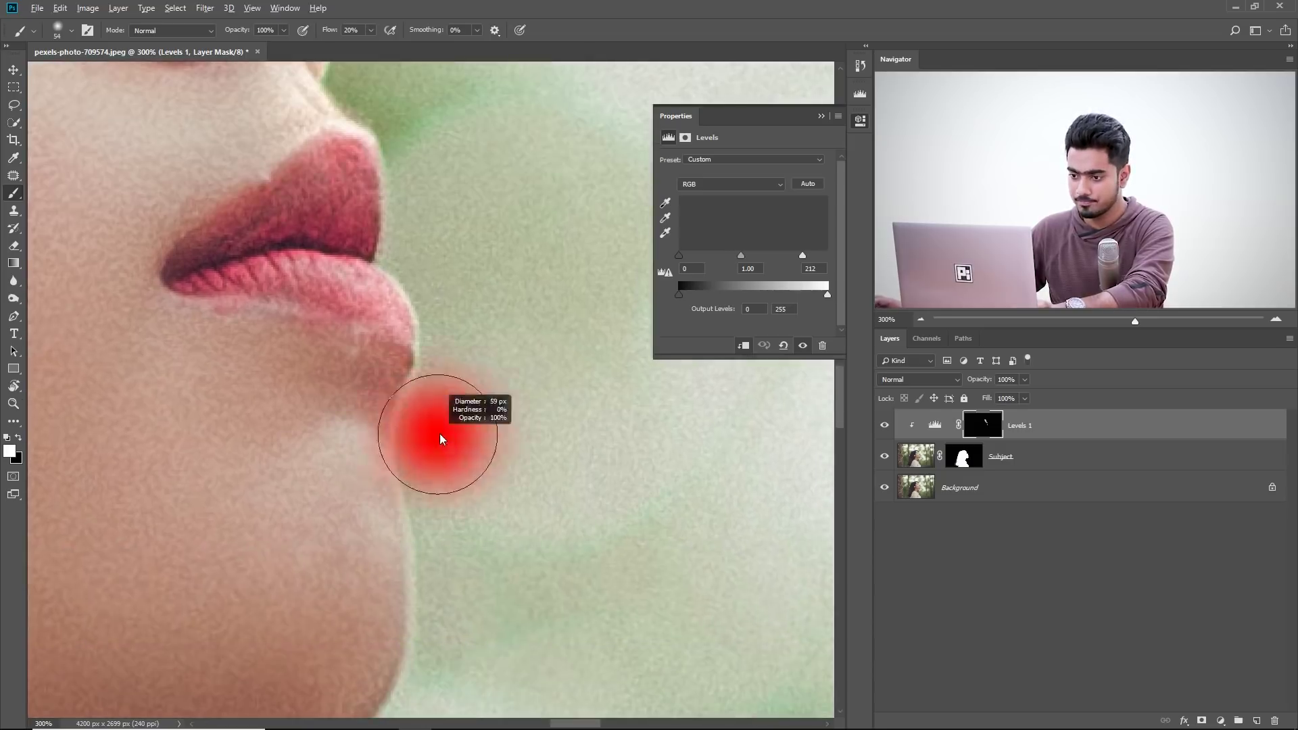
left_click_drag(406, 414, 426, 292)
right_click(428, 351, "alt")
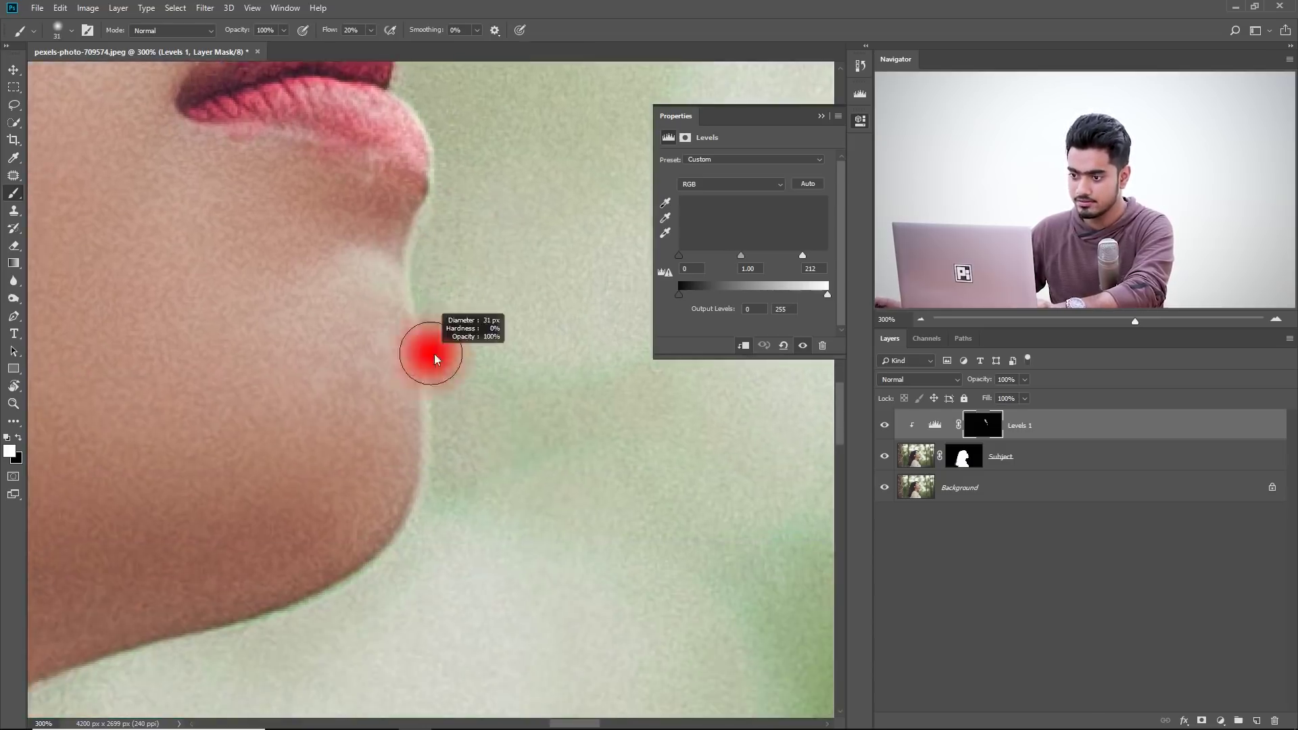
left_click_drag(457, 400, 539, 578)
Brighten the hairline above the forehead and the top of the hair on the Levels 1 mask with a larger brush
scroll(386, 281, "up", 5)
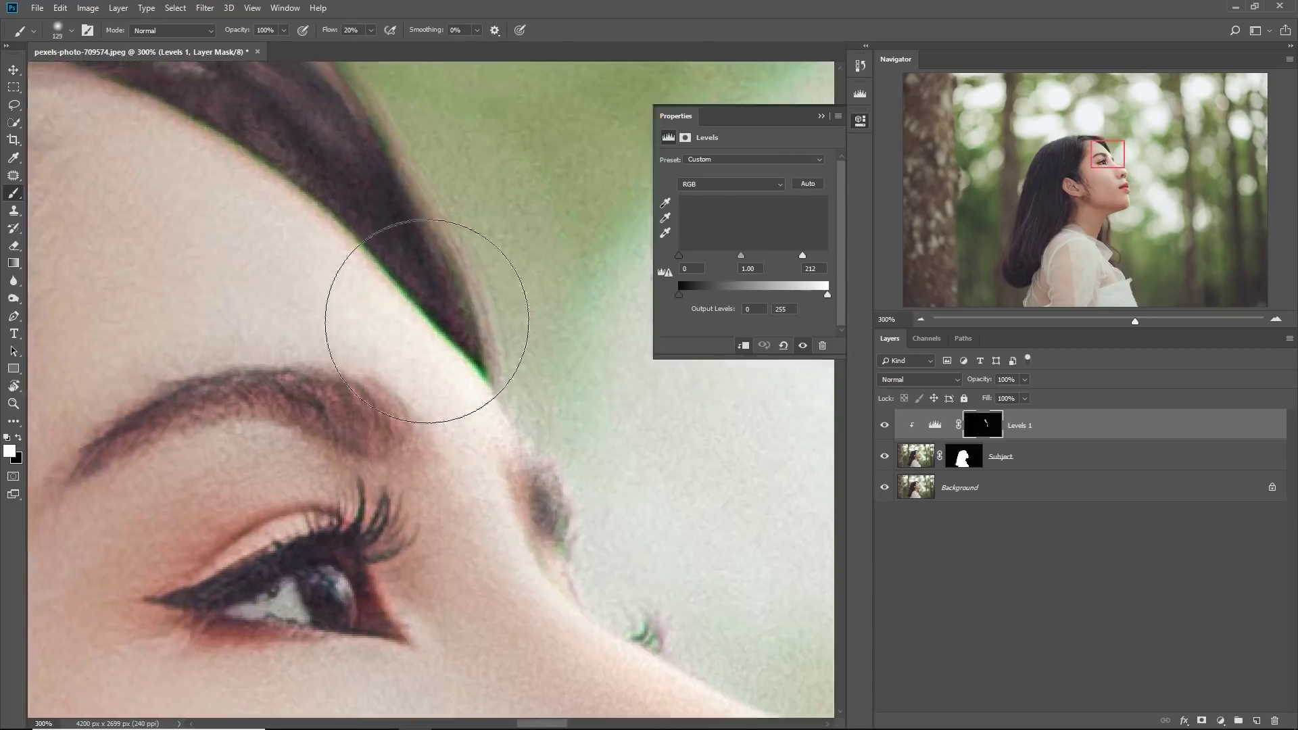
scroll(591, 434, "down", 5)
scroll(405, 316, "up", 2)
scroll(404, 315, "up", 1)
right_click(275, 261, "alt")
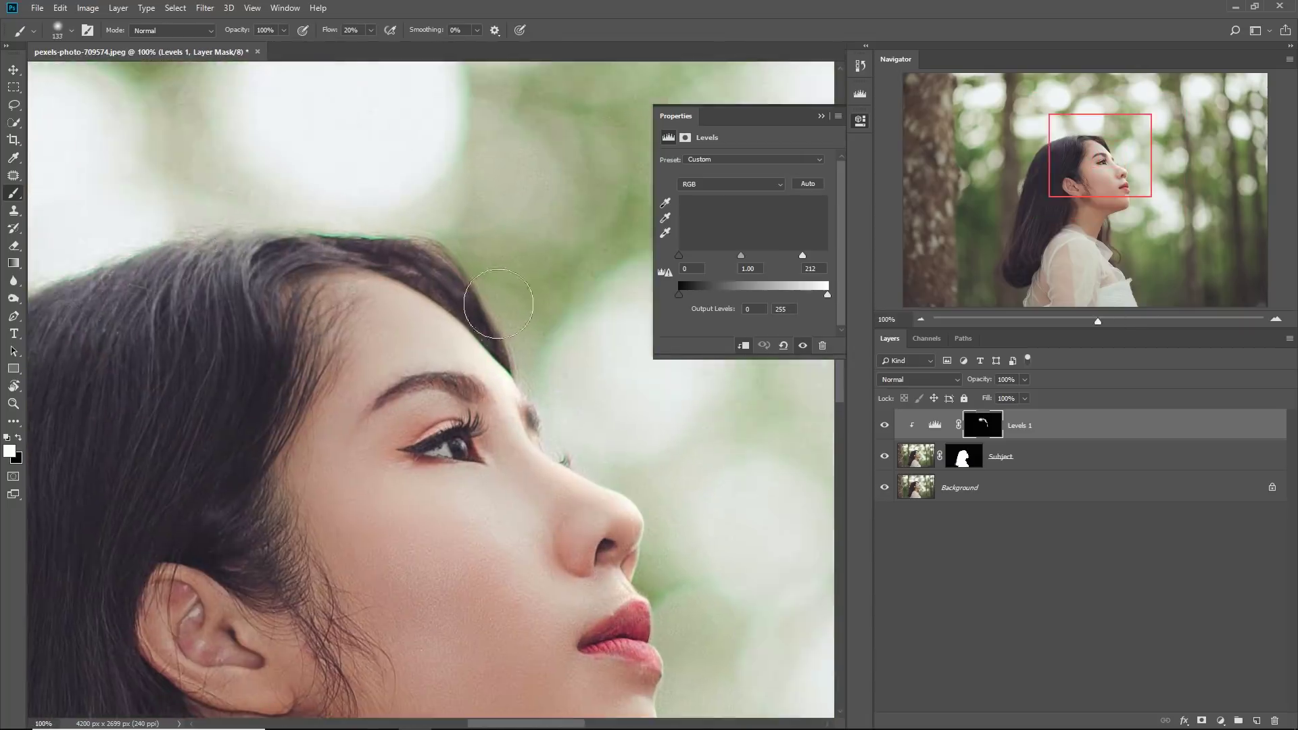
Paint white on the Levels 1 mask around the neck and the hair hanging beside it
scroll(296, 255, "left", 3)
scroll(441, 246, "down", 8)
scroll(441, 246, "right", 3)
right_click(449, 304, "alt")
right_click(456, 416, "alt")
scroll(433, 416, "down", 10)
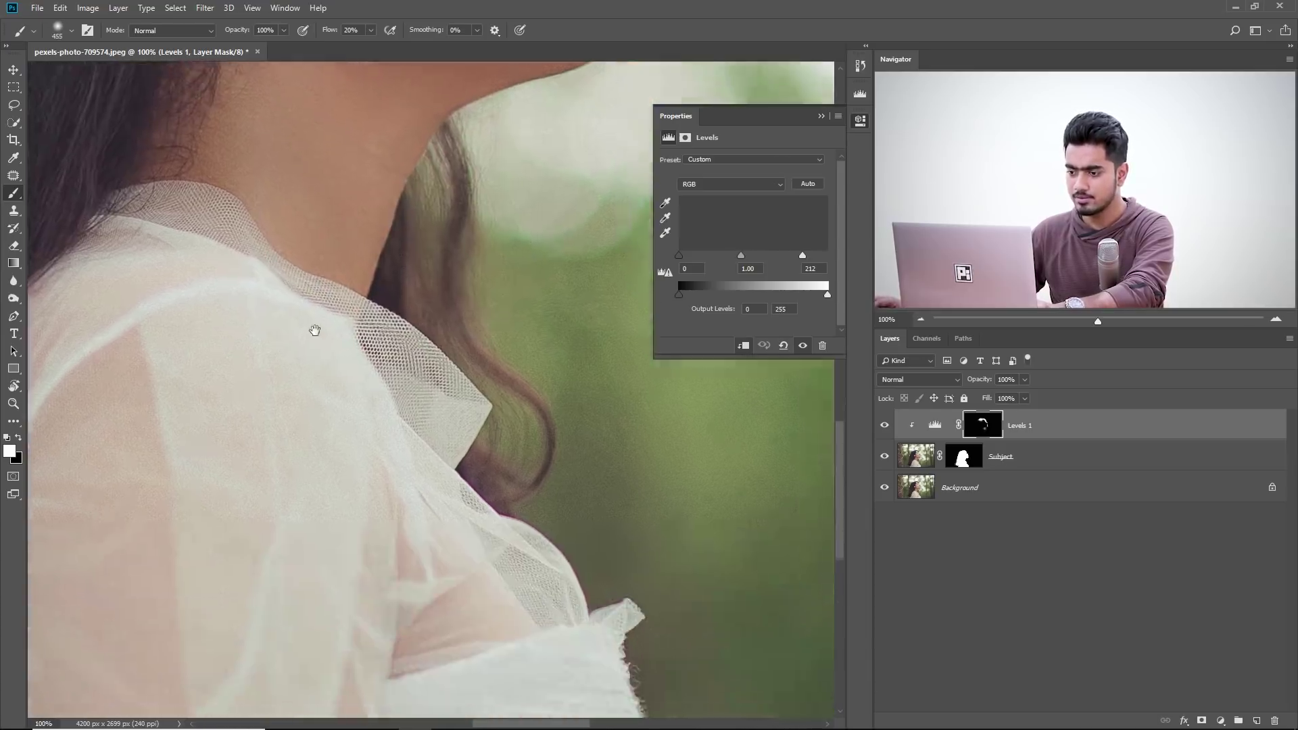
Brighten the front edge of the white dress by painting on the Levels 1 mask with a large soft brush
scroll(425, 338, "right", 2)
left_click_drag(511, 477, 502, 464)
right_click(478, 464, "alt")
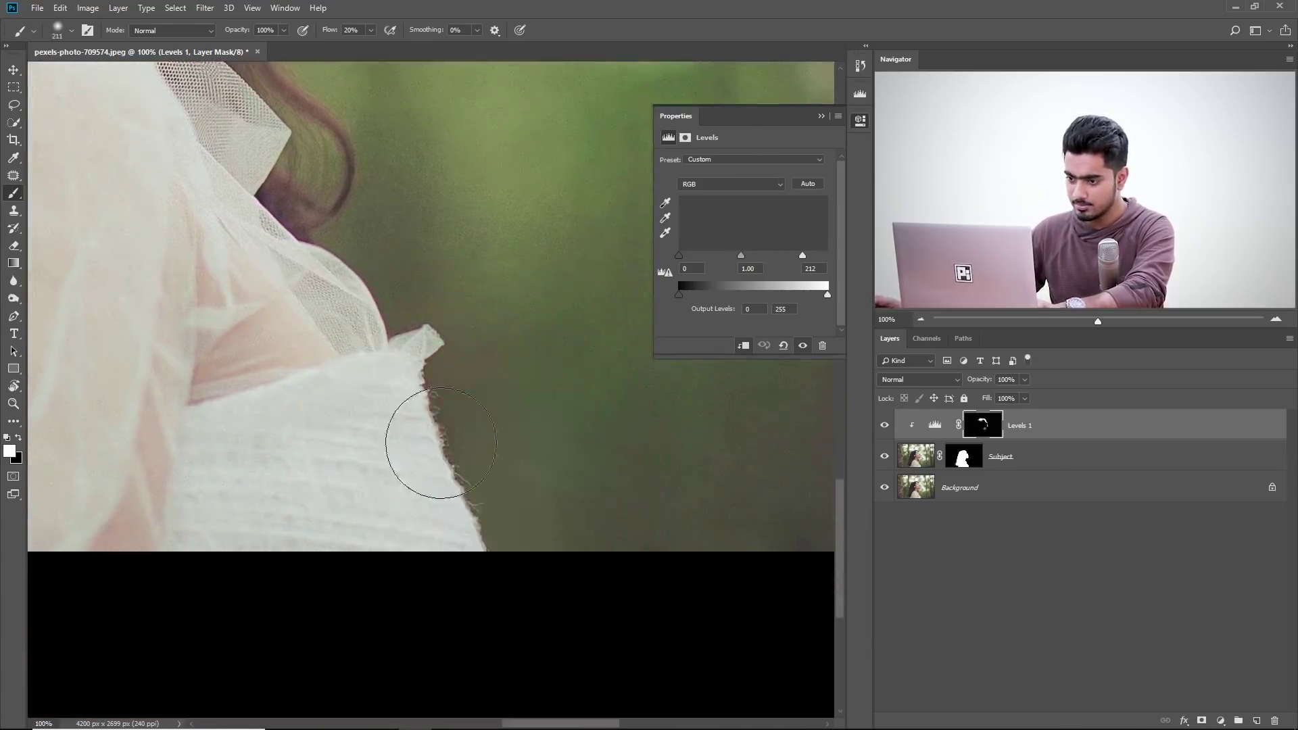
right_click(463, 406, "alt")
scroll(435, 405, "up", 5)
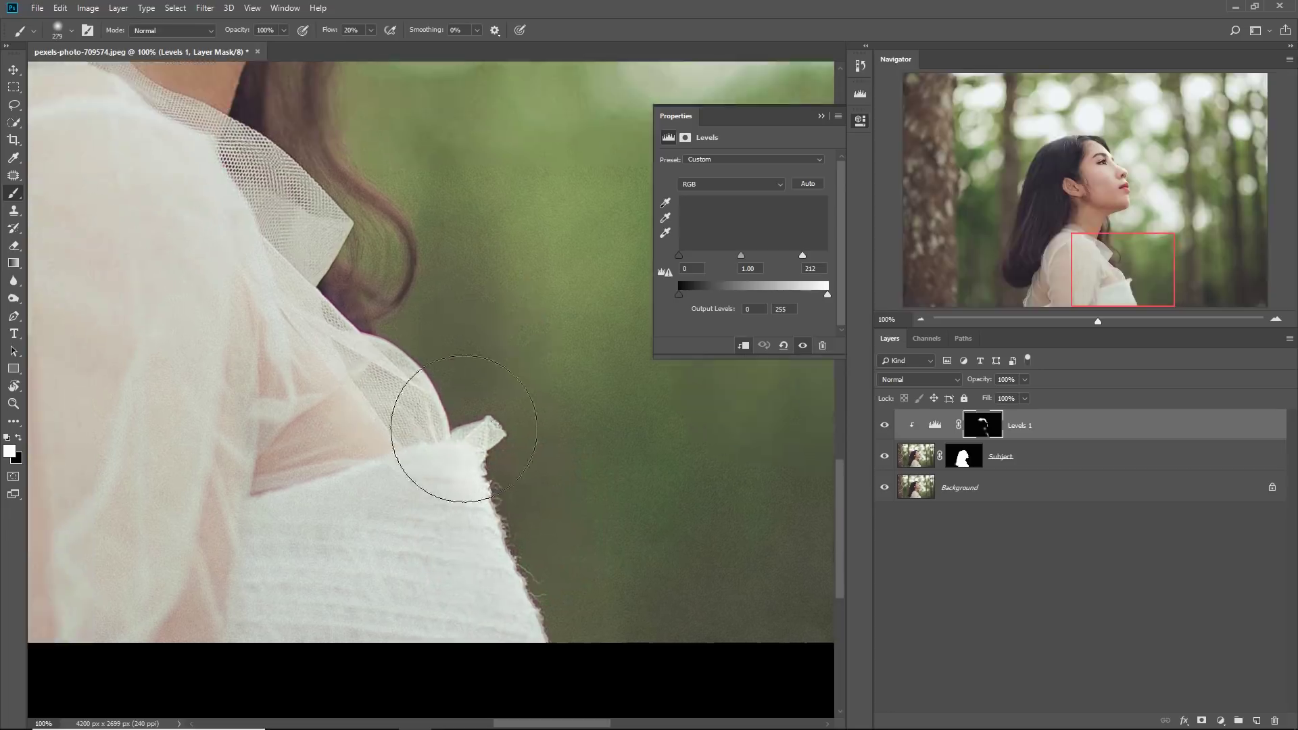
left_click_drag(371, 371, 546, 481)
Paint white on the Levels 1 mask from the back of the sleeve up along the outer hair to the crown
scroll(546, 481, "down", 4)
right_click(194, 435, "alt")
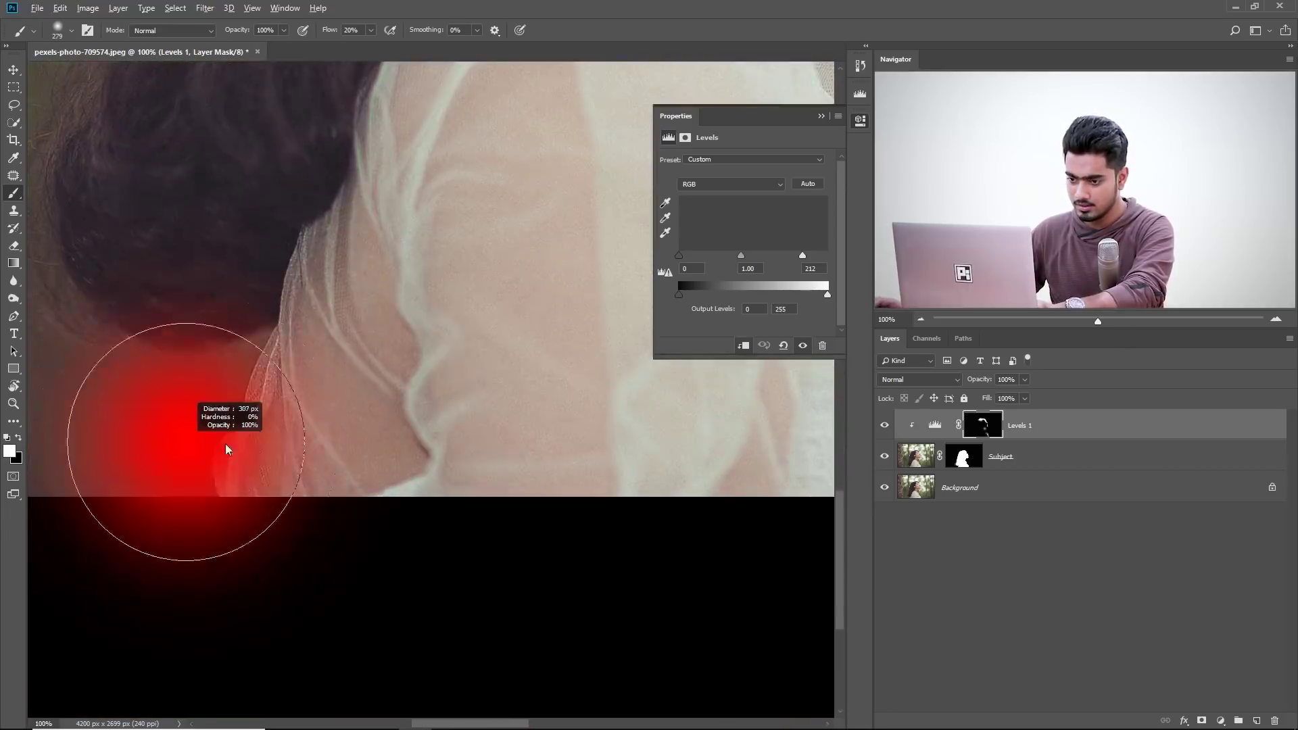
scroll(342, 455, "up", 6)
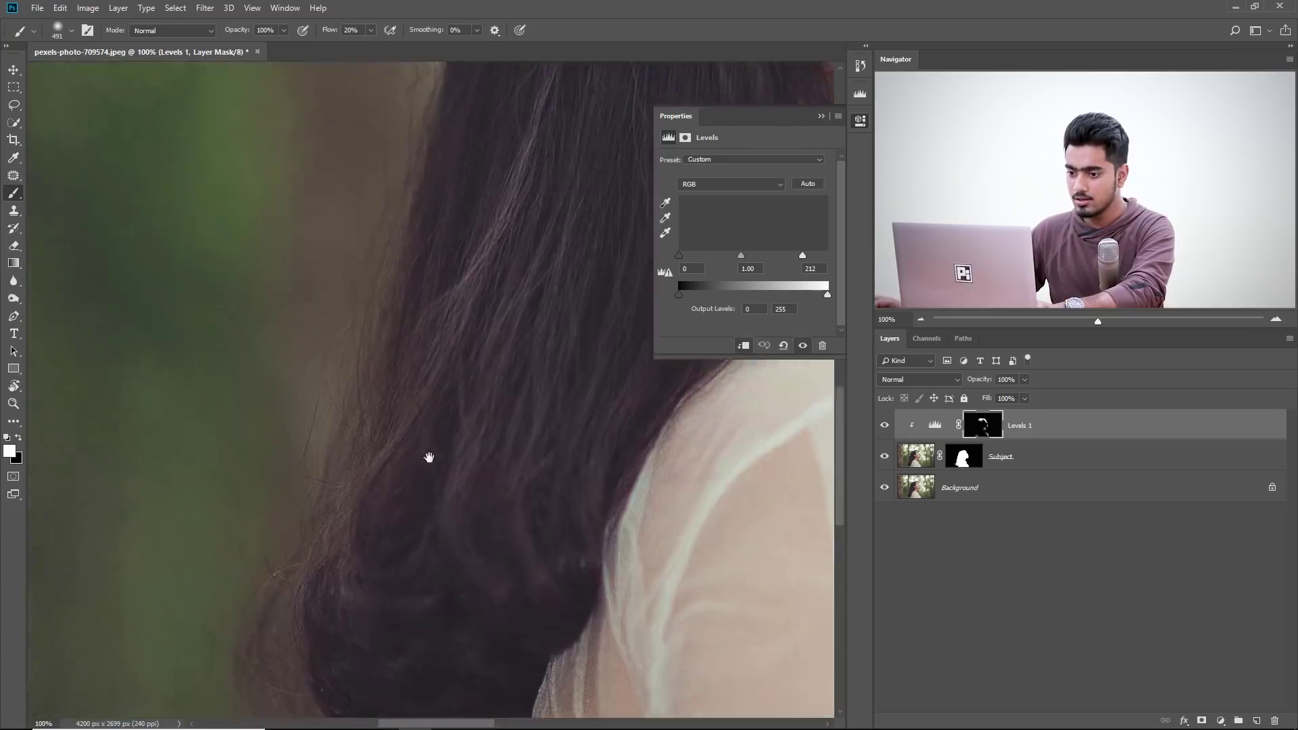
scroll(430, 271, "up", 5)
left_click_drag(425, 322, 261, 419)
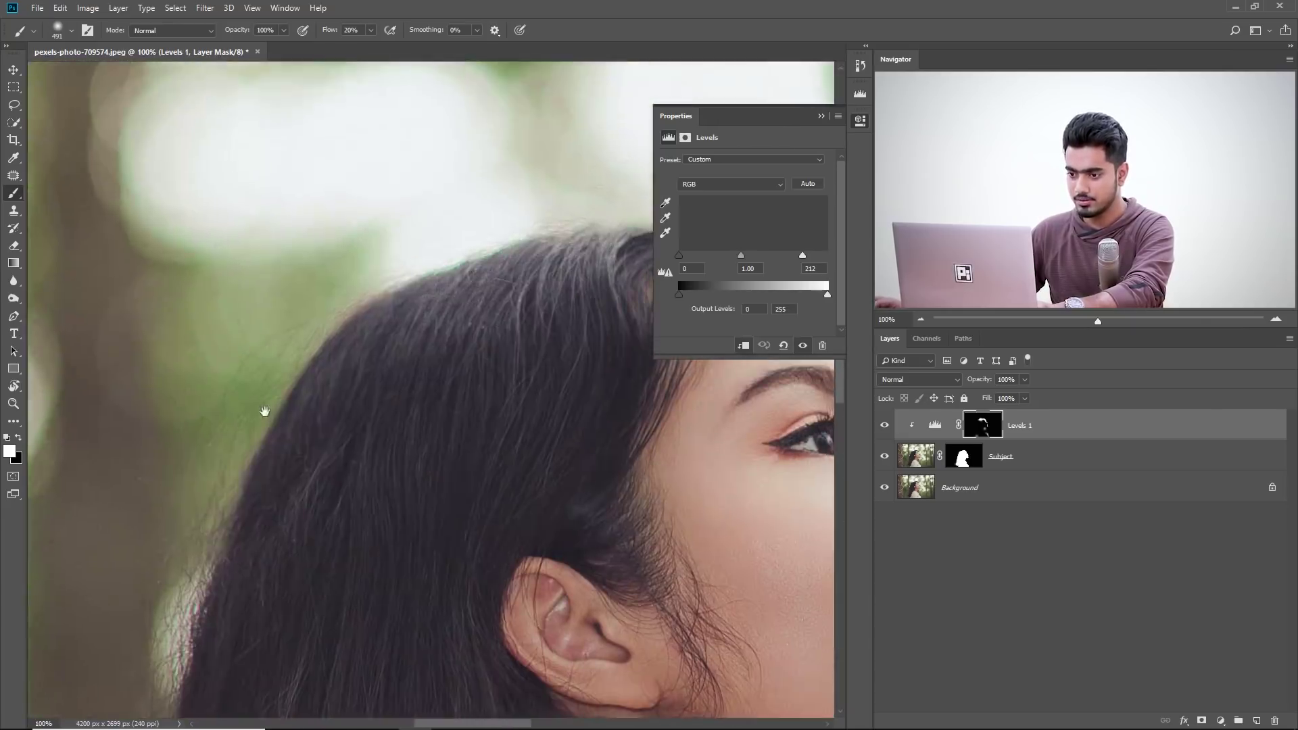
right_click(275, 333, "alt")
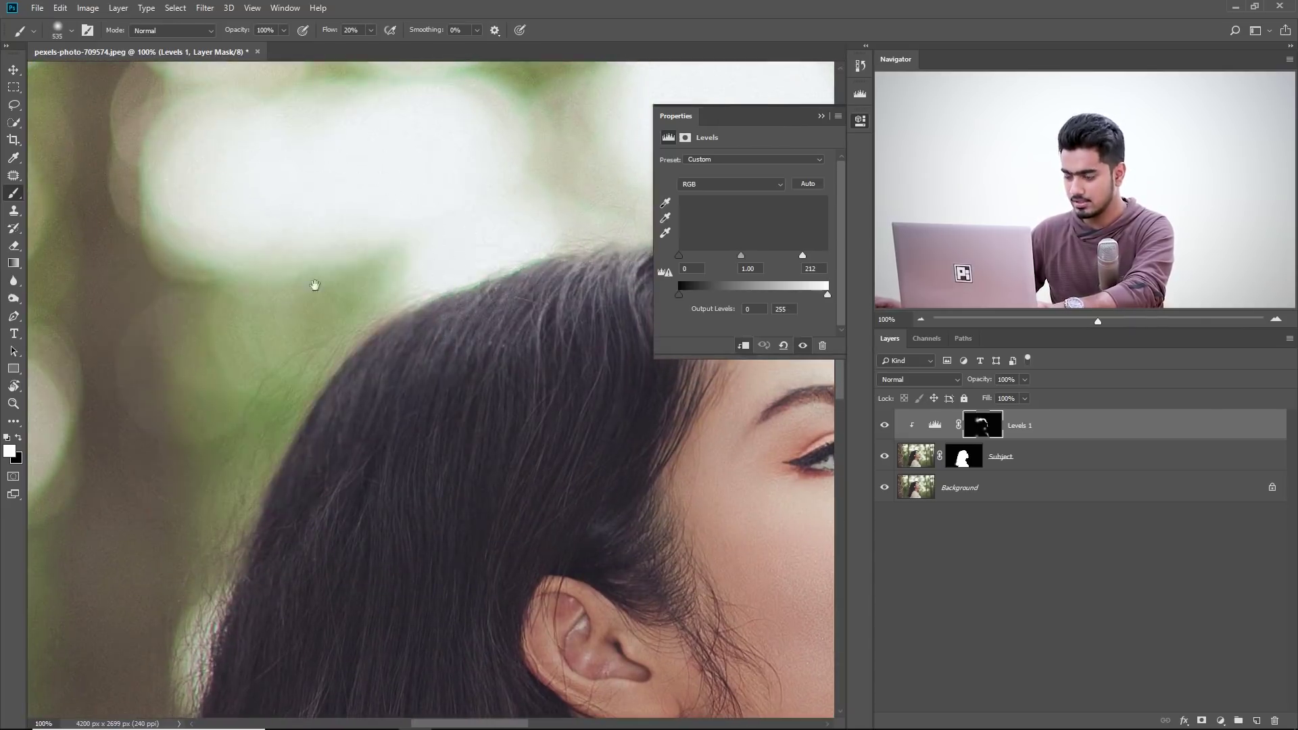
Add a second Levels adjustment layer above Levels 1
scroll(283, 289, "right", 8)
scroll(342, 255, "down", 3)
key("ctrl+minus")
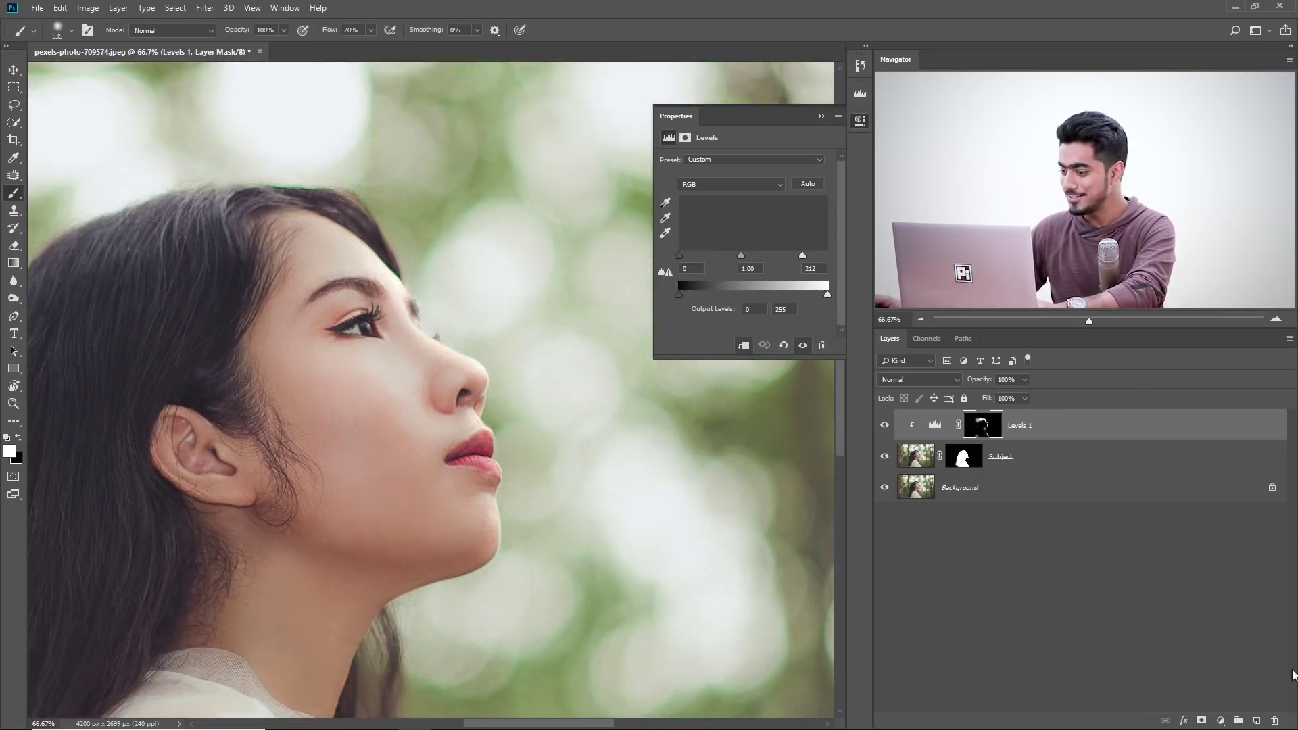
left_click(1220, 720)
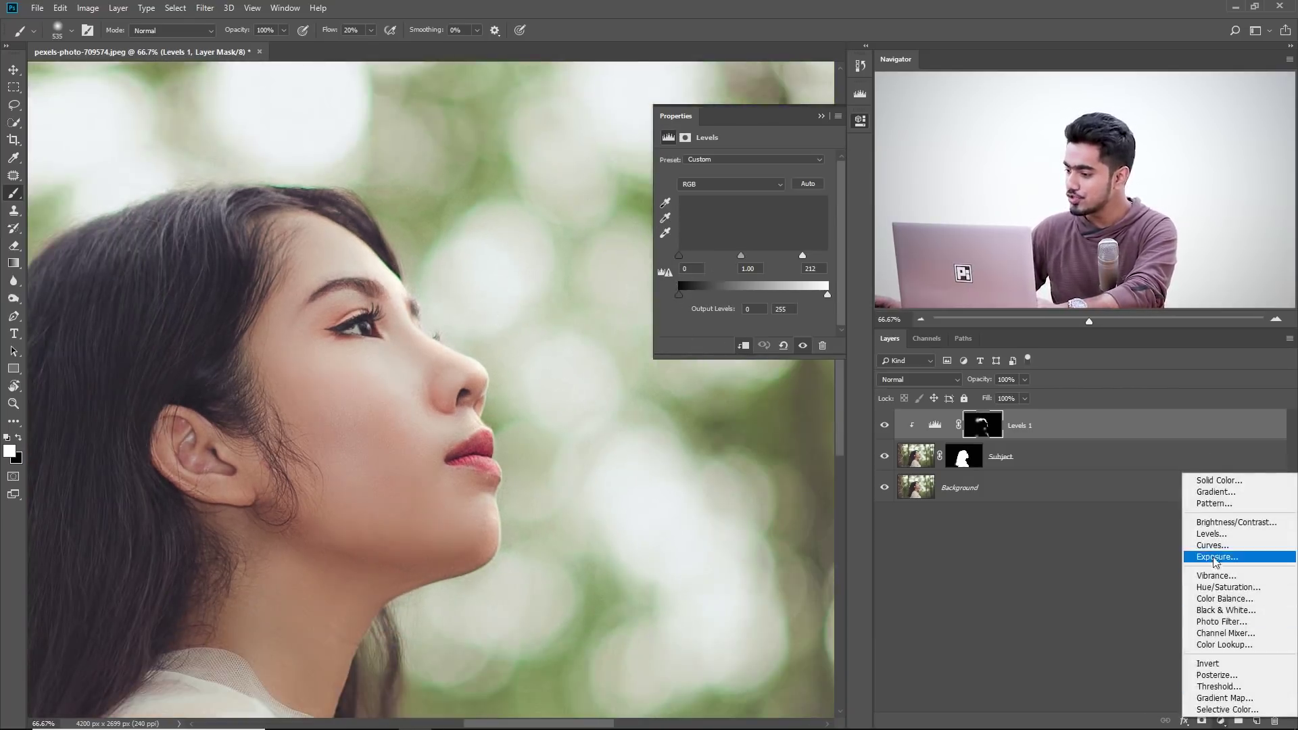
left_click(1213, 533)
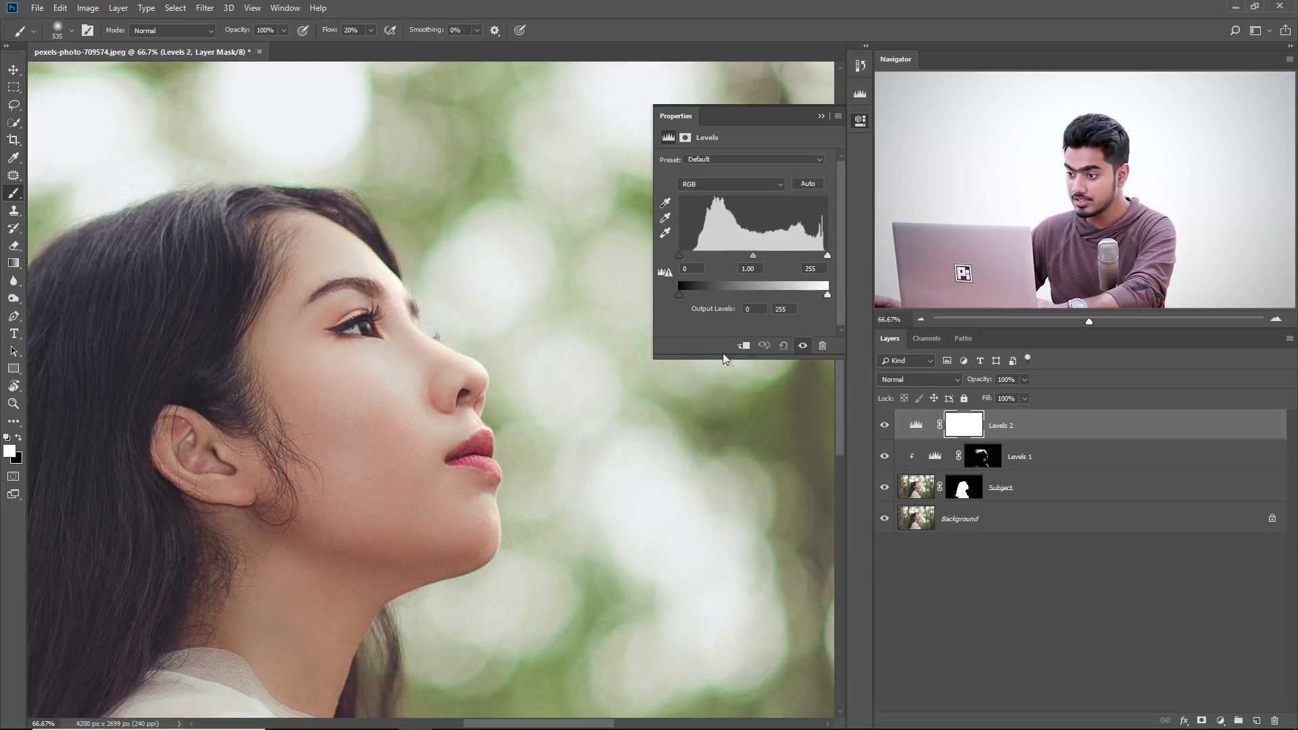
Clip the Levels 2 adjustment to the layer below, set its white input level to 213, and invert its mask to black
left_click(742, 346)
mouse_move(826, 256)
left_mouse_down()
mouse_move(801, 255)
mouse_move(837, 256)
mouse_move(802, 254)
left_mouse_up()
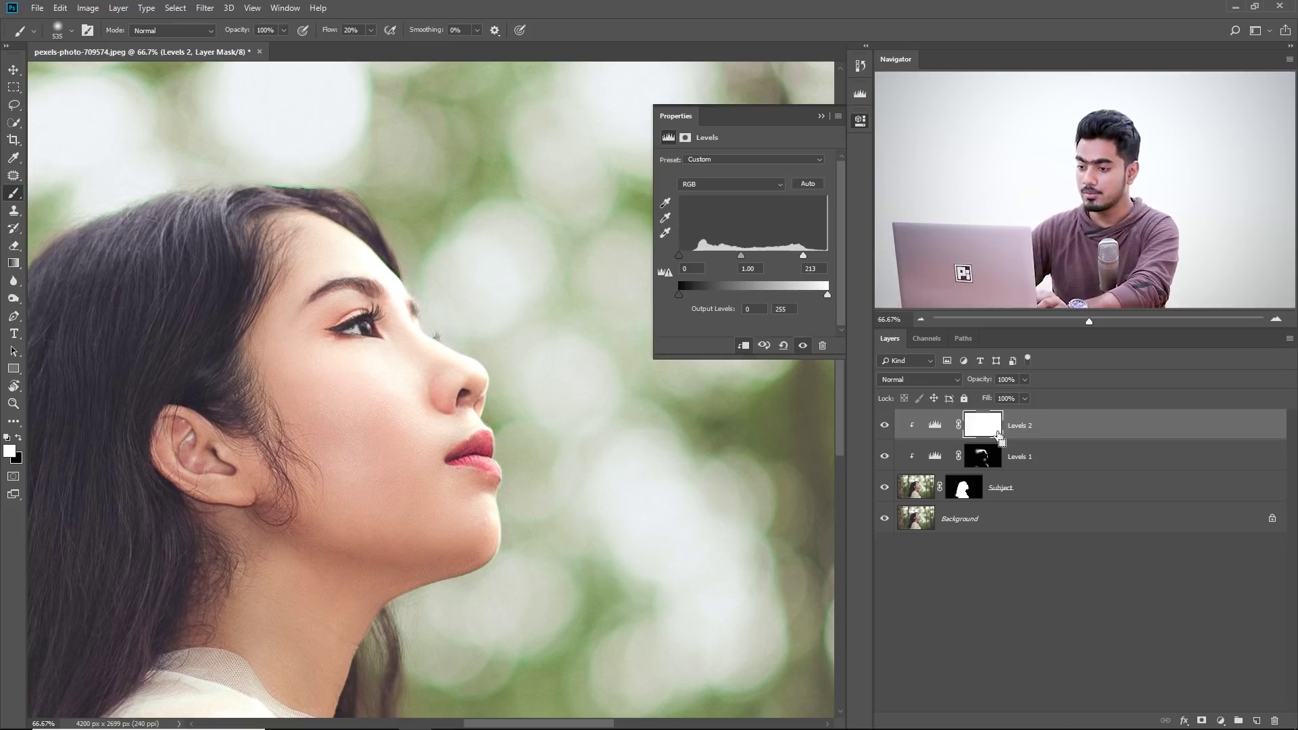
key("ctrl+i")
Set the brush flow to 5% and paint white on the Levels 2 mask along the nose, lips and chin
key("ctrl+plus")
key("ctrl+plus")
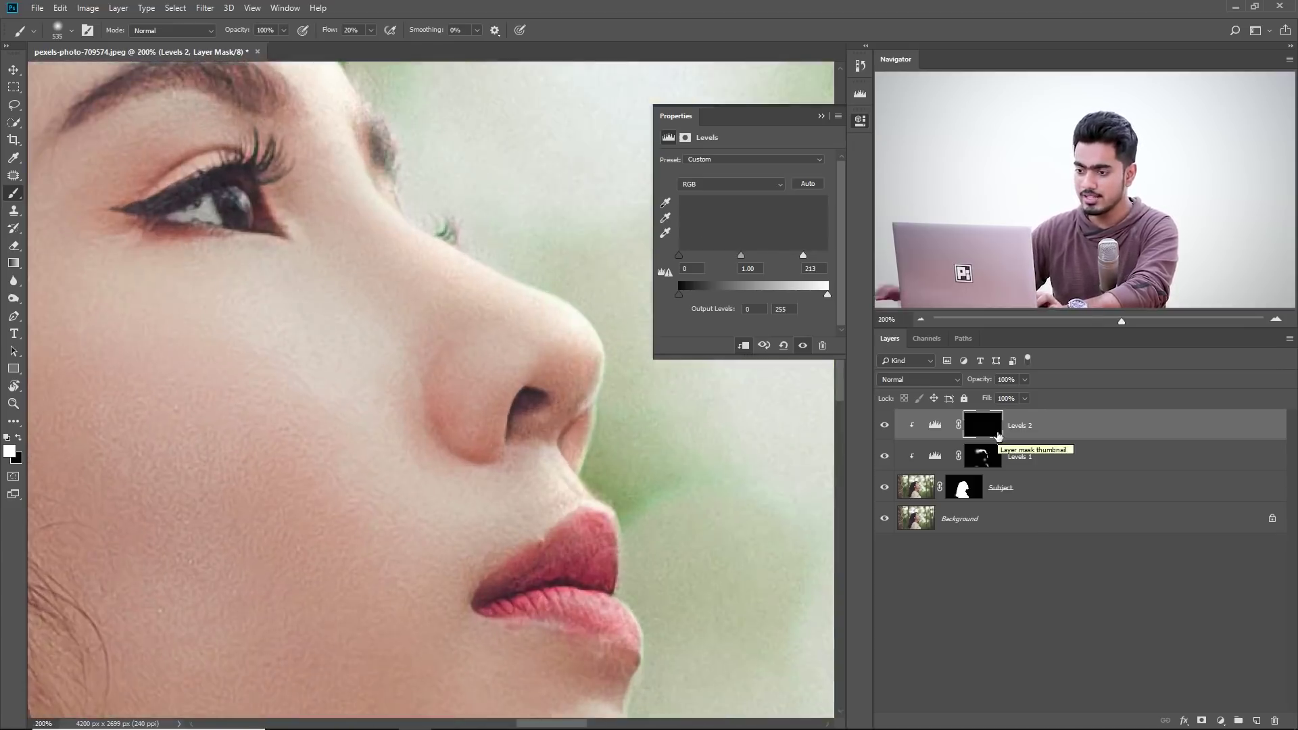
left_click(351, 30)
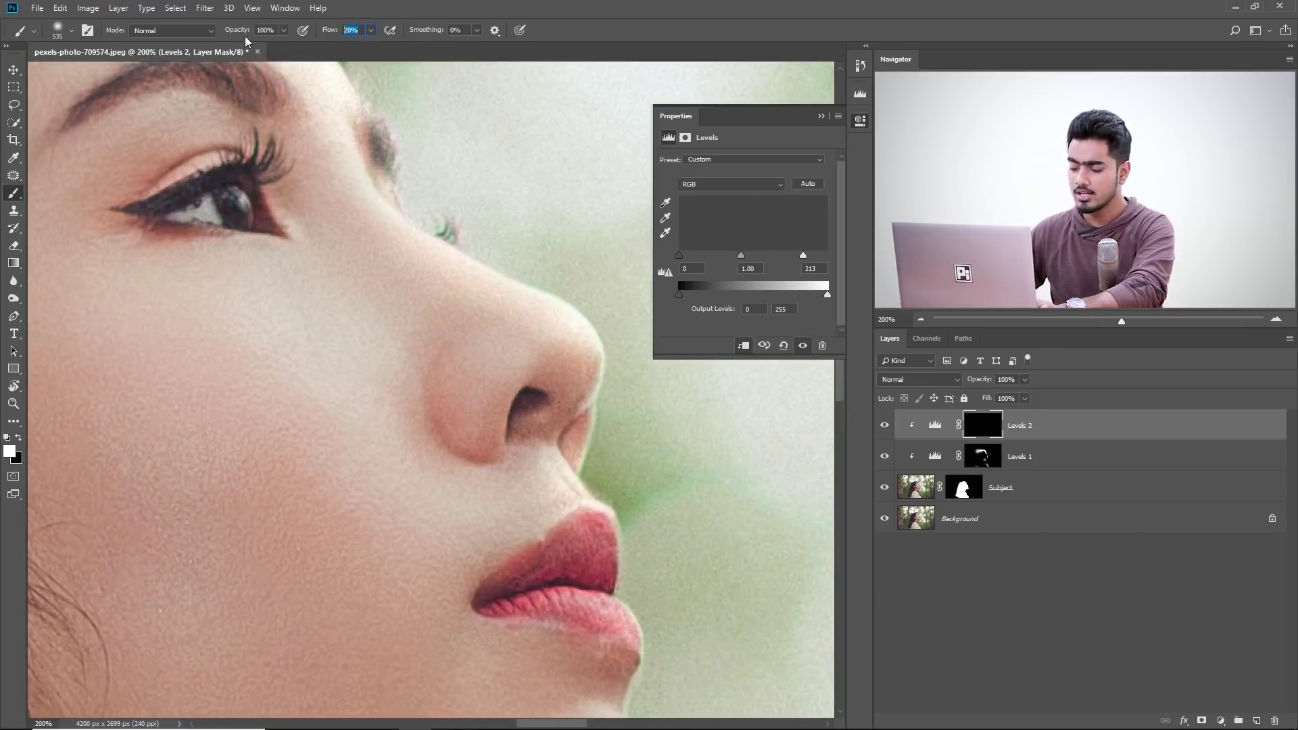
type("5")
scroll(385, 324, "up", 1)
scroll(385, 324, "right", 1)
left_click_drag(419, 341, 152, 304)
scroll(354, 312, "right", 2)
left_click_drag(354, 313, 345, 322)
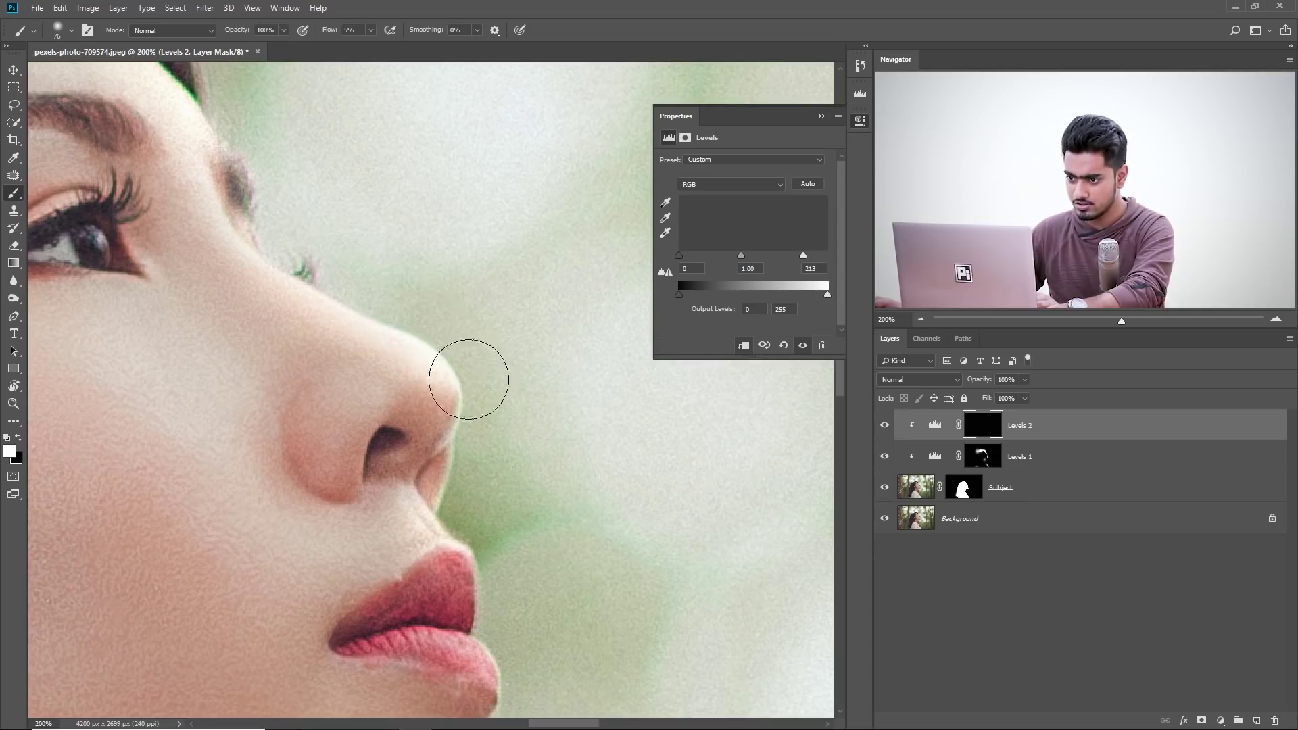
mouse_move(455, 349)
left_mouse_down()
mouse_move(325, 270)
mouse_move(374, 311)
left_mouse_up()
left_click_drag(454, 405, 354, 236)
left_click_drag(353, 344, 373, 370)
scroll(438, 327, "down", 3)
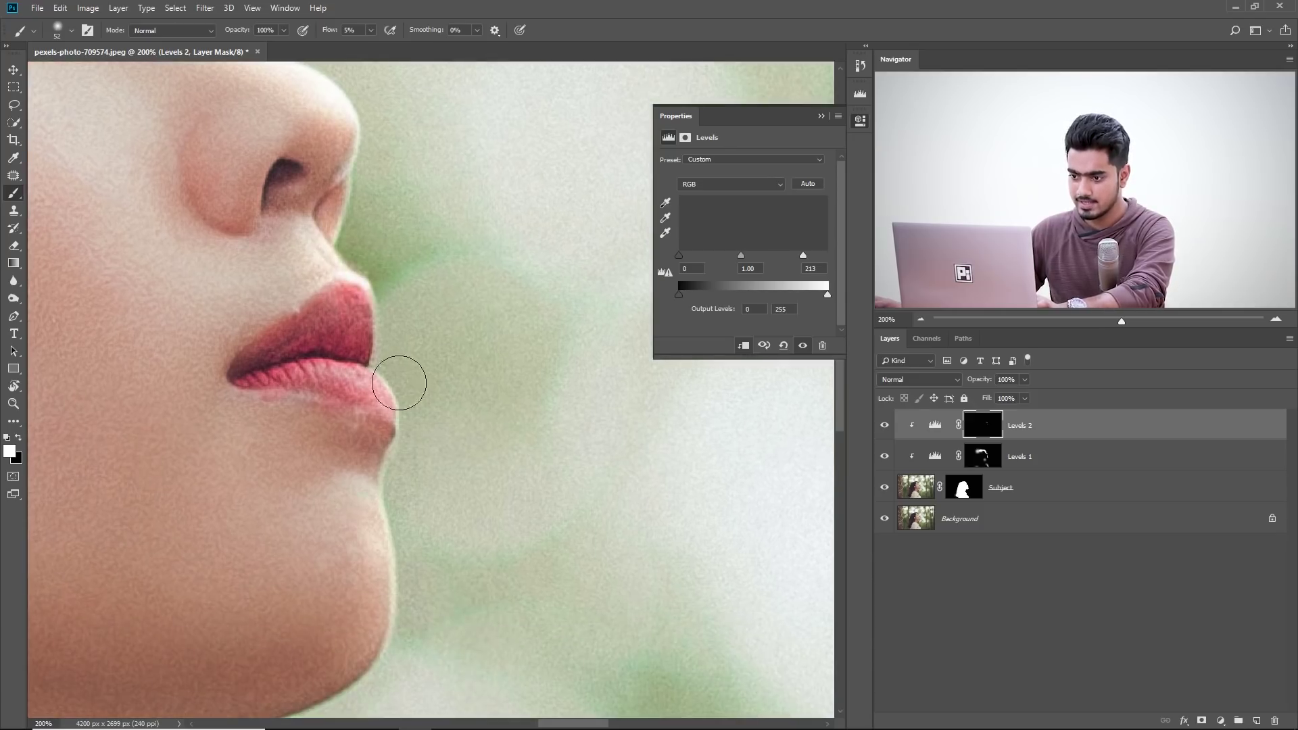
scroll(410, 449, "down", 2)
key("bracketright")
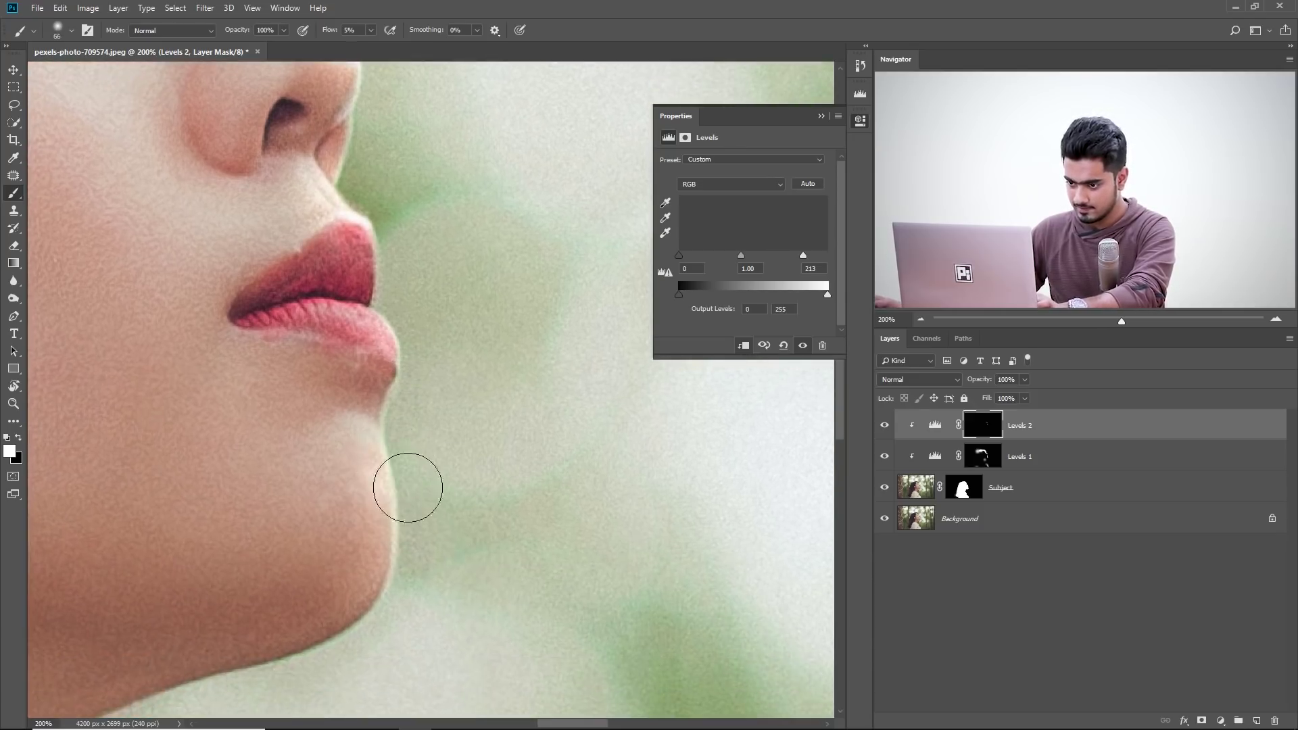
Paint white on the Levels 2 mask along the forehead hairline and the top edge of the hair with a larger brush
scroll(425, 541, "up", 10)
scroll(425, 542, "left", 5)
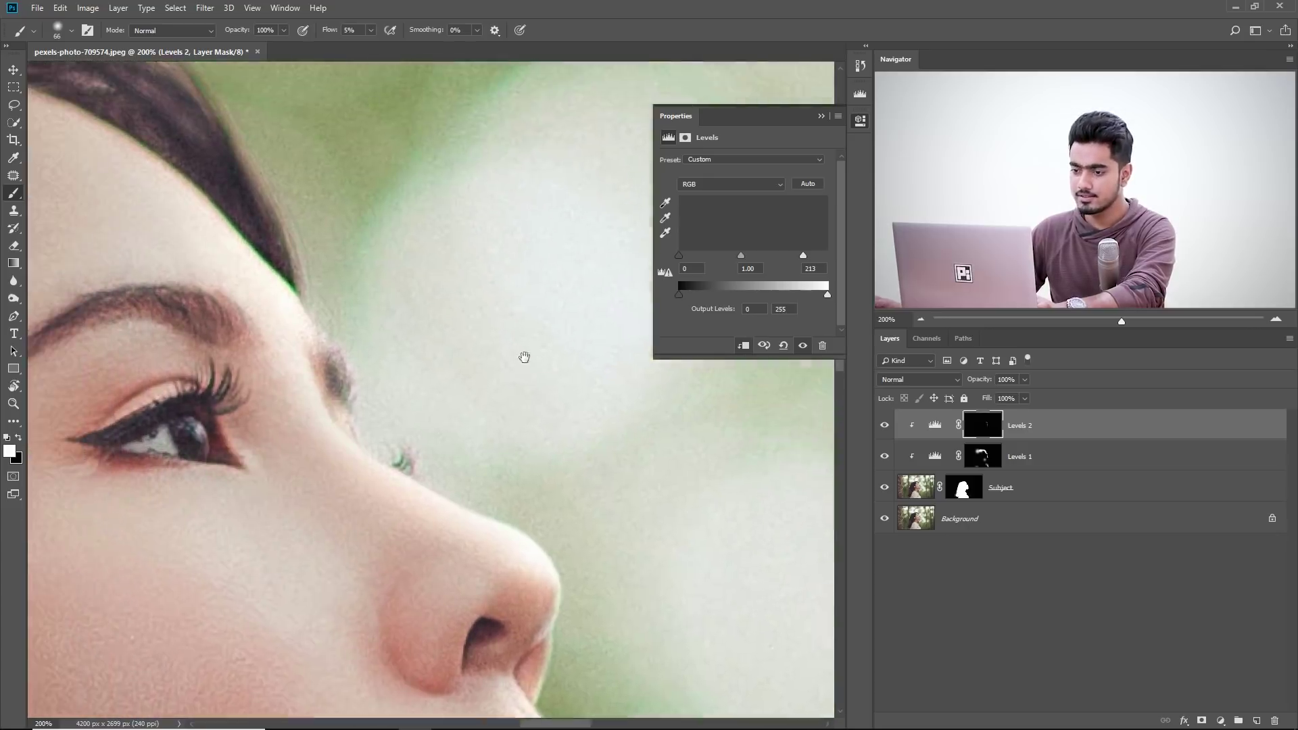
key("bracketright")
key("bracketright")
left_click_drag(325, 254, 331, 251)
scroll(386, 309, "up", 6)
scroll(385, 310, "left", 6)
key("bracketright")
key("bracketright")
left_click_drag(480, 300, 88, 376)
Enlarge the brush and paint on the Levels 2 mask along the crown and down the front hair edge
key("bracketright")
key("bracketright")
key("ctrl+minus")
key("ctrl+minus")
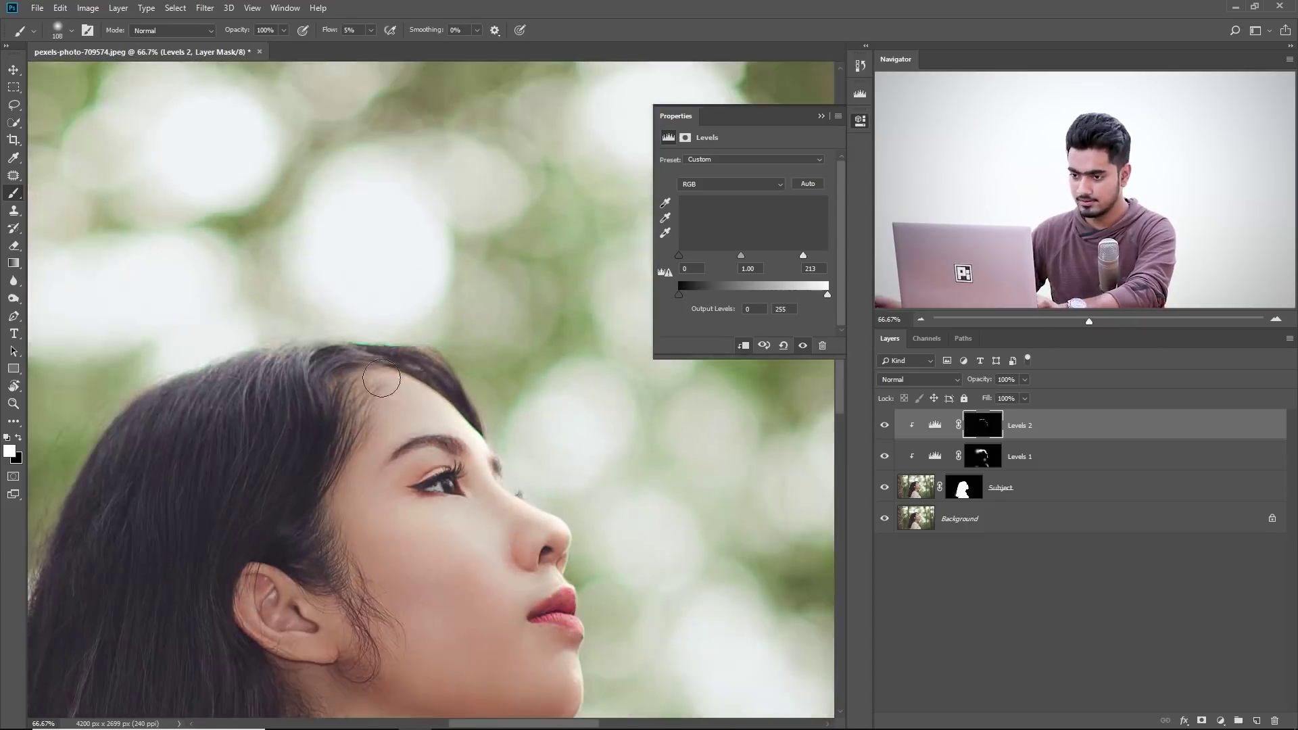
mouse_move(195, 379)
left_mouse_down()
mouse_move(222, 384)
mouse_move(287, 347)
left_mouse_up()
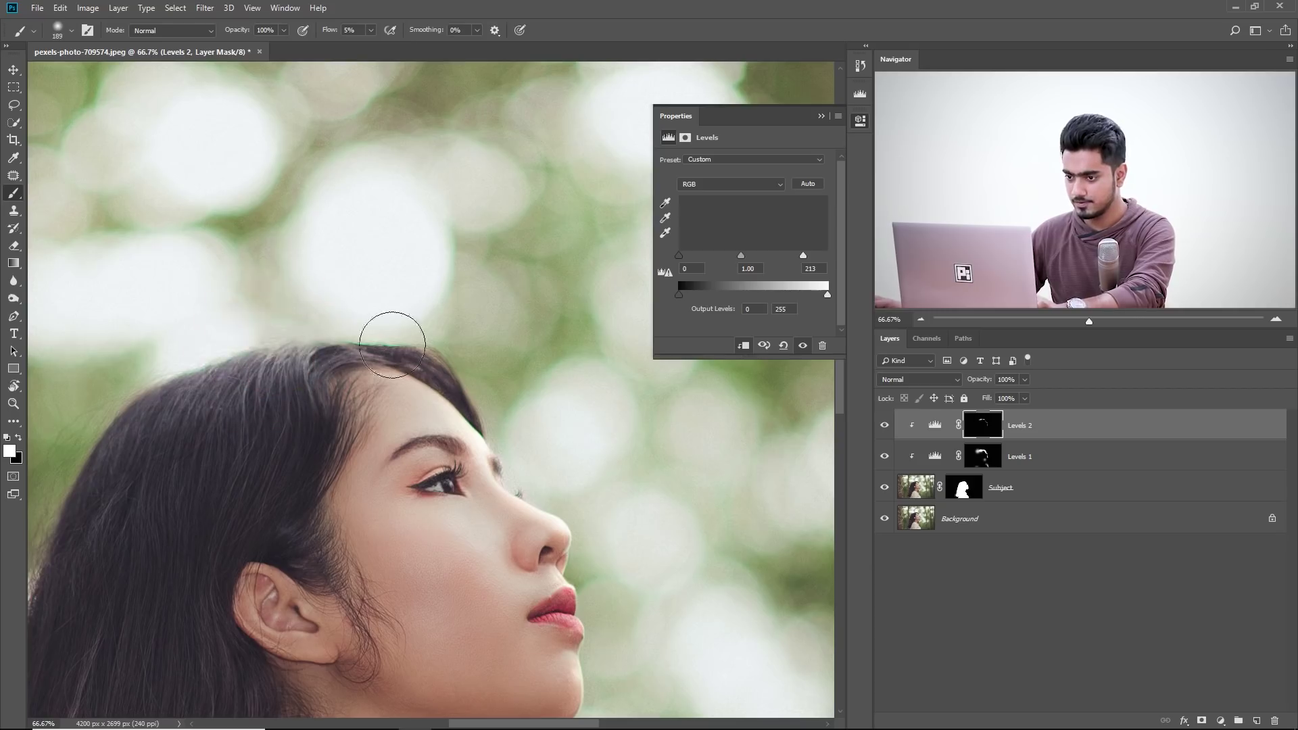
left_click_drag(495, 418, 412, 243)
Brighten the edge of the chin and jaw by painting on the Levels 2 mask with a smaller brush
scroll(498, 313, "down", 4)
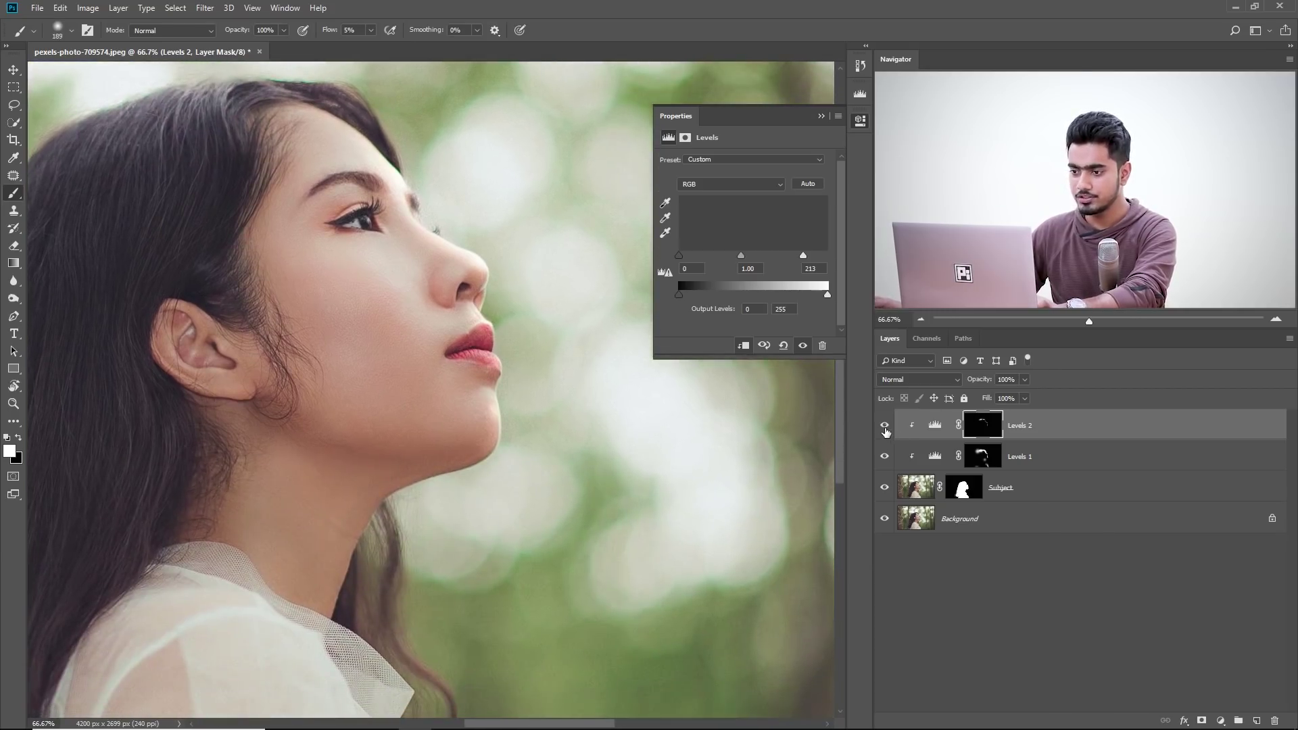
left_click_drag(531, 382, 507, 435)
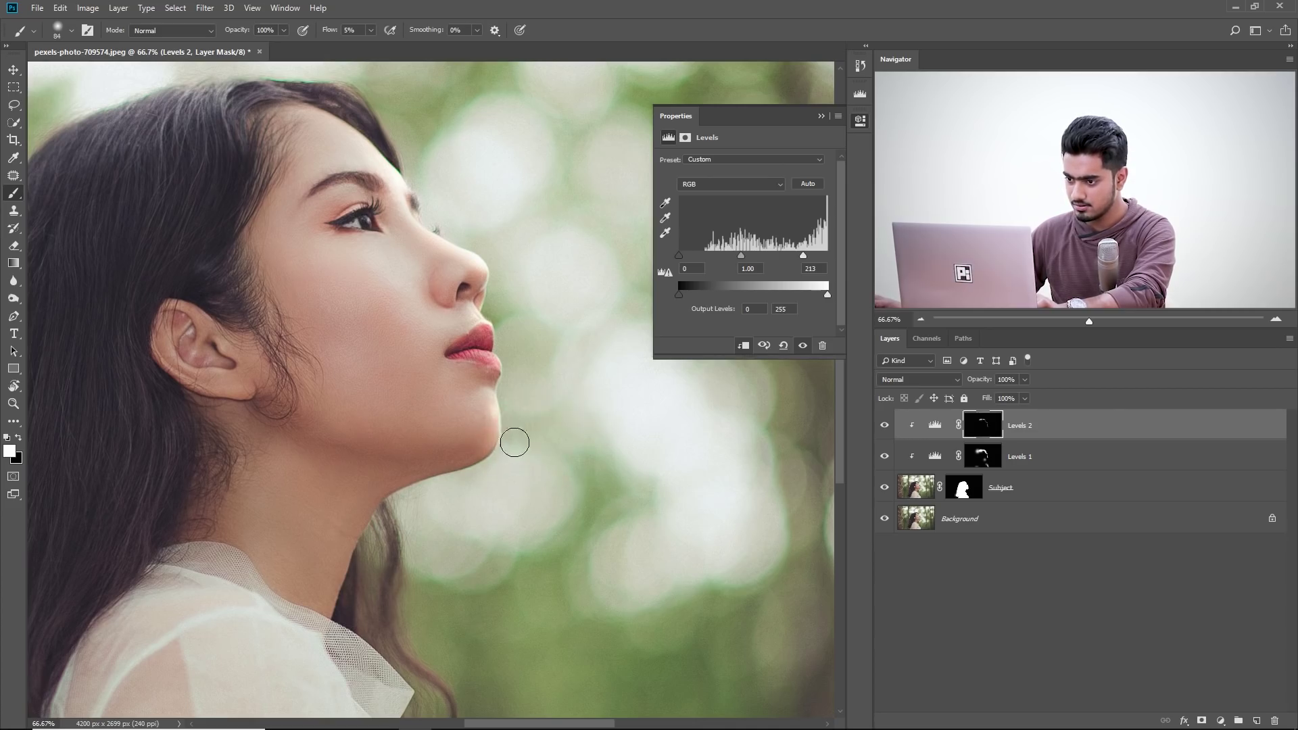
left_click_drag(498, 387, 598, 430)
Compare the full edit with the Background layer shown on its own
key("ctrl+minus")
key("ctrl+minus")
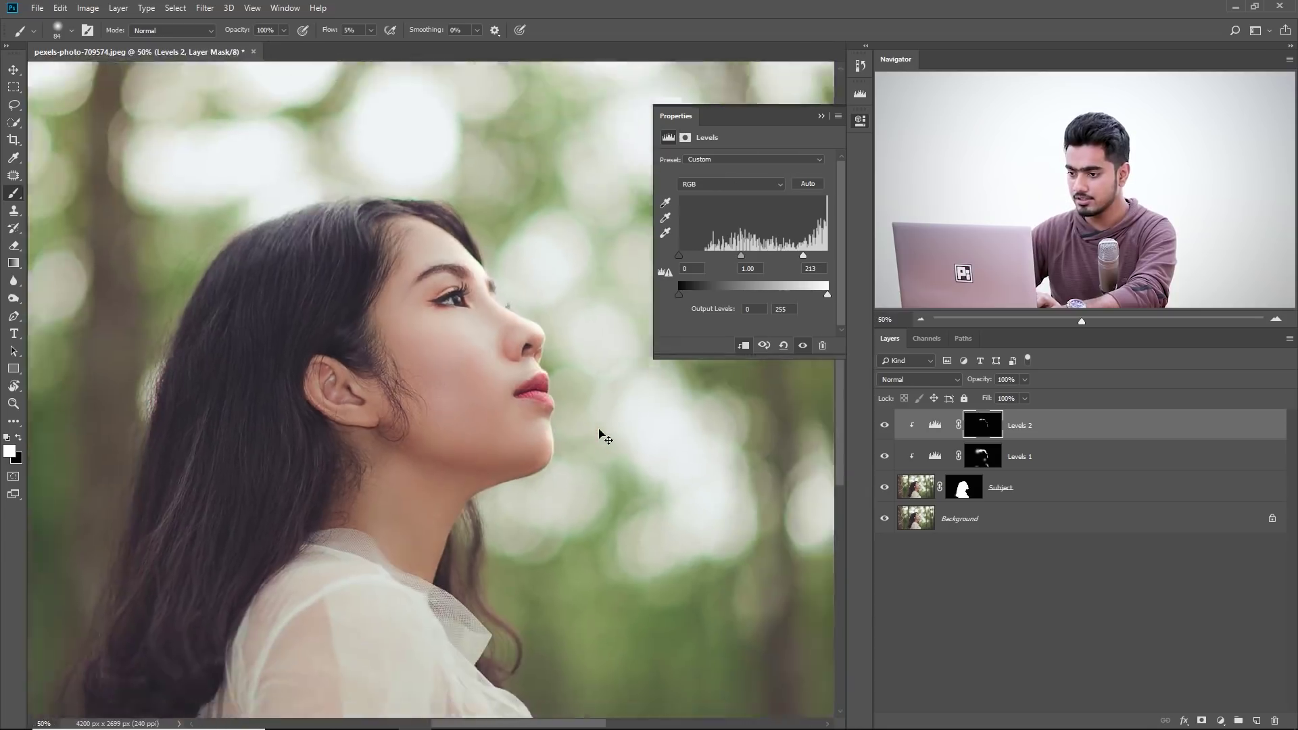
left_click(885, 519, "alt")
left_click(885, 519, "alt")
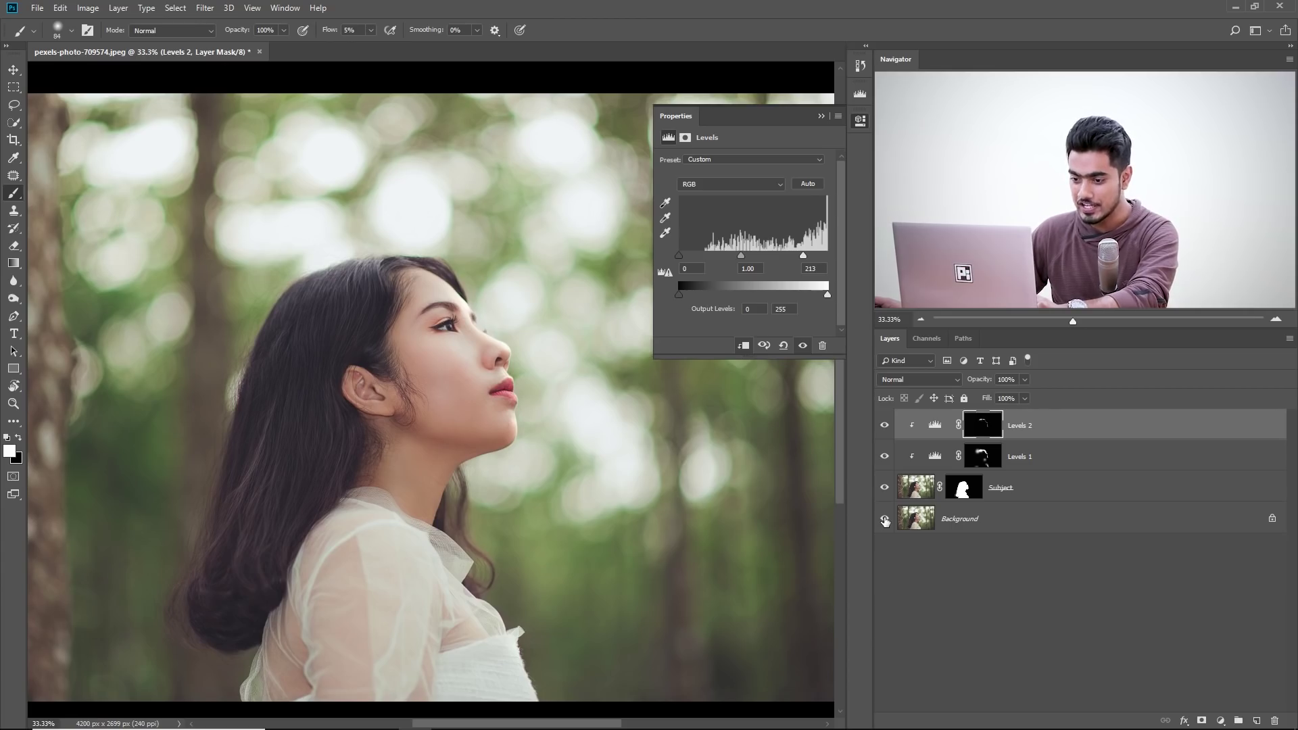
left_click(885, 519, "alt")
left_click(884, 519, "alt")
Paint white on the Levels 2 and Levels 1 masks over the back and top of the hair and the dress front
left_click_drag(295, 304, 270, 311)
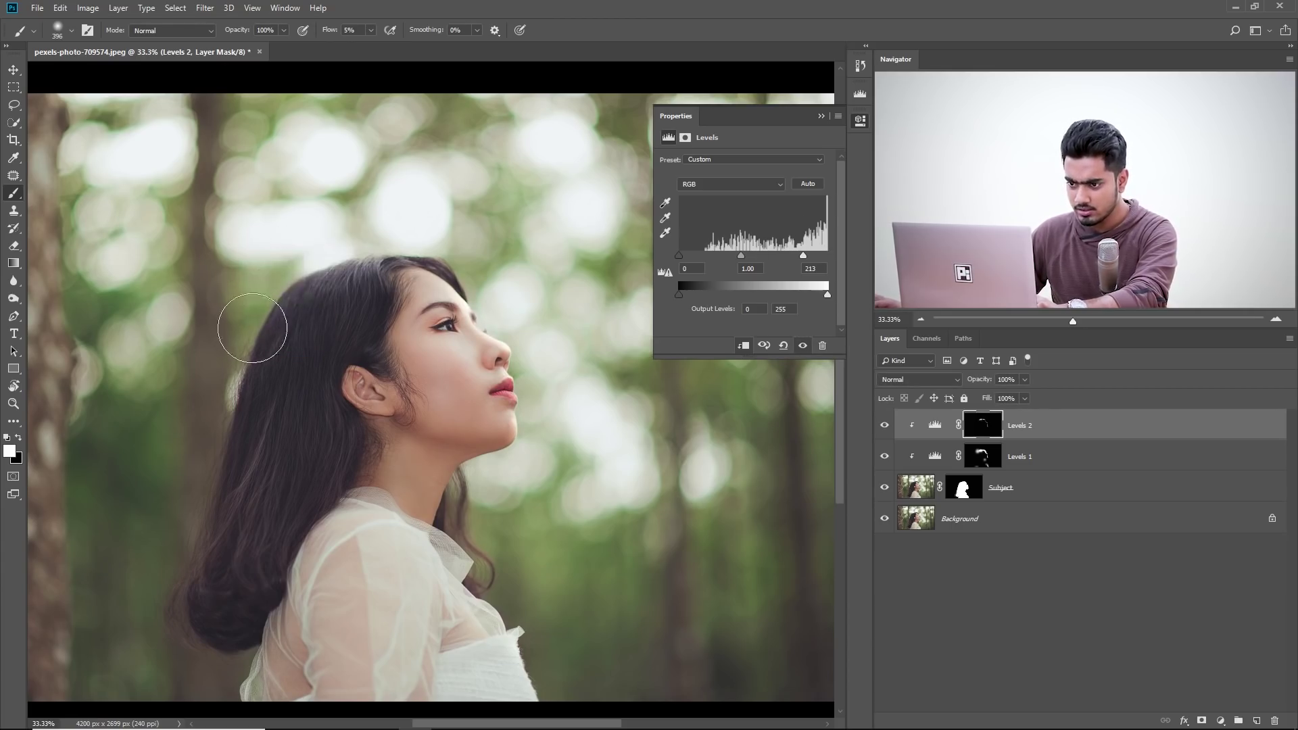
left_click(983, 459)
left_click_drag(264, 386, 255, 379)
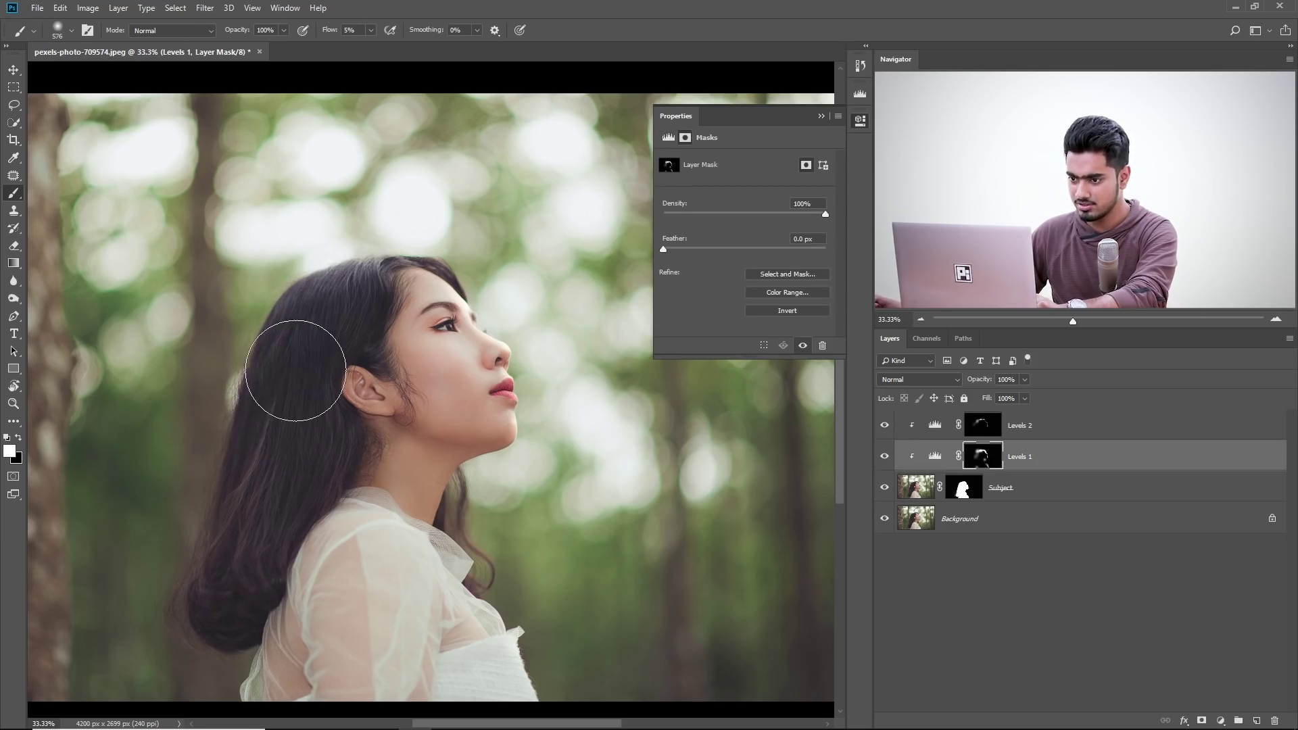
mouse_move(419, 239)
left_mouse_down()
mouse_move(467, 229)
mouse_move(432, 223)
mouse_move(397, 247)
left_mouse_up()
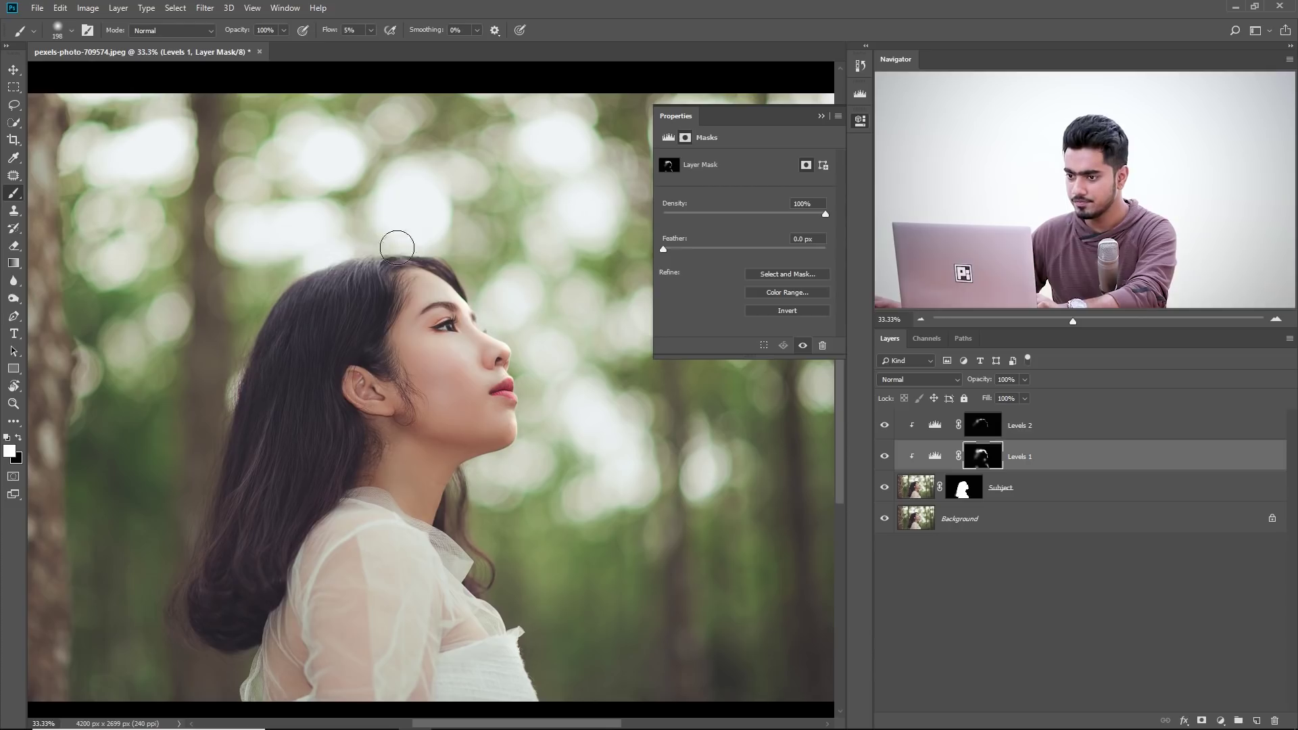
key("bracketright")
key("bracketright")
key("bracketright")
mouse_move(550, 535)
left_mouse_down()
mouse_move(608, 507)
mouse_move(568, 529)
left_mouse_up()
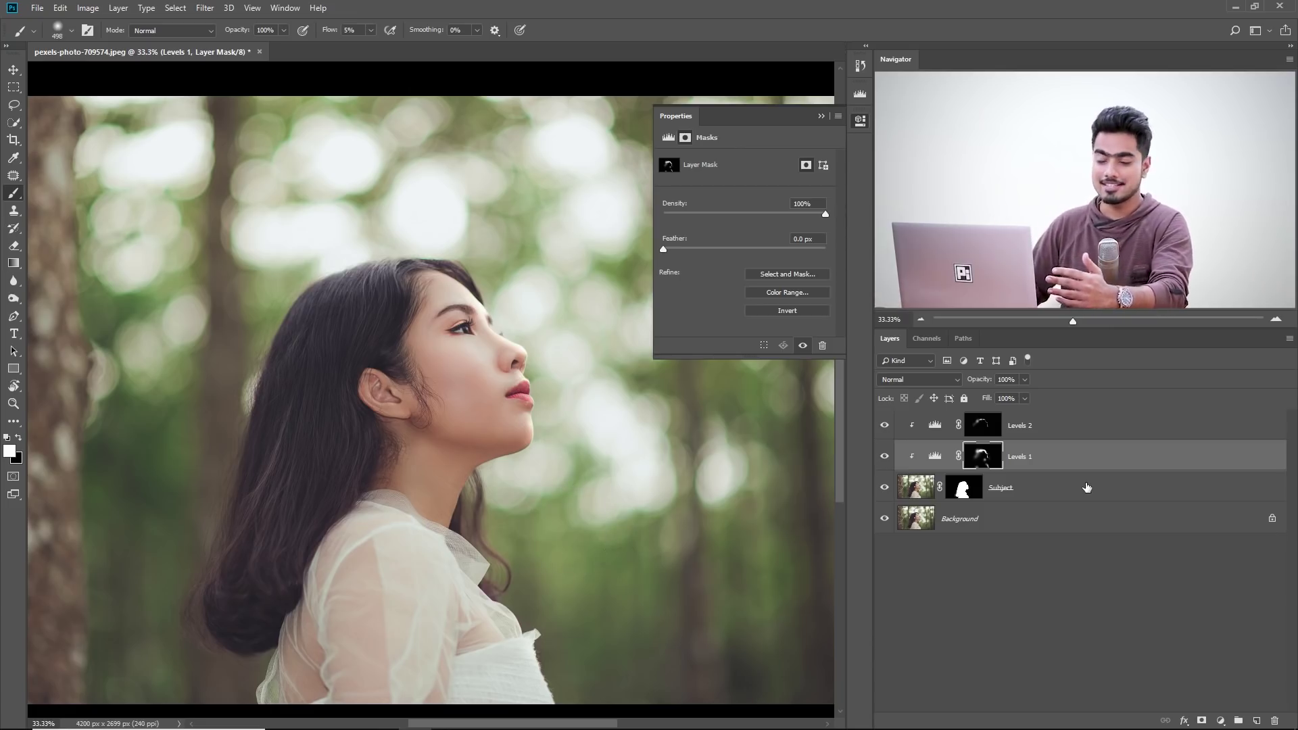
Add a Gradient Fill layer directly above the Background using the Foreground to Transparent preset
left_click(1110, 524)
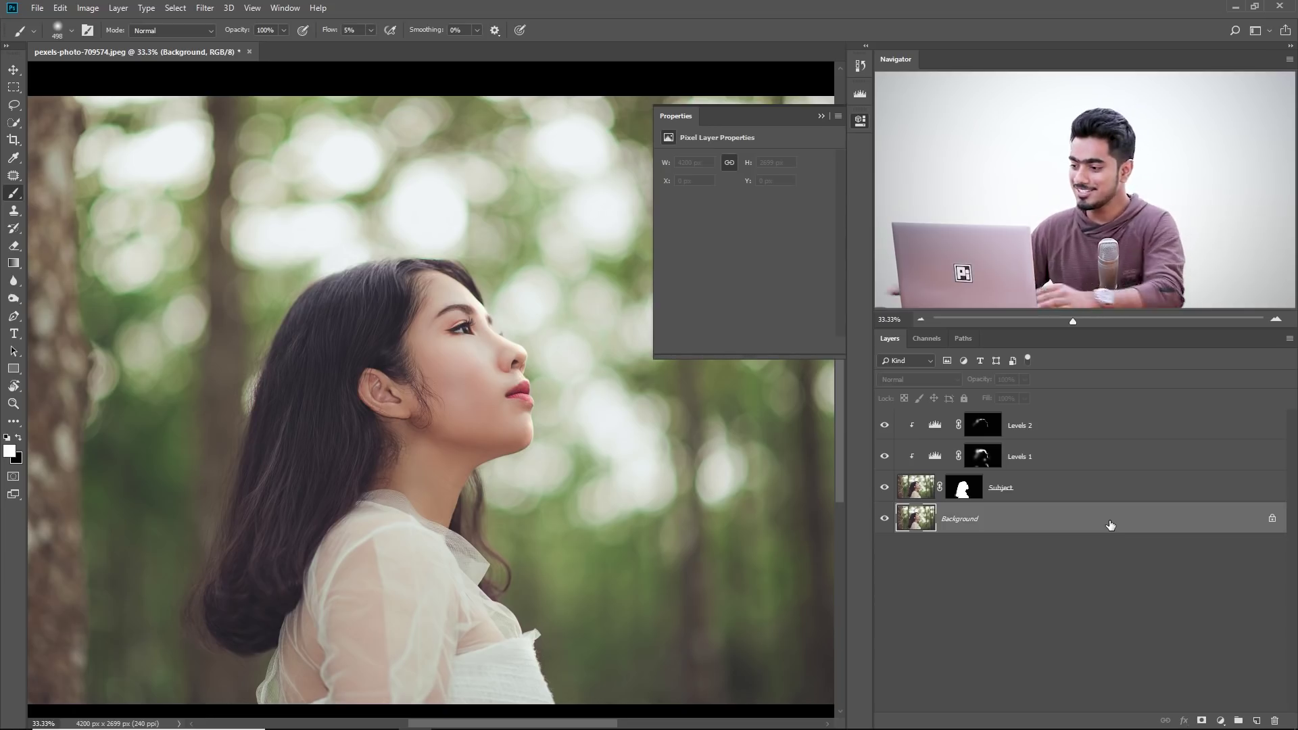
left_click(1220, 721)
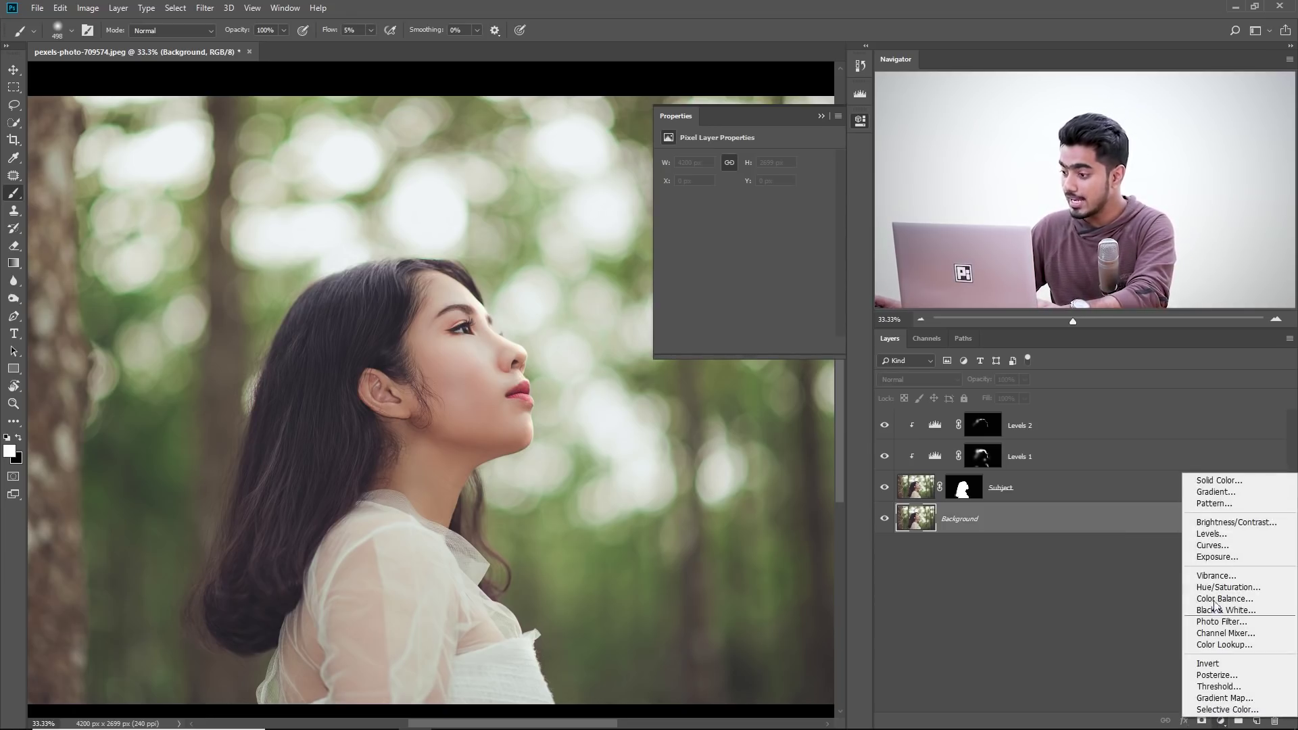
left_click(1216, 499)
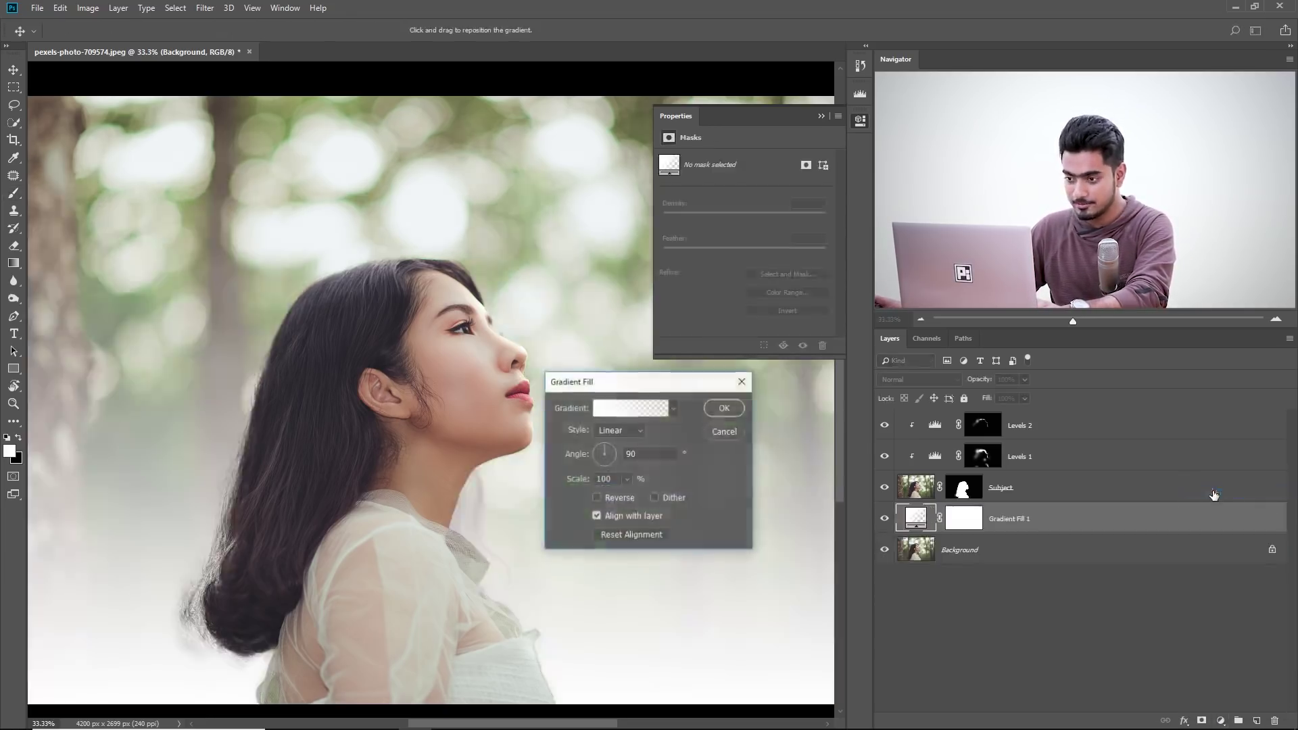
left_click(610, 411)
left_click(901, 176)
left_click(915, 177)
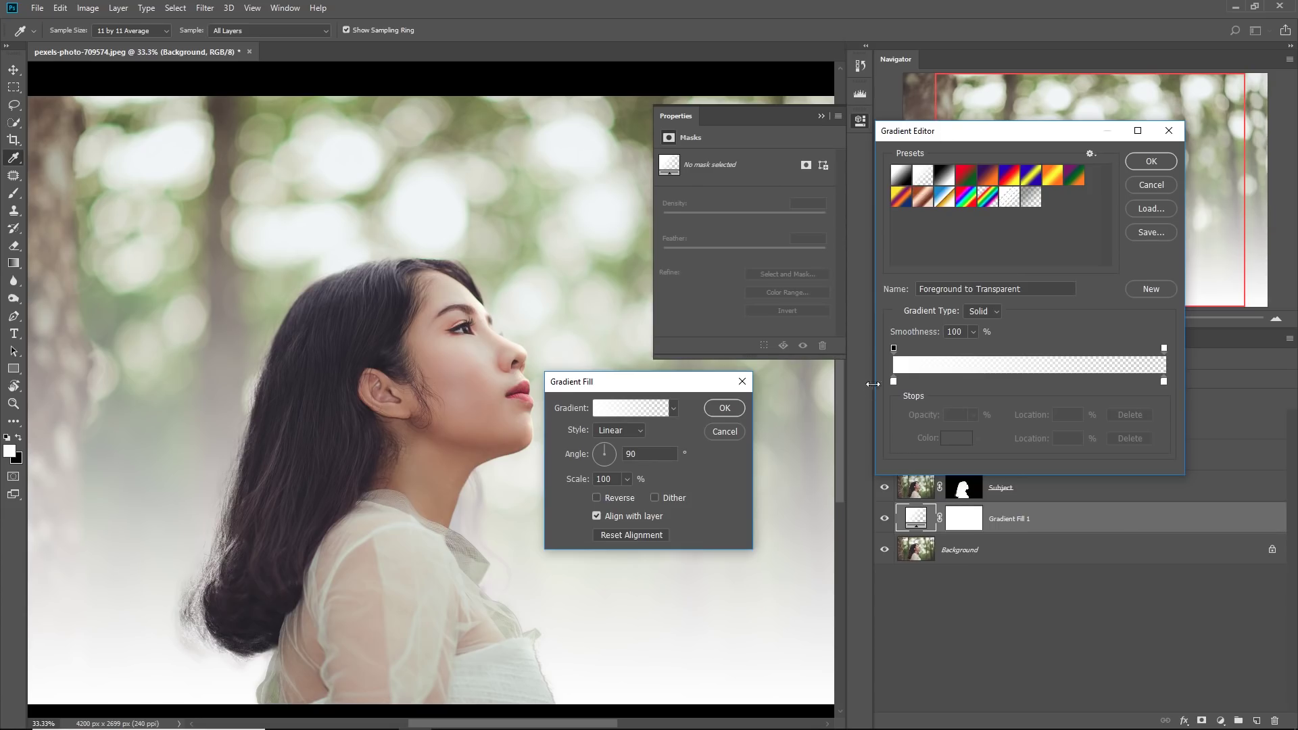
Set the gradient's end color stop to orange ff9600 and accept the edited gradient
double_click(1164, 382)
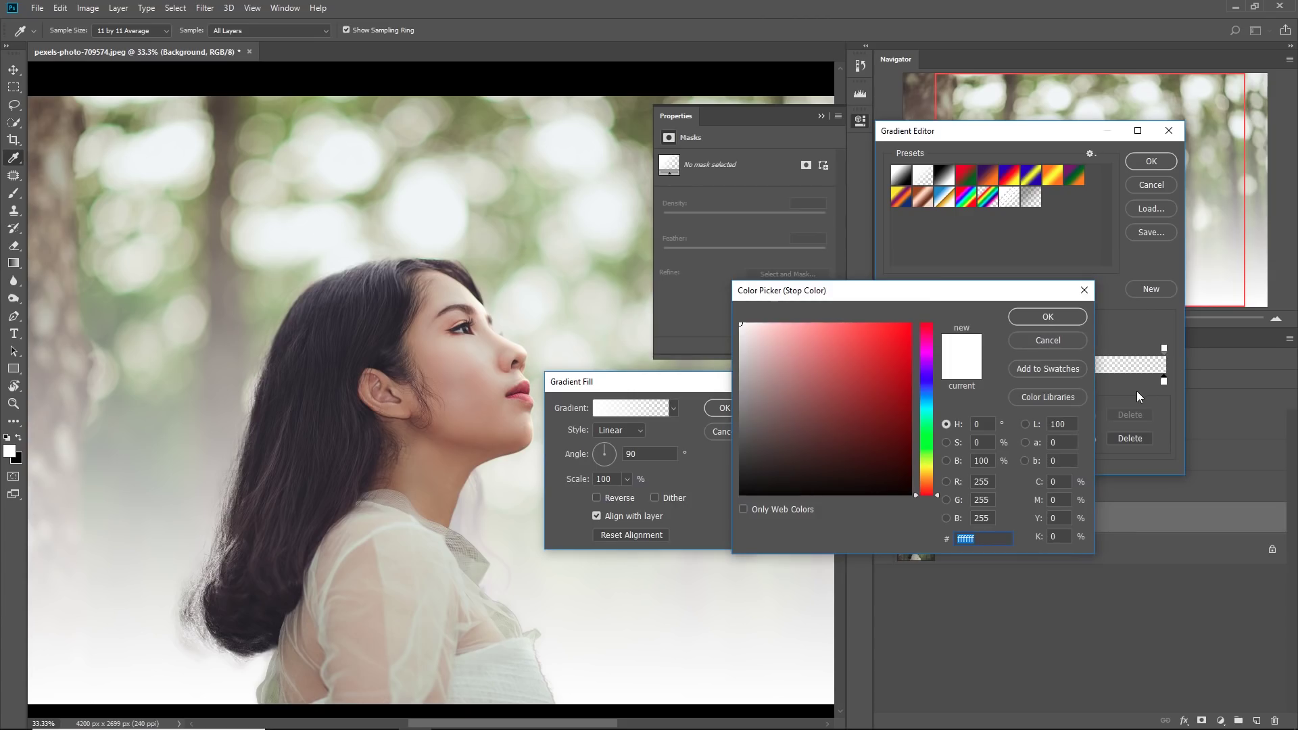
left_click(829, 403)
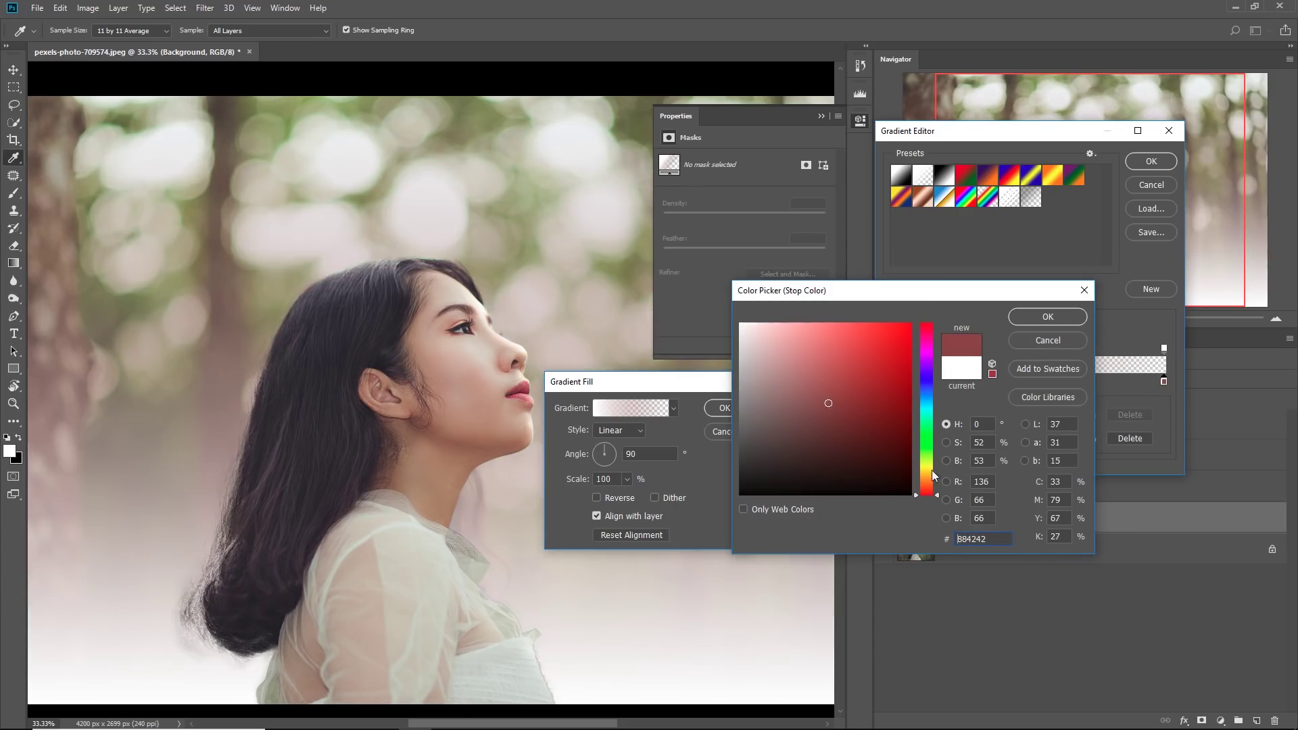
left_click_drag(930, 476, 930, 480)
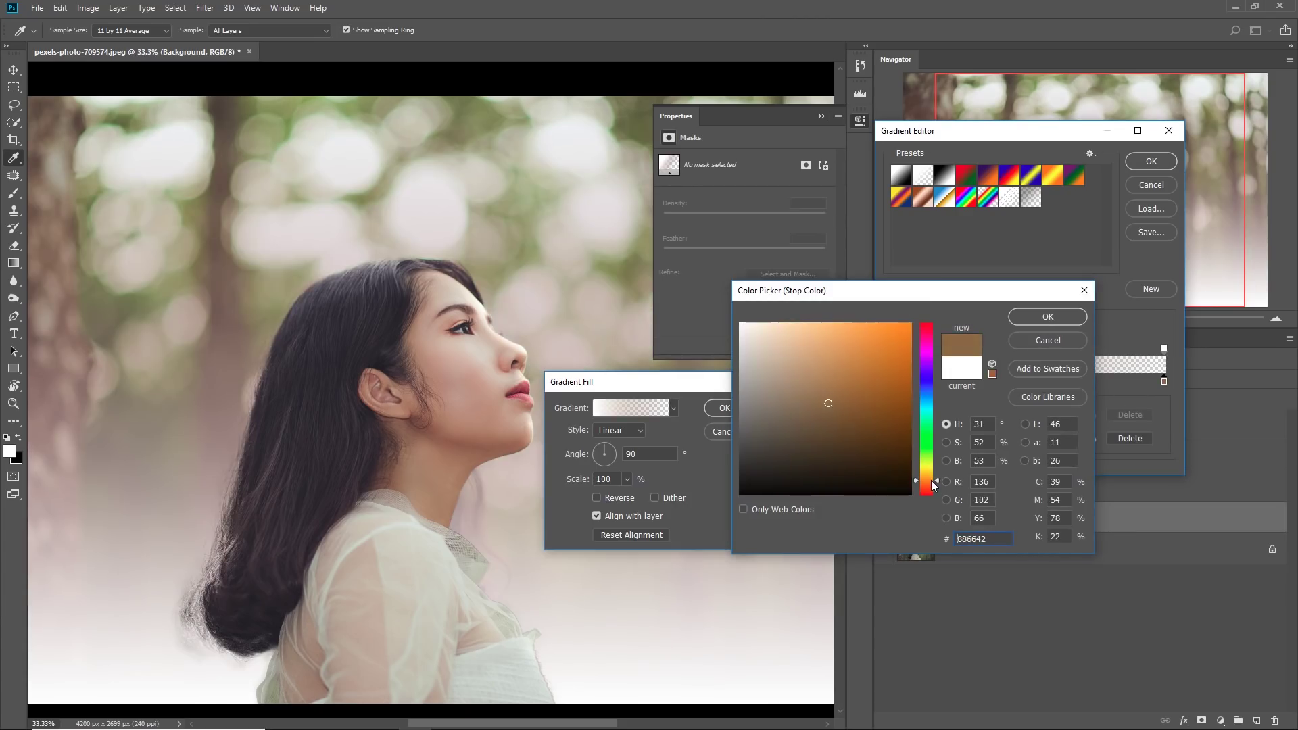
left_click_drag(905, 327, 934, 315)
left_click_drag(938, 483, 932, 477)
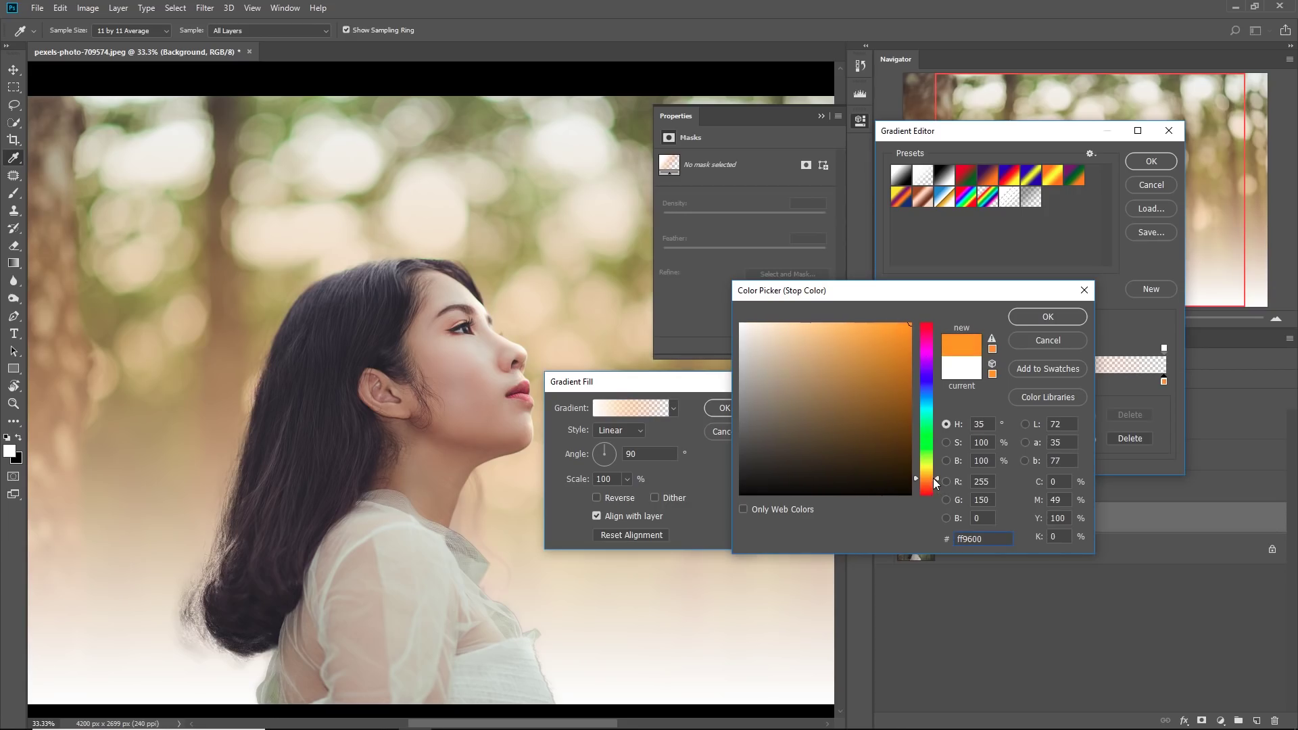
left_click(1034, 316)
left_click(1151, 162)
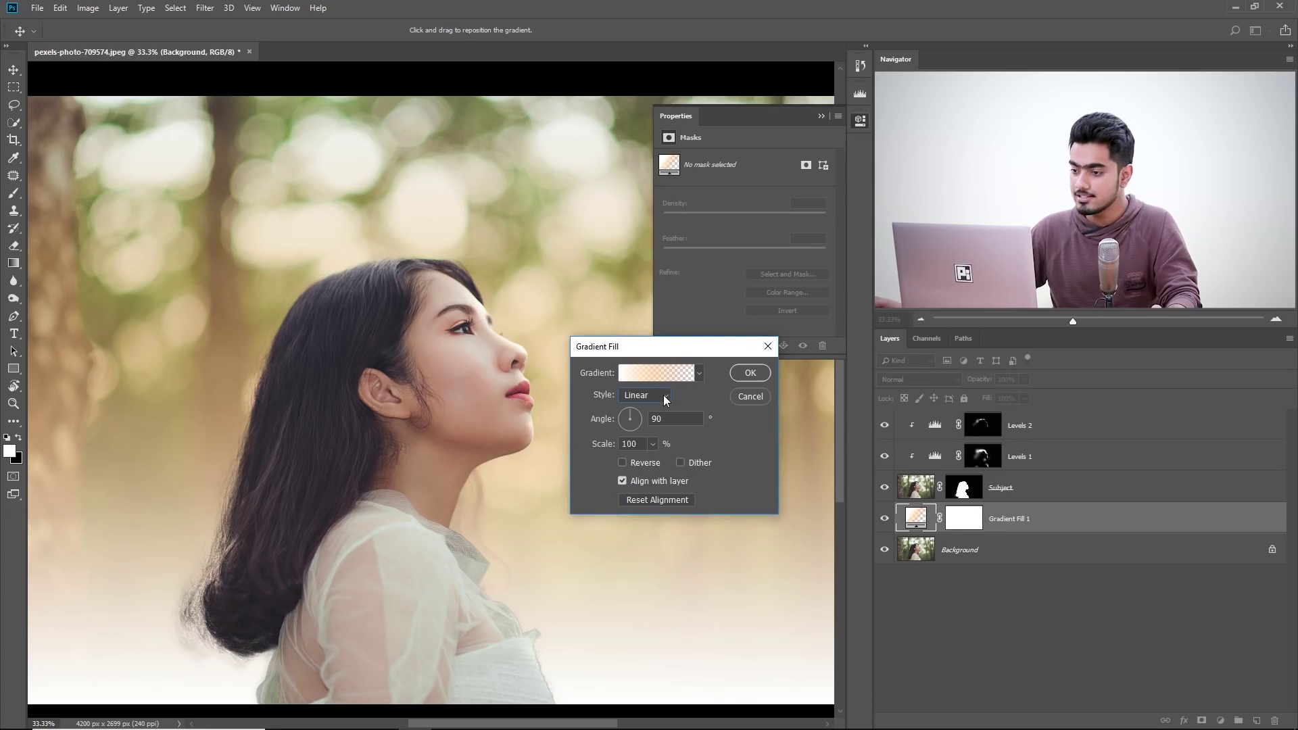
Make the gradient fill Radial and reposition its glow up and outward in front of the woman's face
left_click(663, 394)
left_click(639, 422)
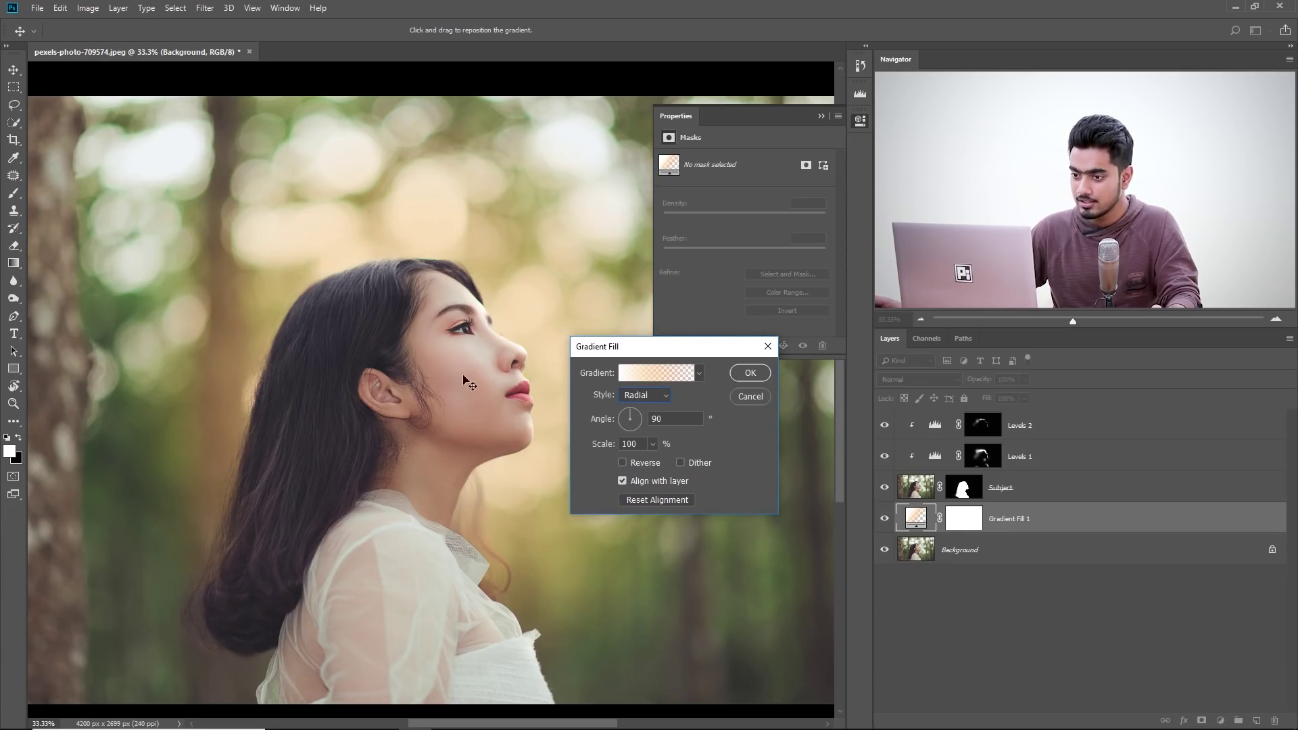
left_click_drag(545, 363, 663, 267)
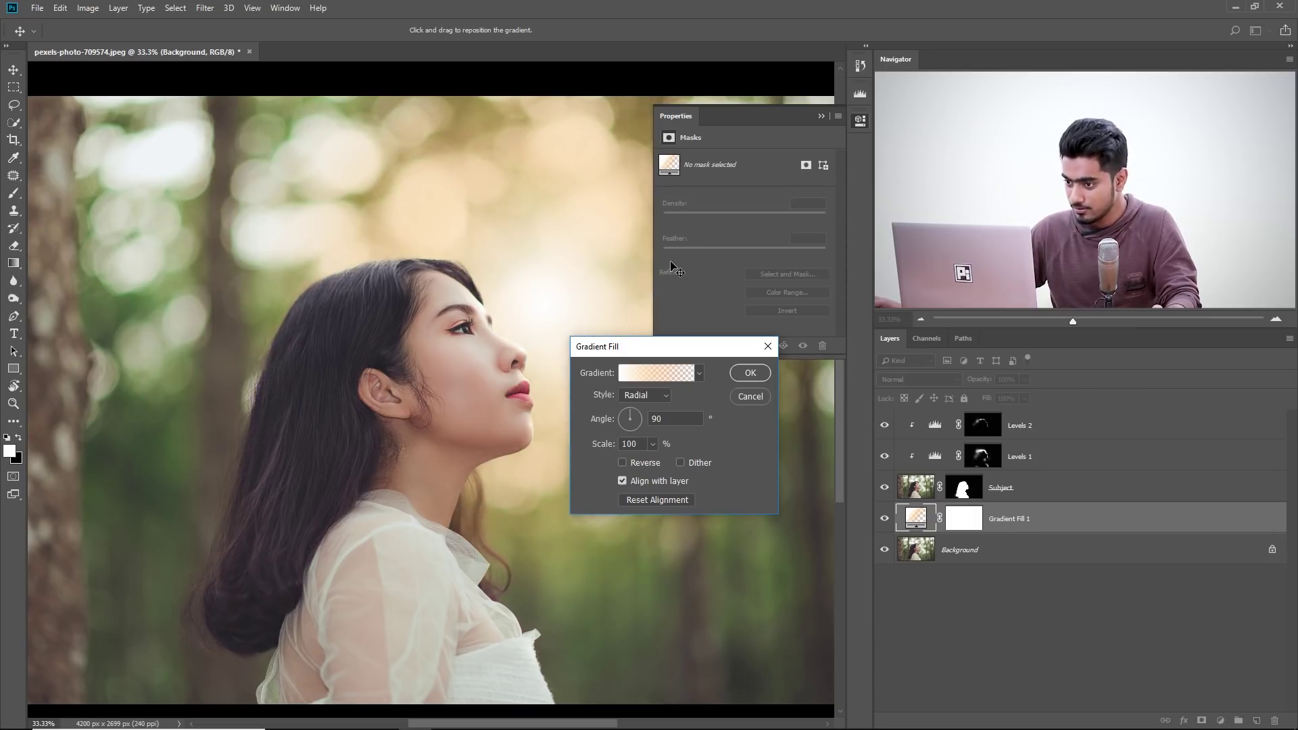
Set the gradient fill's scale to 199% and change the Gradient Fill 1 layer's blend mode to Screen
left_click_drag(622, 347, 804, 412)
left_click(834, 508)
mouse_move(833, 523)
left_mouse_down()
mouse_move(851, 527)
mouse_move(840, 525)
left_mouse_up()
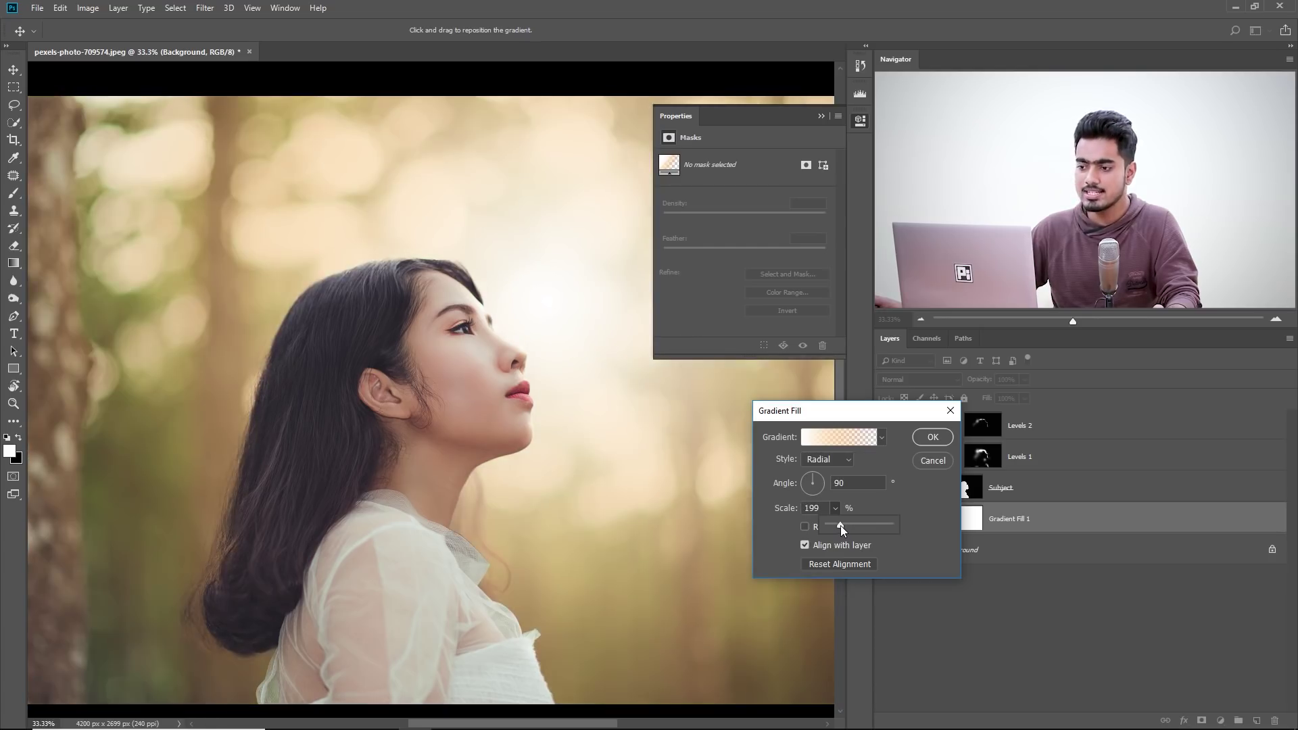
left_click(927, 438)
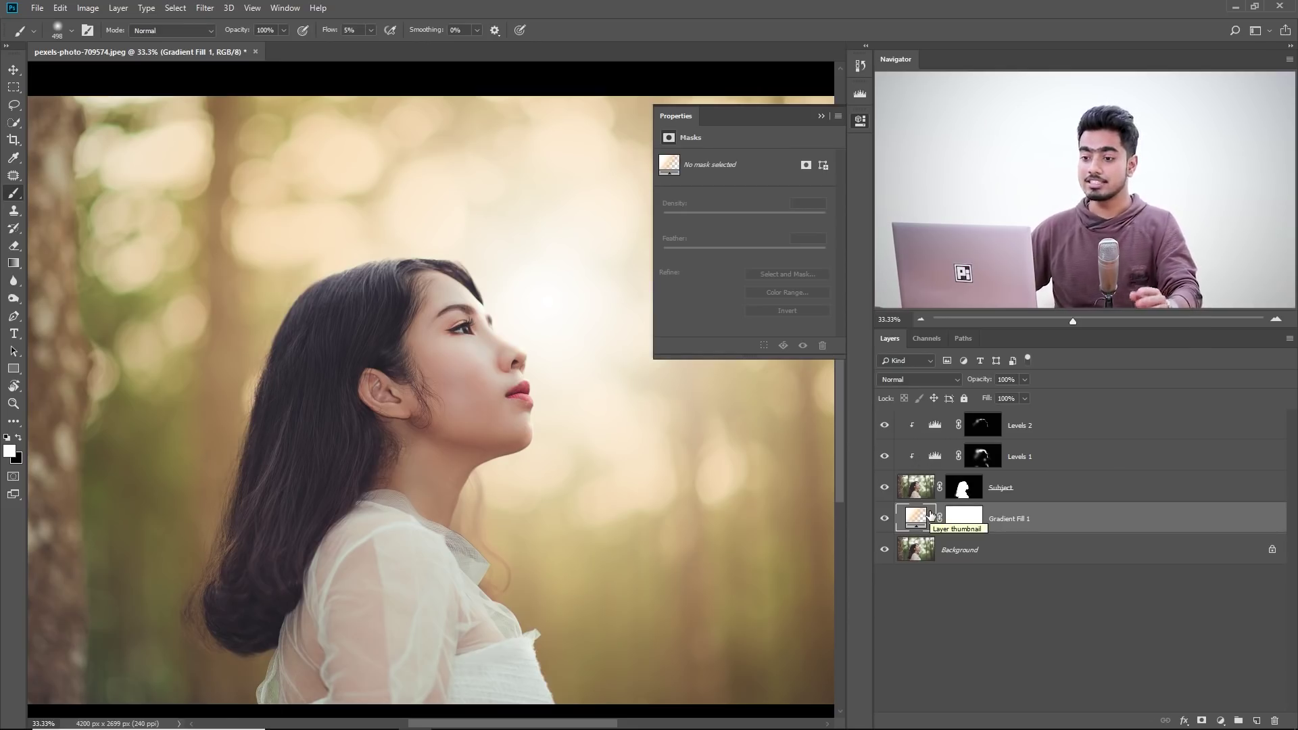
left_click(919, 380)
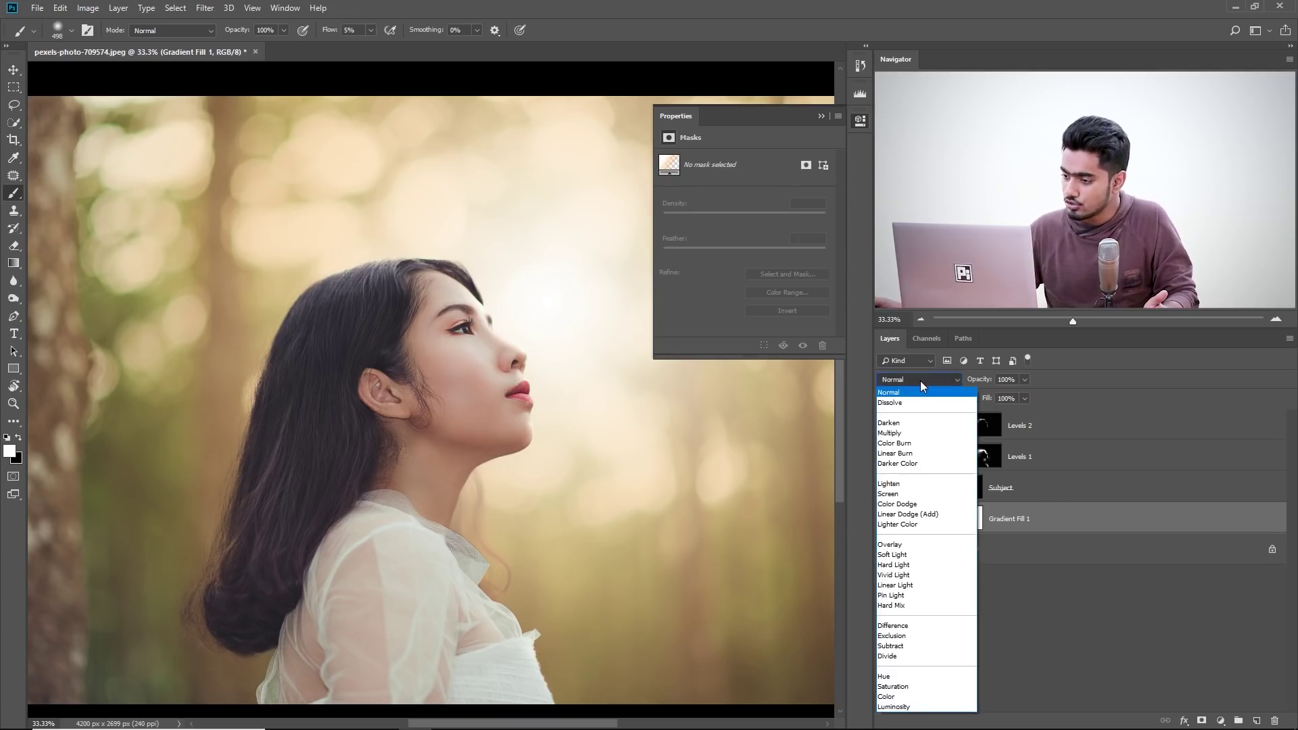
left_click(892, 494)
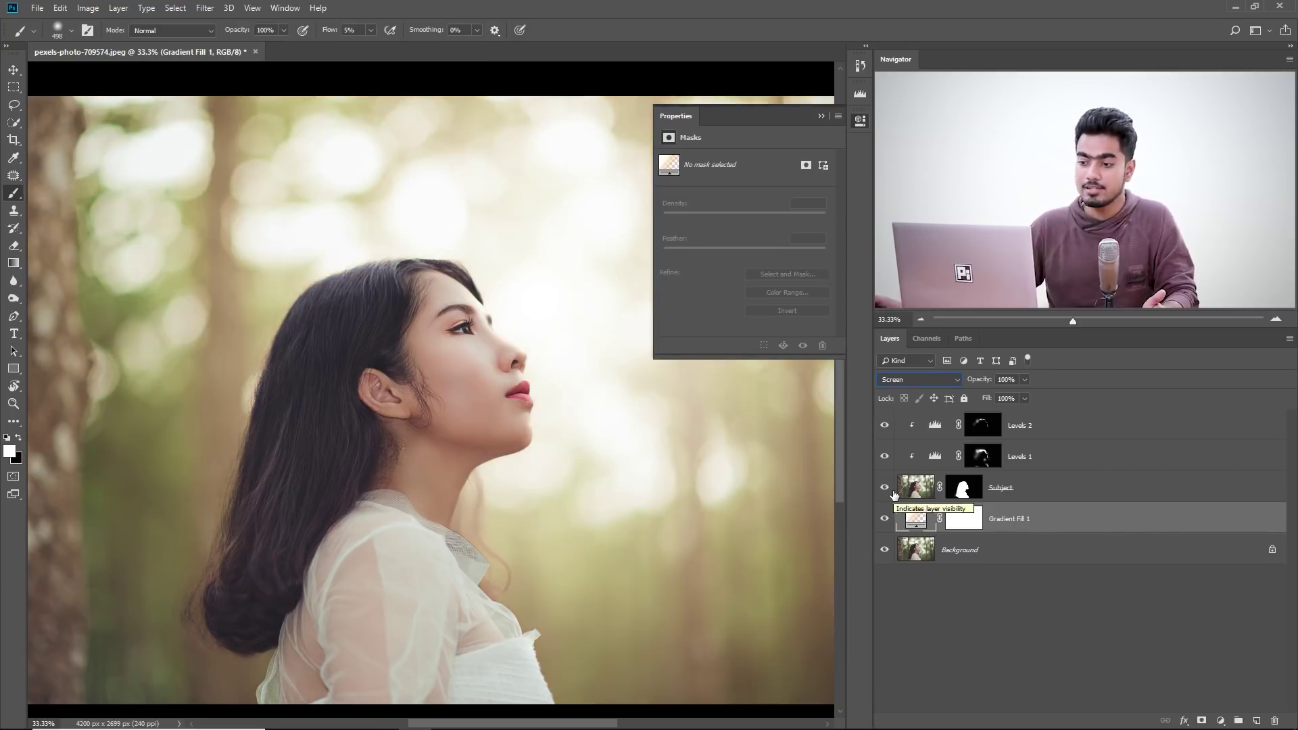
Reopen the Gradient Fill 1 settings and set the scale to 177%
double_click(915, 519)
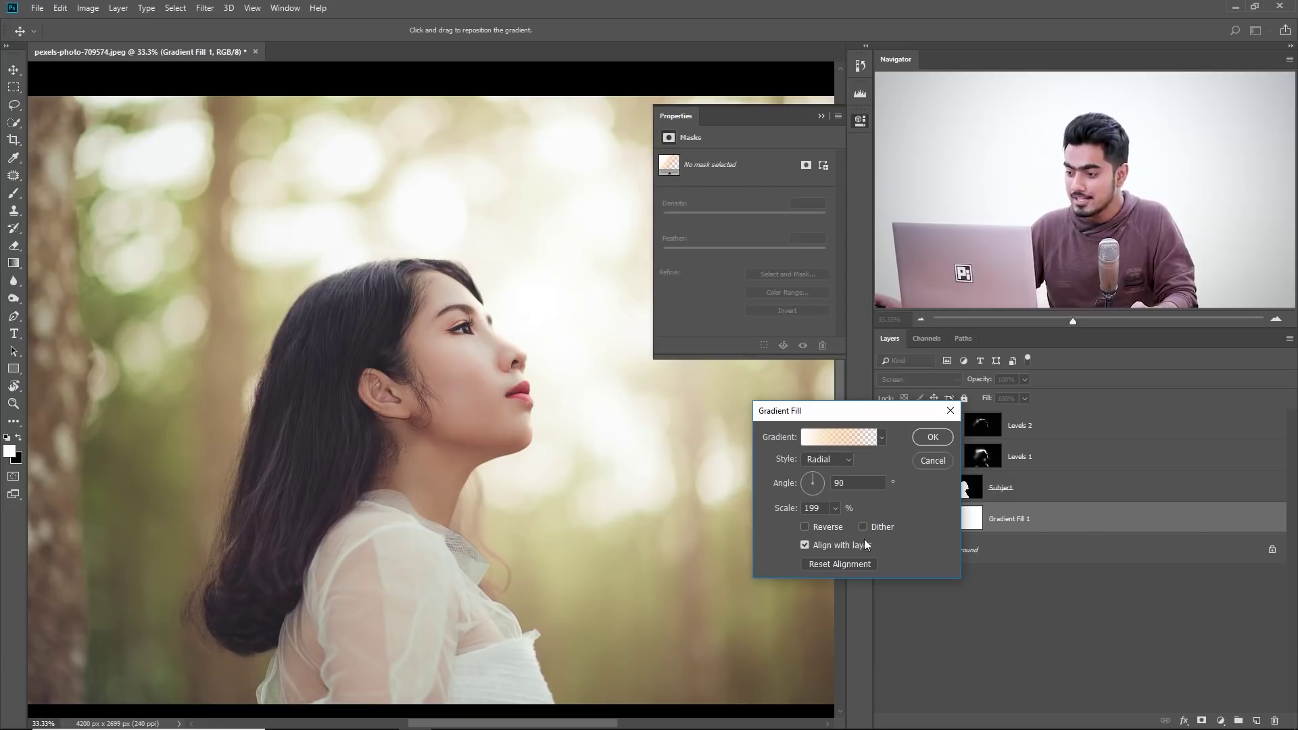
left_click(835, 508)
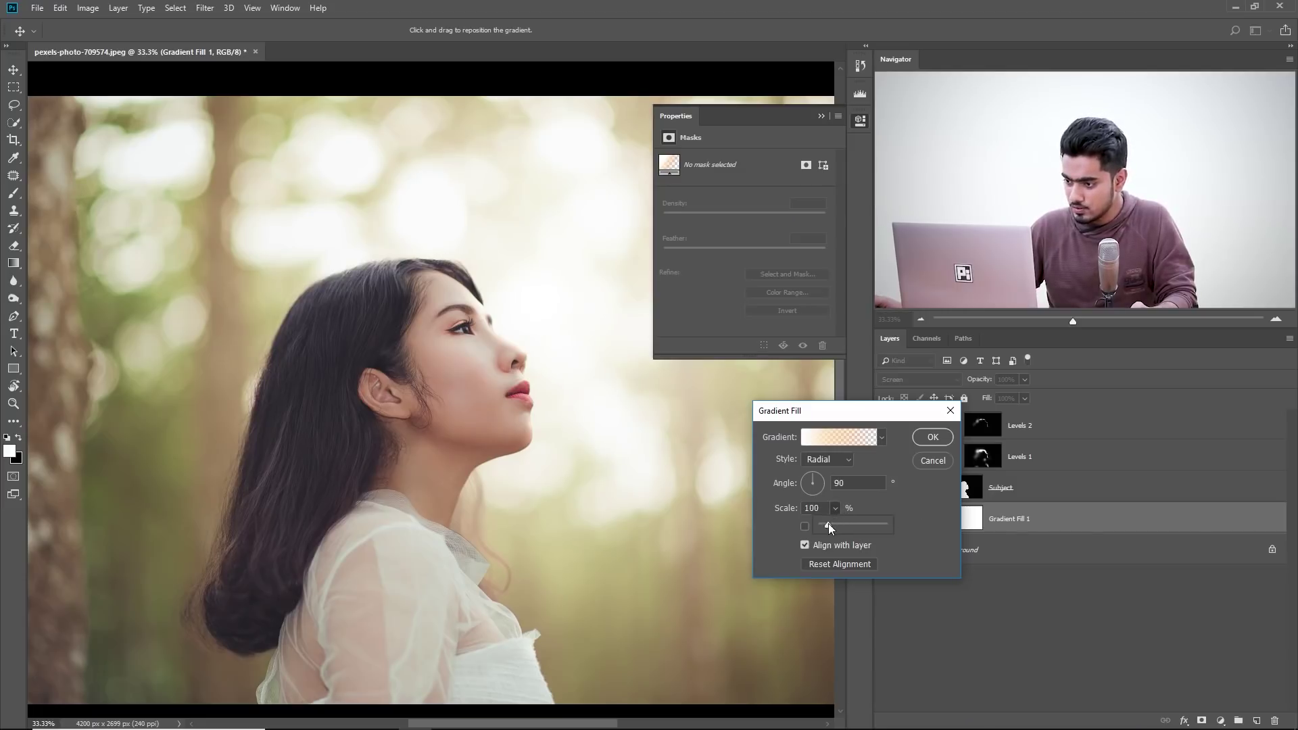
left_click_drag(828, 524, 830, 524)
Change the gradient's end color stop to reddish orange ff6600
left_click(821, 439)
double_click(1163, 382)
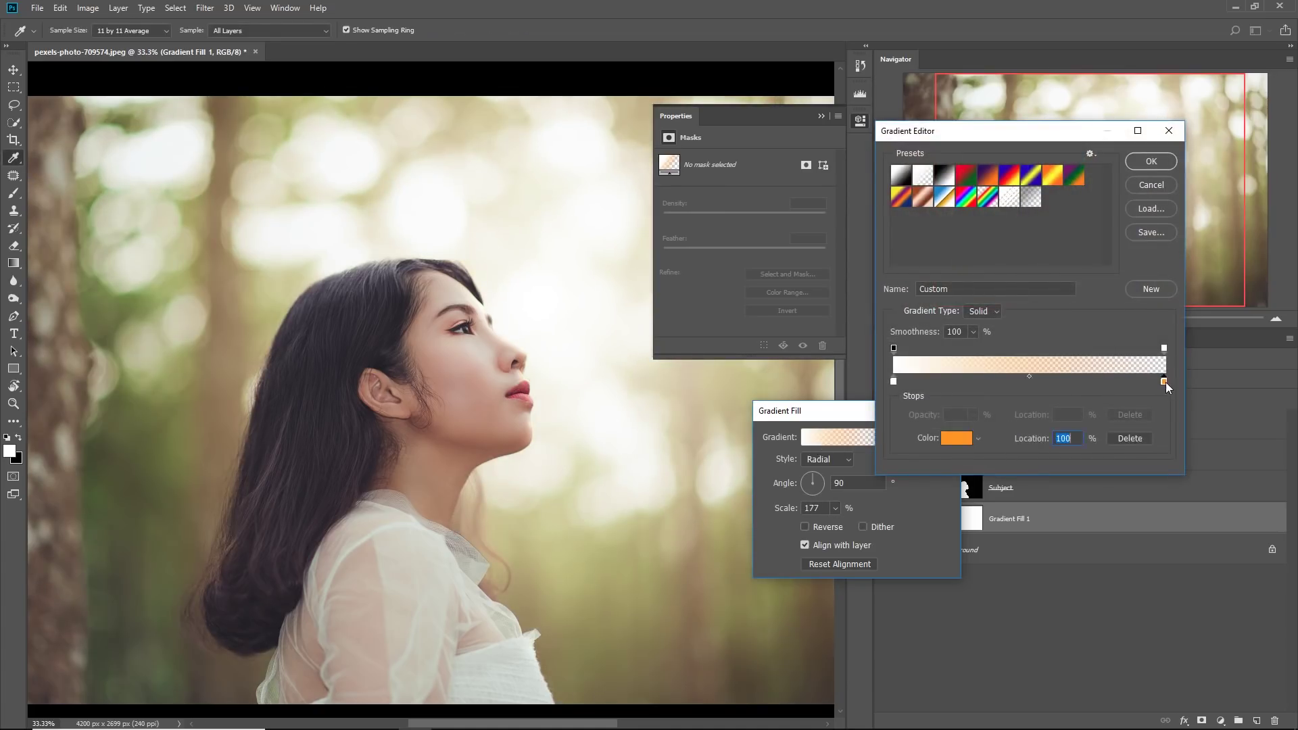
left_click_drag(935, 479, 935, 484)
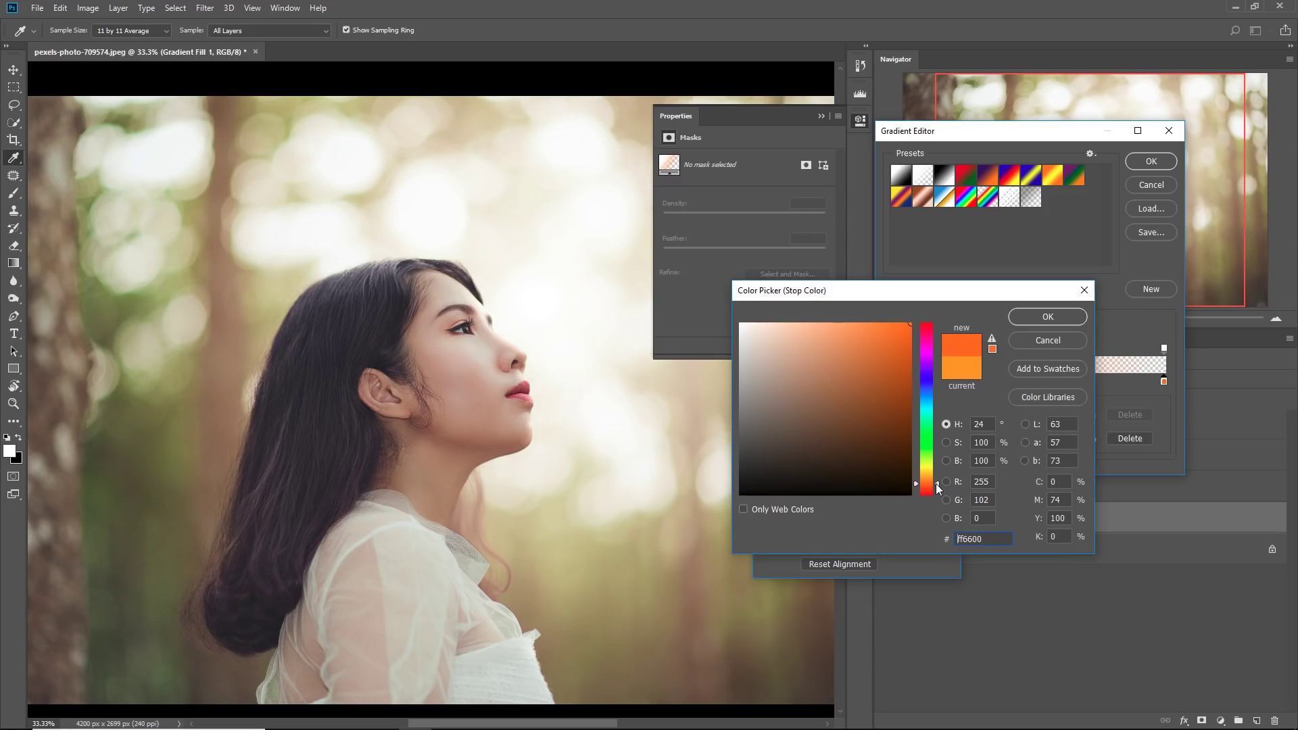
left_click(1047, 317)
Set the gradient's start color stop to pale cream fef6de and accept the edited gradient fill
double_click(895, 383)
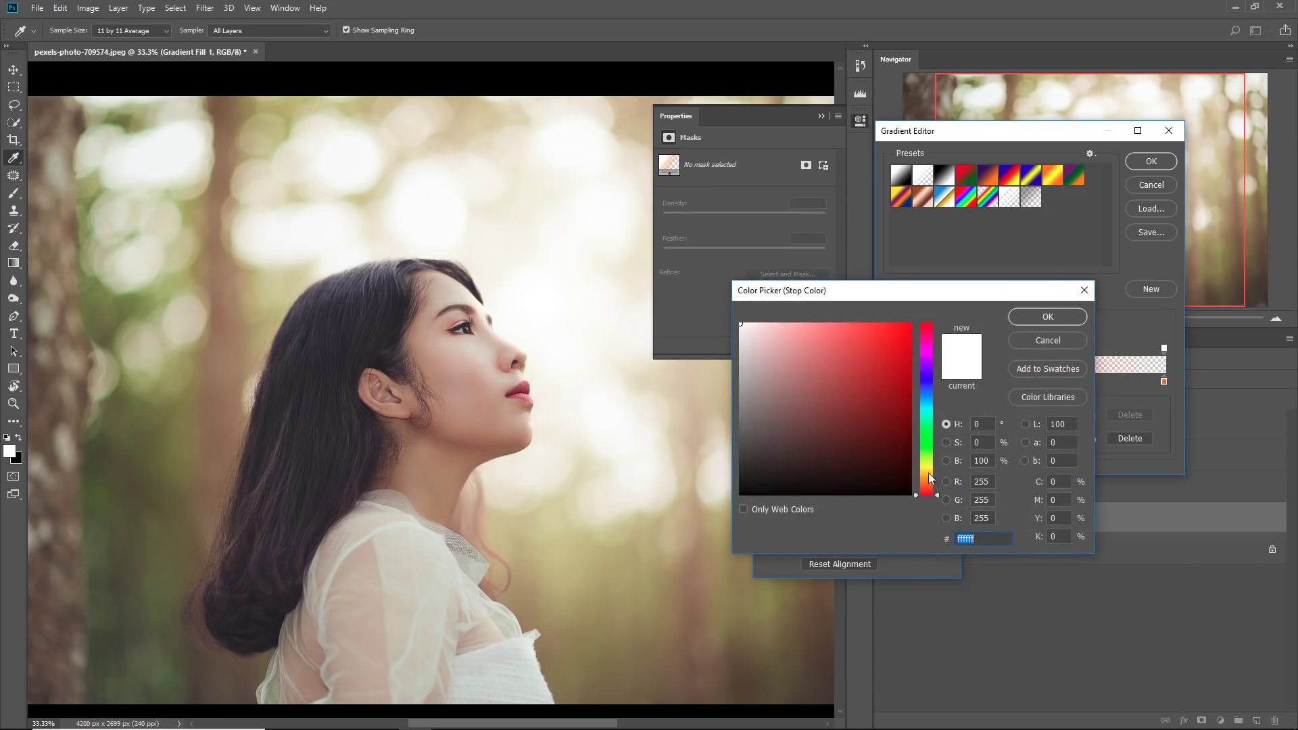
left_click(932, 468)
left_click(910, 323)
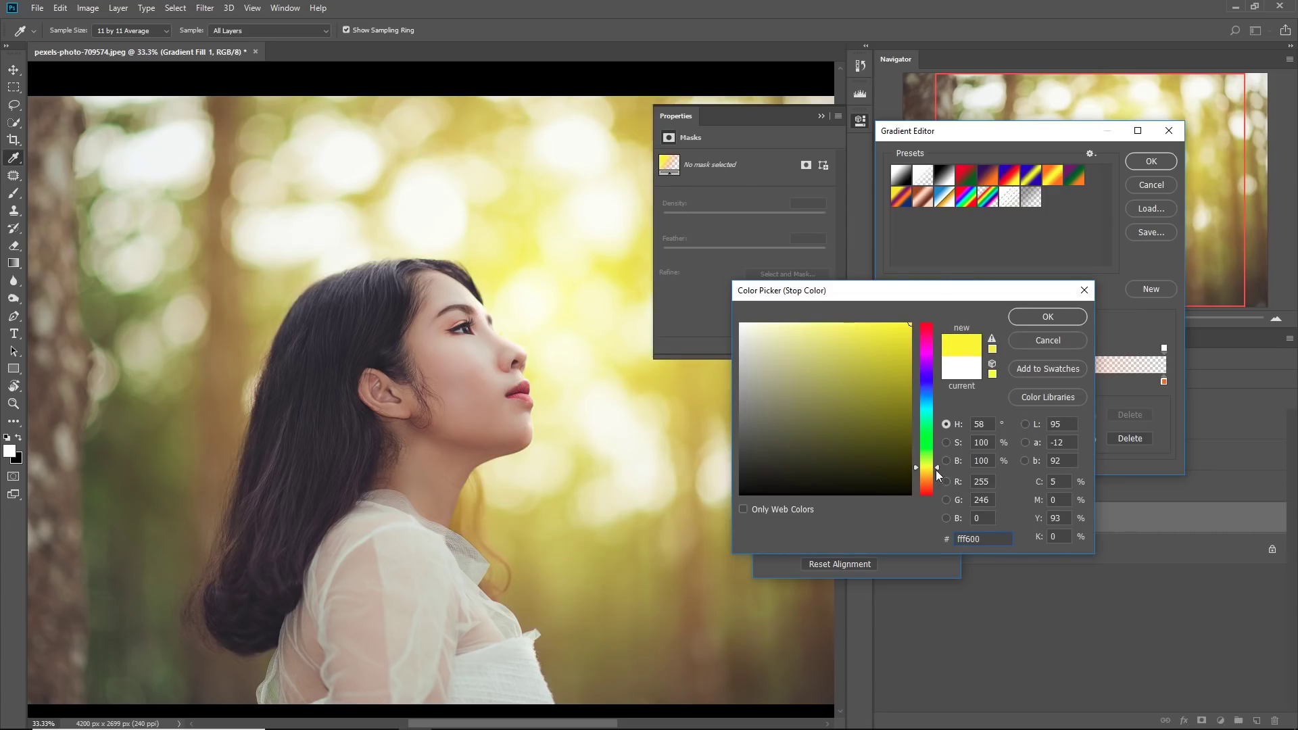
left_click_drag(935, 470, 935, 473)
left_click_drag(797, 338, 763, 328)
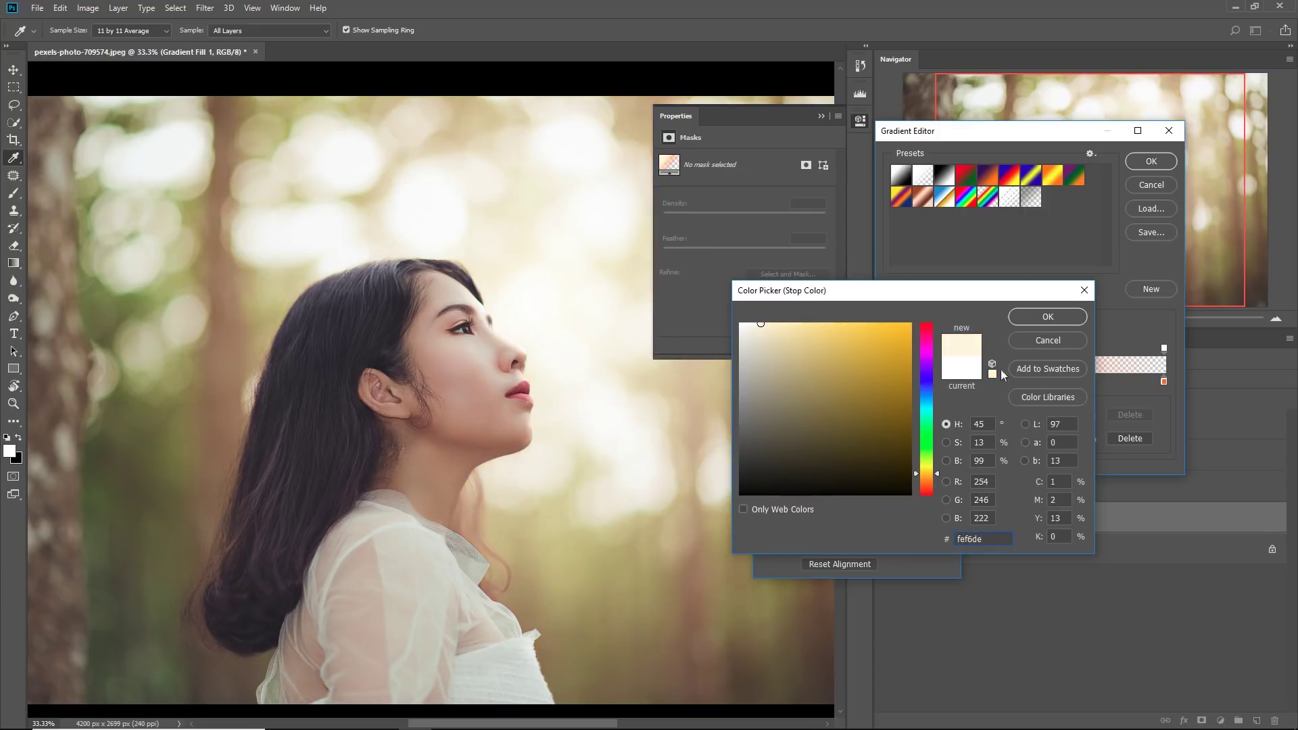
left_click(1044, 319)
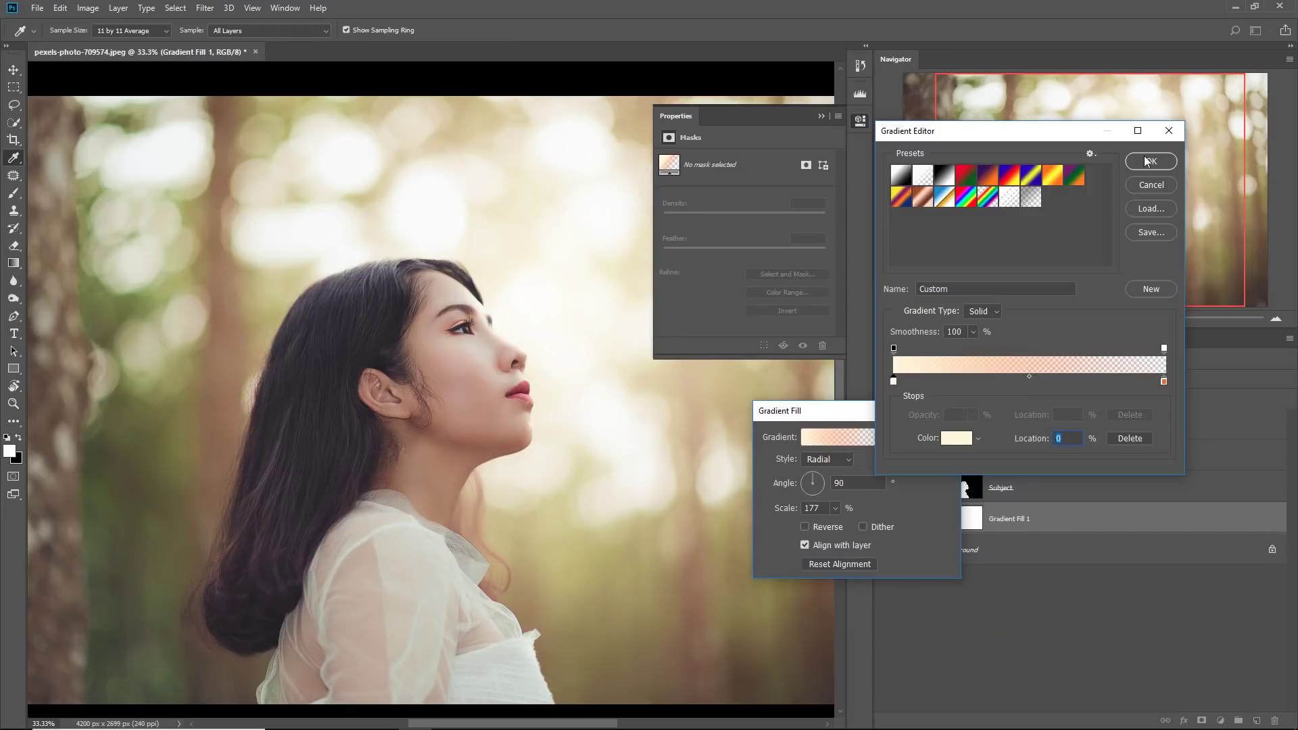
left_click(1152, 166)
left_click(936, 441)
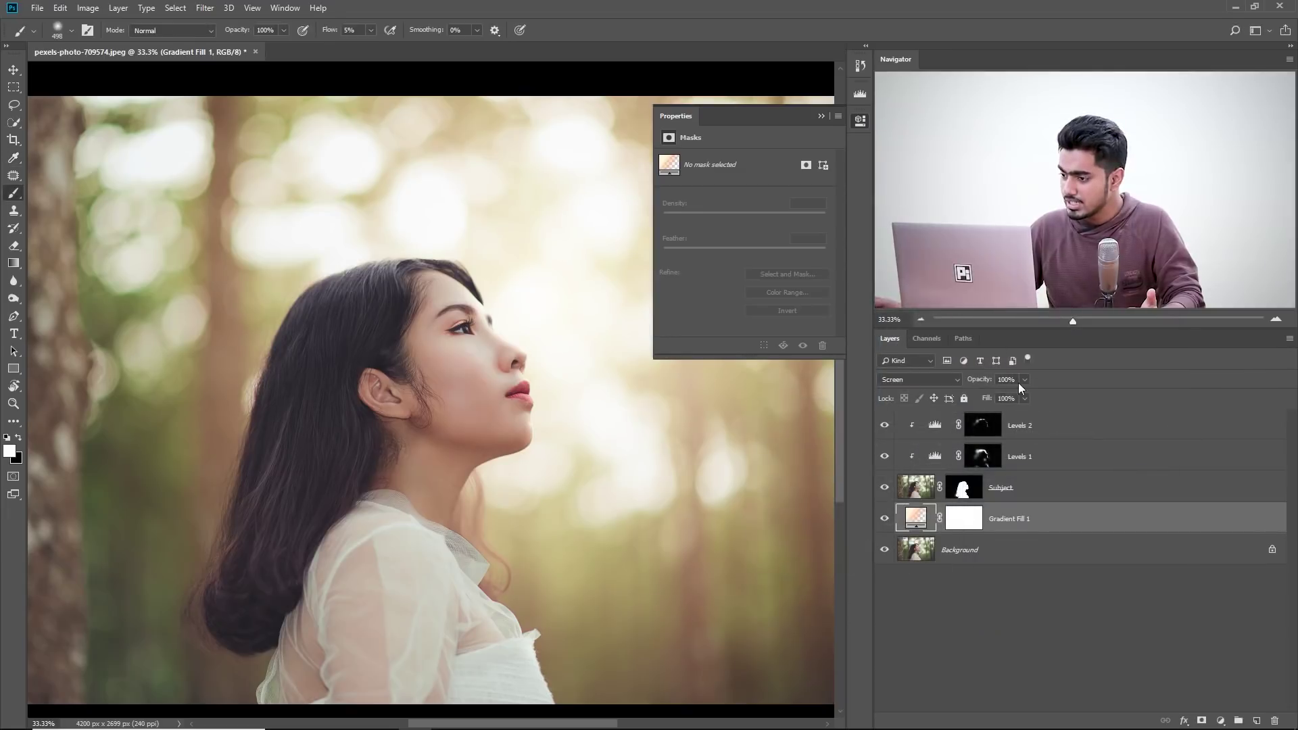
Lower the Gradient Fill 1 layer's opacity to 77% and duplicate the layer
mouse_move(1006, 396)
left_mouse_down()
mouse_move(984, 395)
mouse_move(1016, 396)
left_mouse_up()
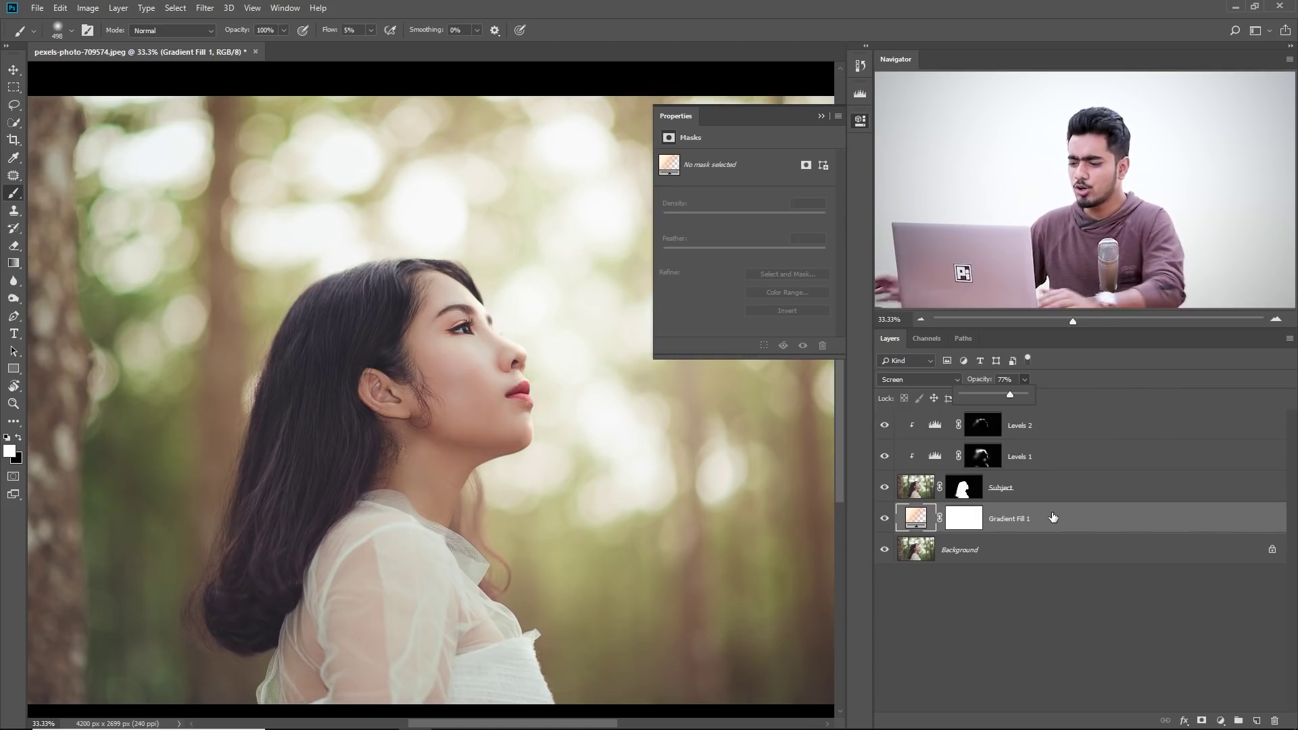
key("ctrl+j")
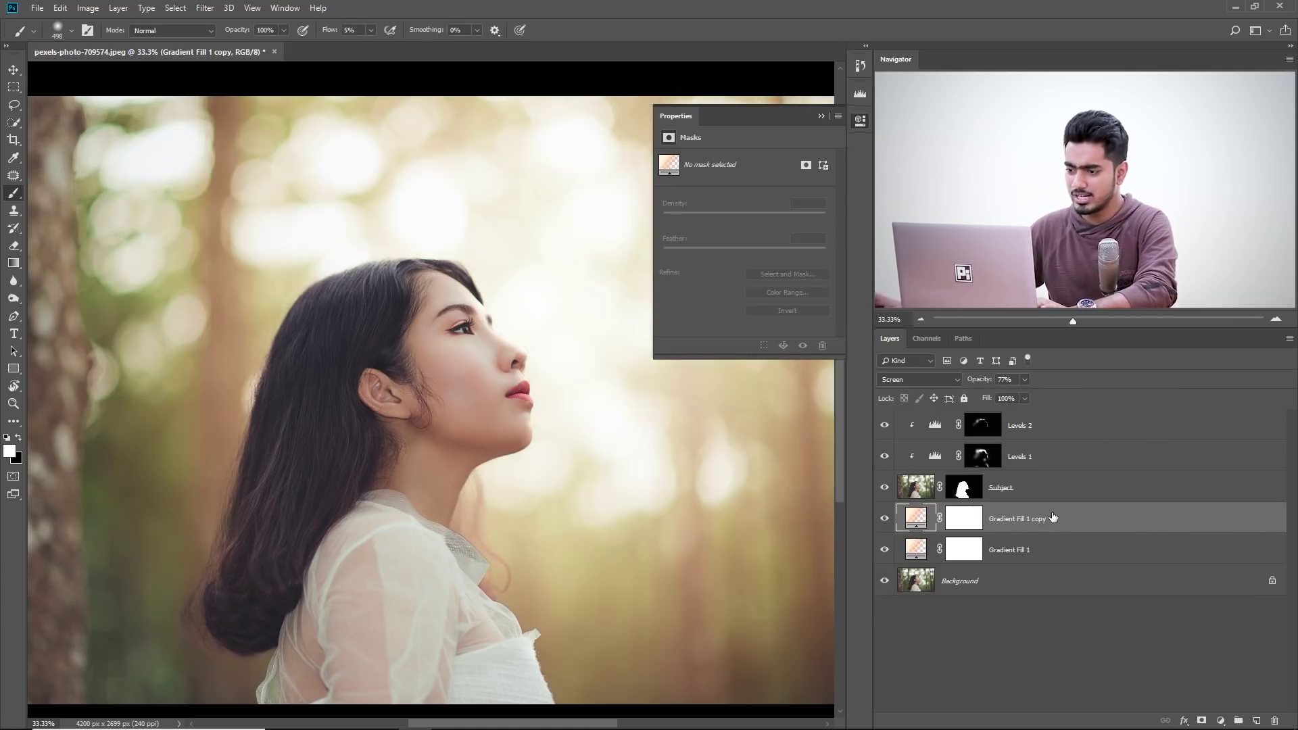
Reduce the scale of the Gradient Fill 1 copy layer's radial gradient to 89%
double_click(916, 517)
left_click_drag(811, 410, 953, 432)
left_click_drag(974, 544, 969, 545)
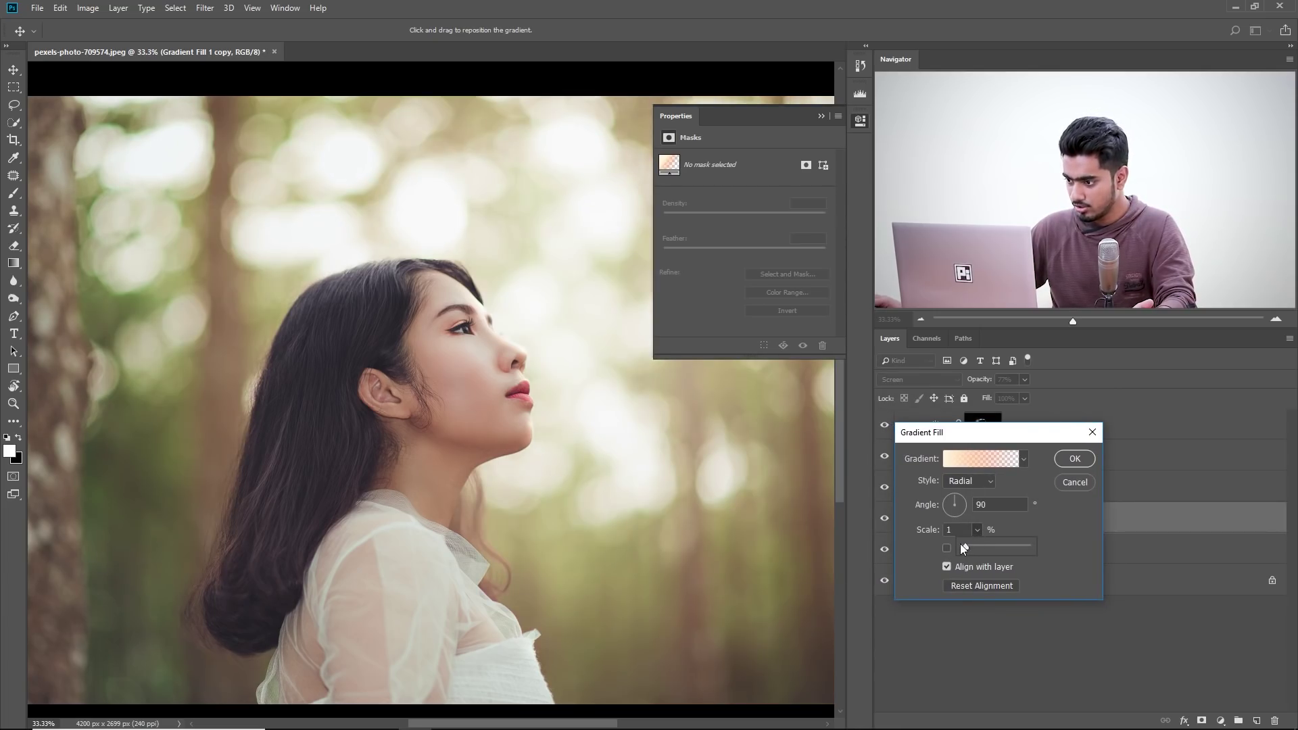
left_click_drag(967, 544, 970, 543)
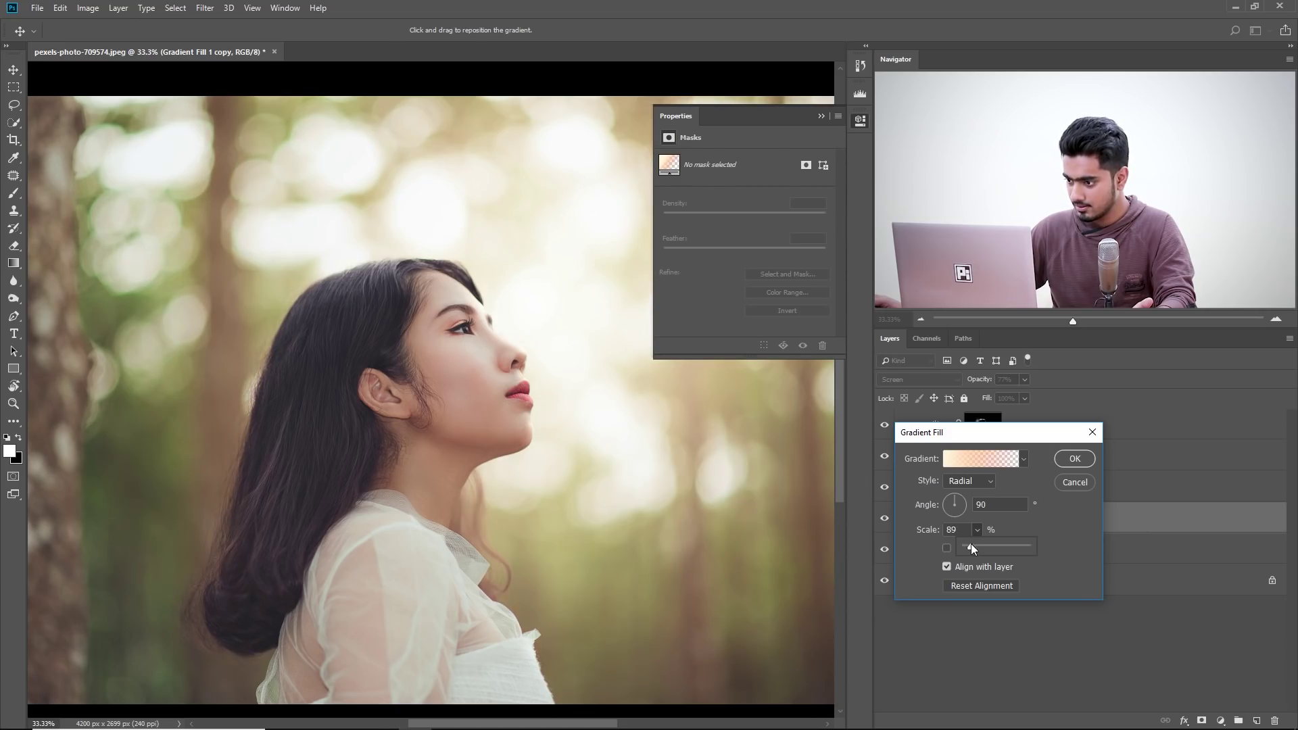
left_click(1070, 458)
Set the Gradient Fill 1 copy layer's opacity to 90% and collapse the mask properties
left_click(1024, 380)
mouse_move(1023, 395)
left_mouse_down()
mouse_move(1046, 398)
mouse_move(1033, 393)
left_mouse_up()
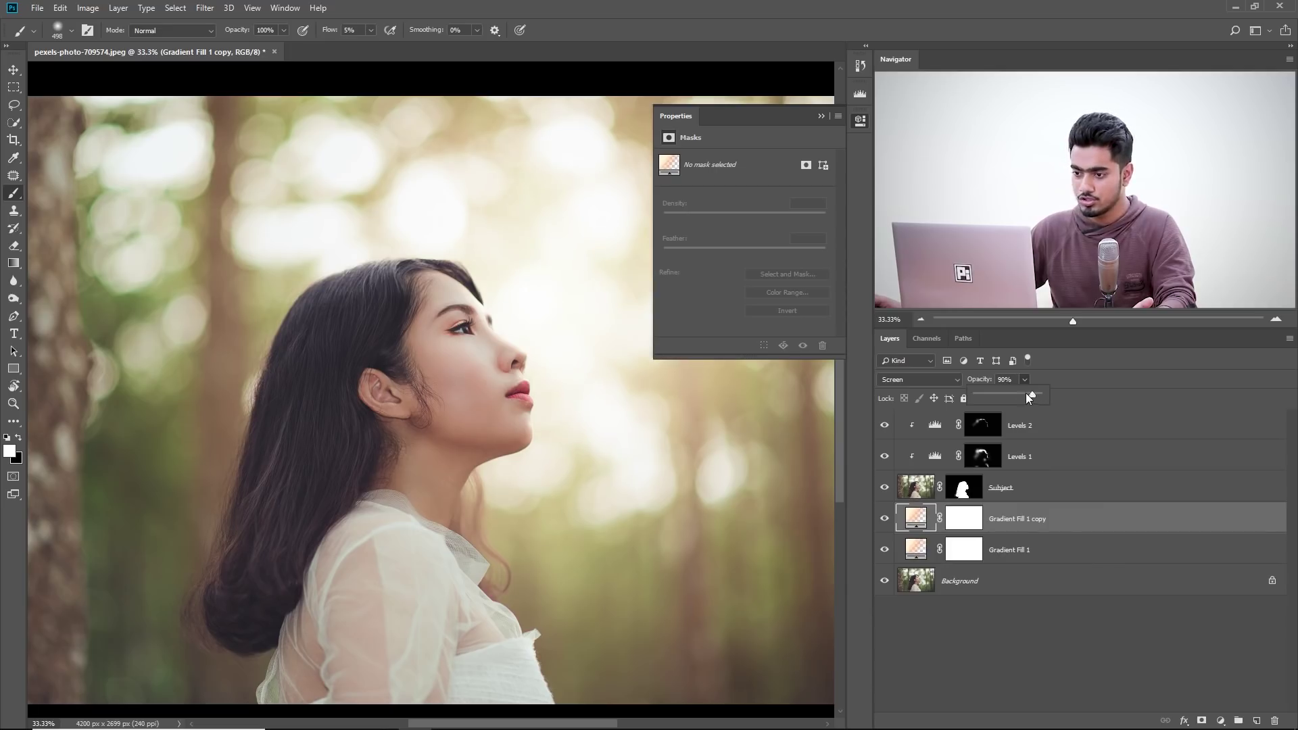
left_click(822, 116)
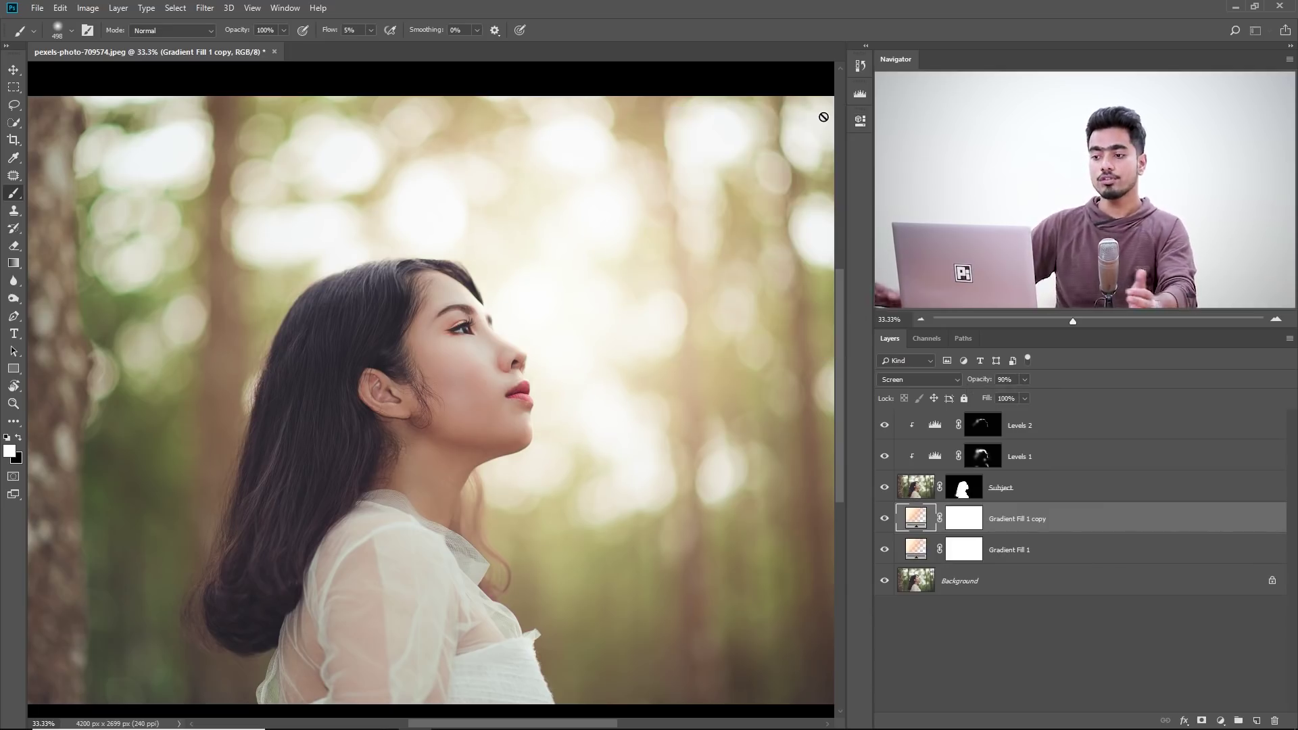
Compare the image before and after by hiding and restoring every layer above the Background
left_click(885, 581, "alt")
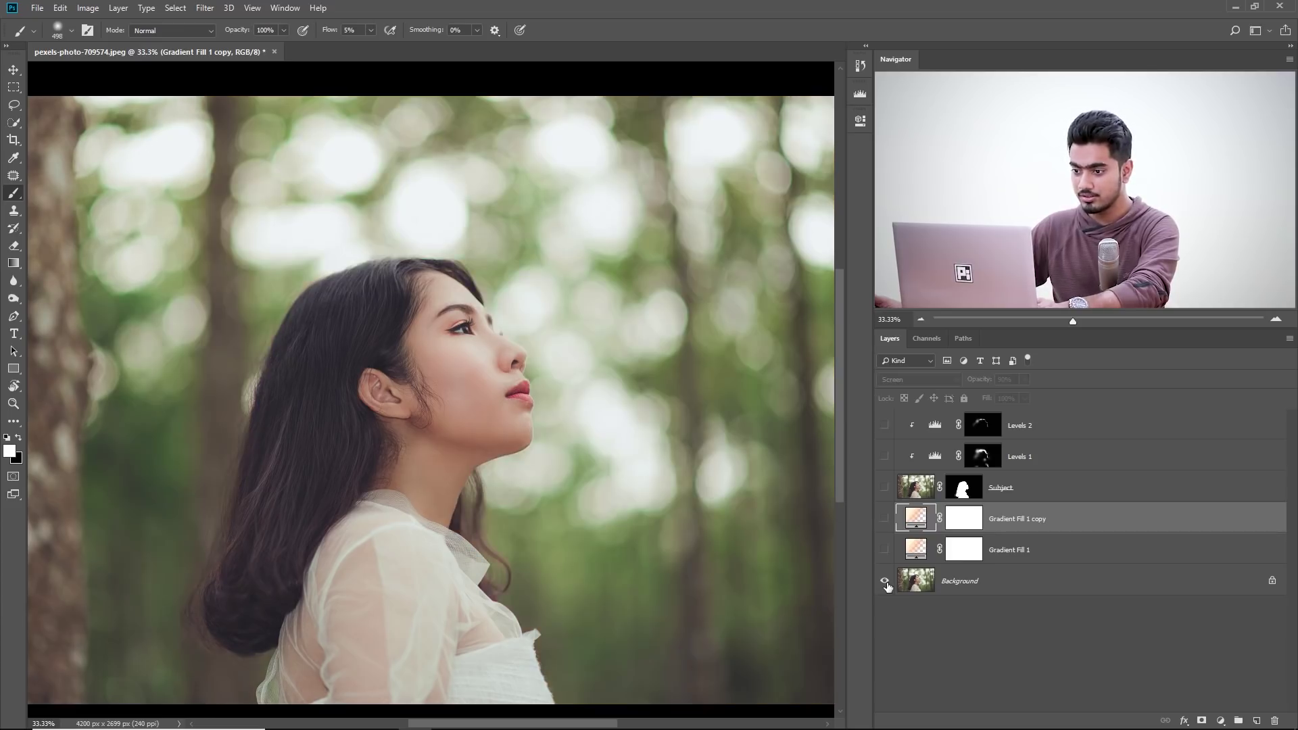
left_click(884, 581, "alt")
left_click(885, 581, "alt")
left_click(885, 581, "alt")
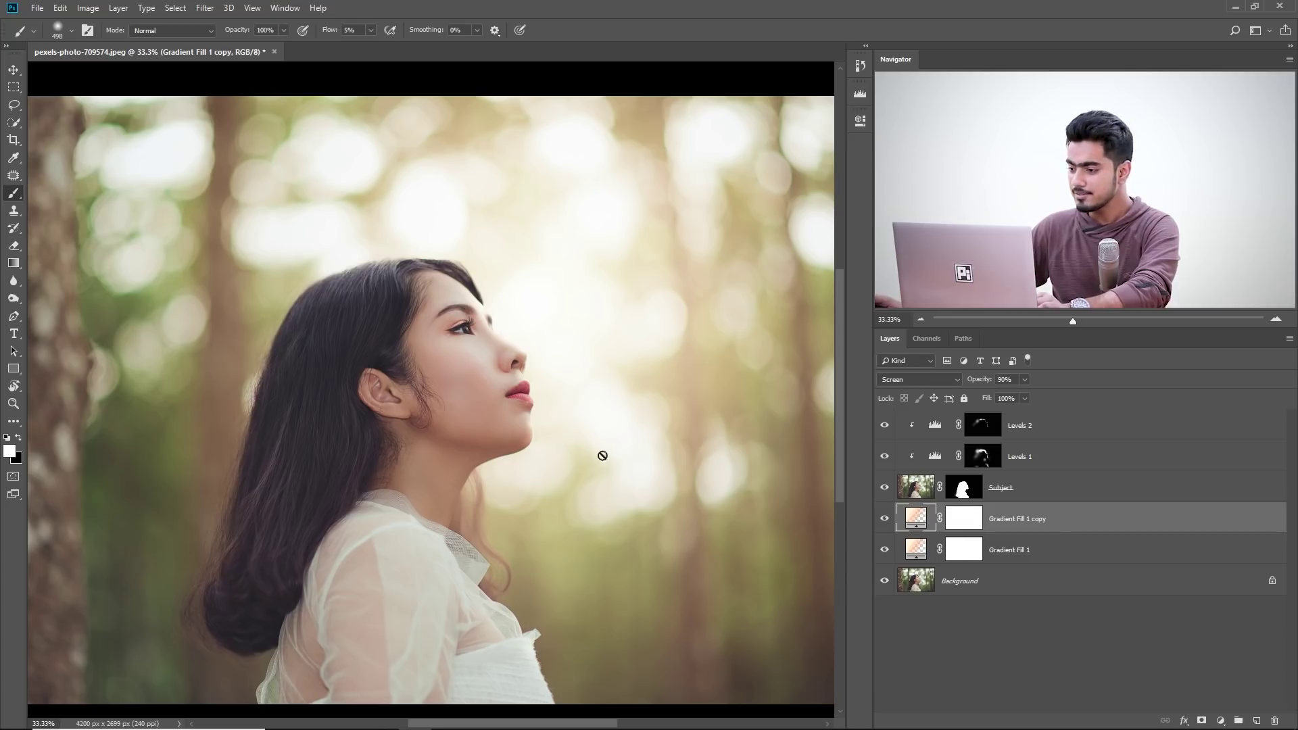
Group the Gradient Fill 1 and Gradient Fill 1 copy layers
left_click(1034, 542)
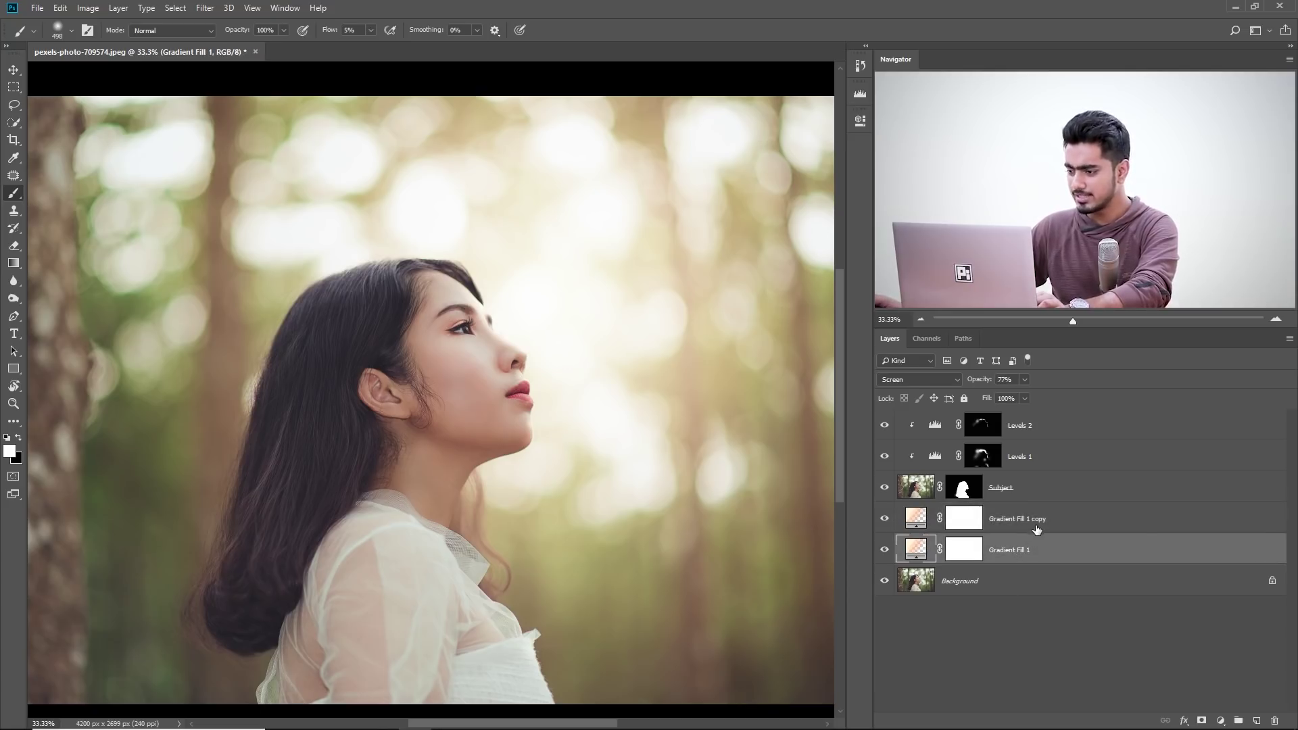
left_click(1036, 525, "shift")
left_click(1043, 552)
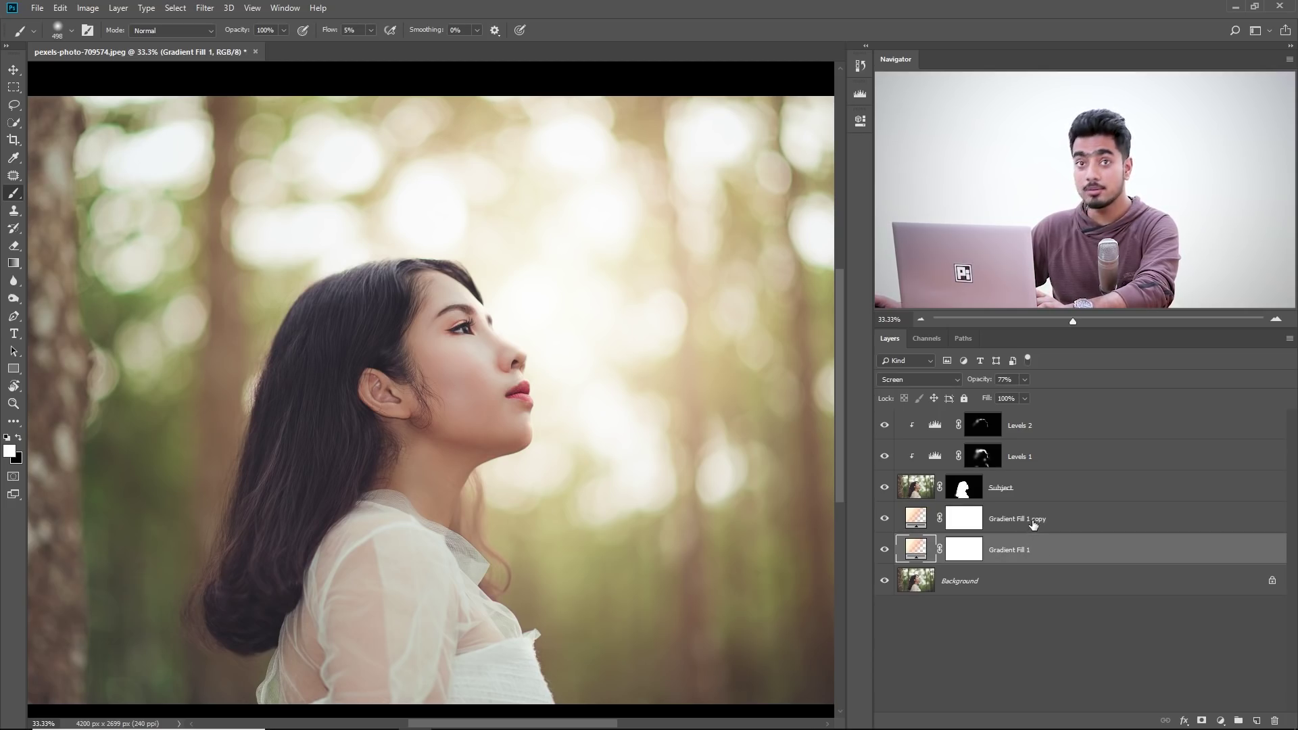
left_click(1033, 524, "shift")
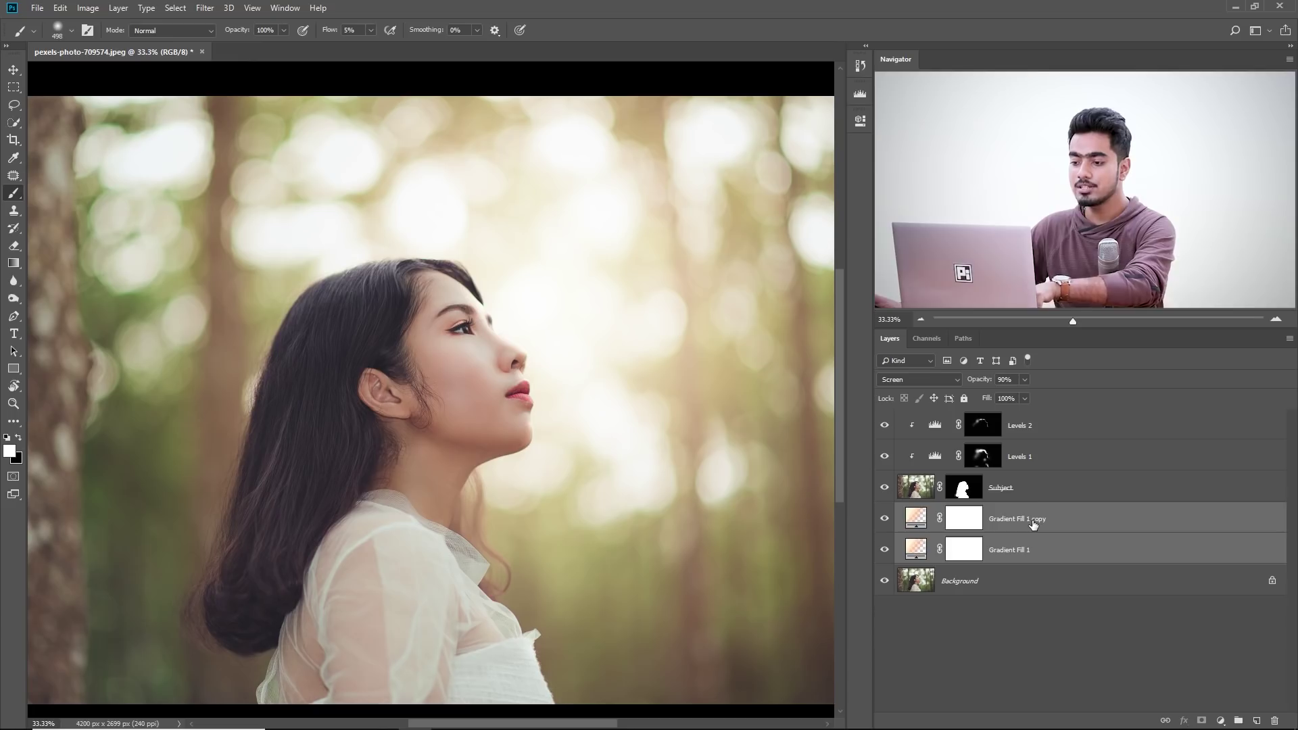
Set the opacity of the gradient group to 95%
left_click(1023, 380)
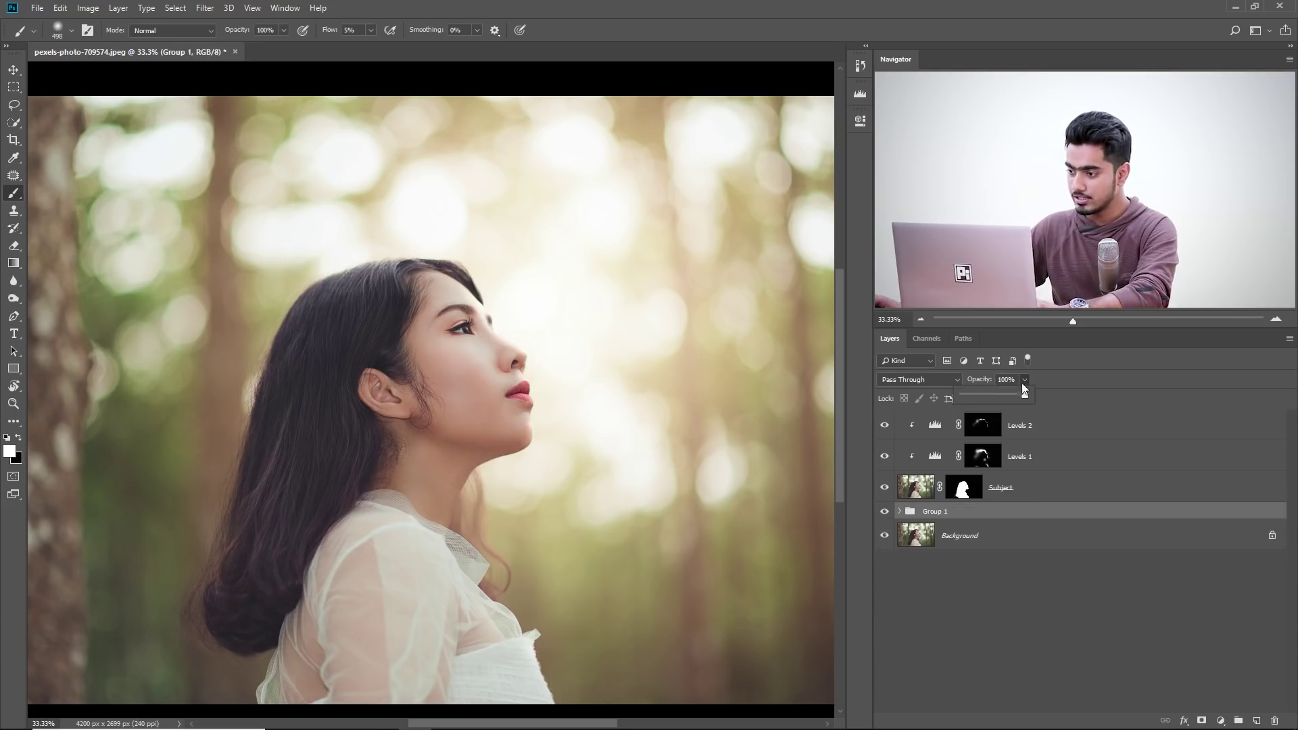
left_click_drag(988, 393, 1024, 395)
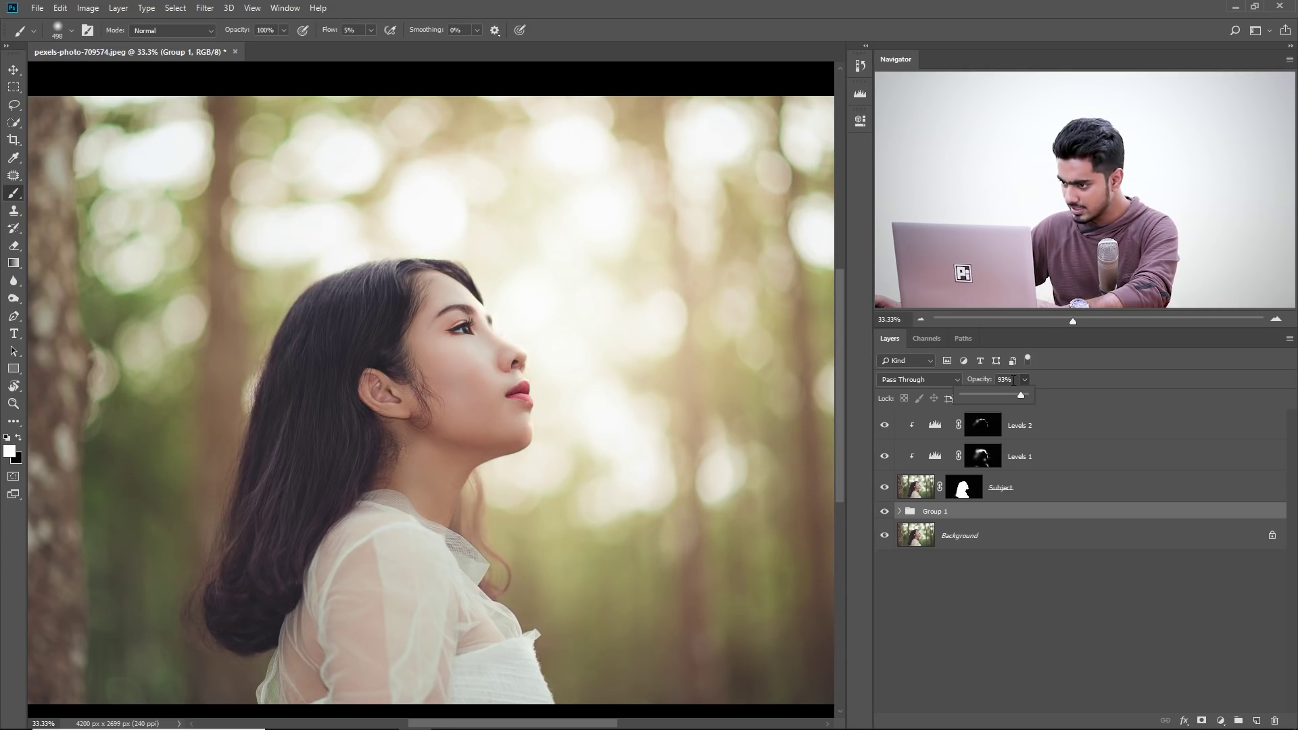
left_click(923, 366)
type("9")
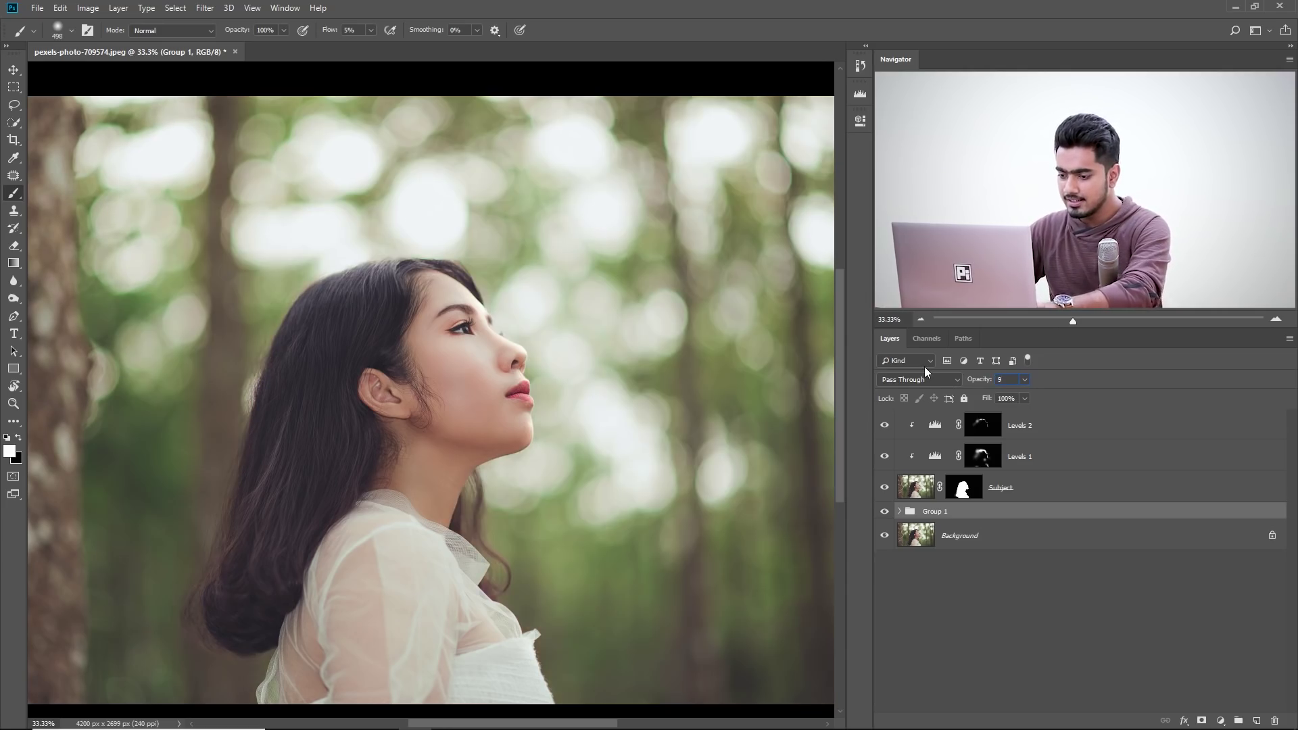
type("5")
key("Return")
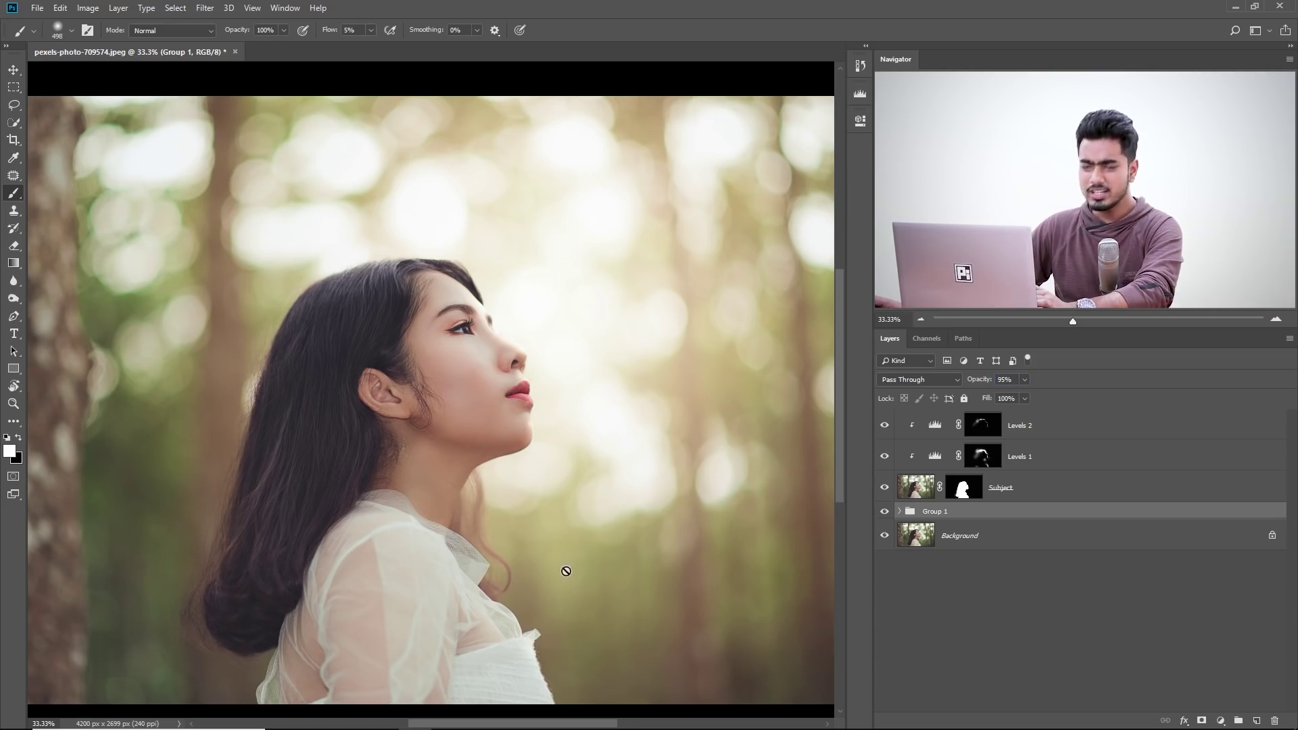
Change the end color stop of the Gradient Fill 1 layer inside the group to orange ff8a00 and accept the fill
left_click(900, 512)
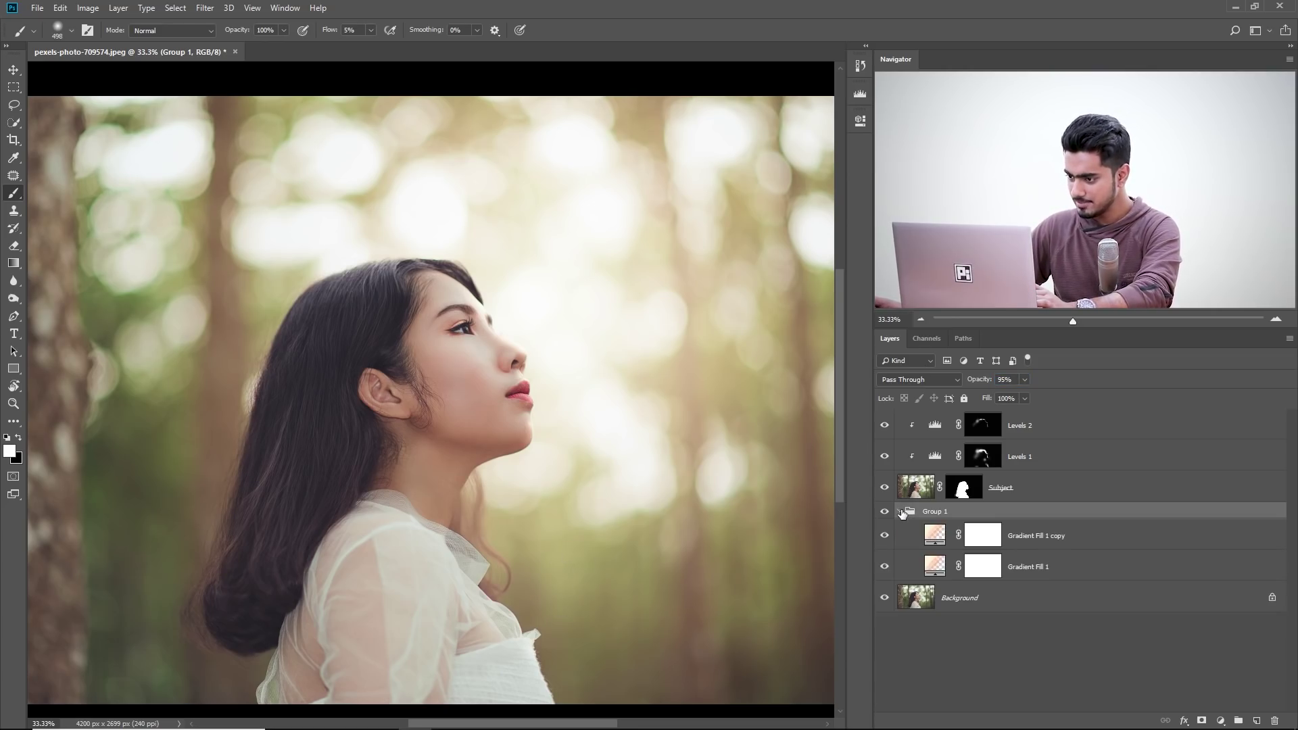
double_click(935, 566)
left_click(987, 459)
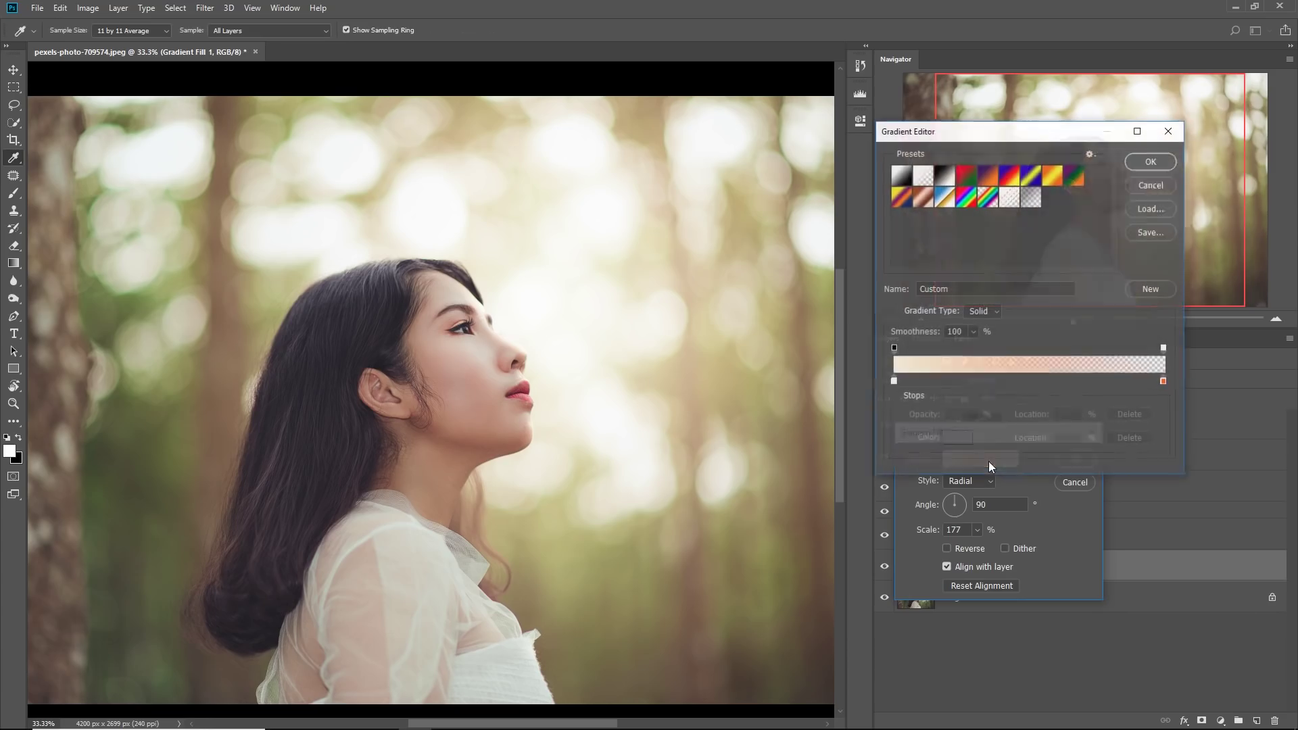
double_click(1163, 382)
left_click_drag(935, 486, 936, 477)
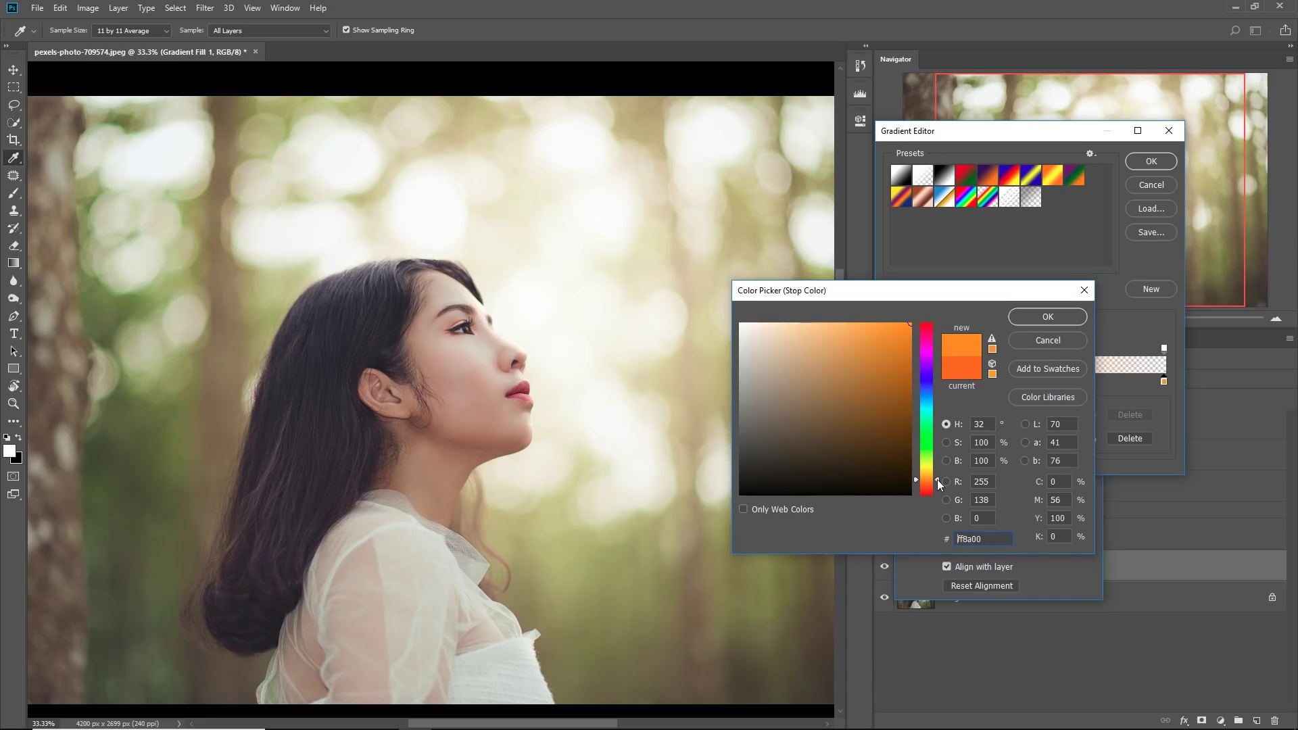
left_click(1047, 316)
left_click(1151, 161)
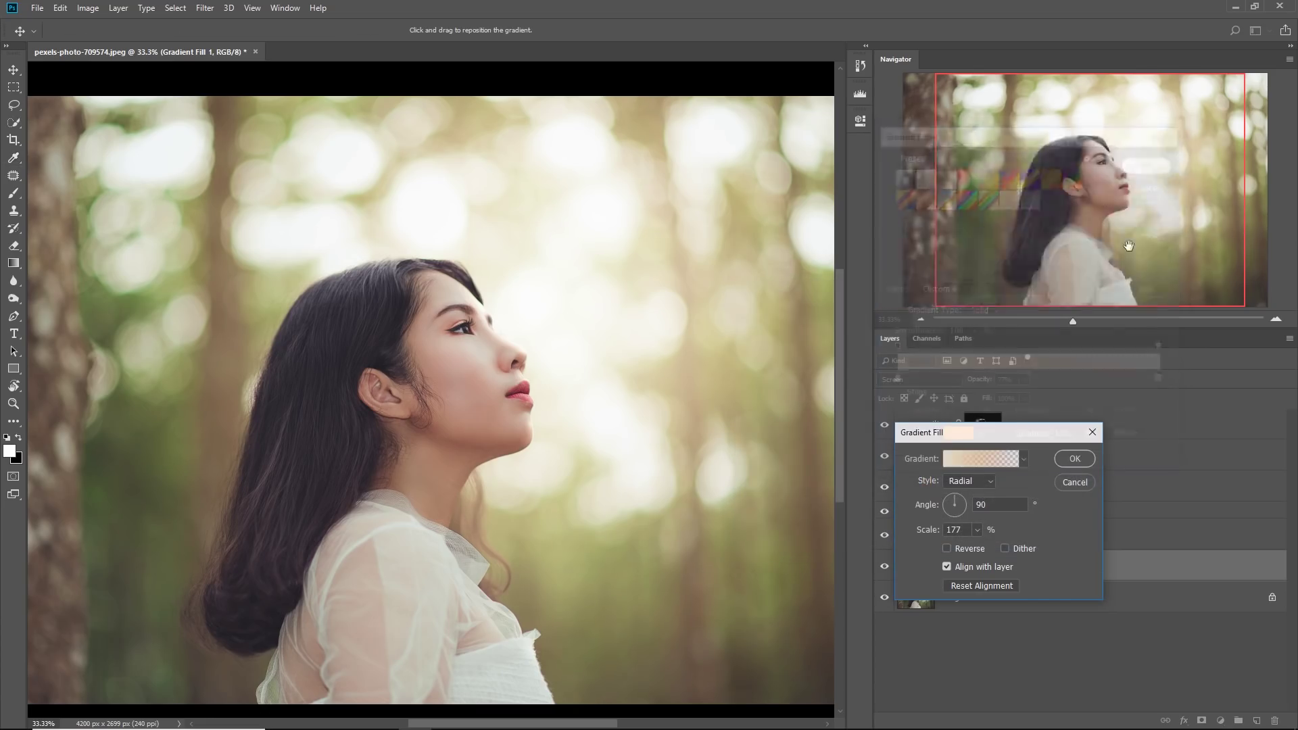
left_click(1074, 458)
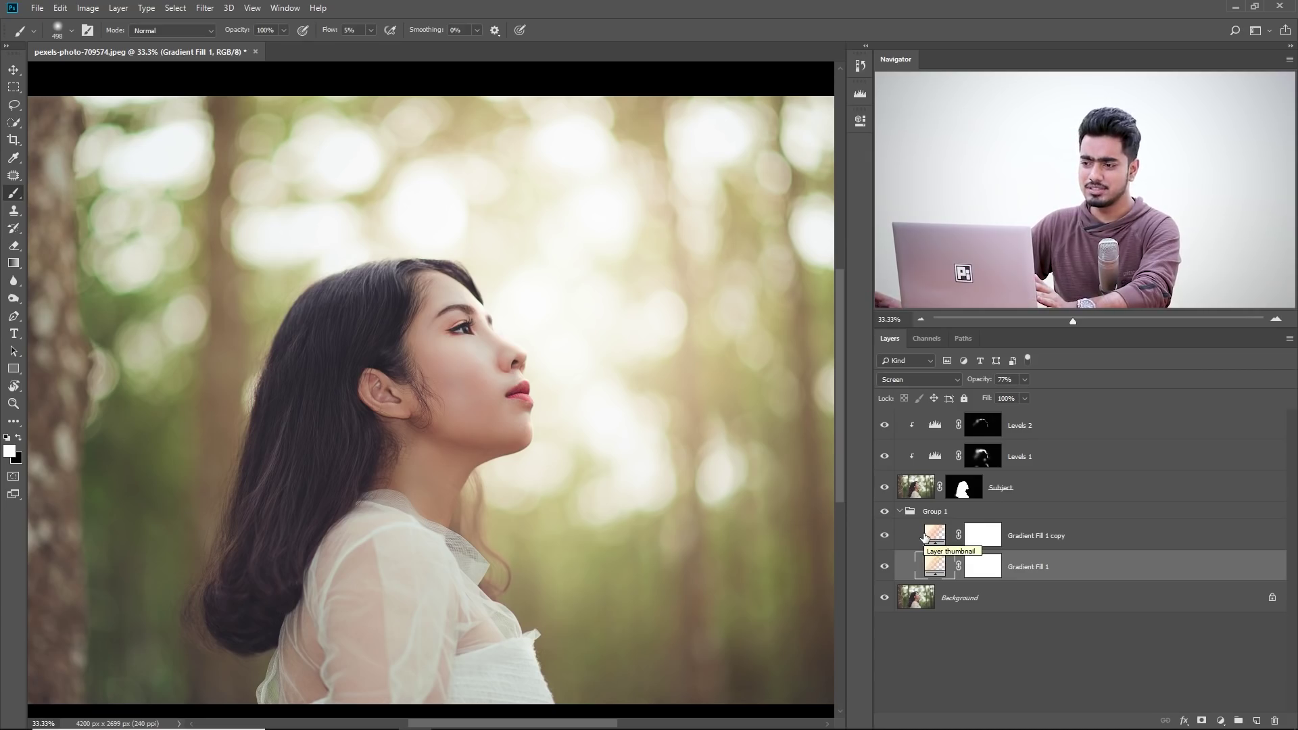
Set the opacity of the gradient group to 100%
left_click(993, 511)
left_click(1023, 388)
left_click_drag(1028, 394, 1092, 391)
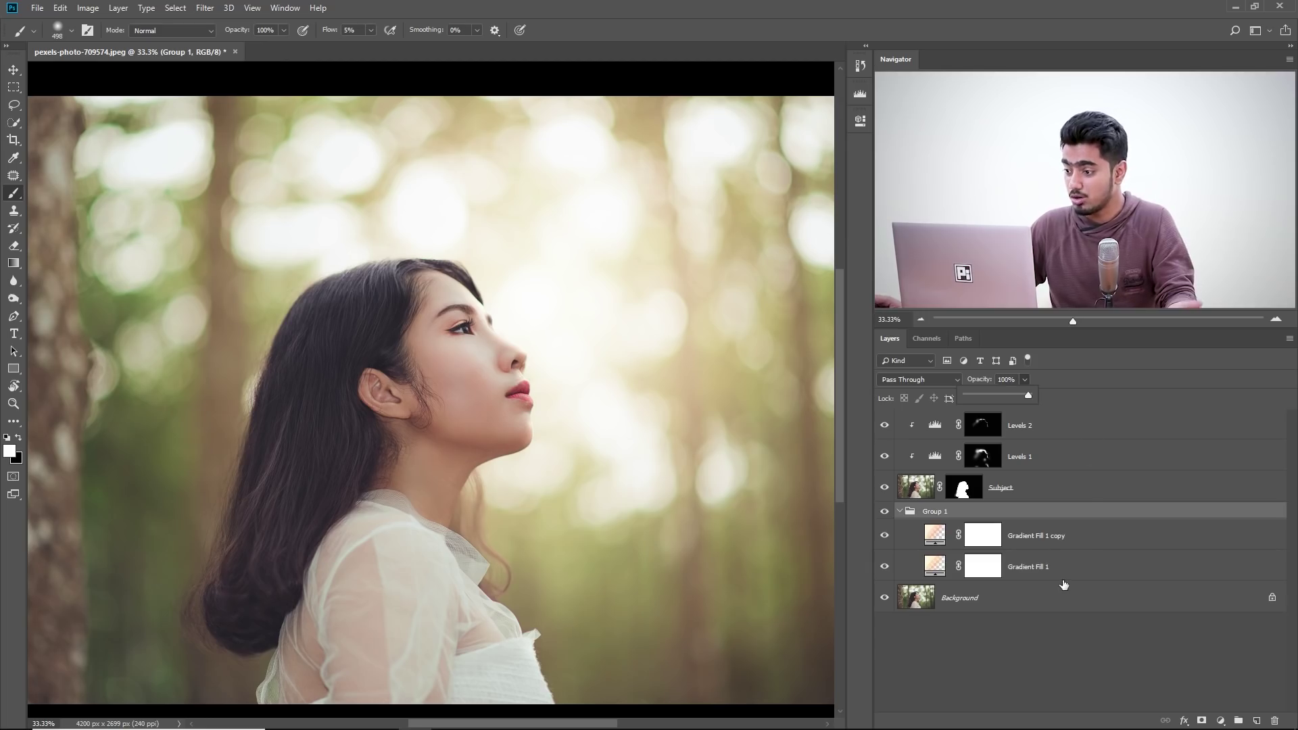
Add a new gradient fill layer above Gradient Fill 1 copy inside the group
left_click(1064, 546)
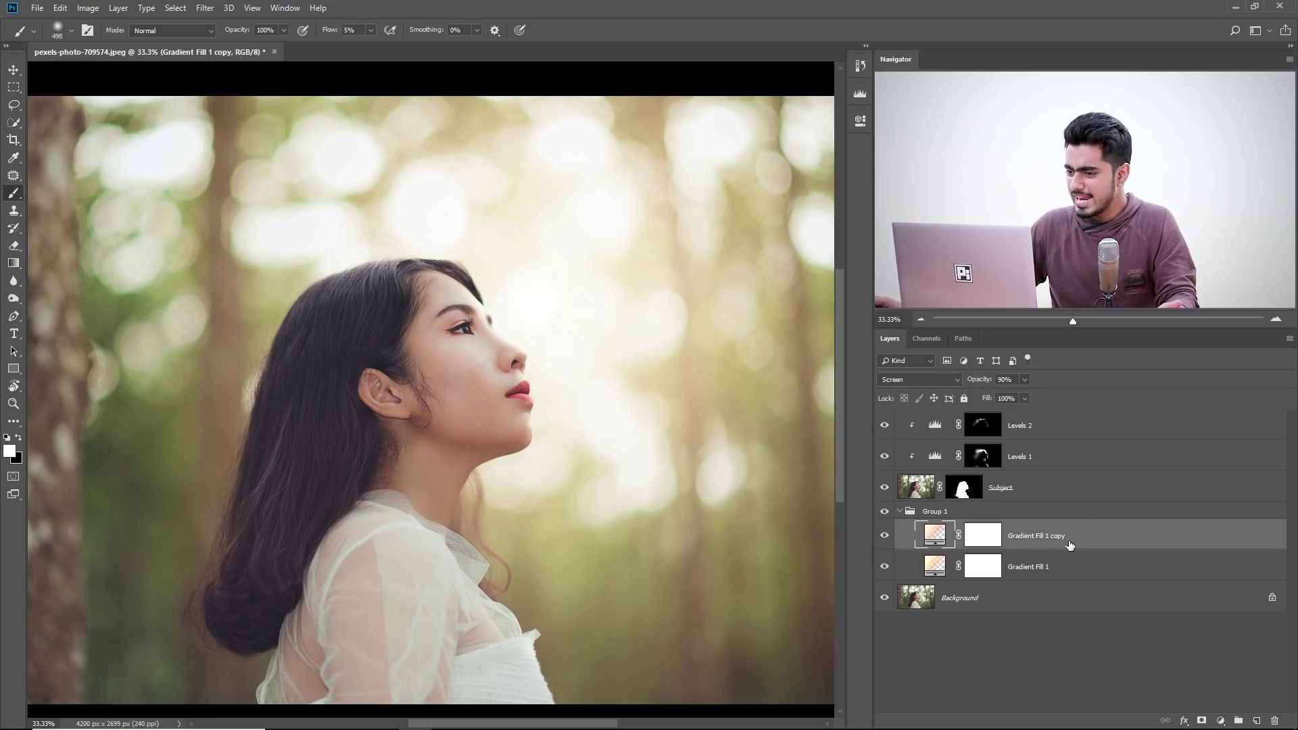
left_click(1220, 720)
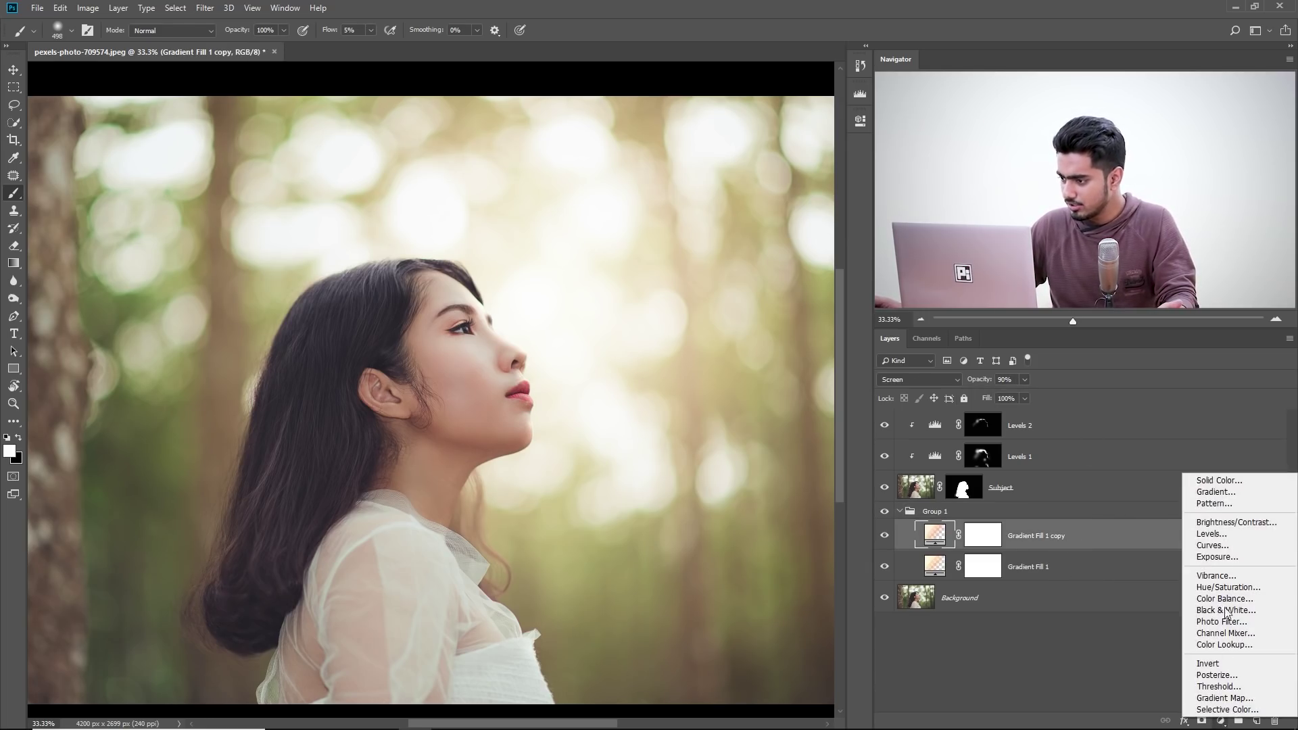
left_click(1222, 493)
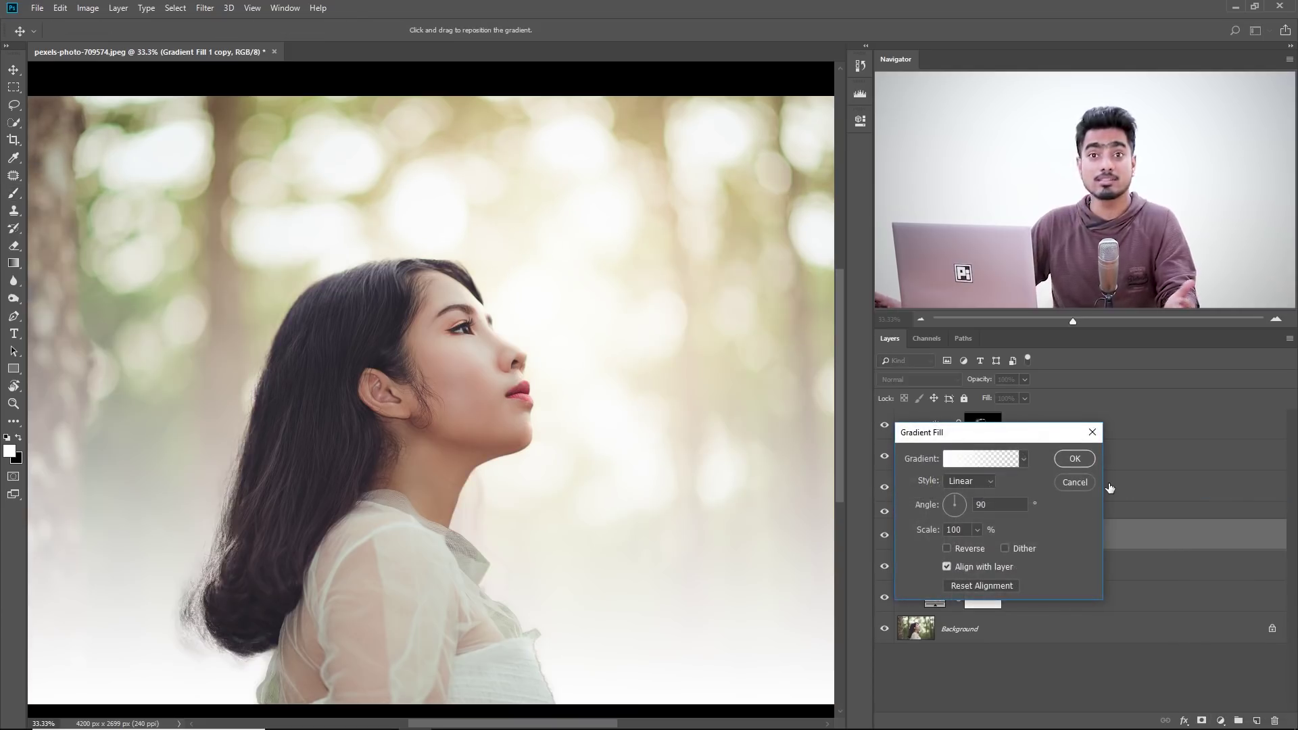
Set the end color stop of the new gradient fill to yellow ffd200 and accept the gradient
left_click(997, 460)
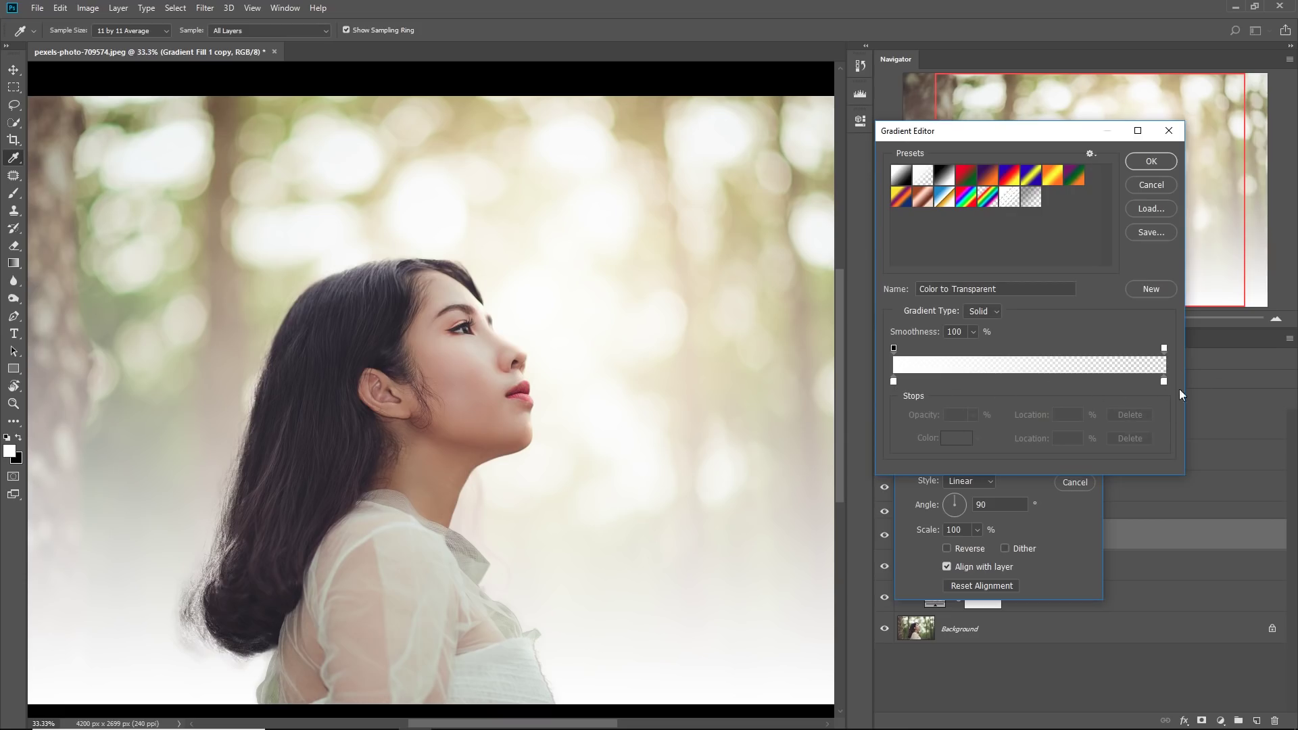
left_click(1163, 382)
left_click(960, 436)
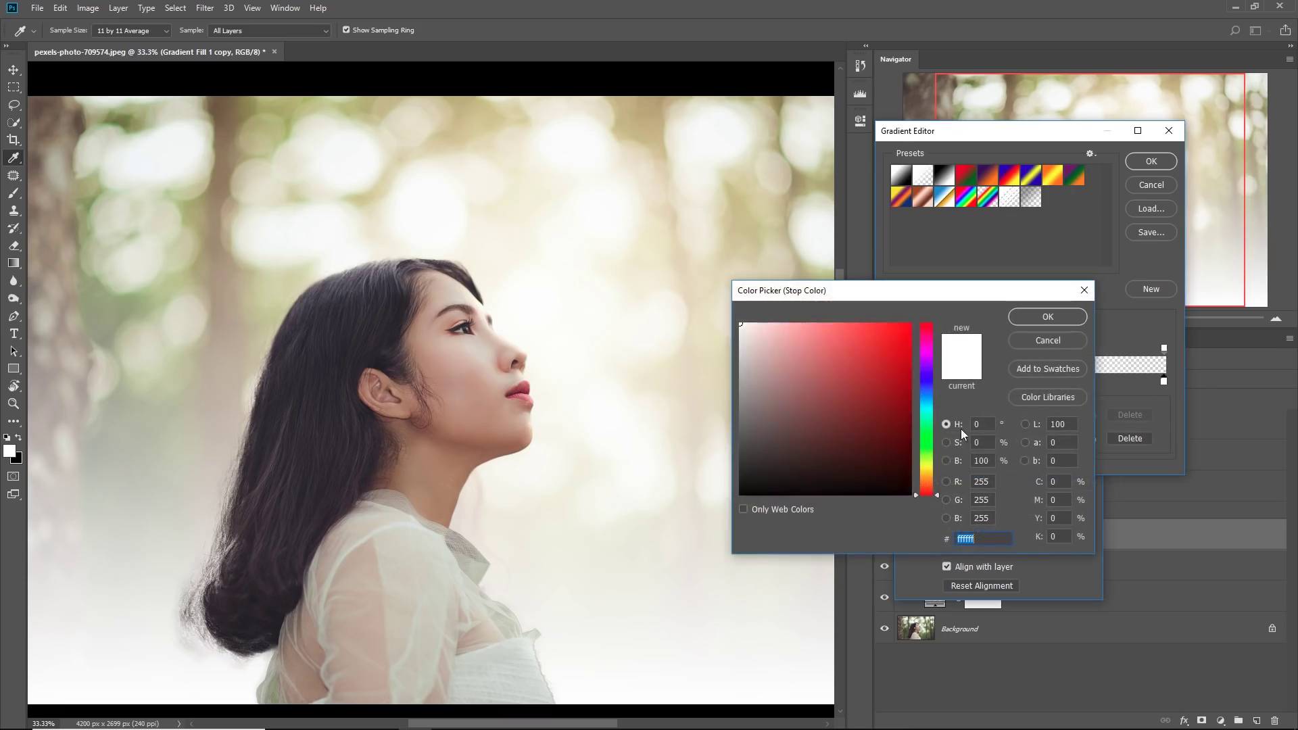
left_click(934, 469)
left_click(909, 324)
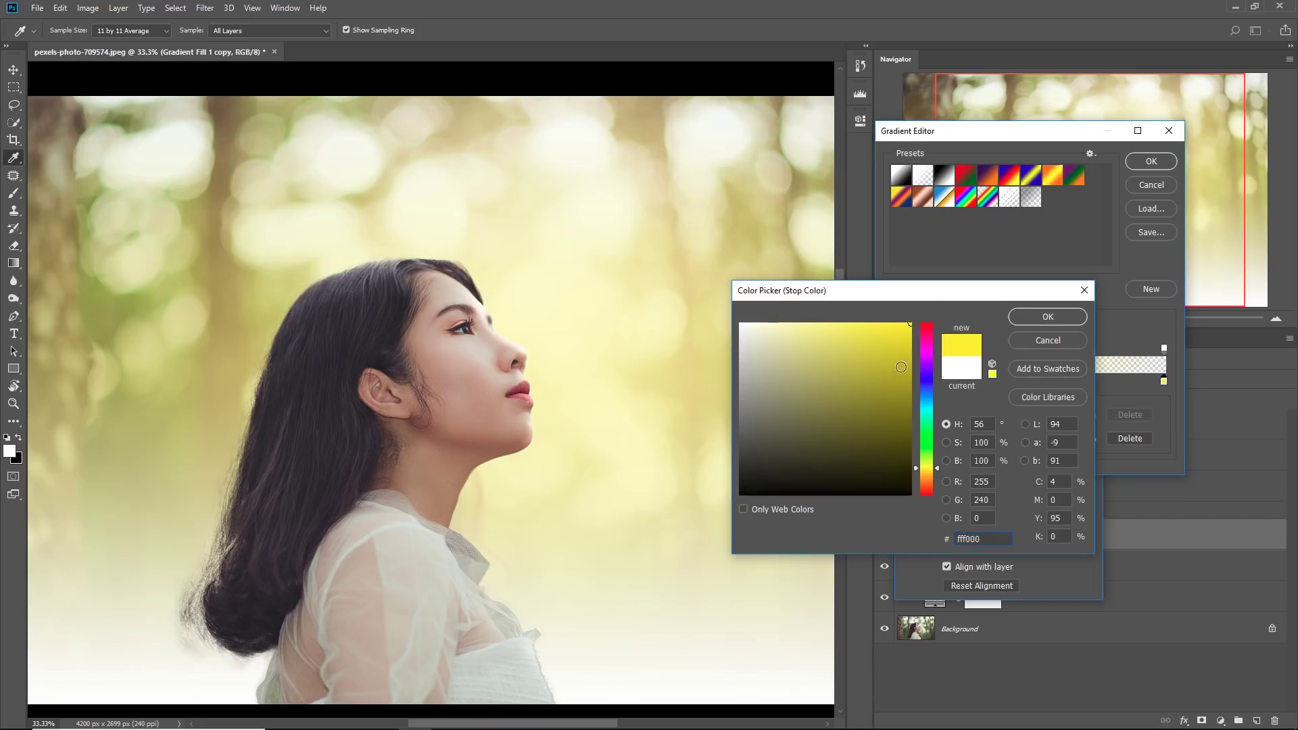
left_click(938, 472)
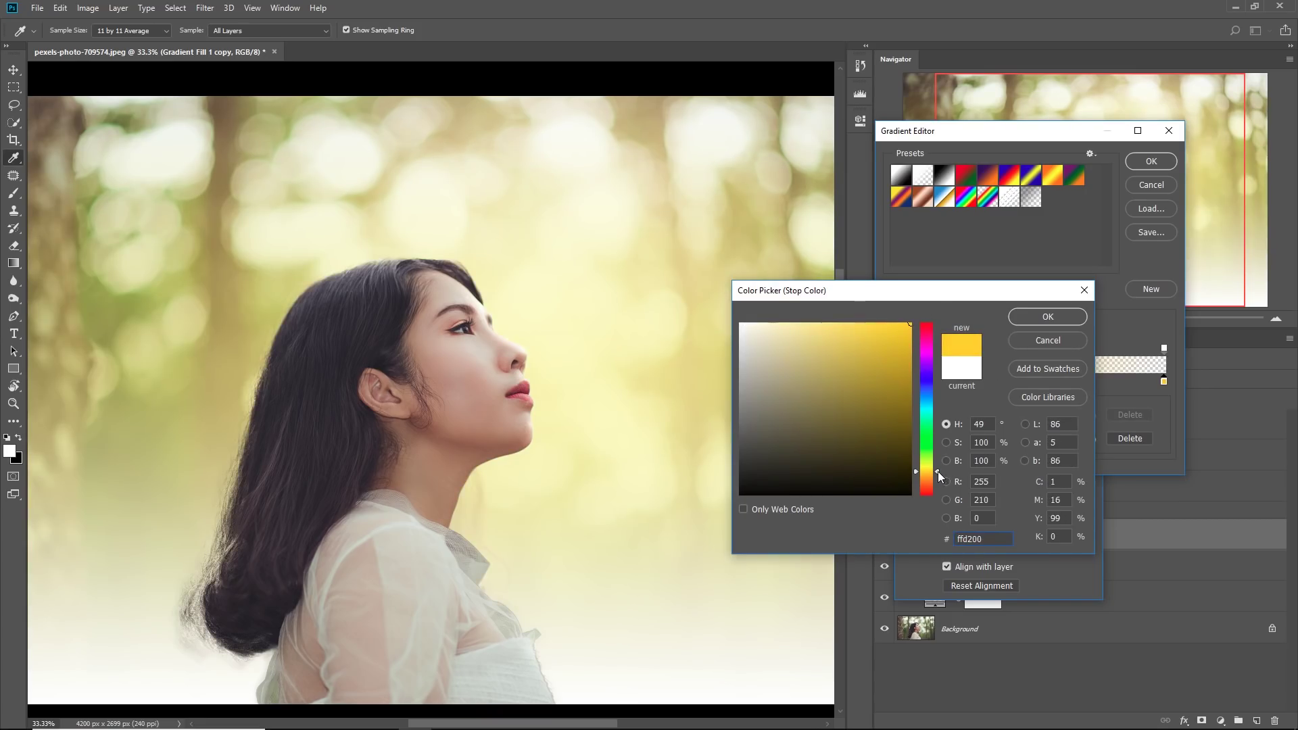
left_click(1020, 319)
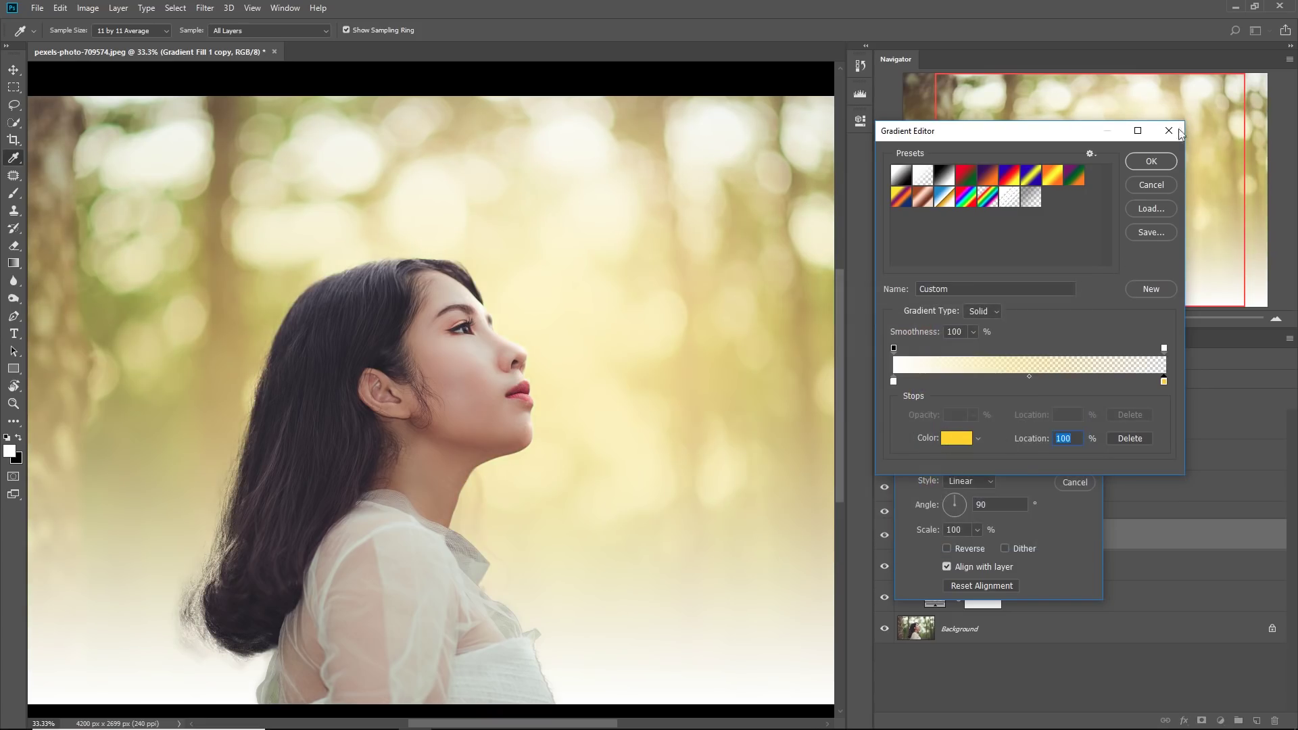
left_click(1149, 162)
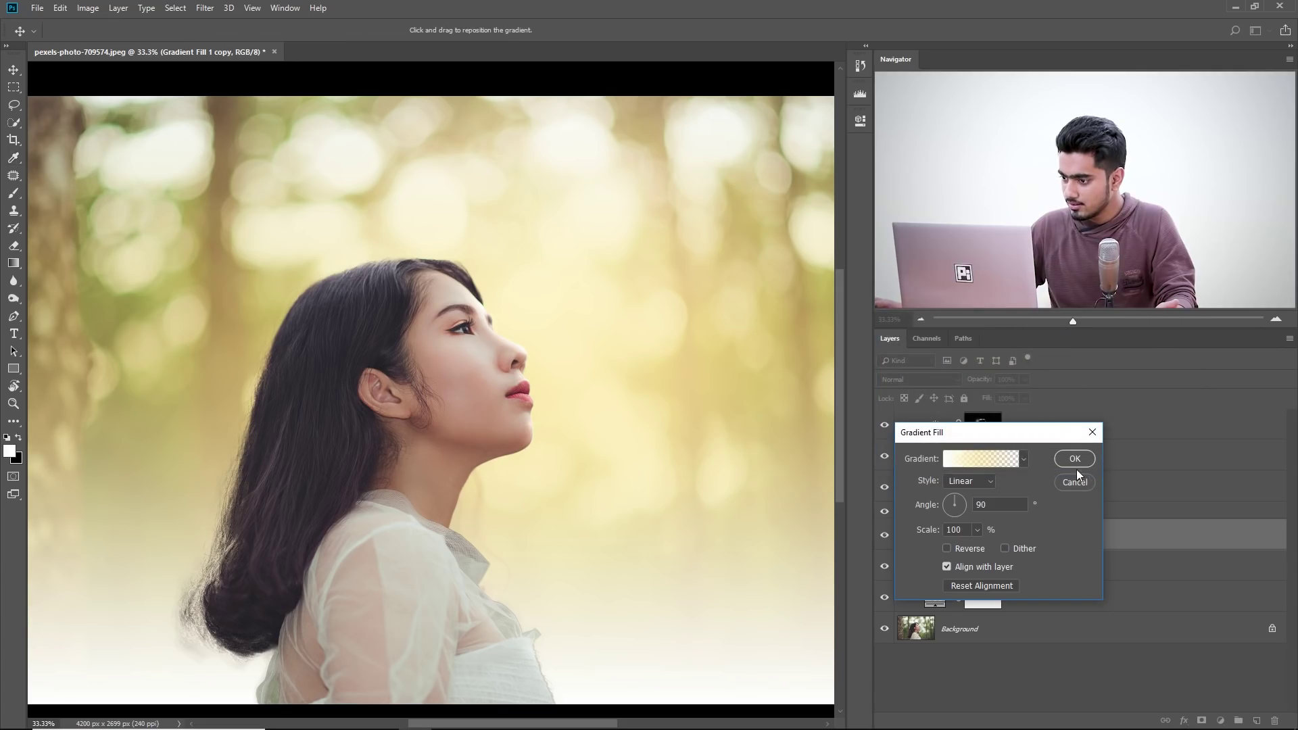
Make the new gradient fill Radial, center it in the background just in front of the woman's face, and accept the fill
left_click(969, 480)
left_click(963, 495)
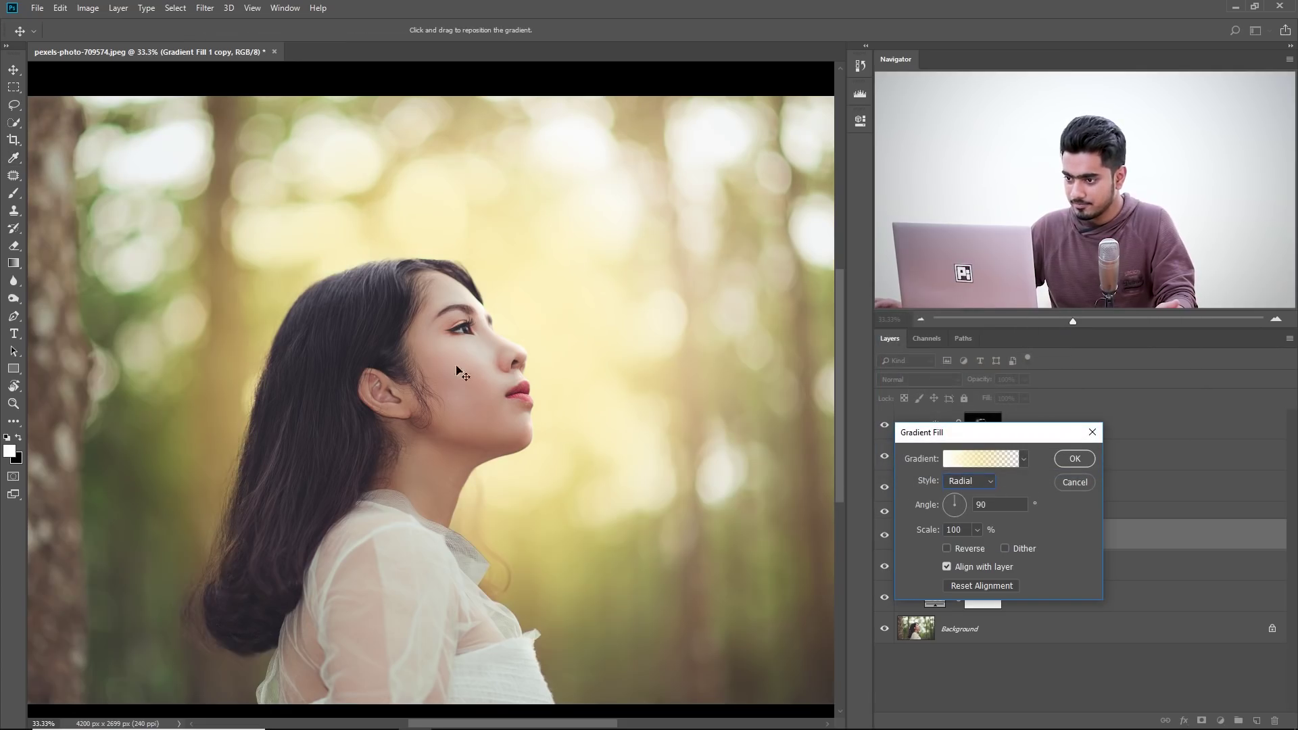
mouse_move(589, 313)
left_mouse_down()
mouse_move(570, 324)
mouse_move(585, 412)
mouse_move(585, 340)
mouse_move(566, 323)
left_mouse_up()
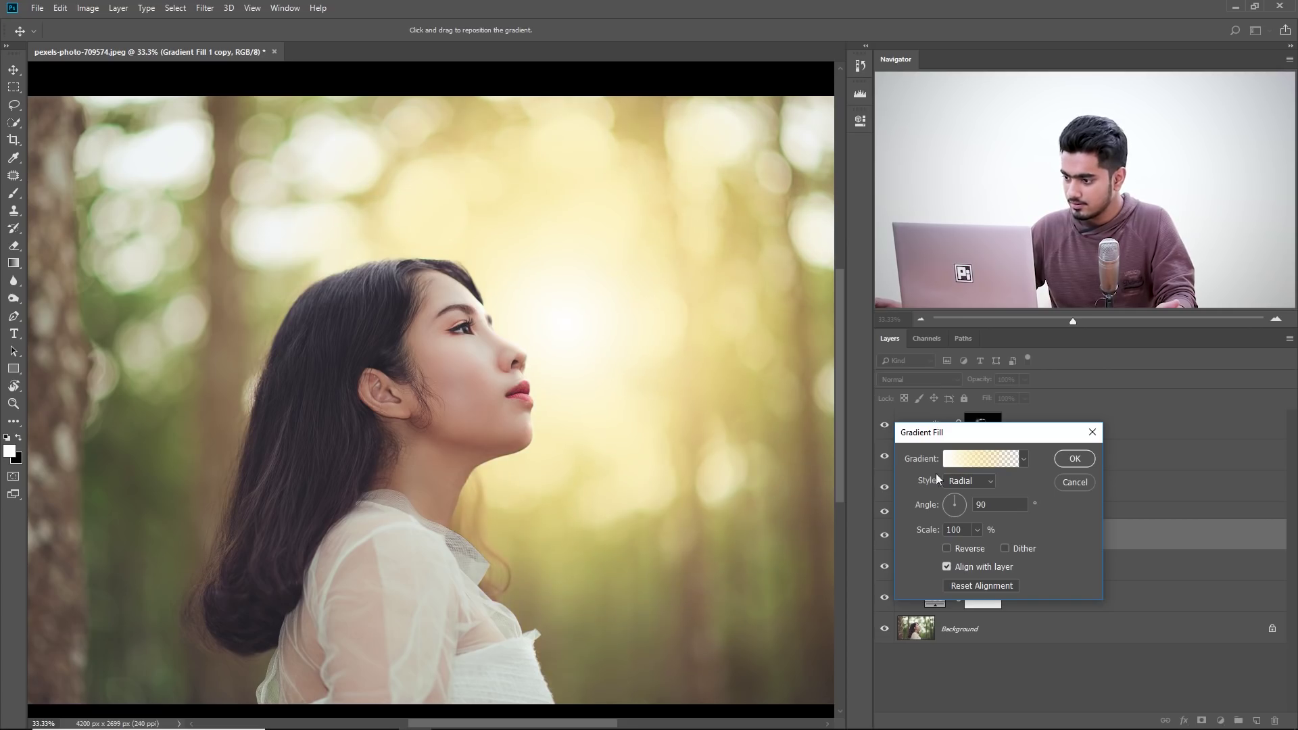
left_click(1074, 458)
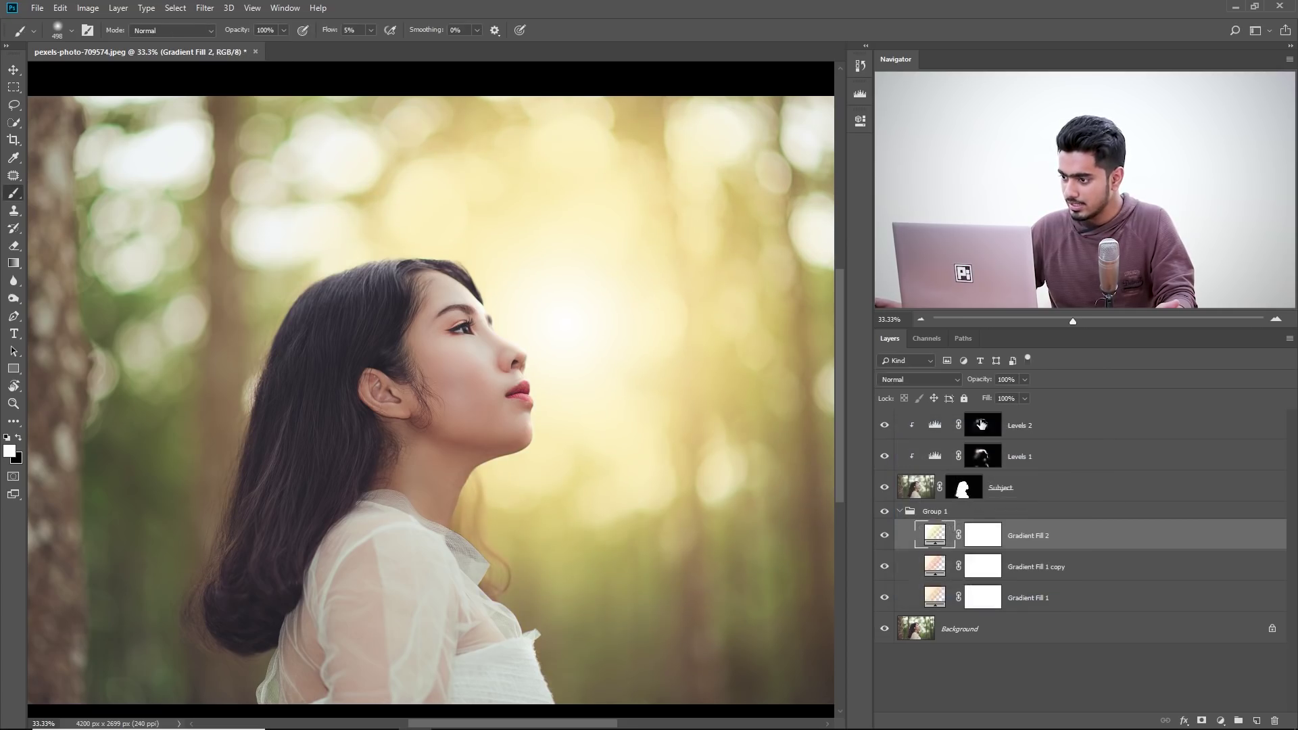
Set the blend mode of Gradient Fill 2 to Screen and its gradient scale to 166%
left_click(946, 380)
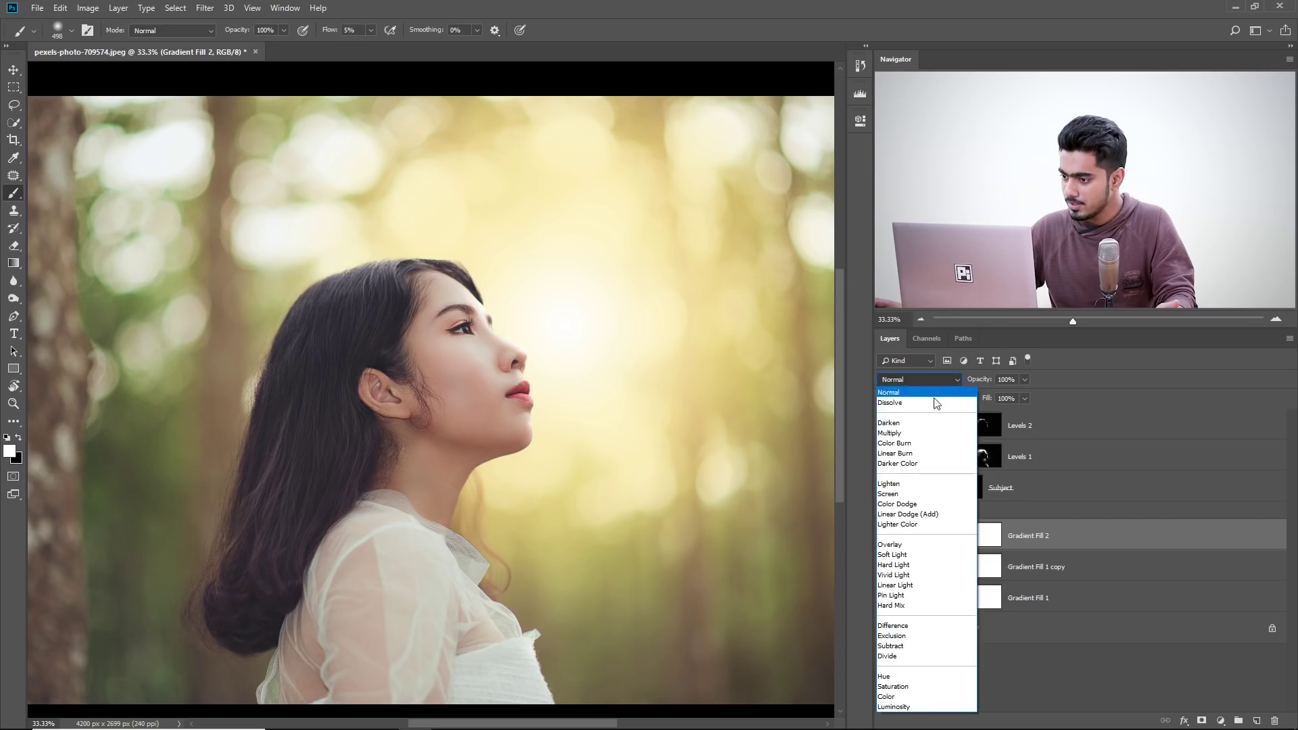
left_click(918, 501)
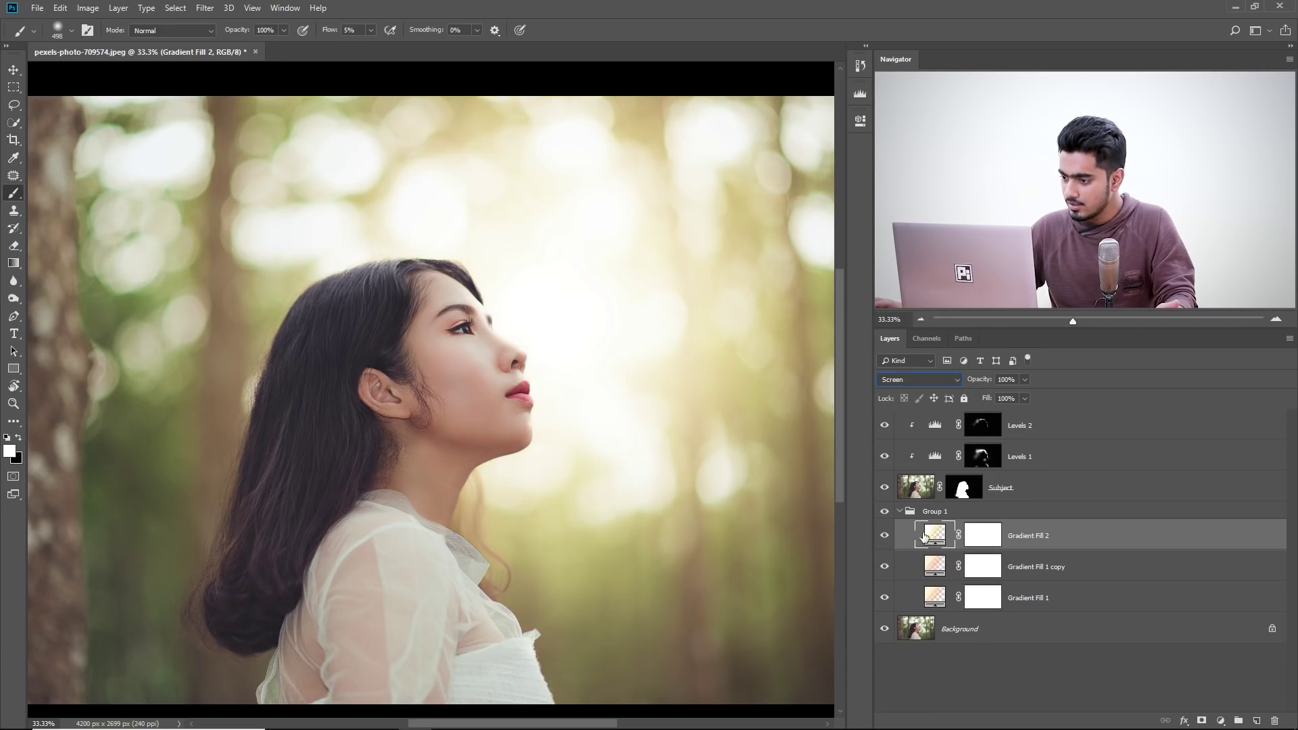
double_click(933, 534)
left_click(977, 529)
left_click_drag(979, 546, 980, 545)
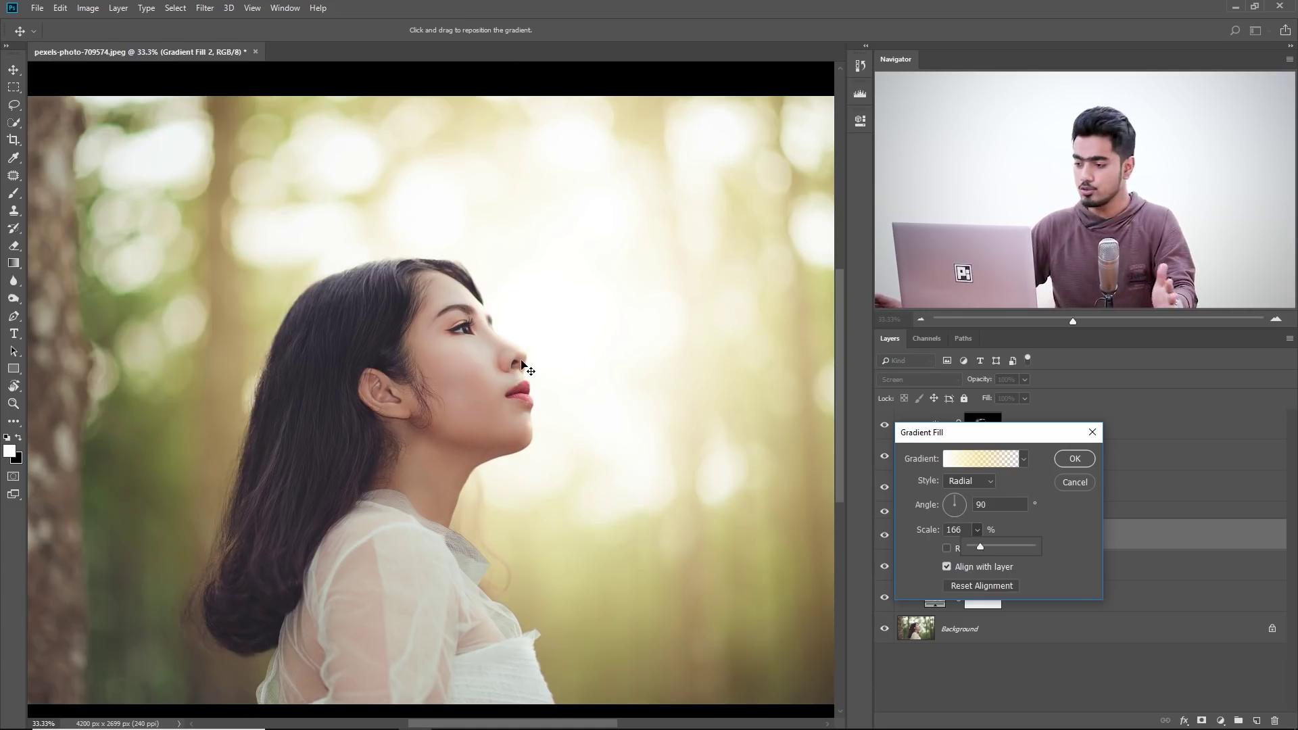
Change the end color stop of Gradient Fill 2 to orange ff8a00 and accept the fill
left_click(983, 457)
left_click(1163, 383)
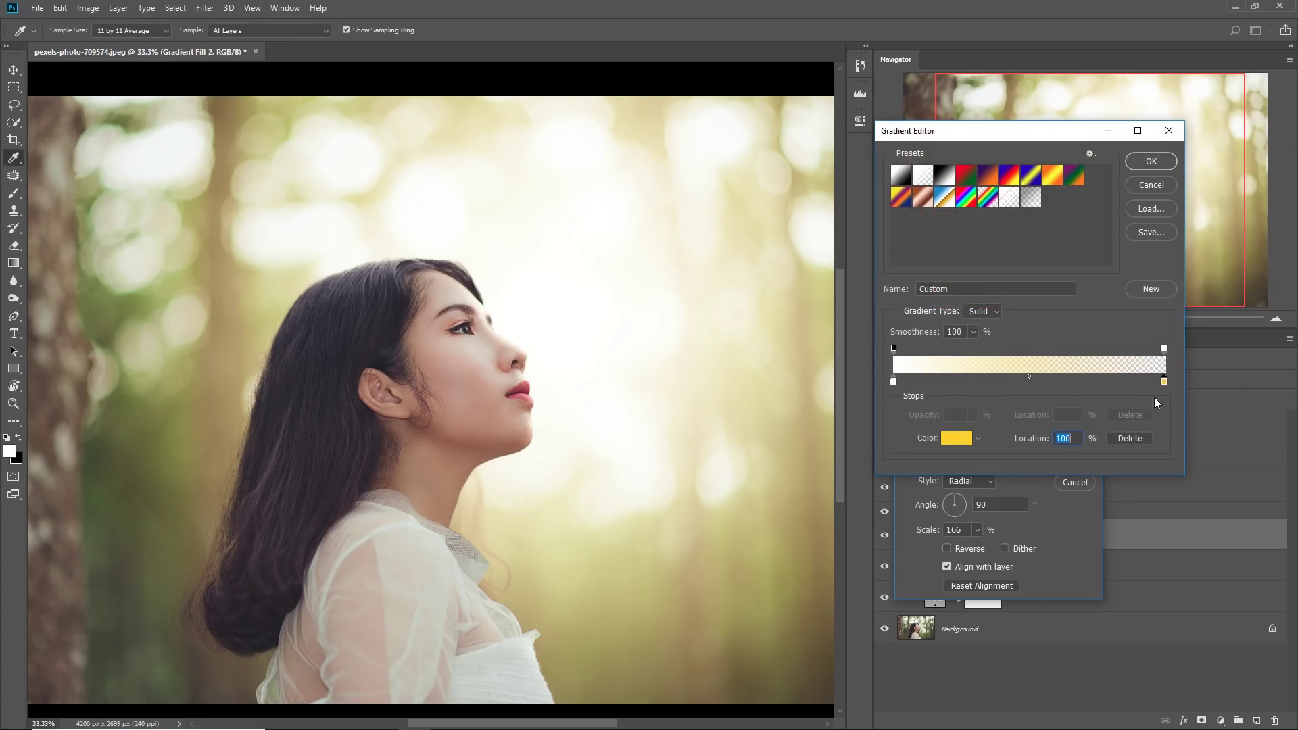
left_click(956, 438)
left_click_drag(936, 469, 939, 480)
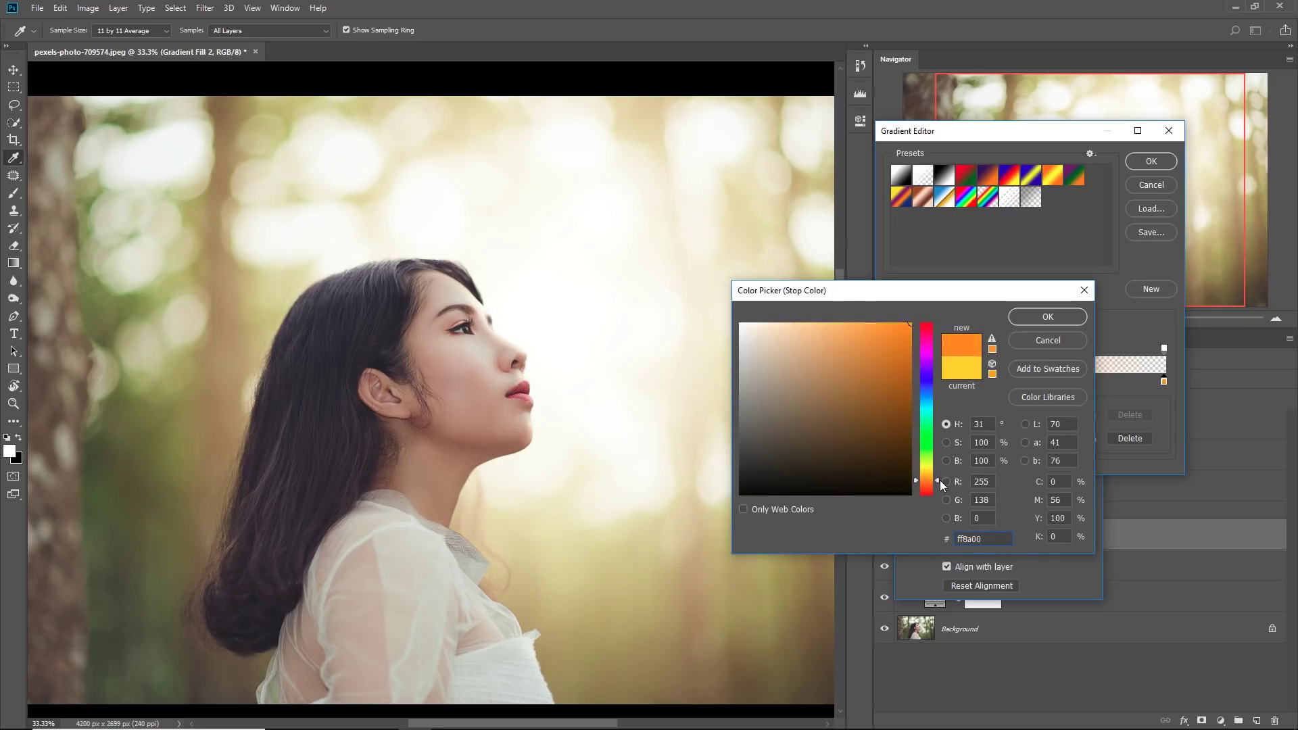
left_click(1072, 316)
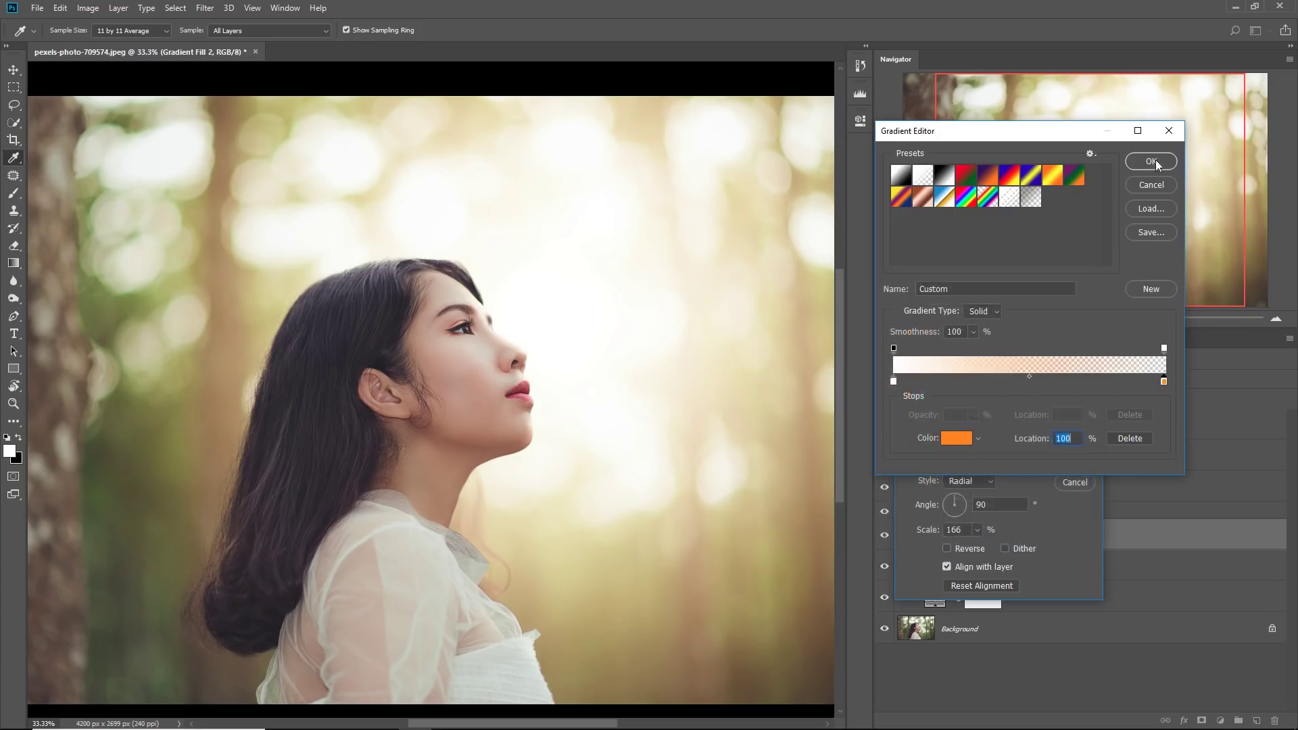
left_click(1152, 161)
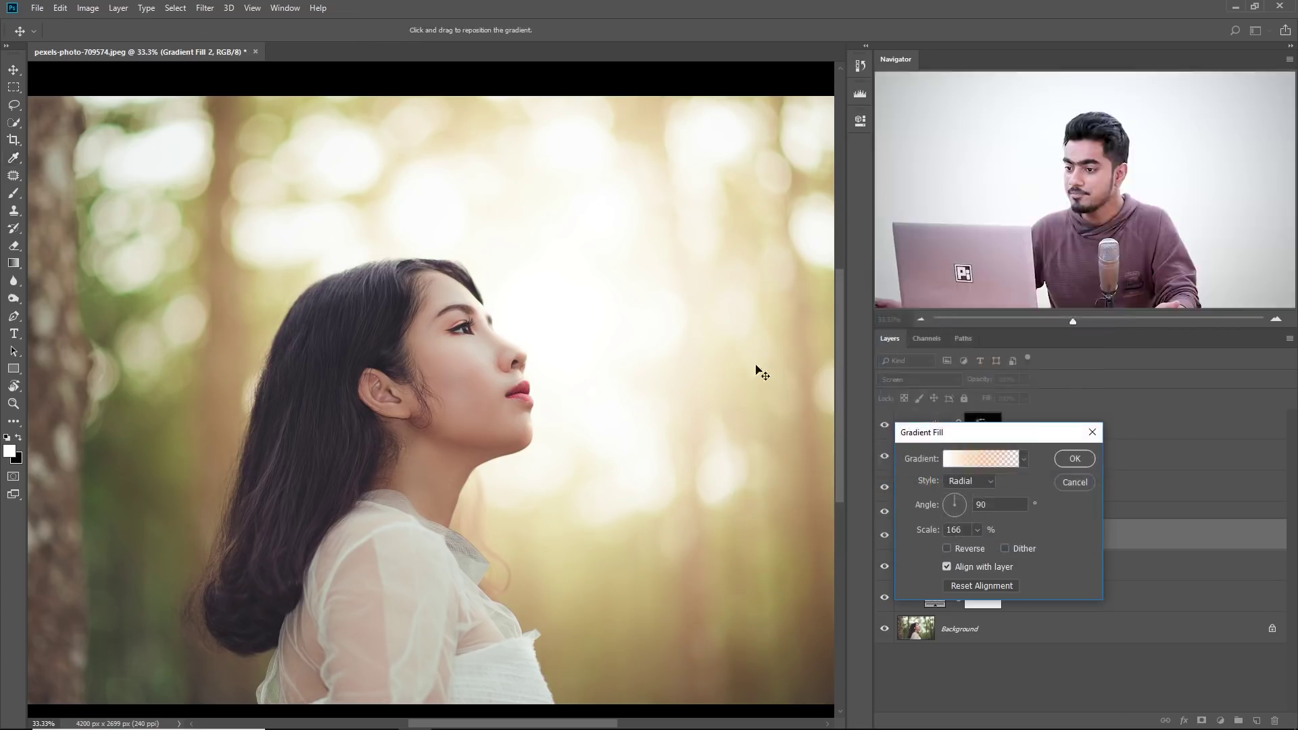
left_click(1074, 459)
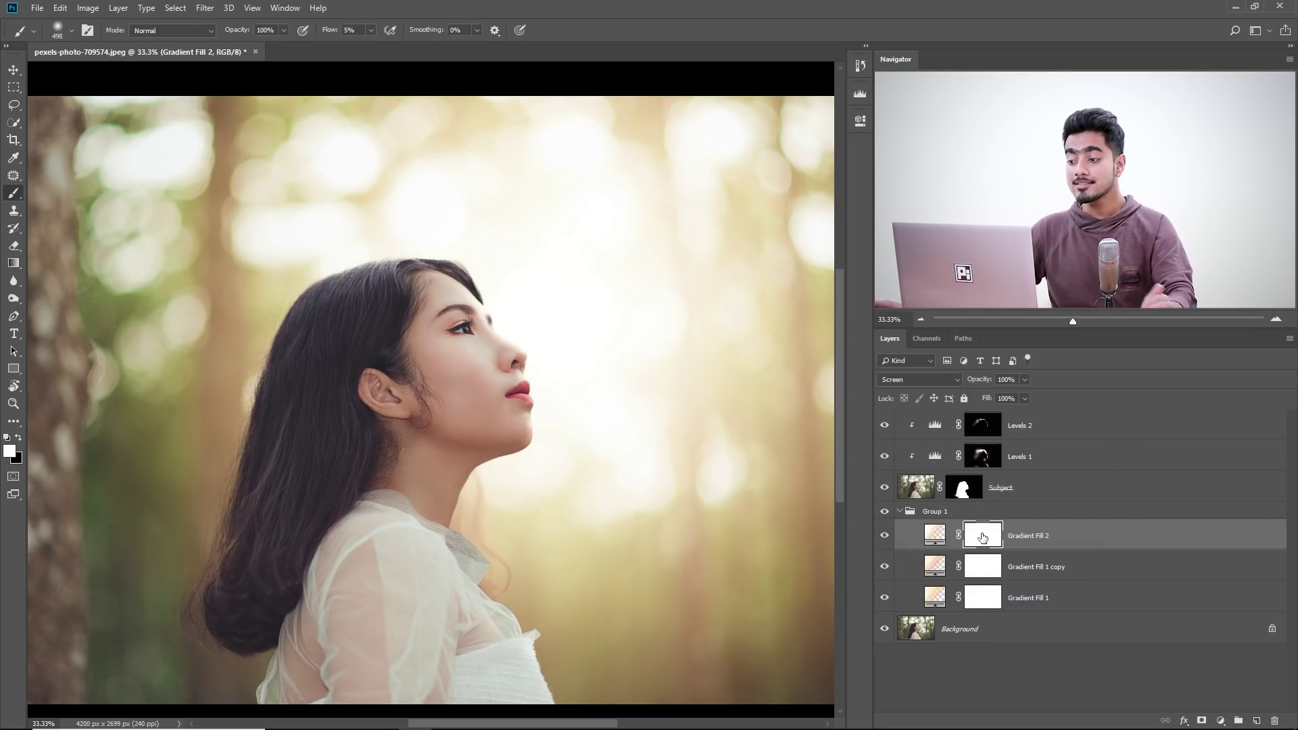
Paint black on the Gradient Fill 2 mask with a very large soft brush at 100% flow, hiding the glow's center beside the face
left_click_drag(560, 312, 650, 318)
key("x")
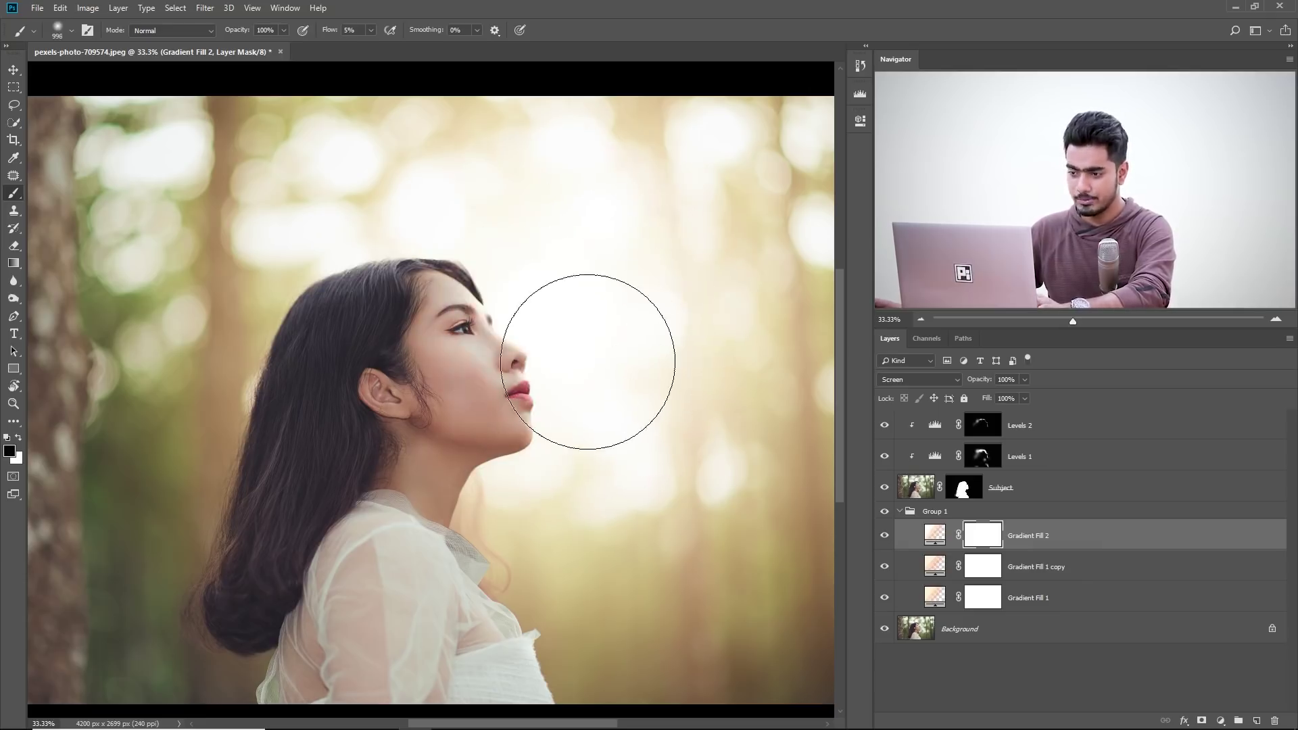
left_click_drag(374, 31, 558, 76)
left_click_drag(561, 314, 589, 316)
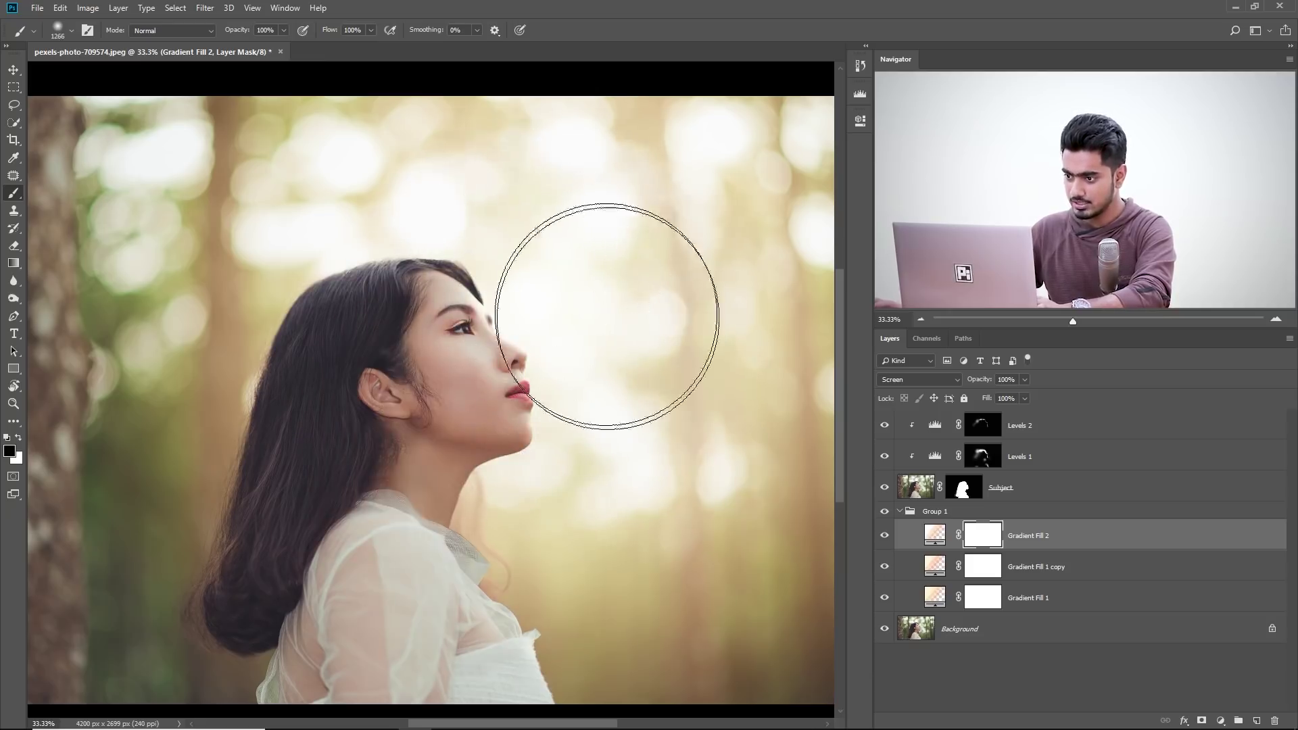
left_click(547, 405)
left_click_drag(594, 401, 629, 400)
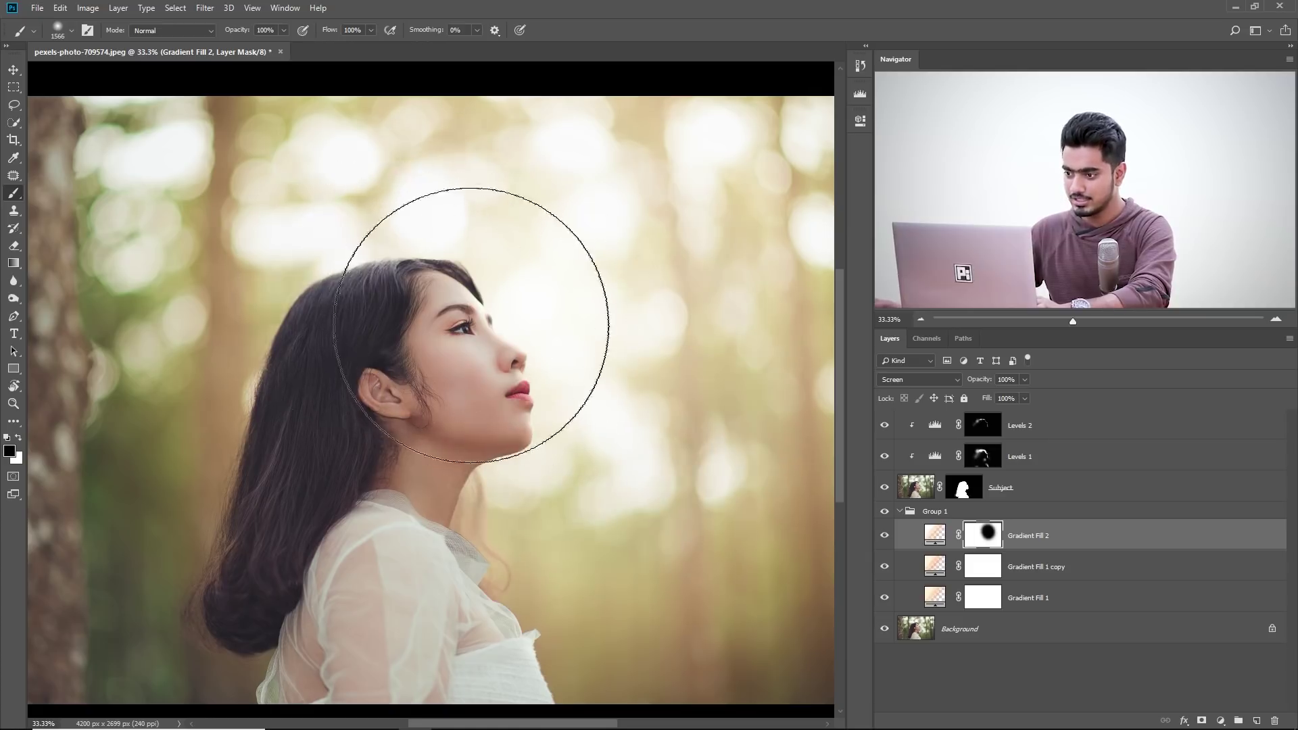
mouse_move(628, 412)
left_mouse_down()
mouse_move(685, 417)
mouse_move(678, 408)
left_mouse_up()
left_click(620, 383)
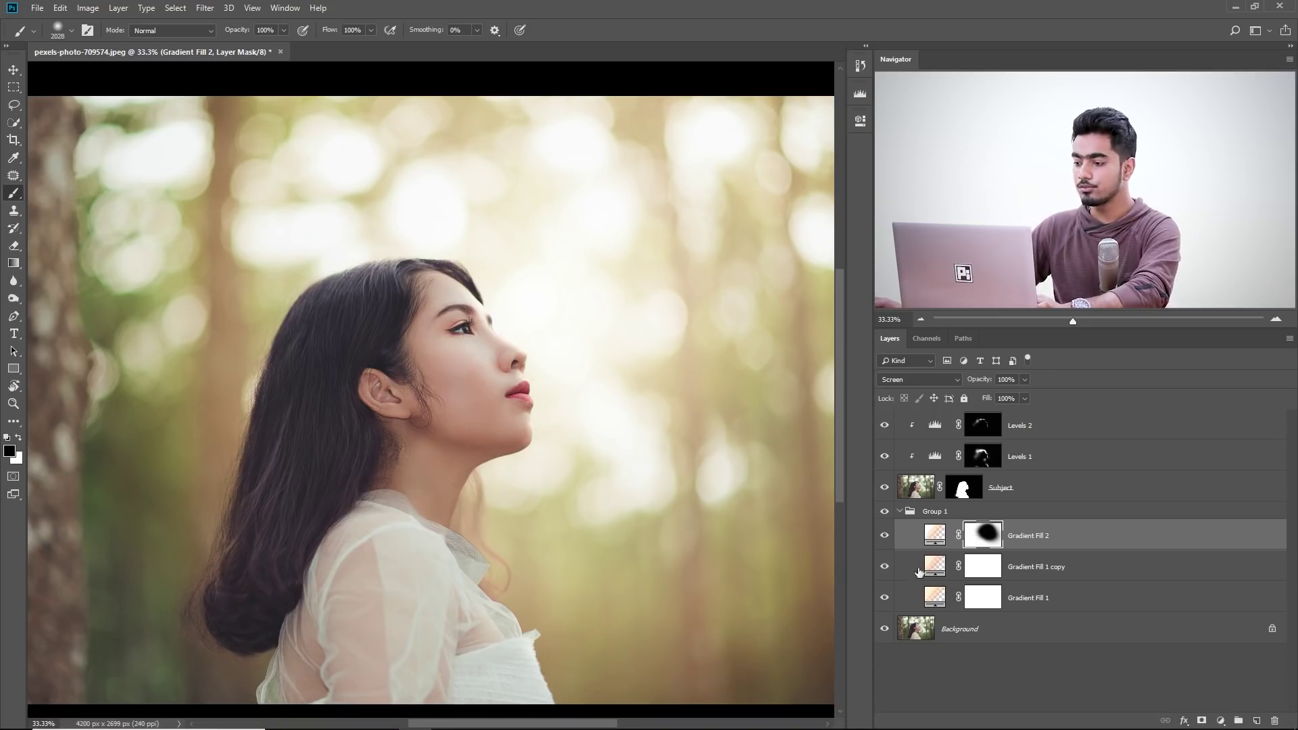
Compare the edited image with the Background layer alone and collapse Group 1
left_click(883, 628, "alt")
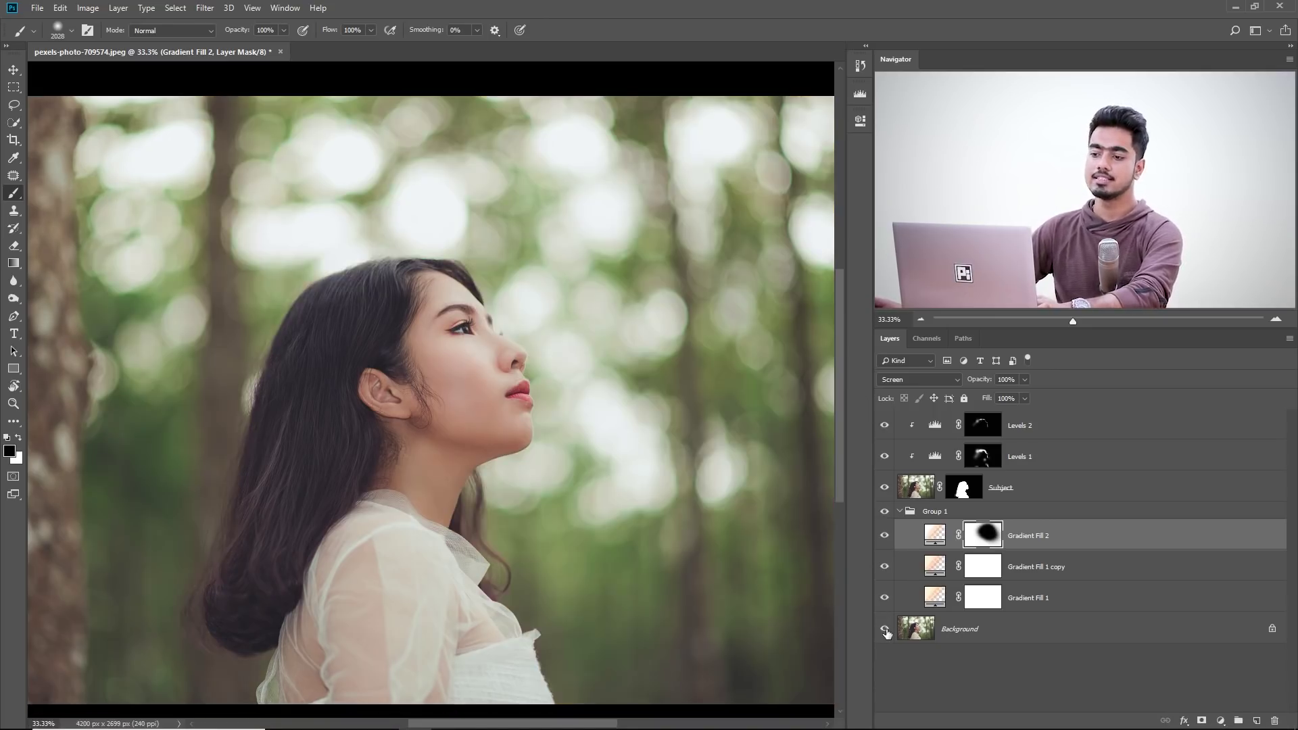
left_click(884, 628, "alt")
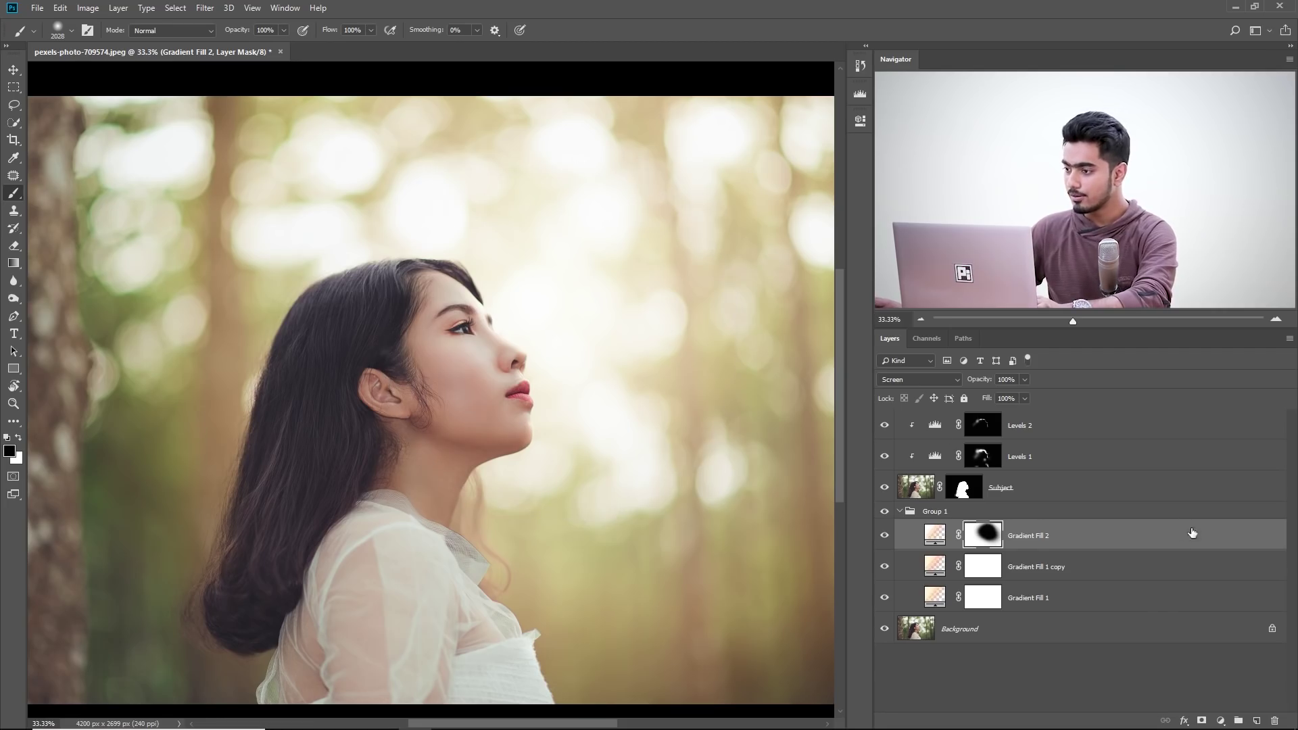
left_click(901, 512)
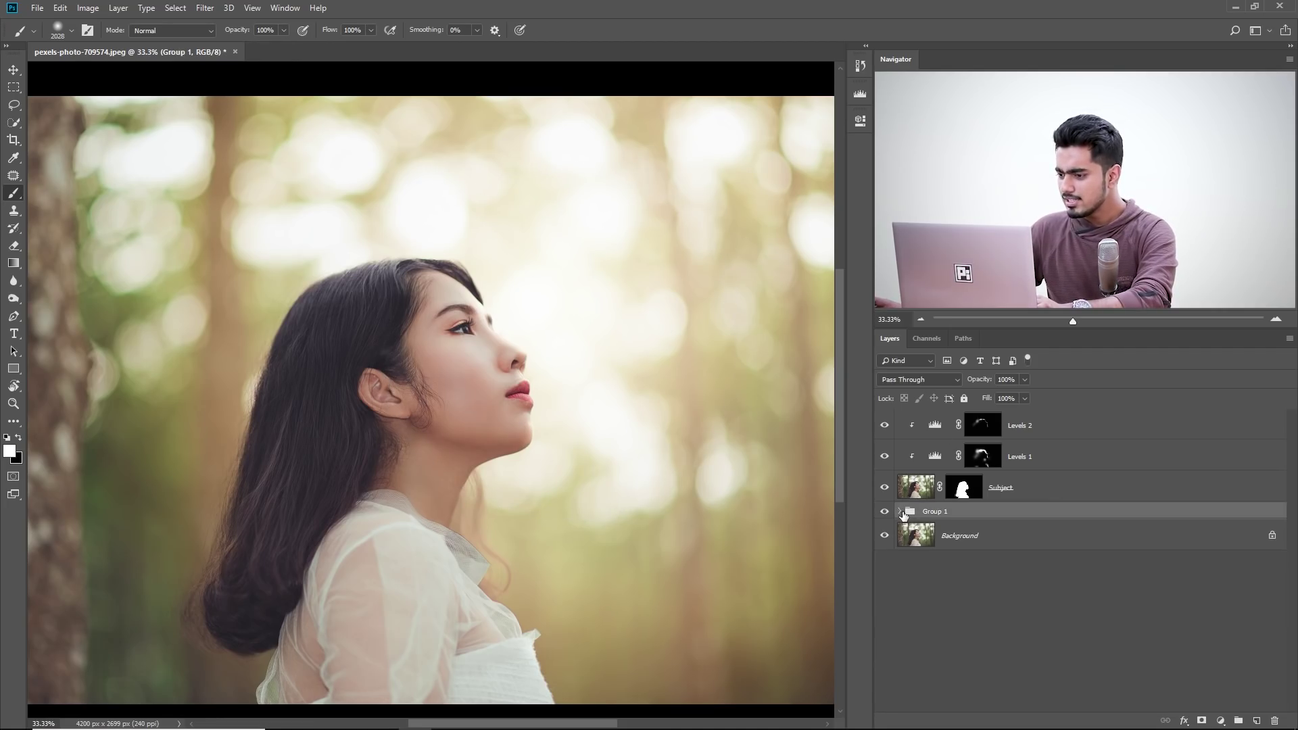
Add a Gradient Map adjustment layer above the Levels 2 layer
left_click(1046, 425)
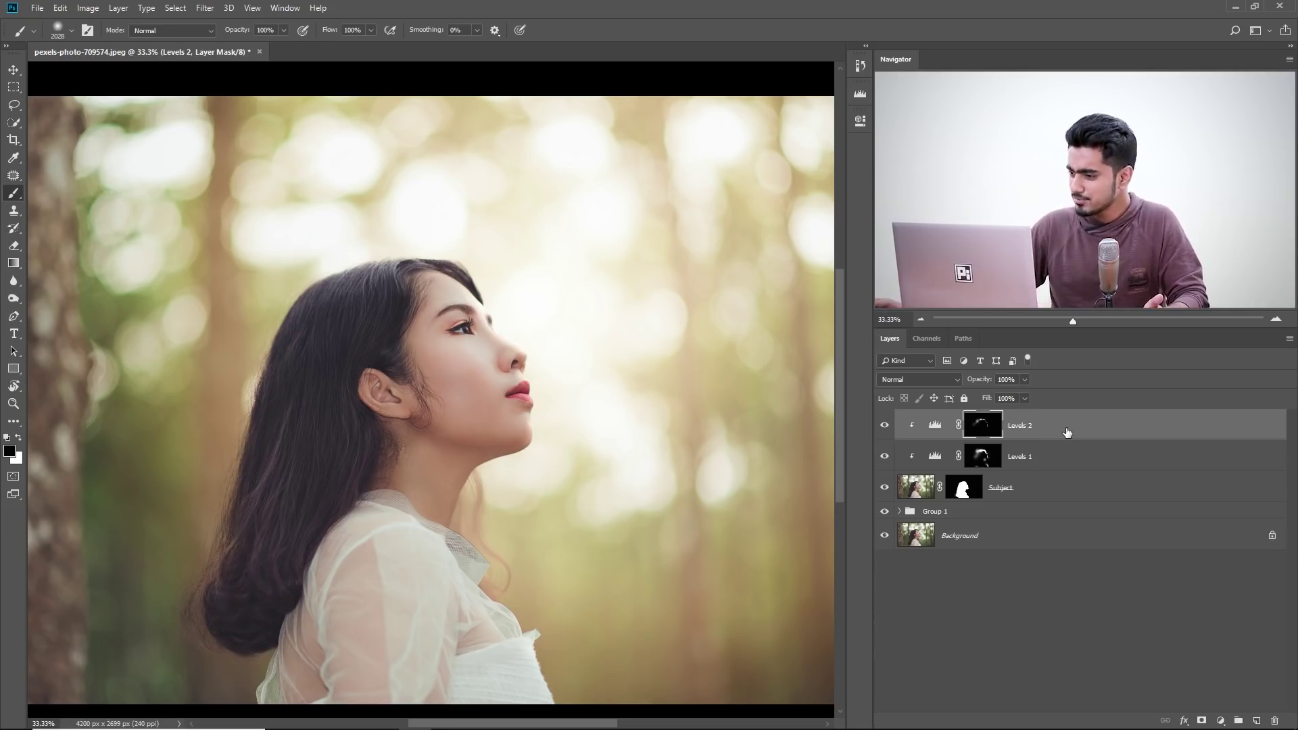
left_click(1220, 722)
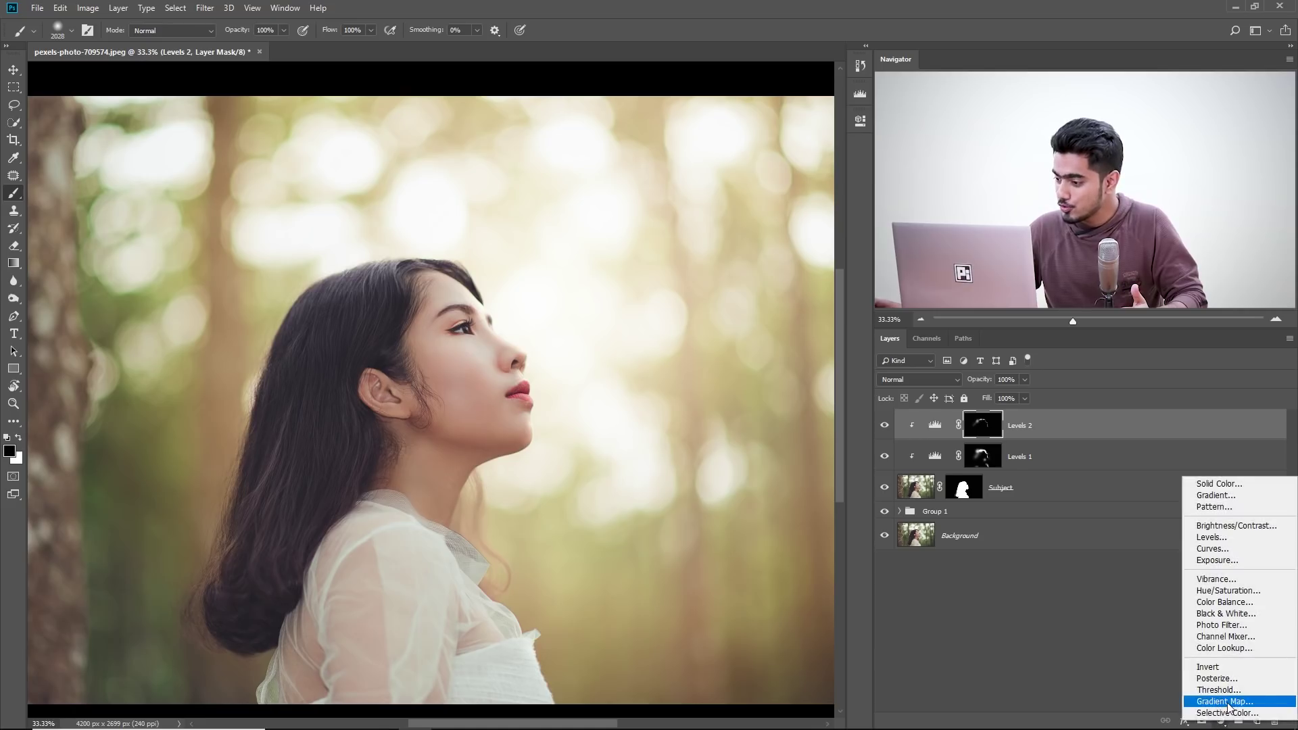
left_click(1217, 700)
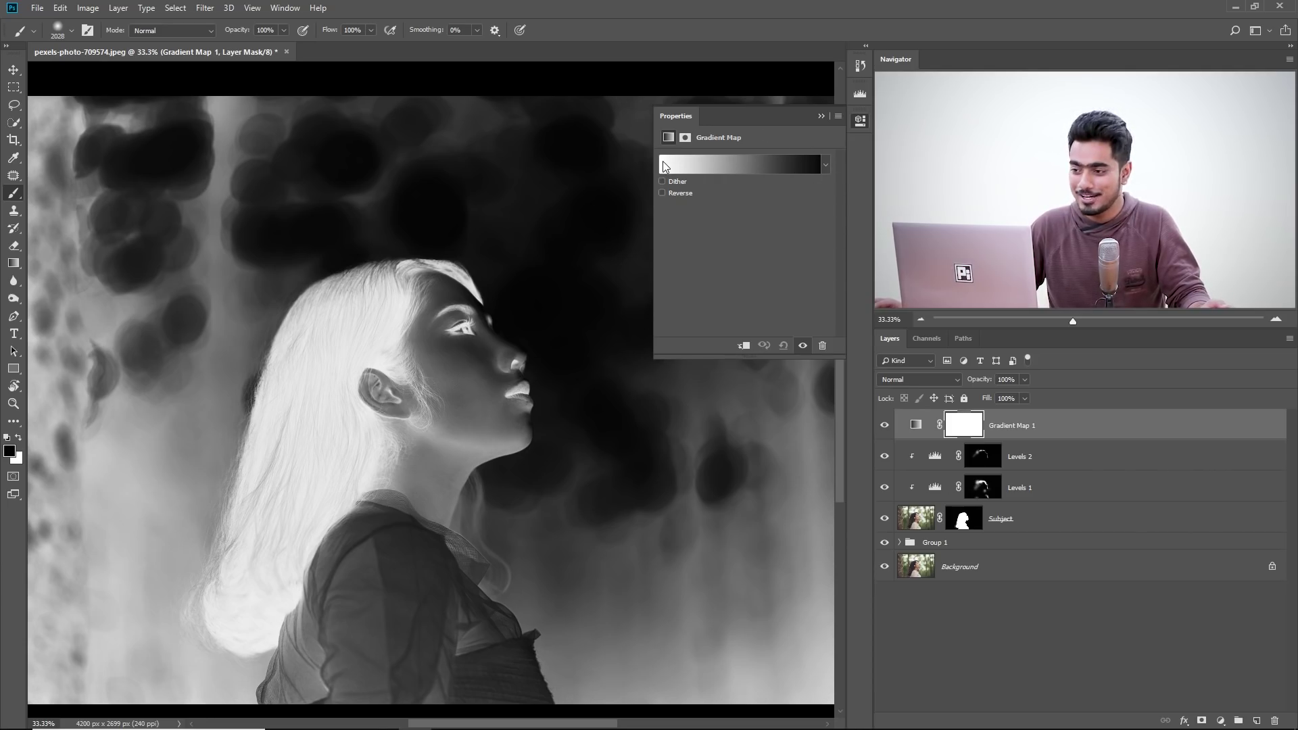
Open the gradient map's gradient for editing and apply the Violet, Orange preset
left_click(749, 169)
left_click_drag(933, 130, 836, 304)
left_click(898, 354)
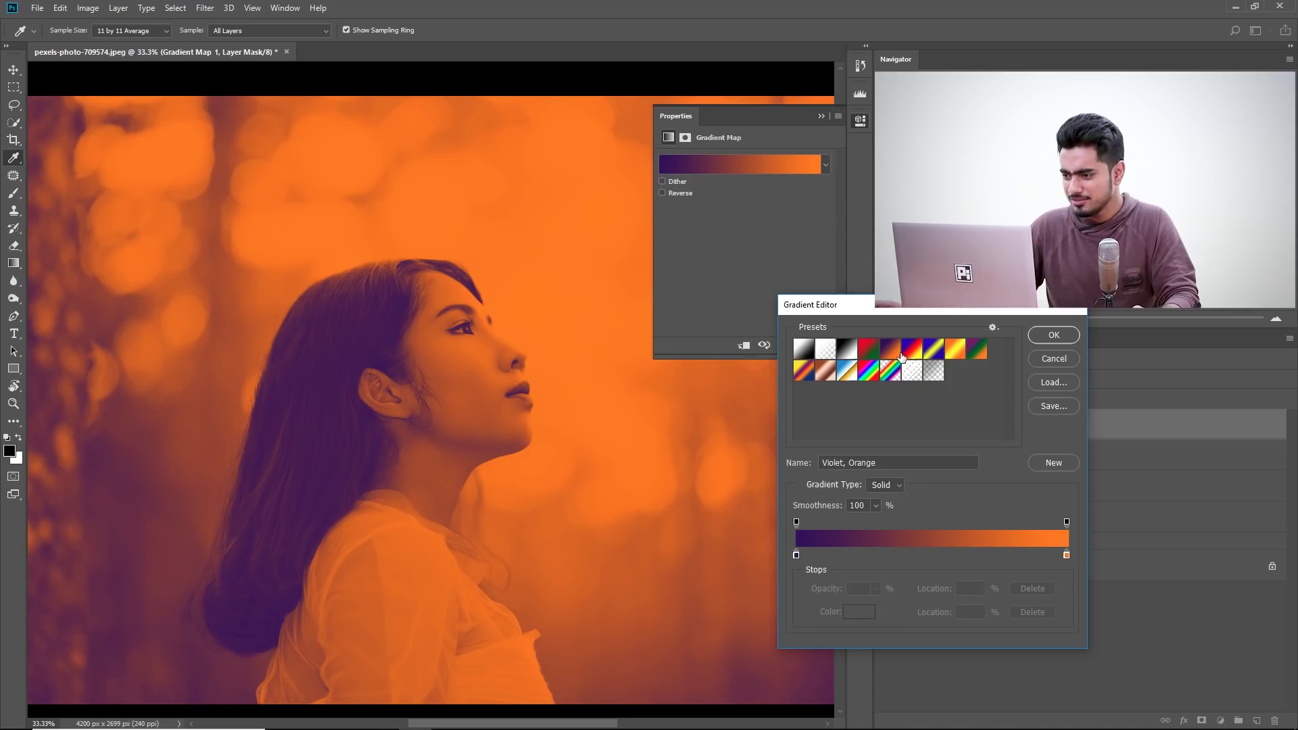
Set the highlight color stop of the gradient map to yellow-orange ffba00
double_click(1067, 555)
left_click_drag(938, 479, 937, 474)
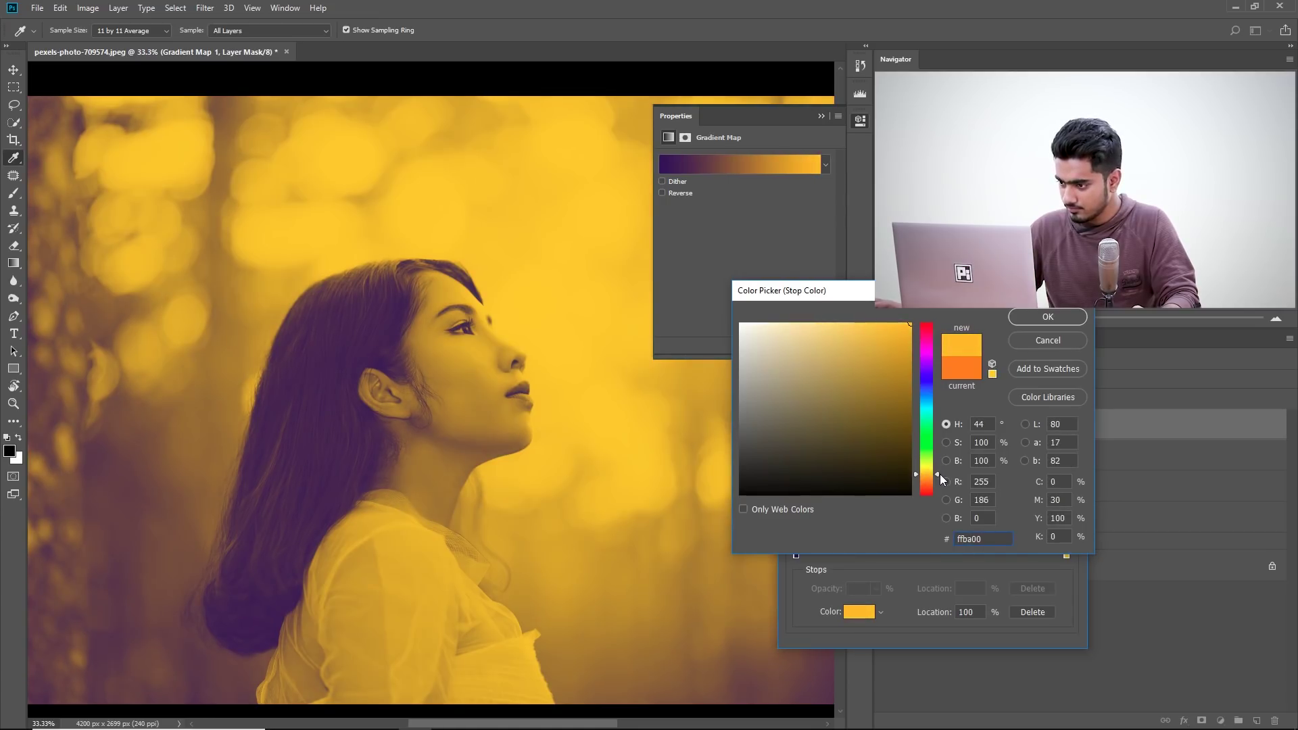
left_click(1047, 317)
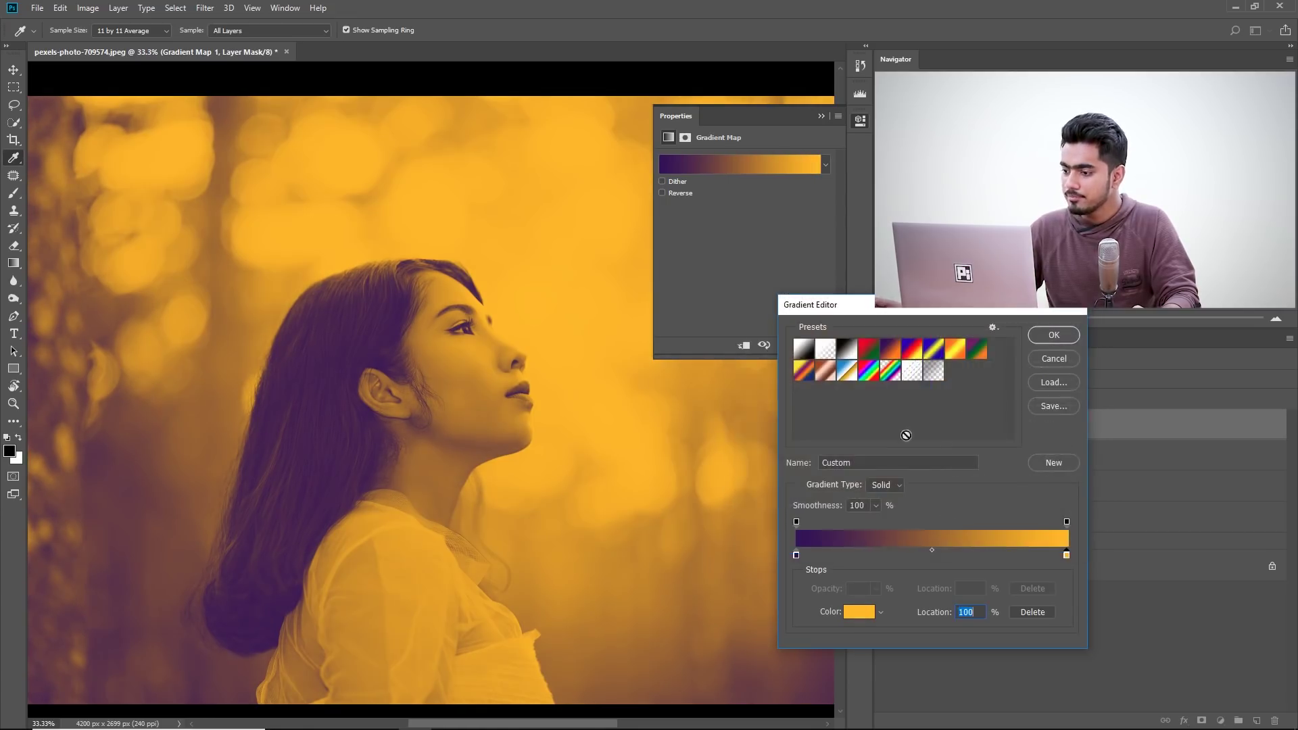
Set the shadow color stop of the gradient map to dark reddish brown 441503
double_click(798, 556)
mouse_move(930, 465)
left_mouse_down()
mouse_move(926, 500)
mouse_move(931, 487)
left_mouse_up()
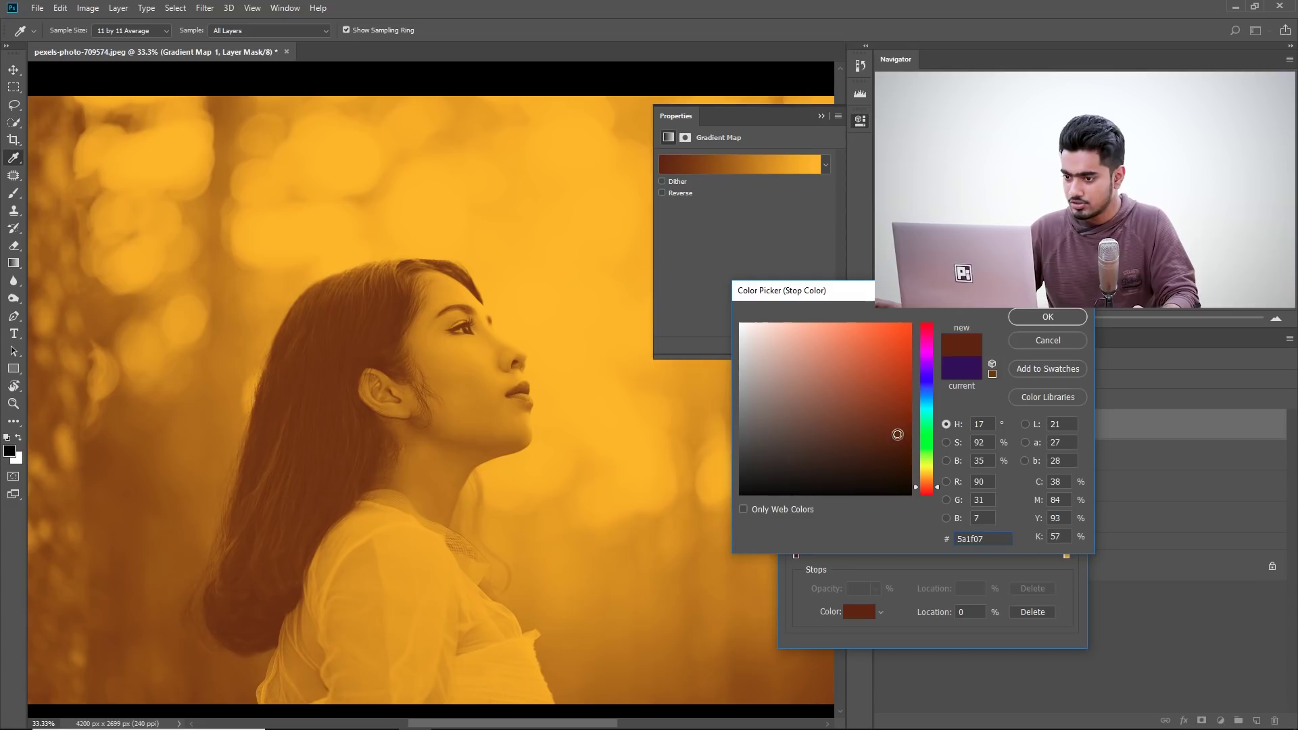
left_click_drag(900, 440, 903, 449)
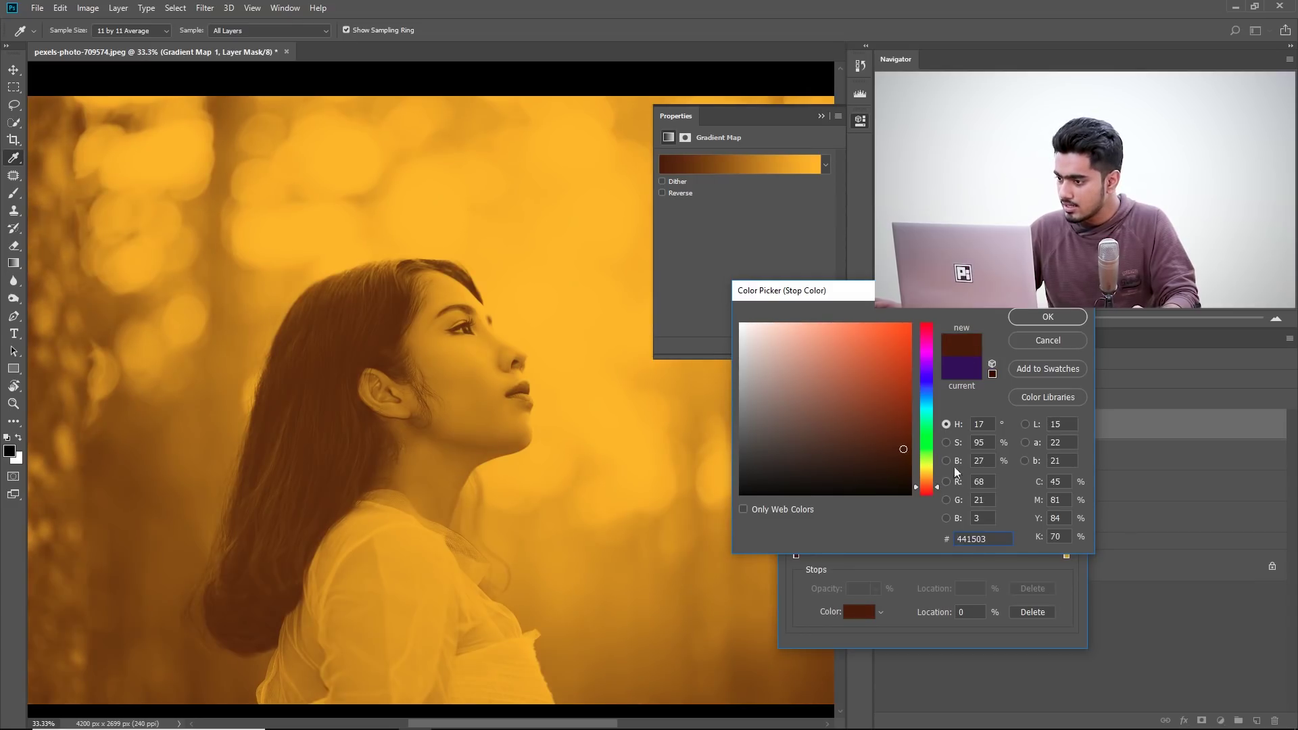
left_click(1045, 323)
Change the highlight color stop of the gradient map to orange ffa800
double_click(1064, 556)
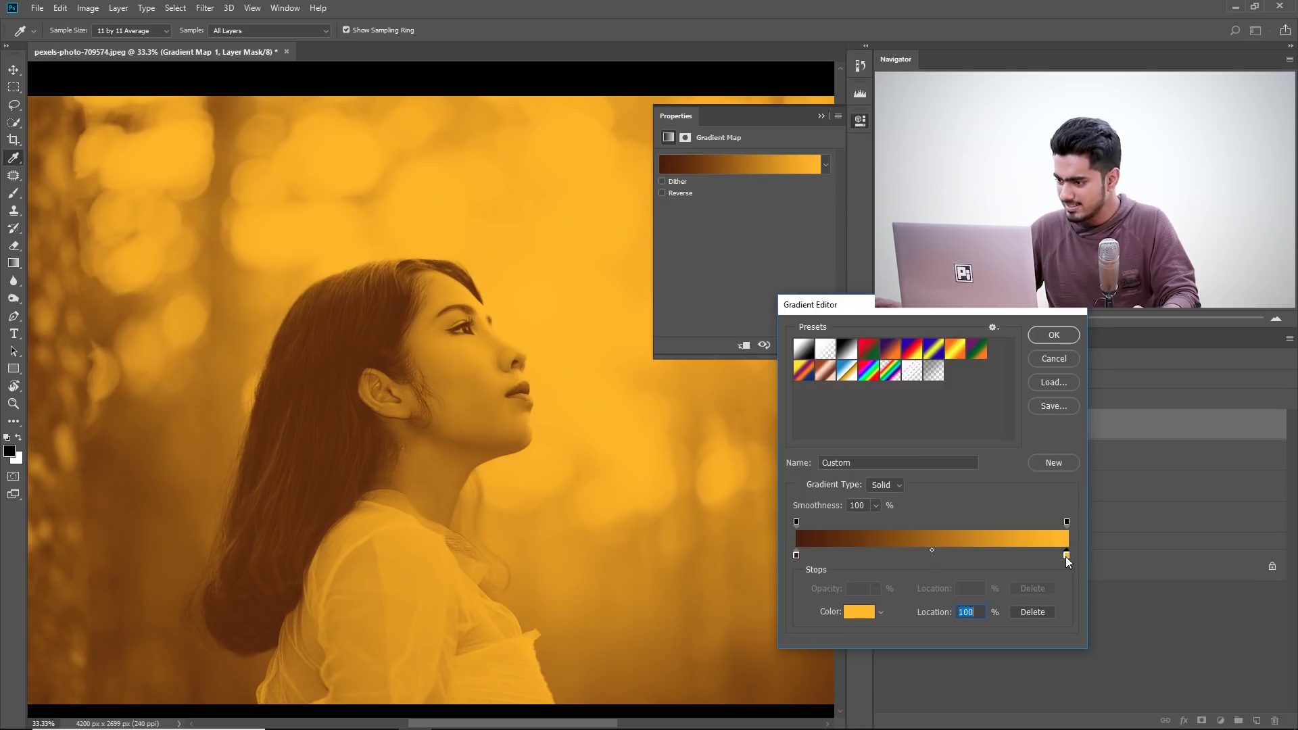
left_click(934, 476)
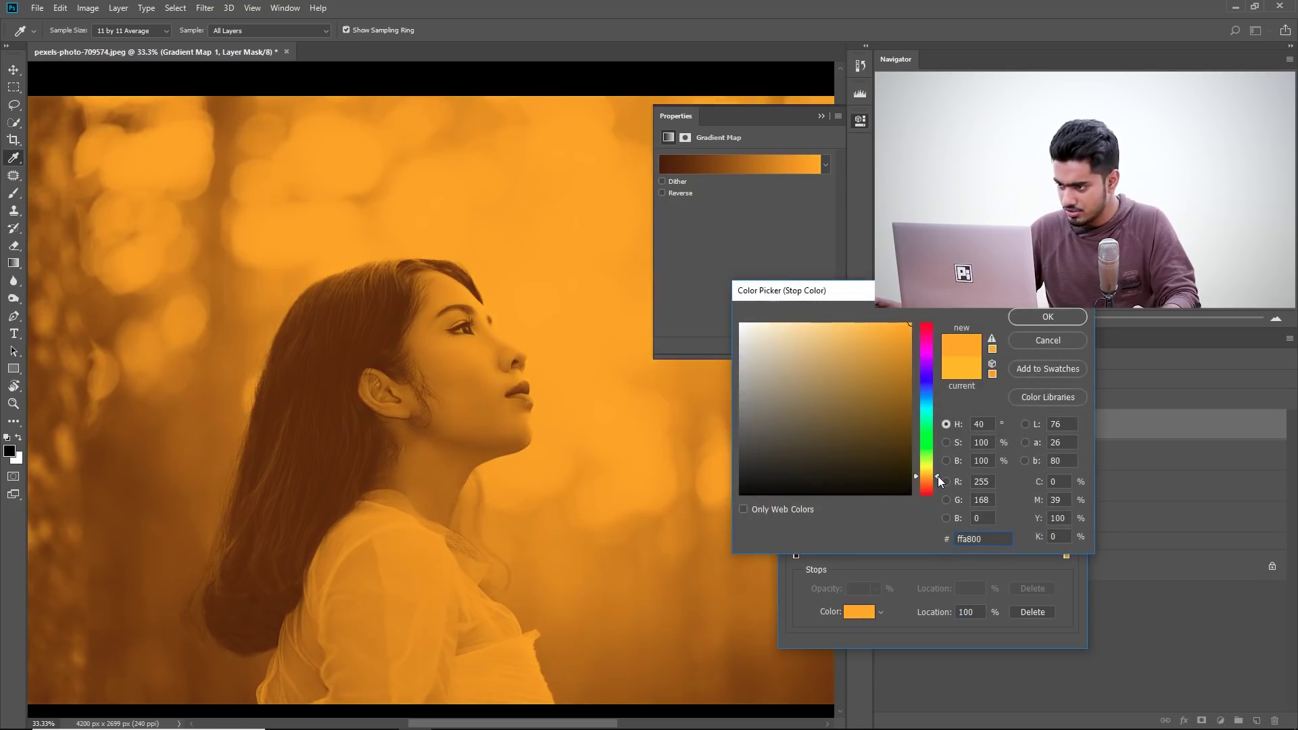
left_click(1038, 320)
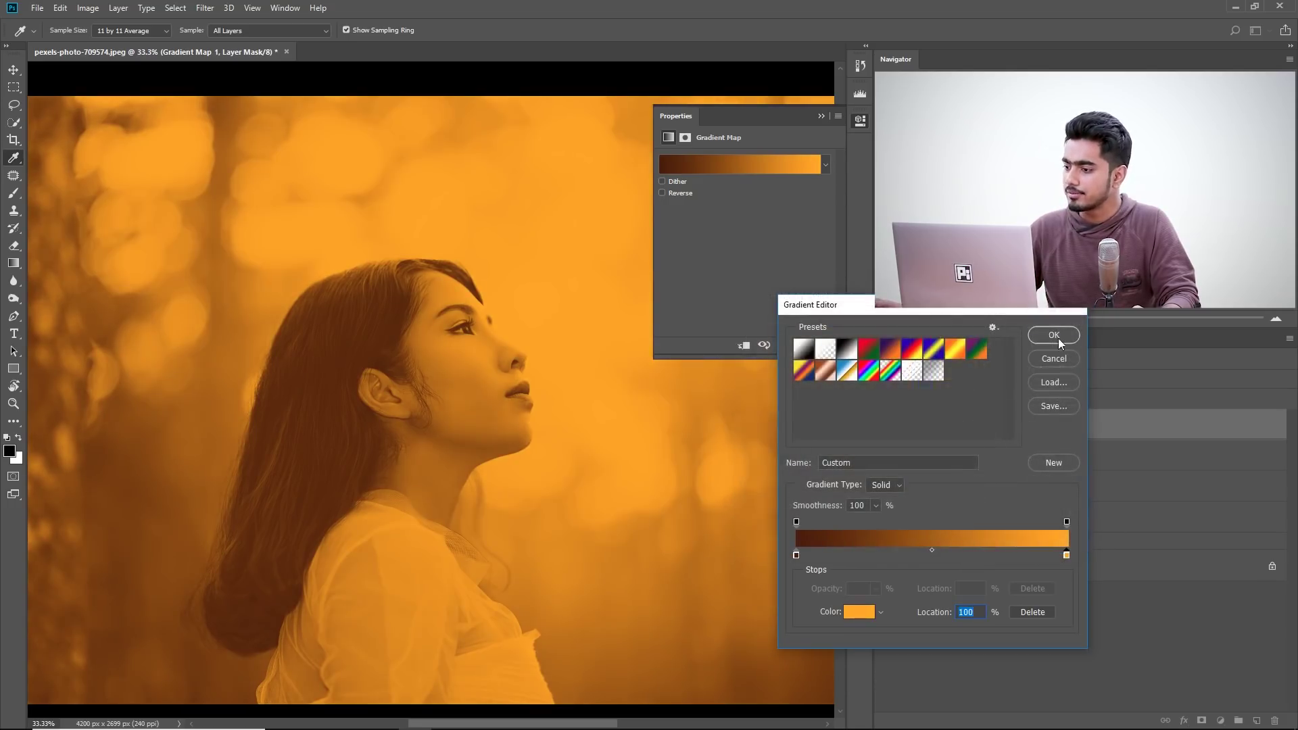
Accept the gradient map's edited gradient and lower the layer's opacity to 12%
left_click(1053, 335)
key("b")
left_click(821, 116)
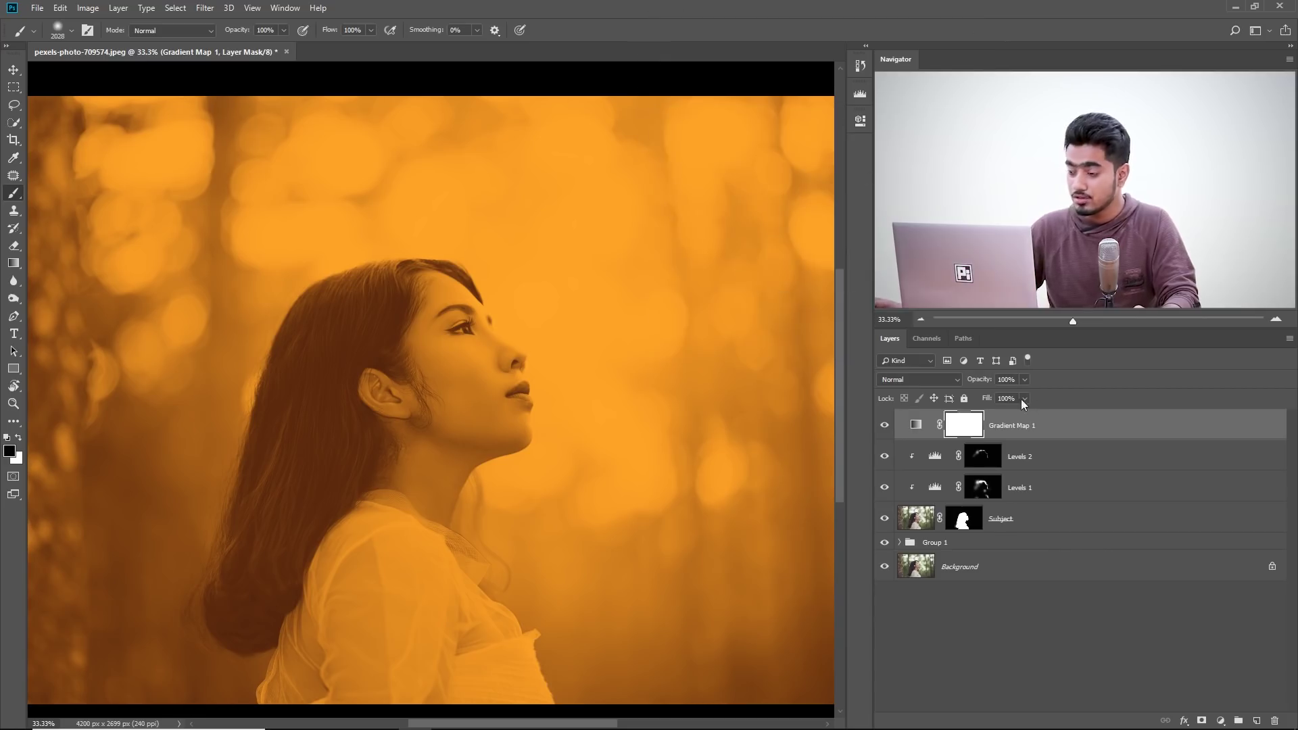
left_click_drag(998, 392, 966, 394)
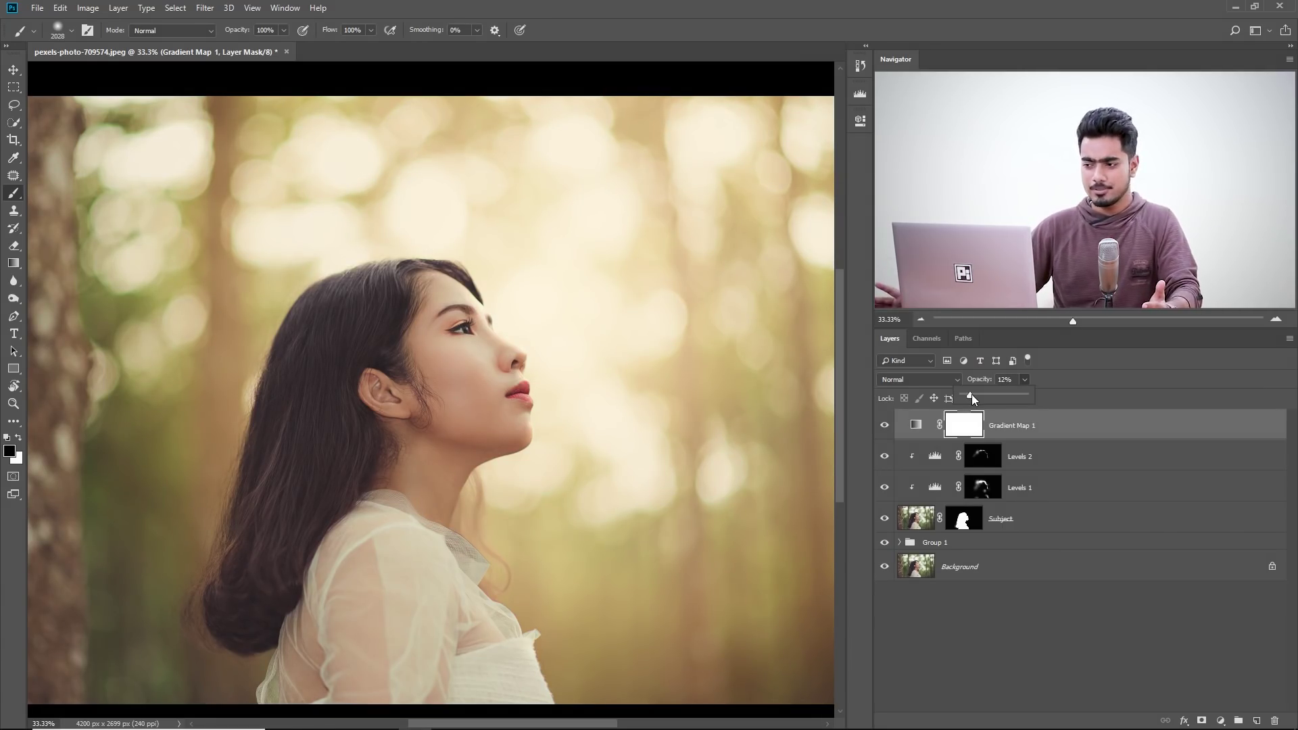
Try the Overlay blend mode at 43% opacity on the gradient map layer, and return it to Normal
left_click(924, 380)
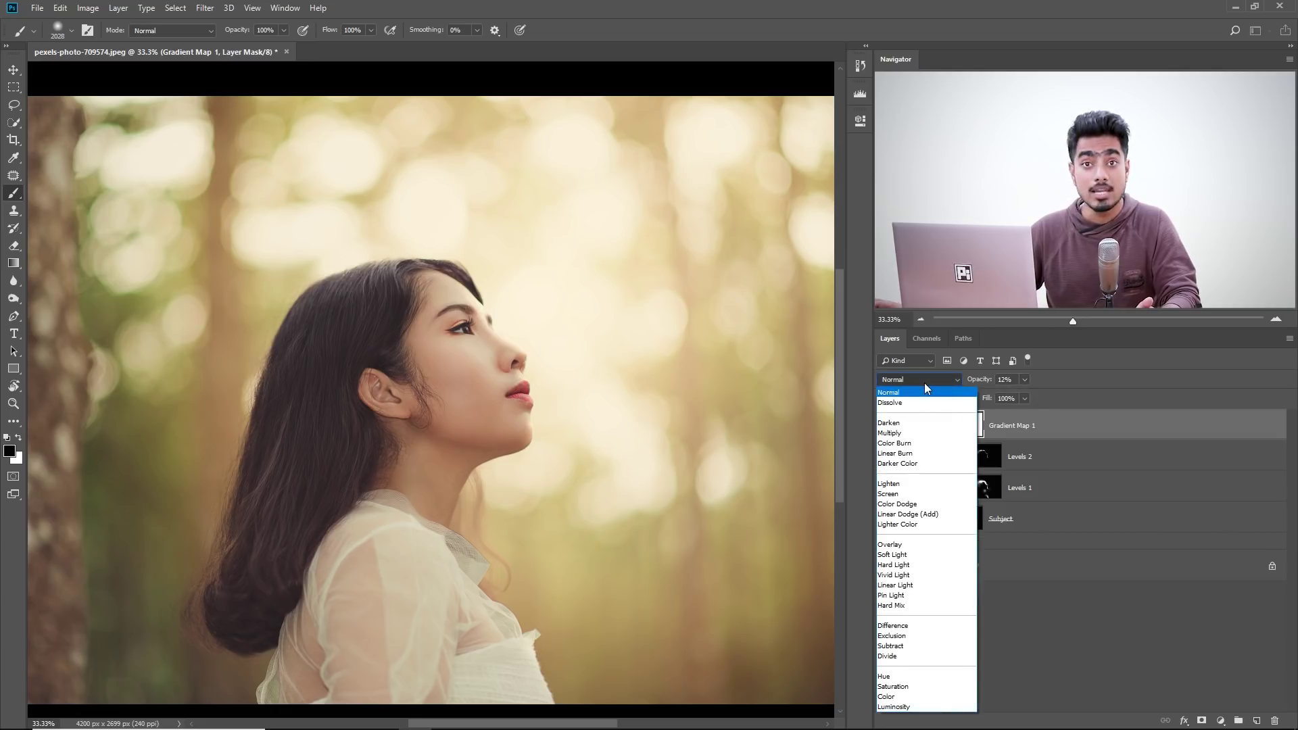
left_click(890, 544)
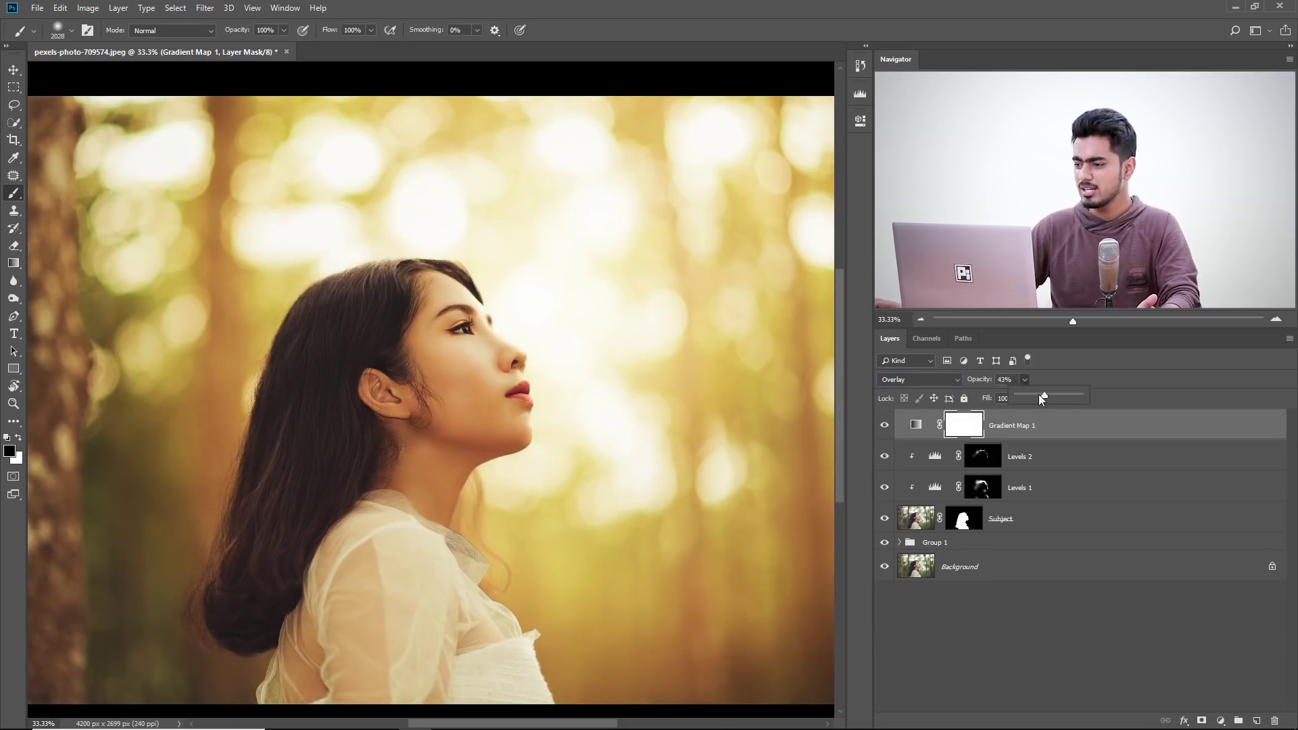
left_click(944, 381)
left_click(905, 394)
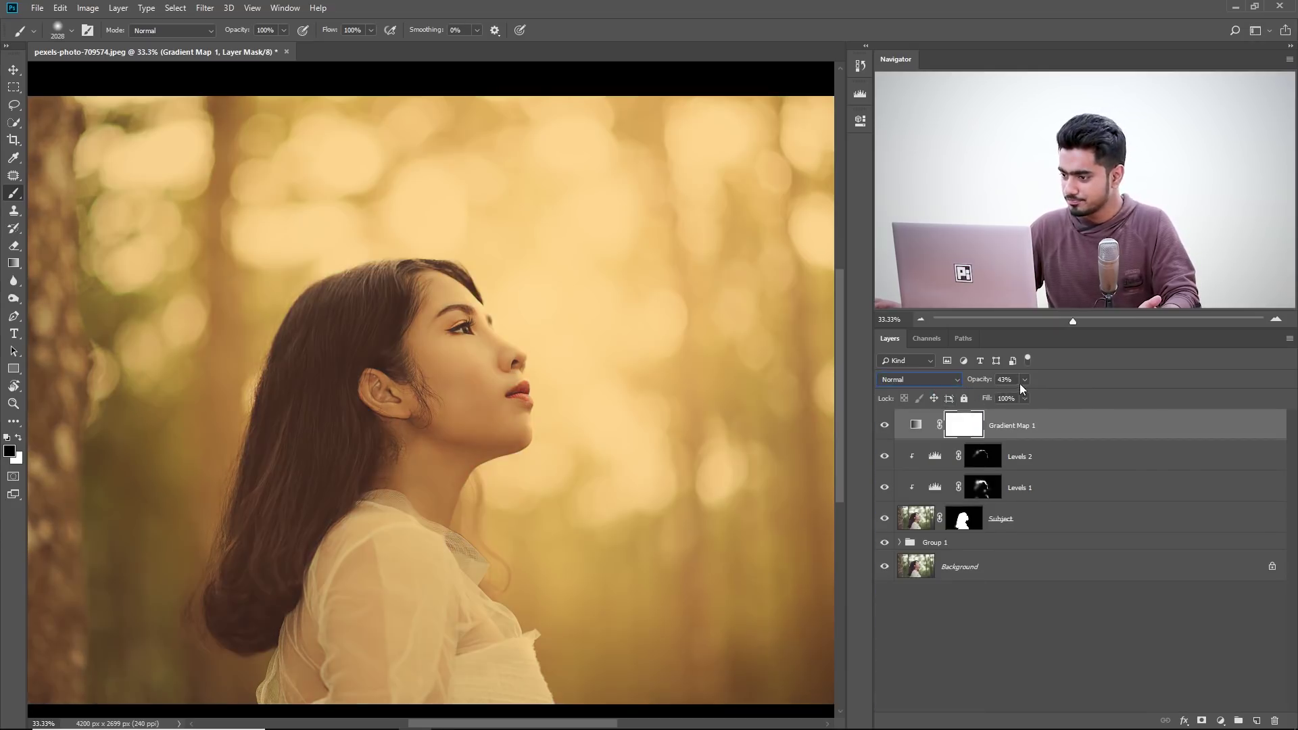
Set the gradient map layer's opacity to 16%
left_click_drag(1001, 396, 1003, 396)
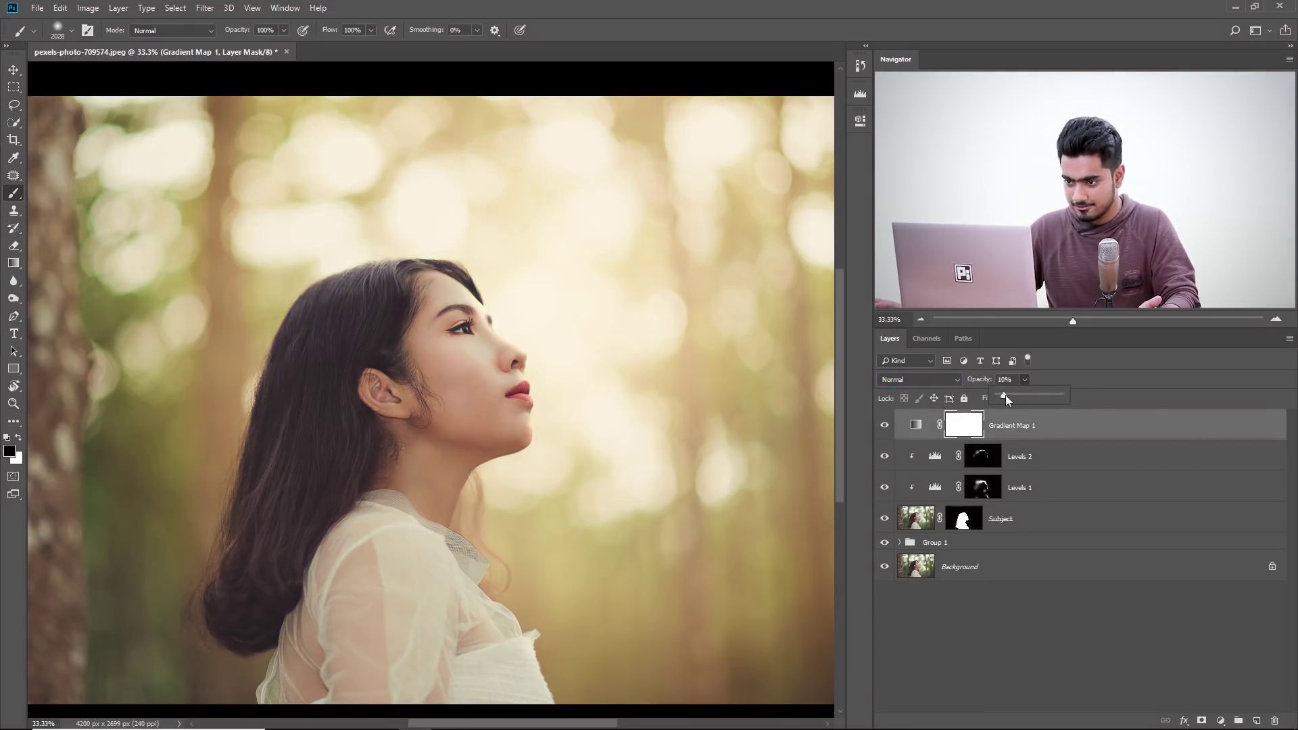
left_click_drag(1006, 394, 1007, 395)
type("16")
key("Return")
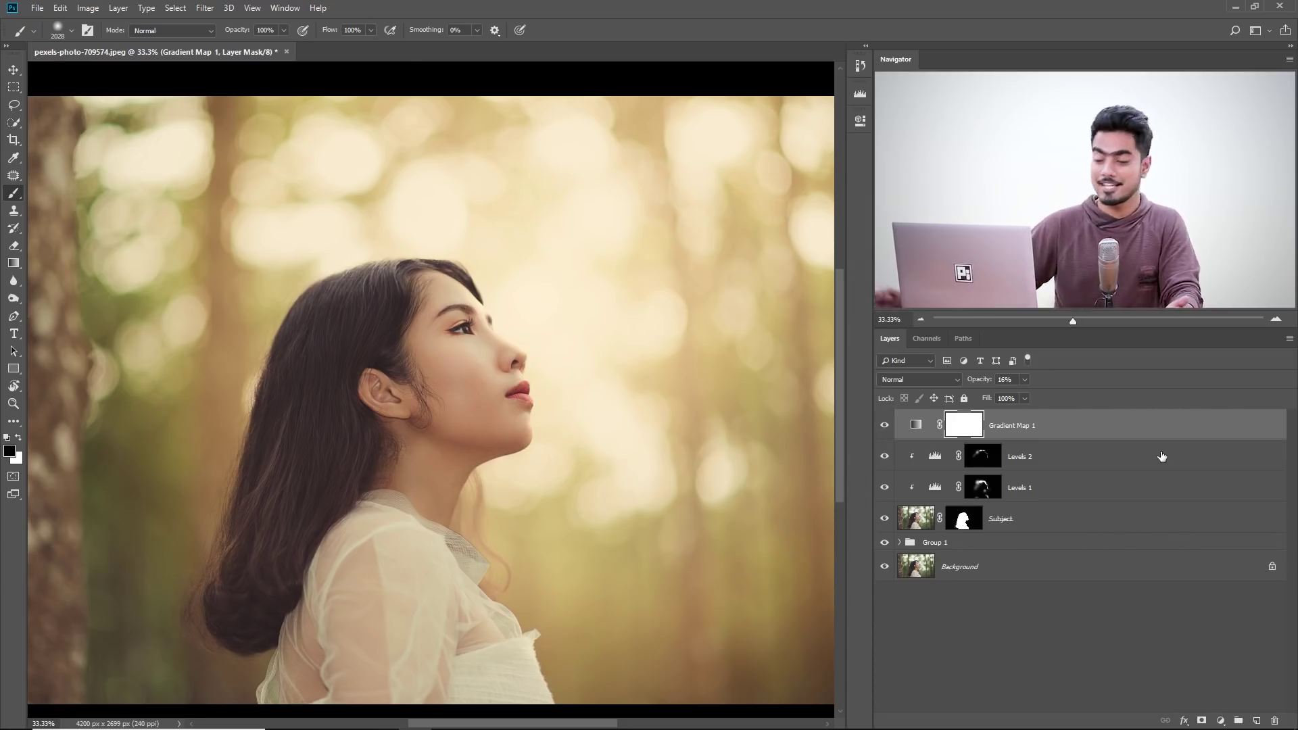
Protect the highlights from the gradient map by splitting its Underlying Layer white Blend If slider to 185 / 255, and compare the result with the layer hidden
double_click(1242, 429)
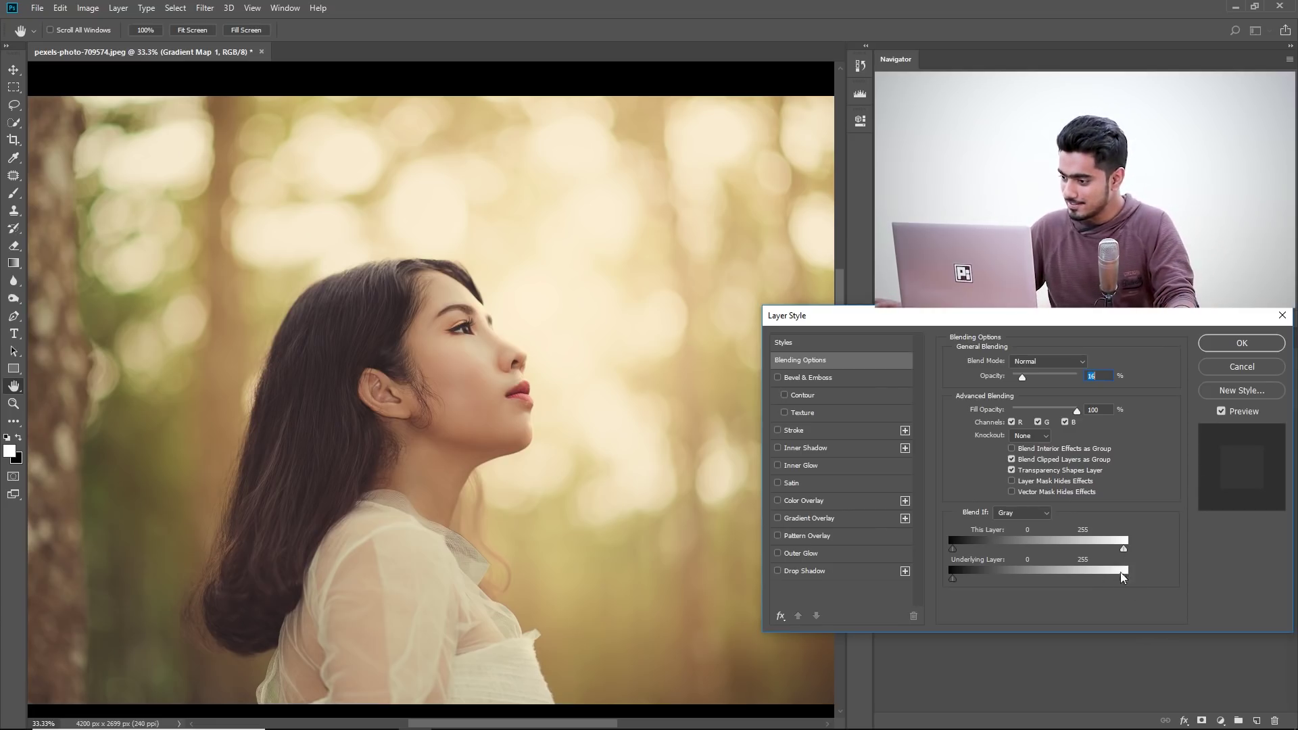
left_click_drag(1123, 581, 1112, 580)
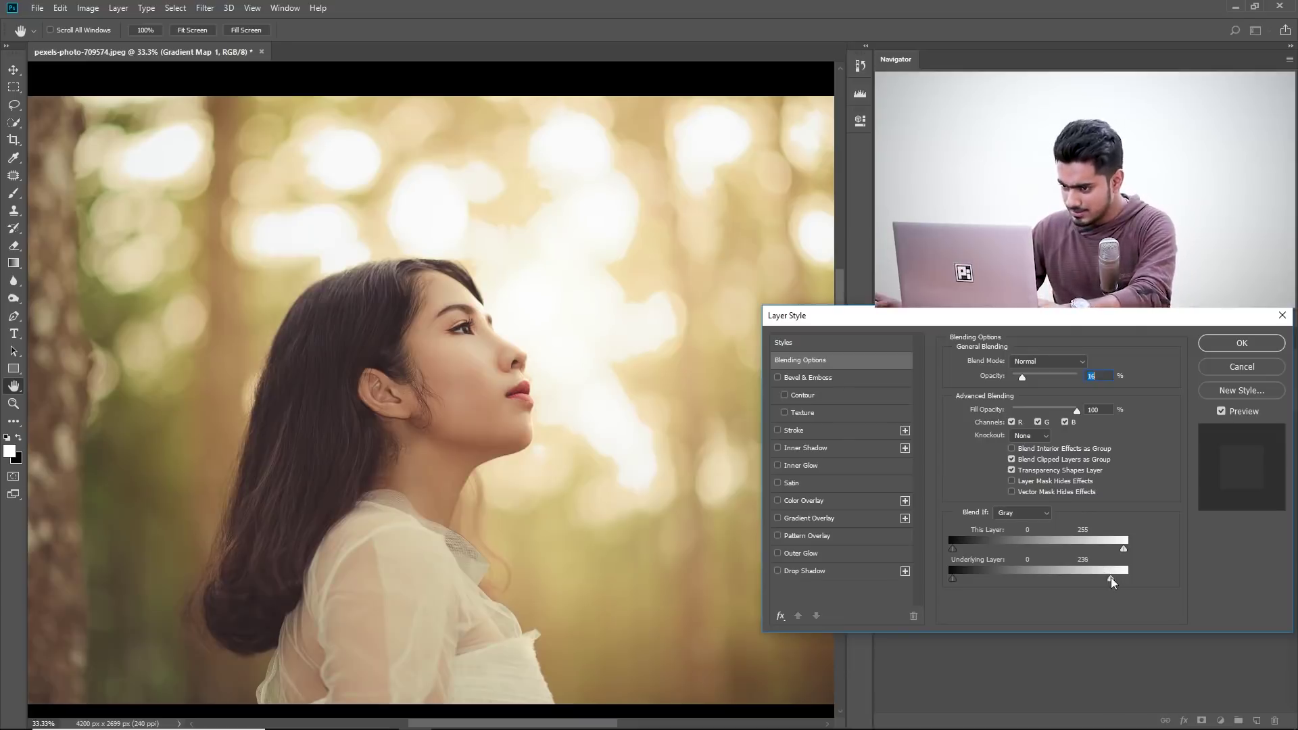
left_click_drag(1110, 577, 1080, 580)
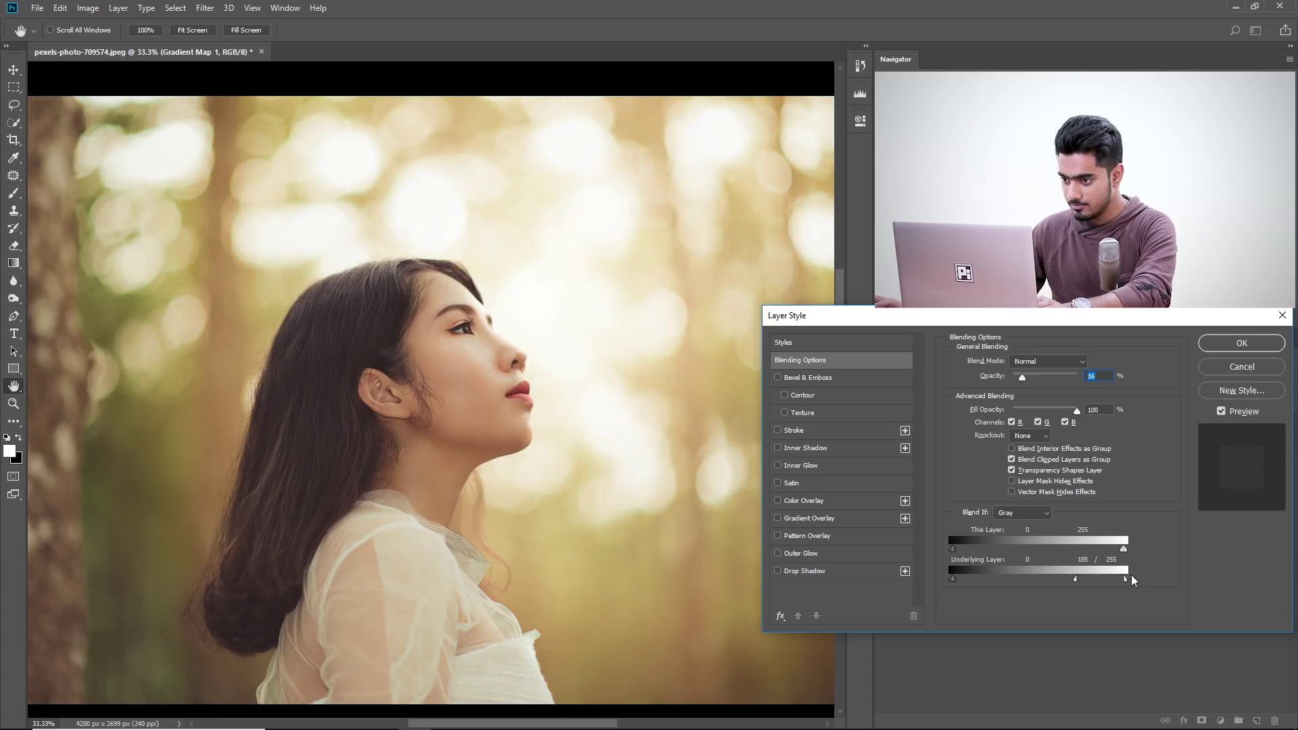
left_click(1224, 339)
left_click(884, 425)
left_click(887, 429)
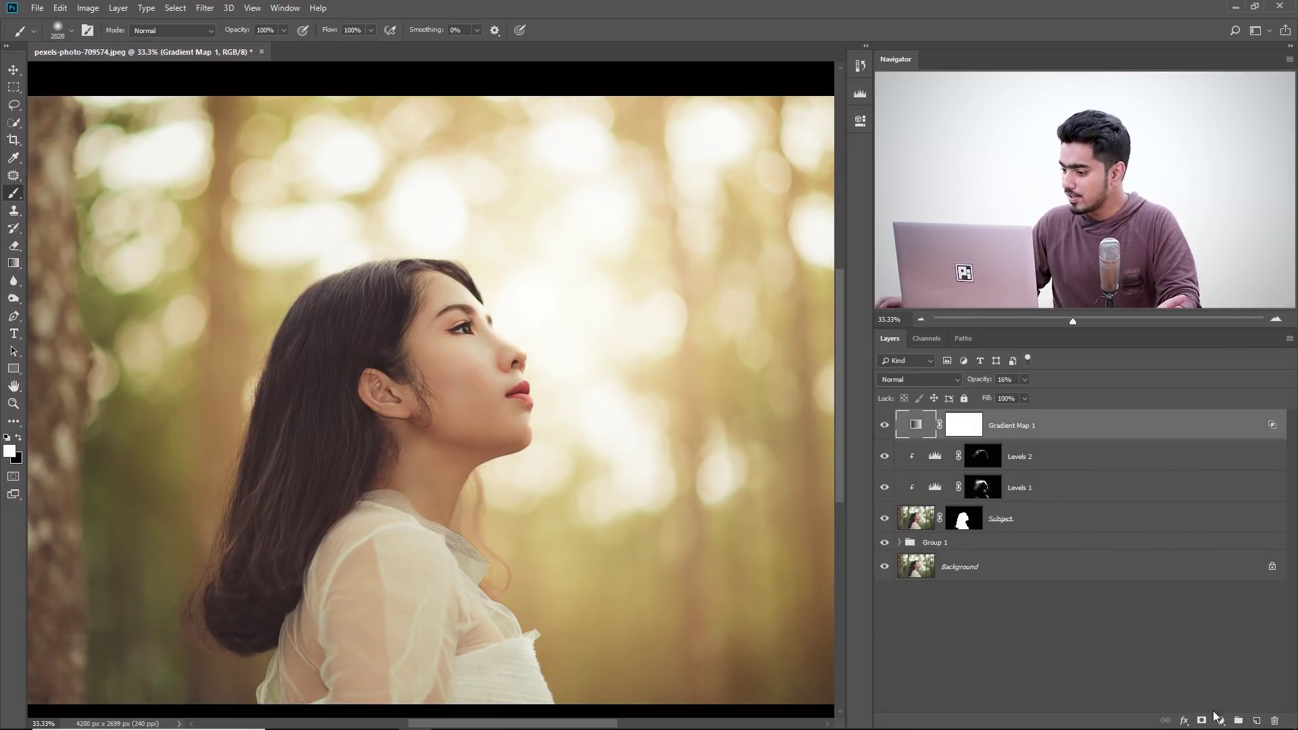
Add a Color Lookup adjustment layer with the Crisp_Warm.look 3D LUT and reduce its opacity to 24%
left_click(1220, 720)
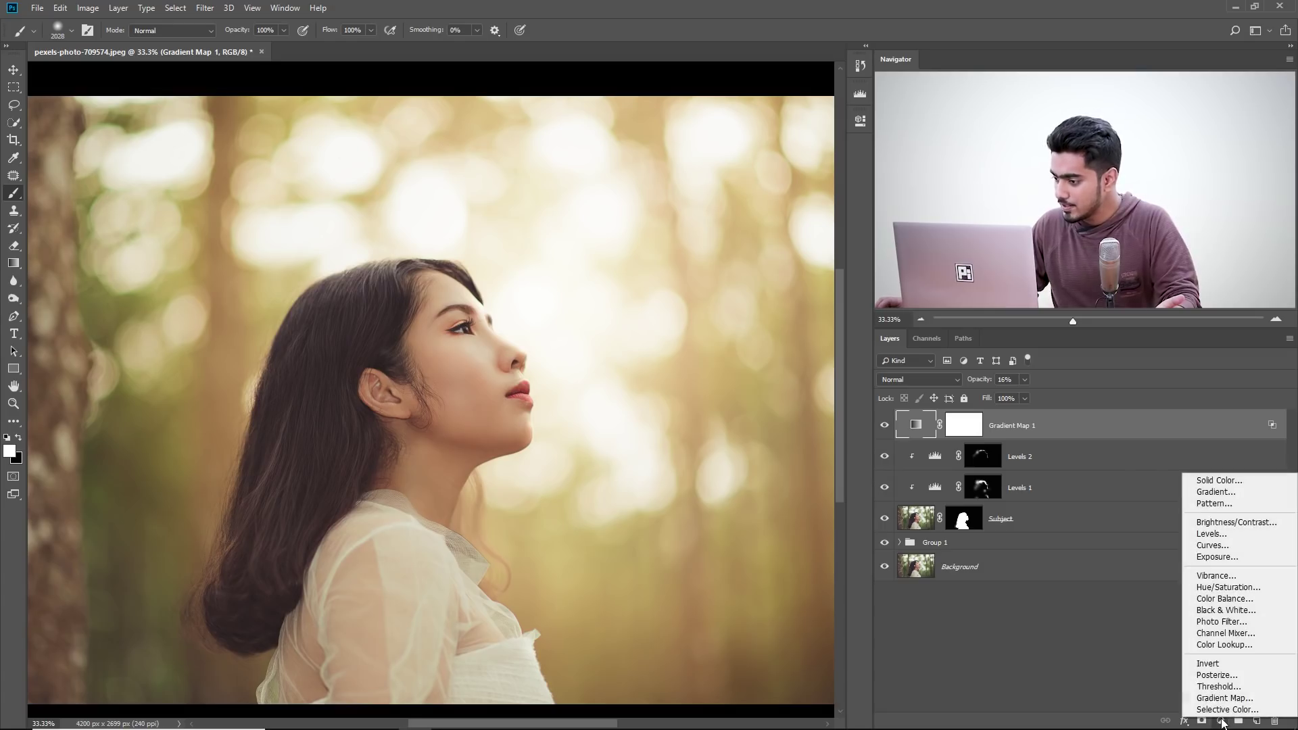
left_click(1223, 644)
left_click(729, 165)
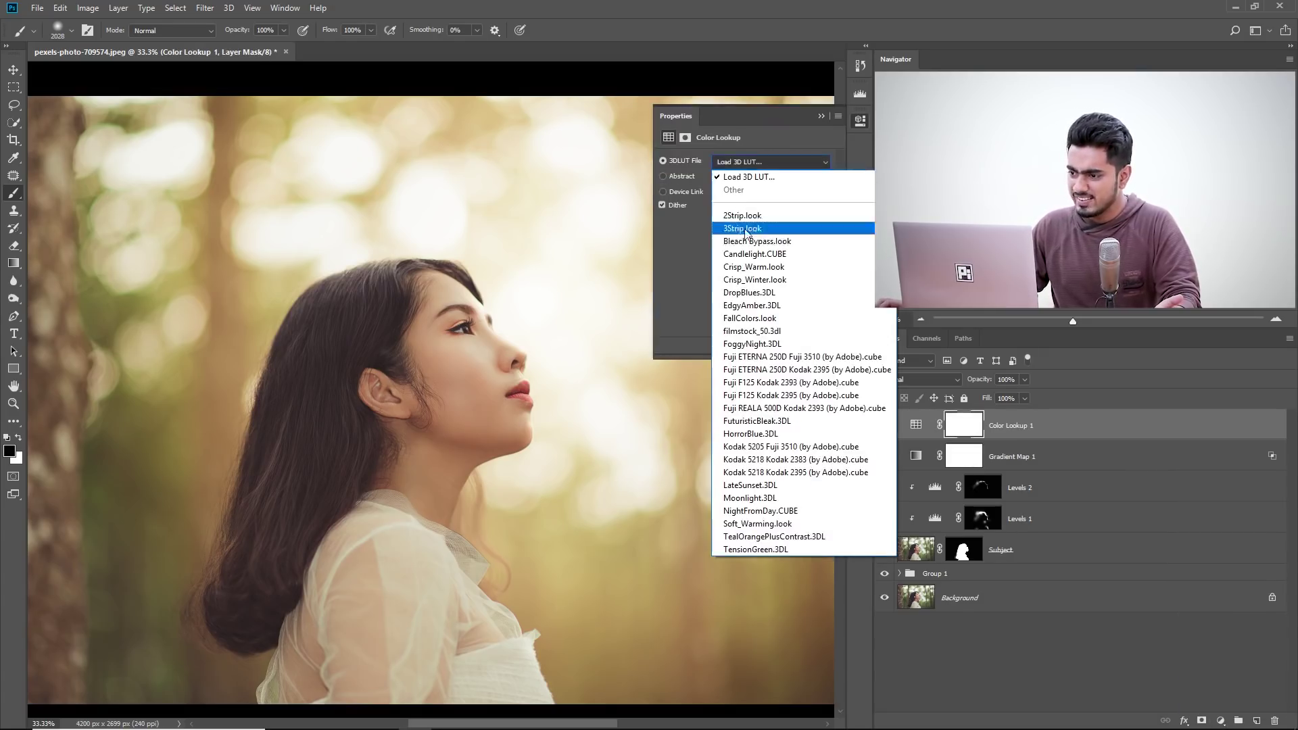
left_click(740, 211)
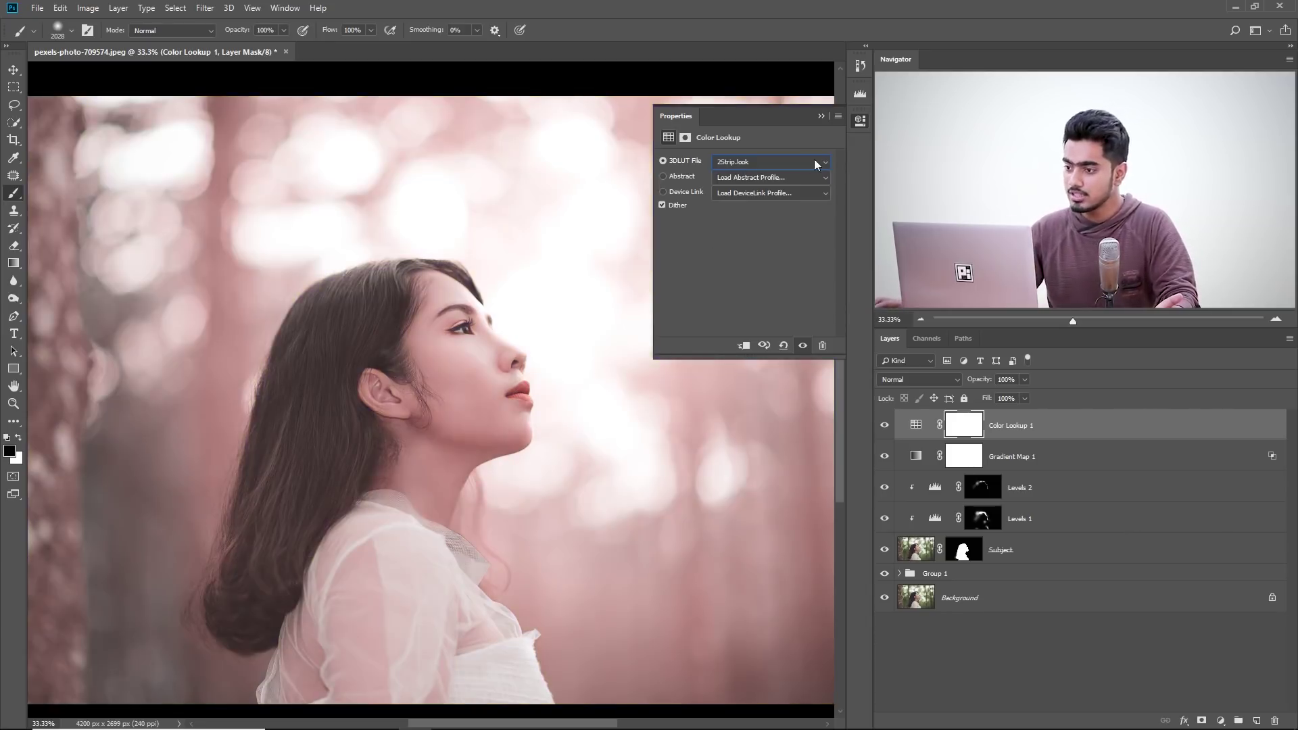
scroll(809, 164, "down", 1)
scroll(809, 164, "down", 2)
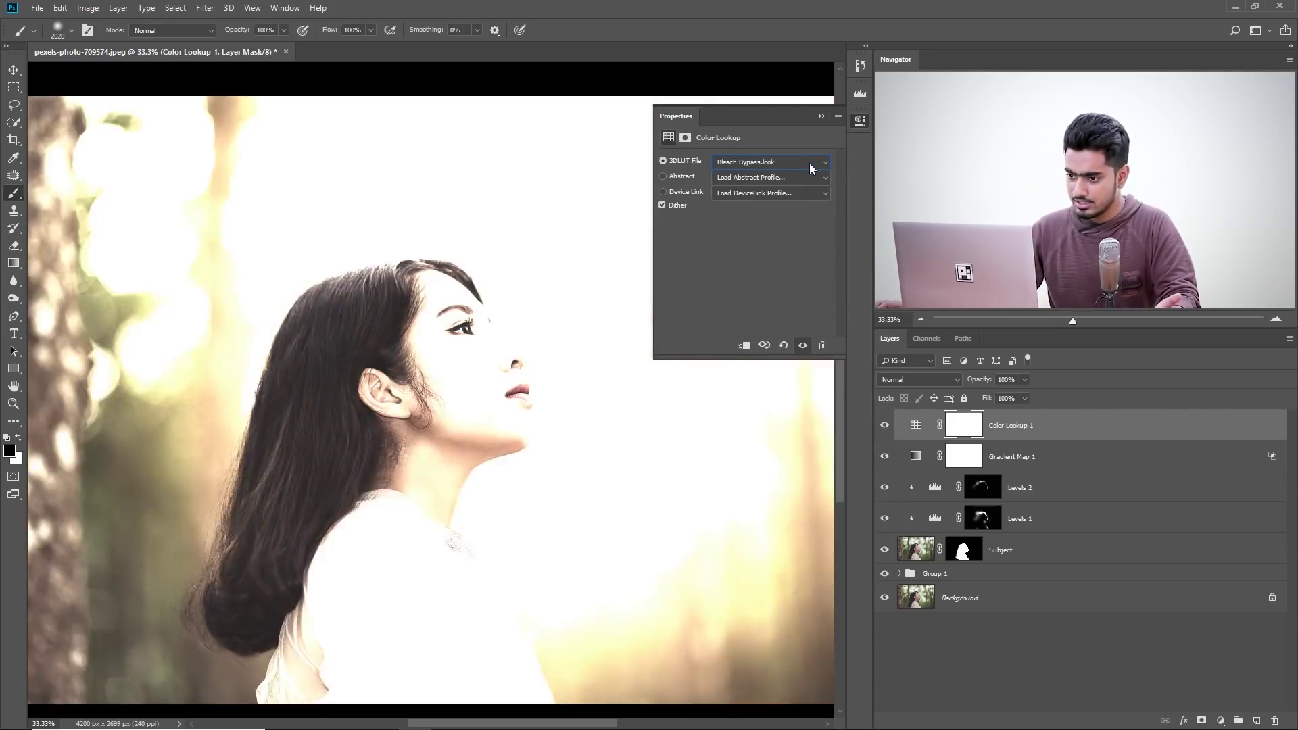
scroll(809, 164, "down", 1)
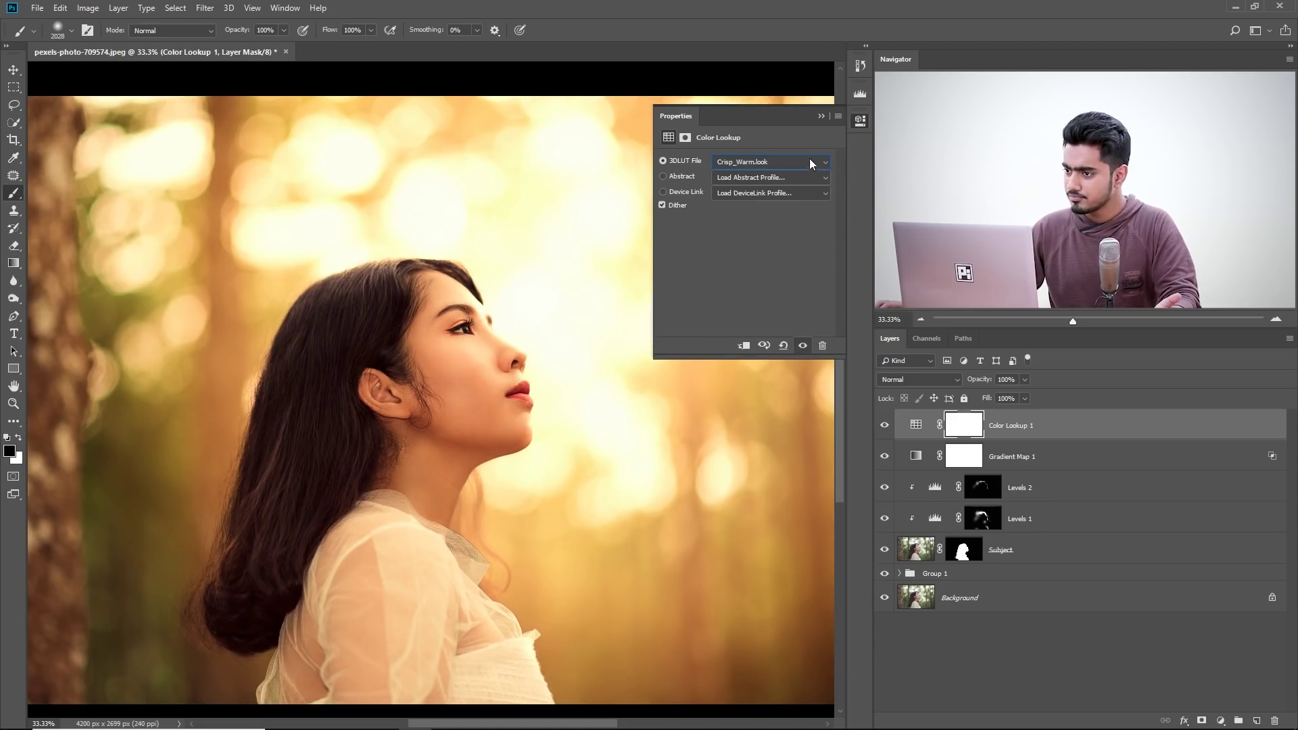
left_click(821, 116)
left_click_drag(1024, 379, 977, 395)
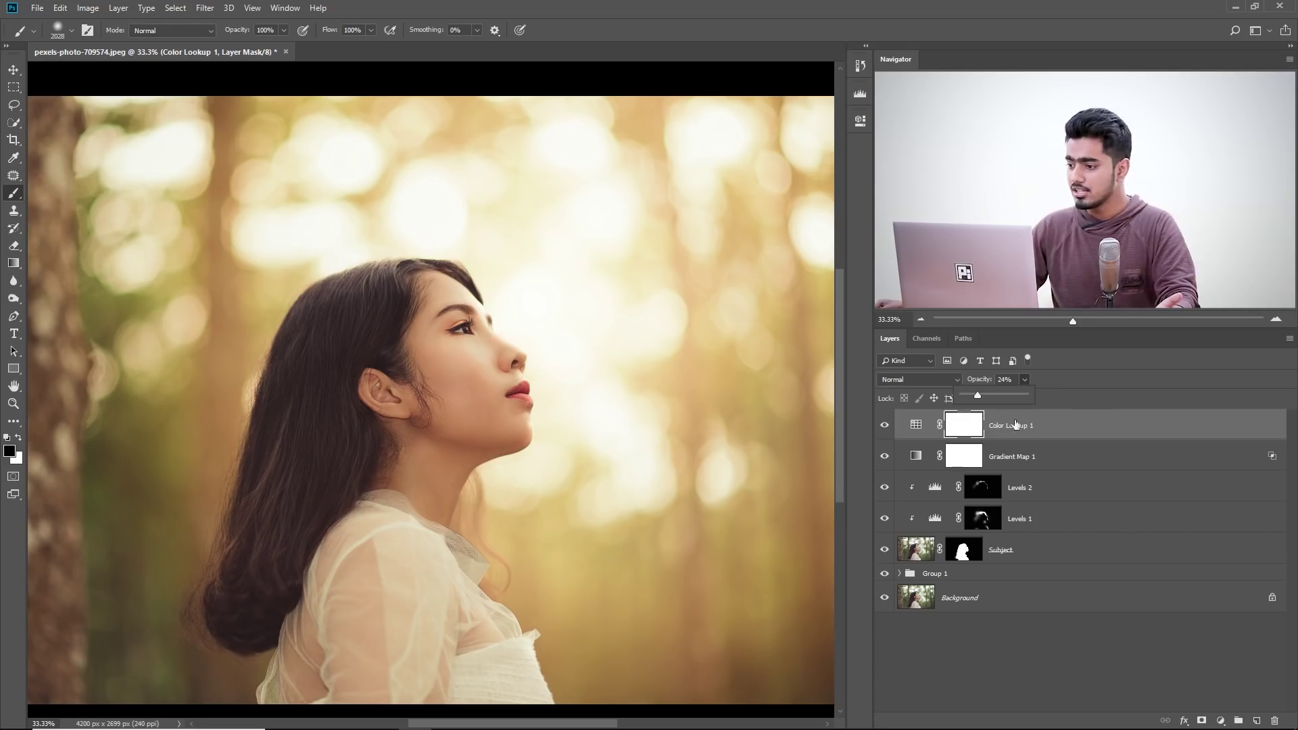
Add a Curves adjustment layer above the color lookup and pull the RGB curve slightly down in the lower midtones
left_click(1220, 720)
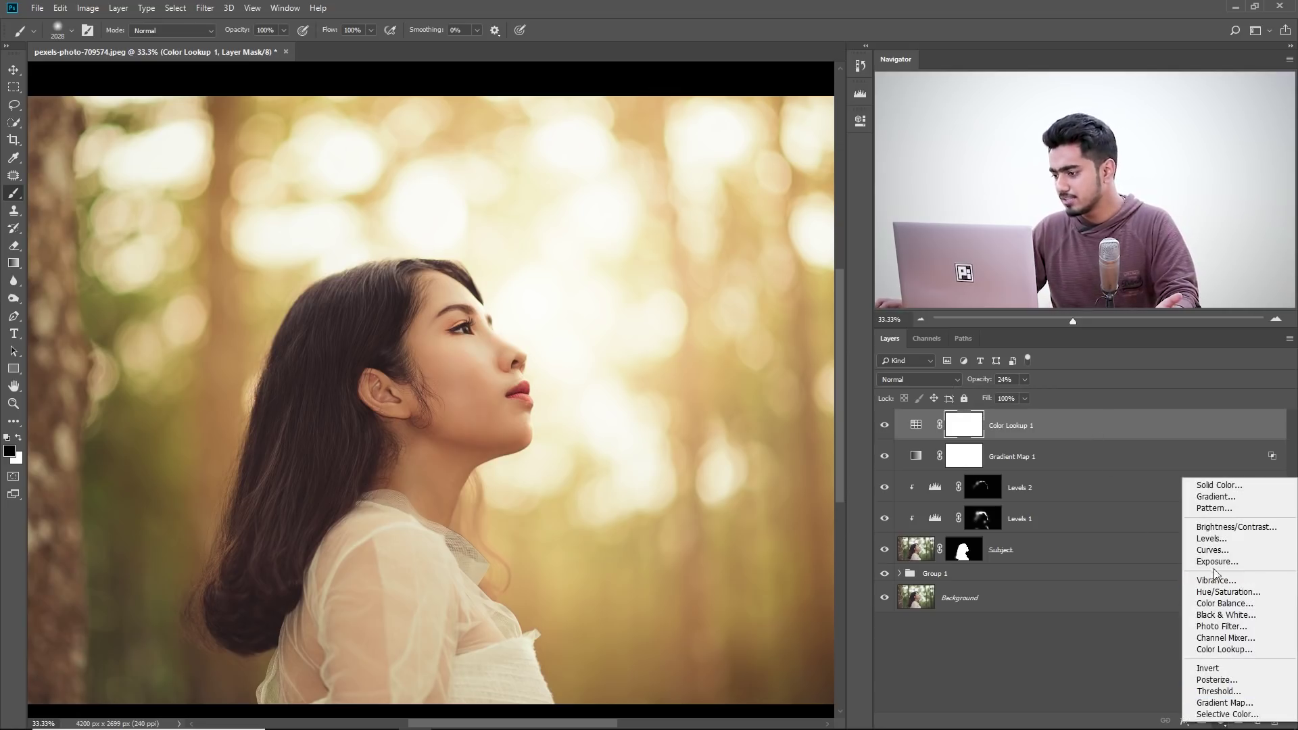
left_click(1211, 549)
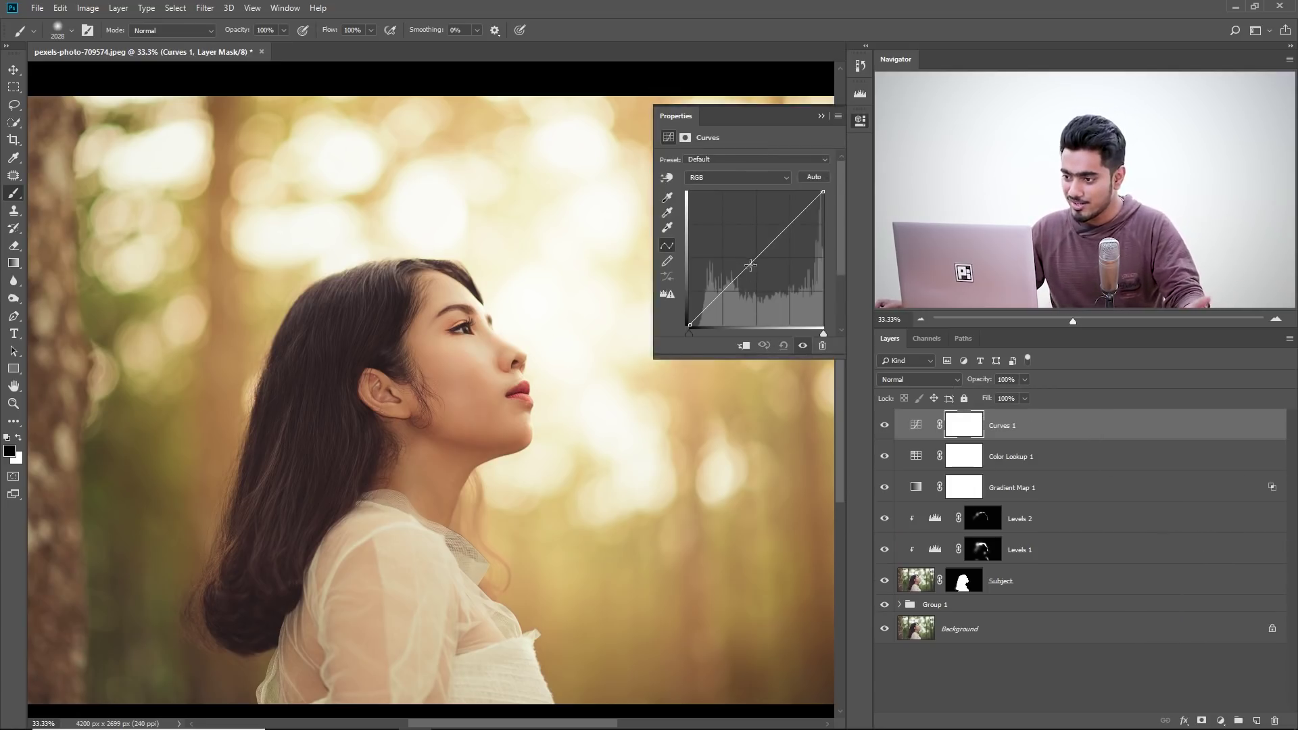
left_click_drag(750, 265, 737, 284)
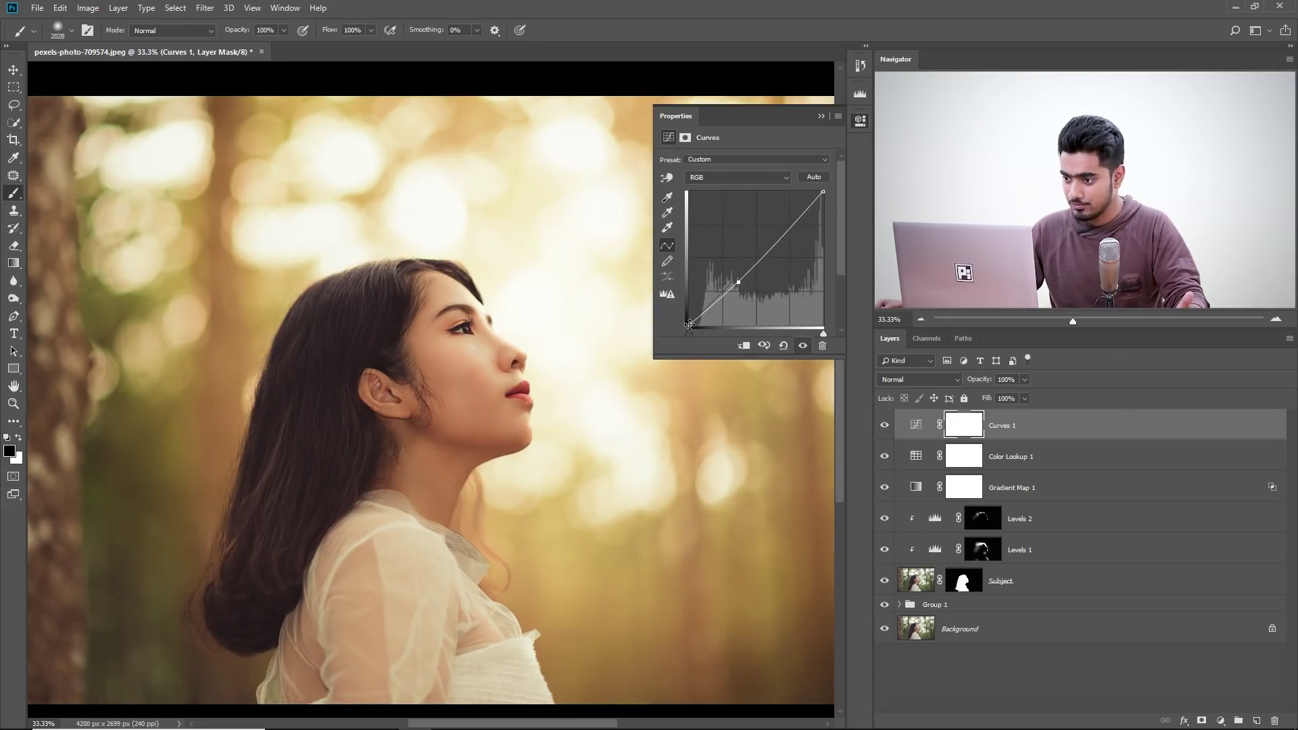
mouse_move(687, 323)
left_mouse_down()
mouse_move(683, 333)
mouse_move(684, 307)
mouse_move(681, 323)
left_mouse_up()
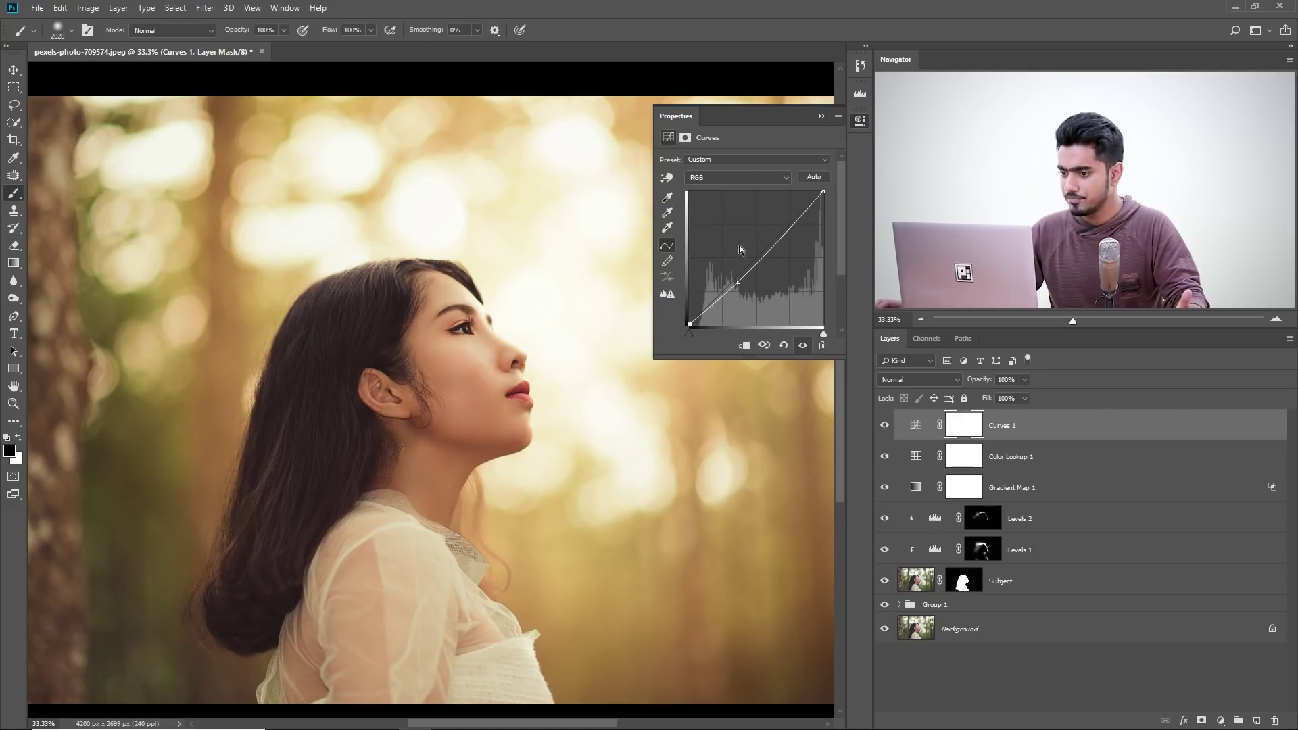
left_click(821, 115)
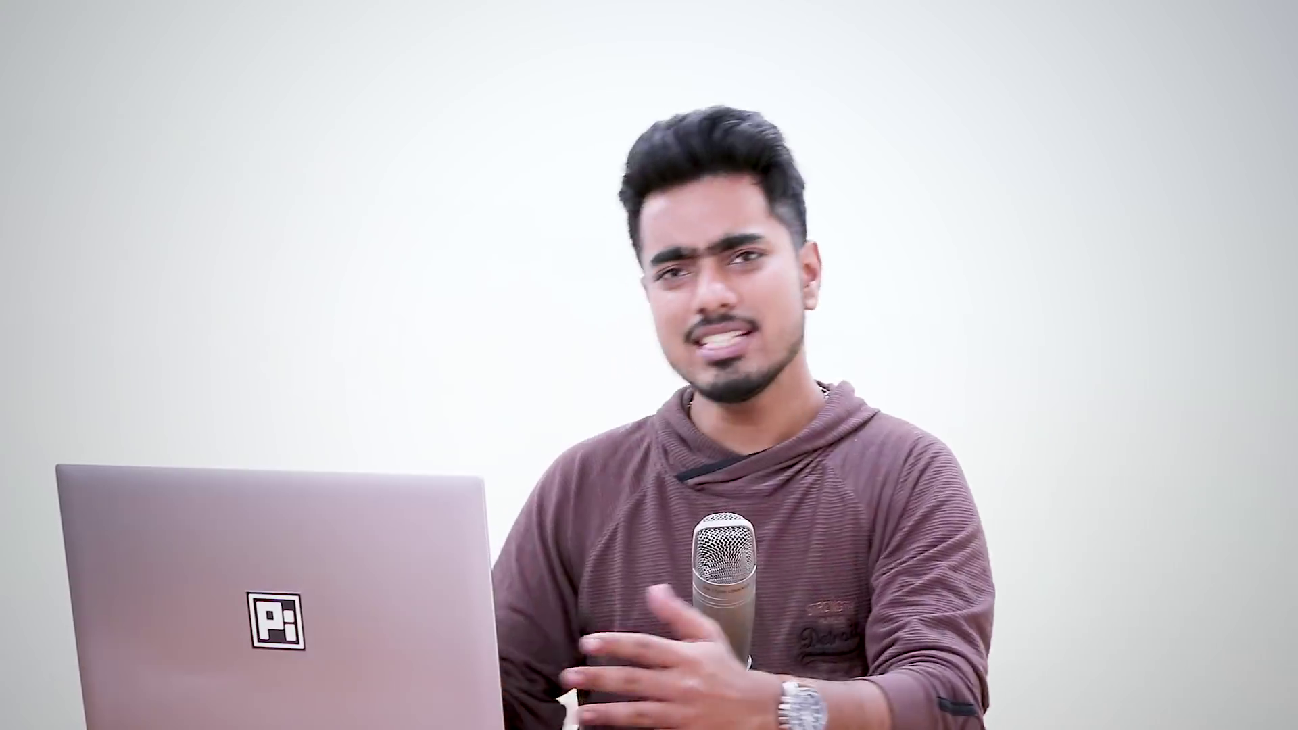